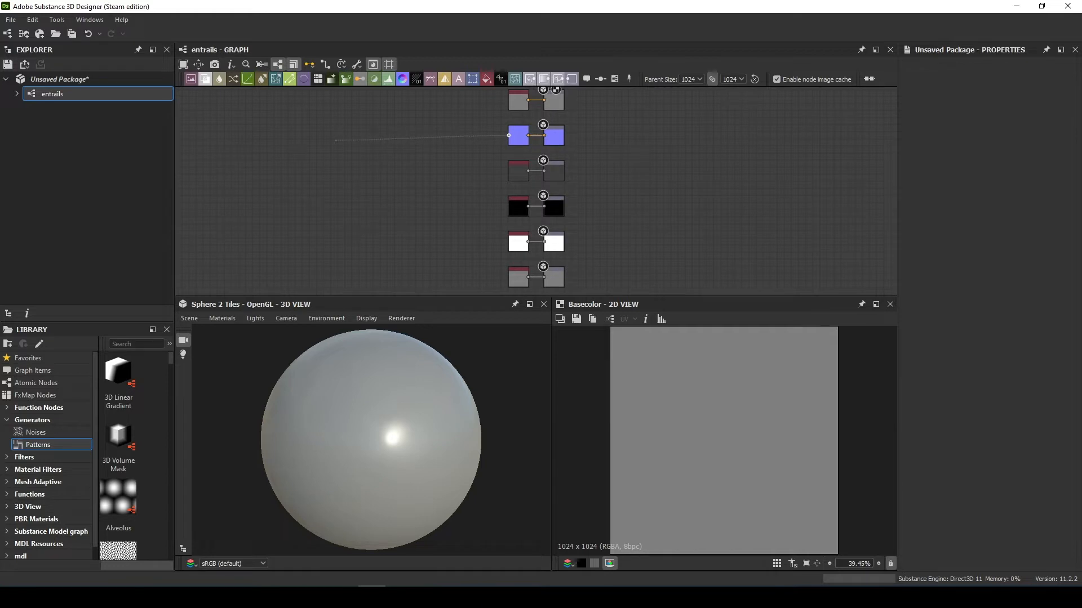
# Replace the white uniform color node with an HBAO node linked between the shared height dot and that node's output
pyautogui.moveTo(335, 140); pyautogui.dragTo(508, 231)
pyautogui.write('ao')
pyautogui.press('Down')
pyautogui.press('Return')
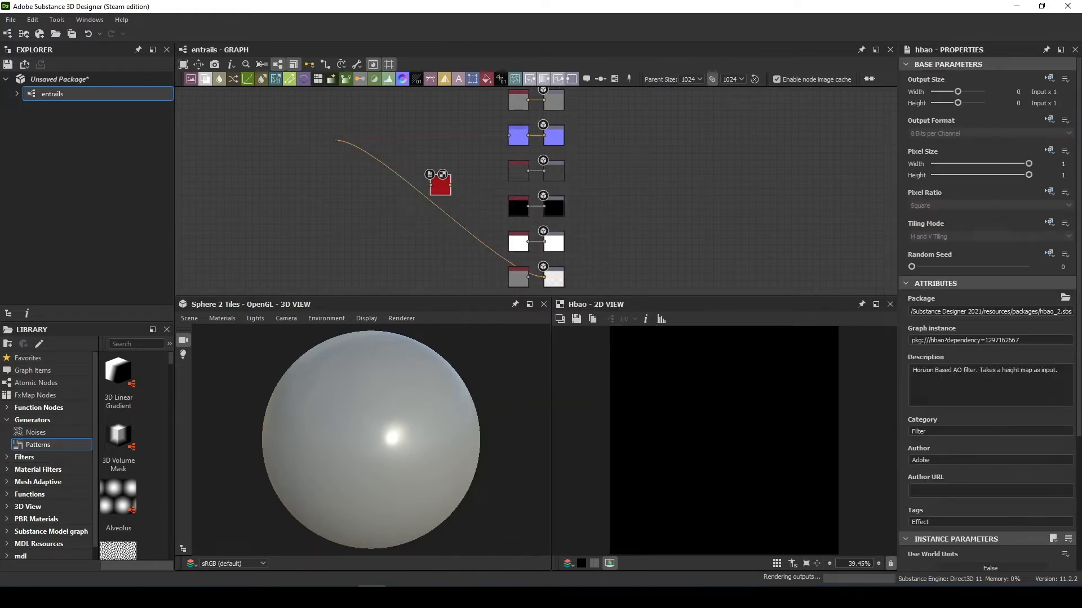
pyautogui.click(518, 242)
pyautogui.press('Delete')
pyautogui.moveTo(443, 186); pyautogui.dragTo(570, 241)
pyautogui.scroll(4, 521, 243)
pyautogui.scroll(-3, 494, 227)
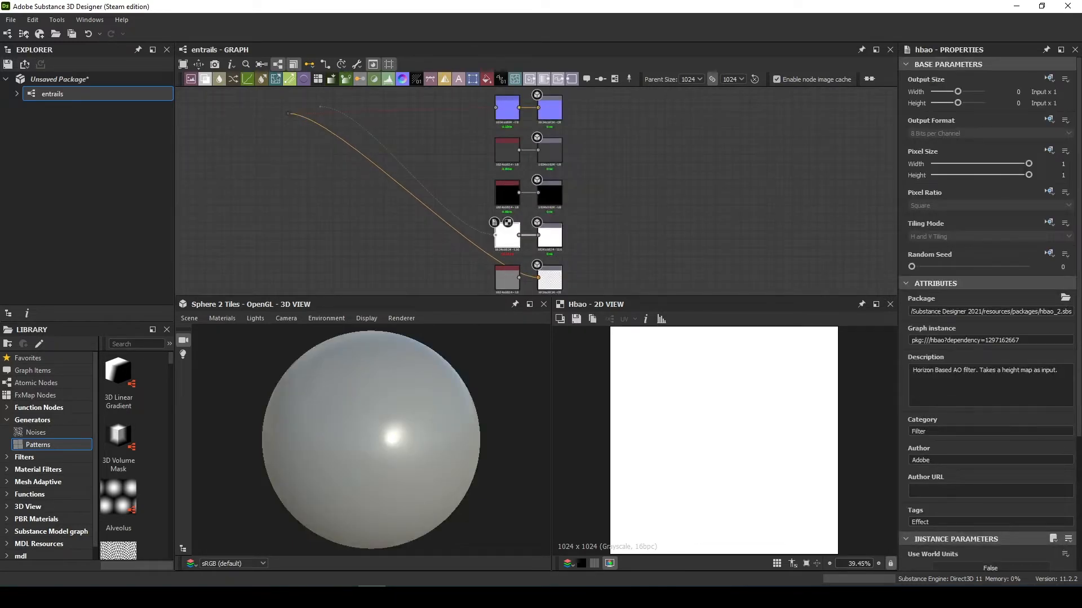
# Add a Perlin Noise node in the empty graph area well before the output nodes
pyautogui.scroll(-3, 345, 207)
pyautogui.moveTo(345, 206); pyautogui.dragTo(628, 214, button='middle')
pyautogui.scroll(-1, 507, 186)
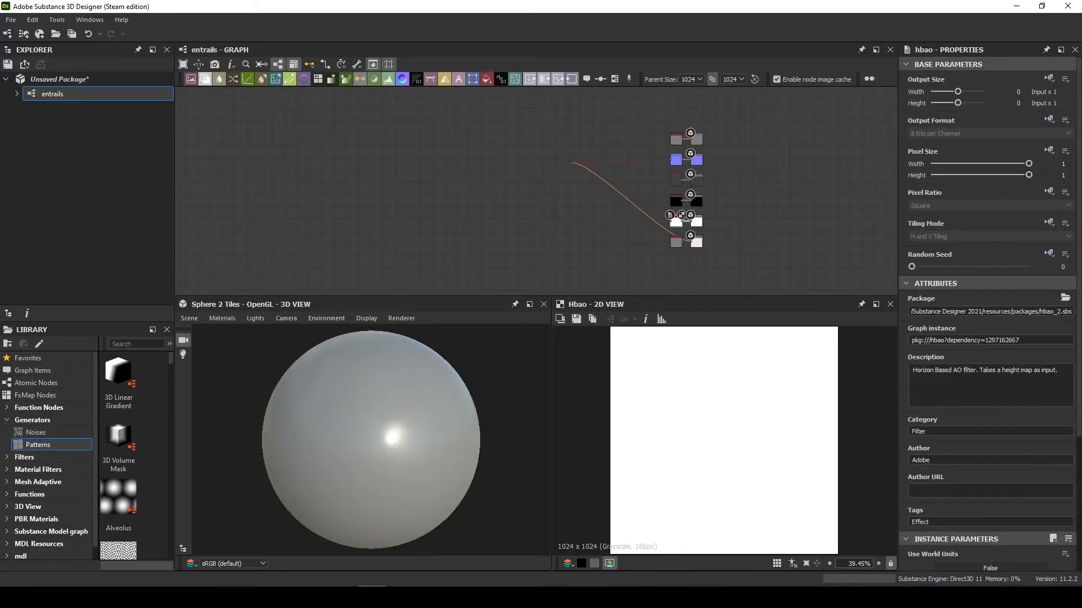
pyautogui.press('space')
pyautogui.write('perl')
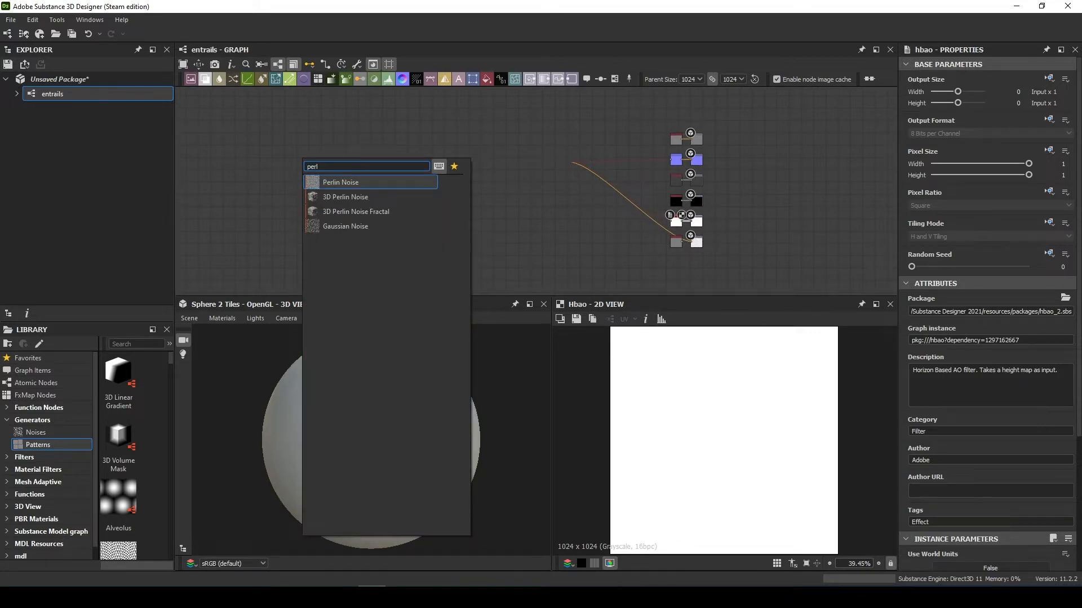
pyautogui.press('Return')
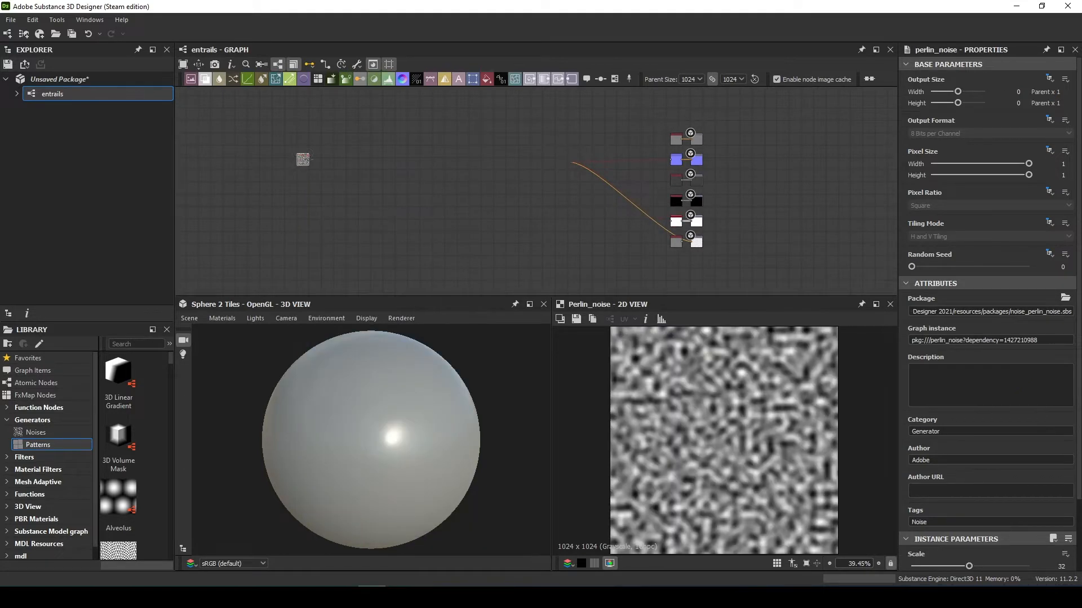
# Add a second Perlin Noise node below the first and set its scale to 8
pyautogui.scroll(3, 304, 160)
pyautogui.scroll(-2, 988, 316)
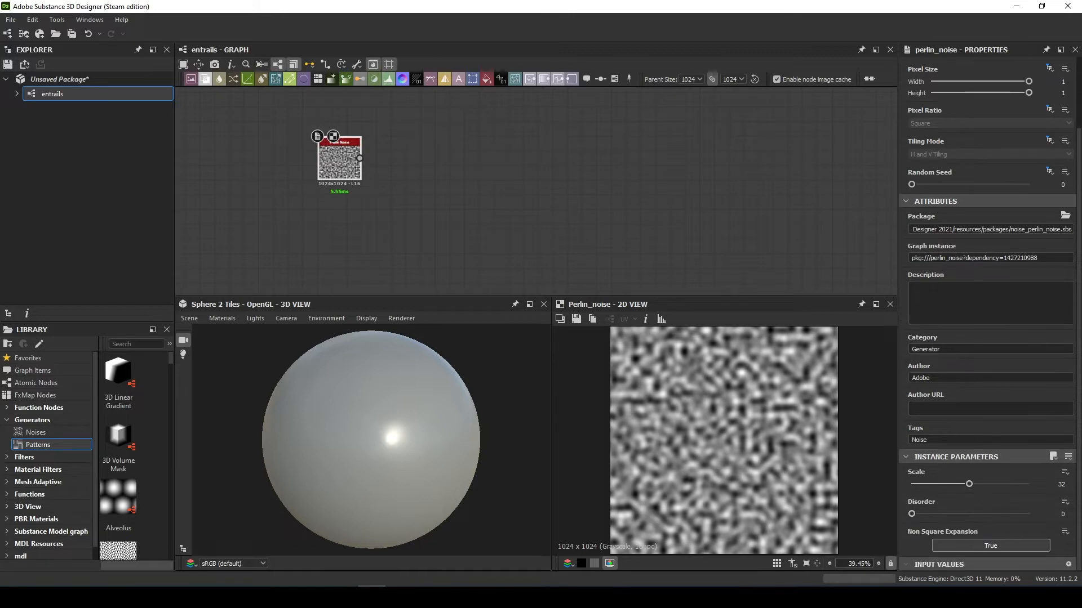
pyautogui.press('space')
pyautogui.write('perlin')
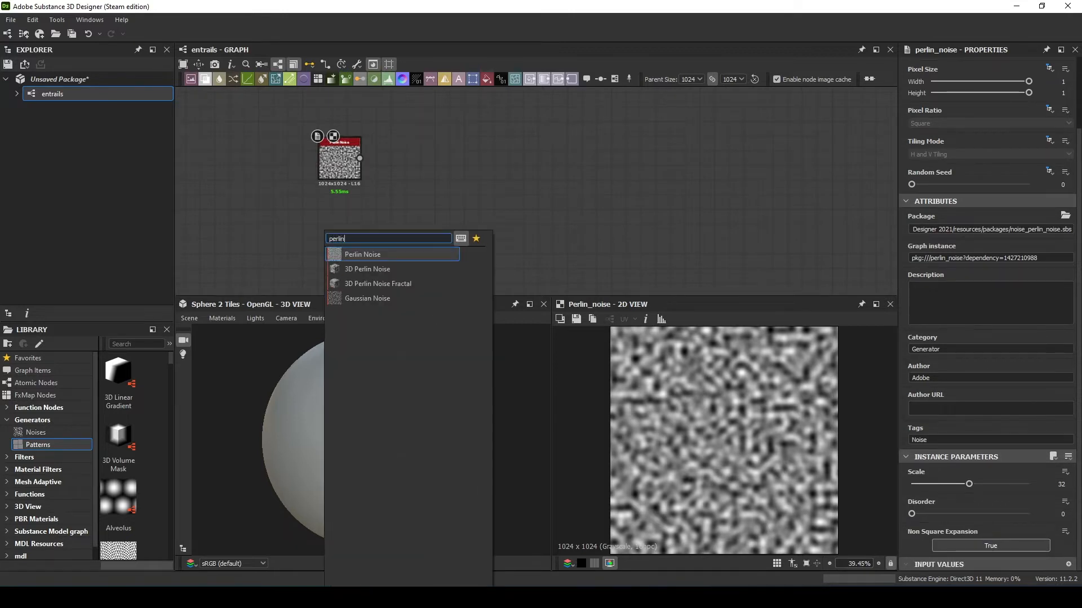
pyautogui.press('Return')
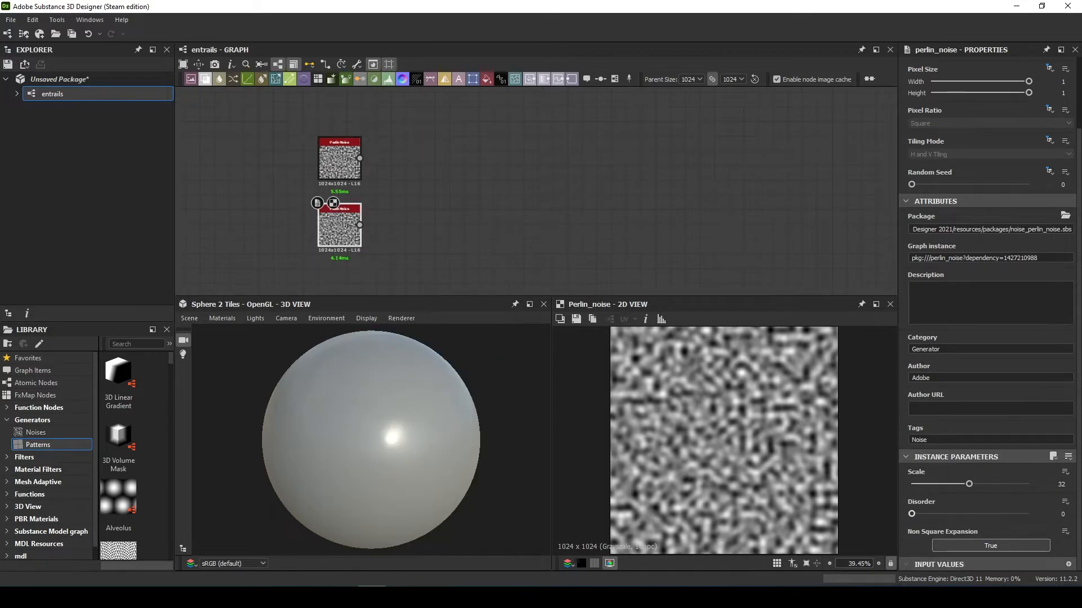
pyautogui.moveTo(969, 484); pyautogui.dragTo(925, 484)
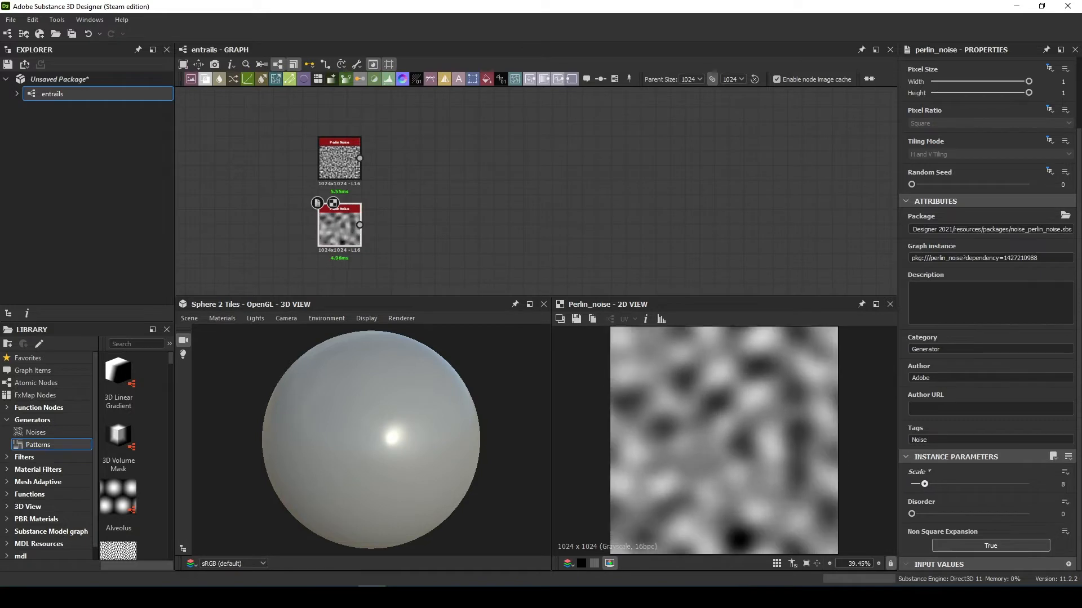
# Blend the first Perlin Noise as foreground over the second as background, using Soft Light mode
pyautogui.press('space')
pyautogui.write('blen')
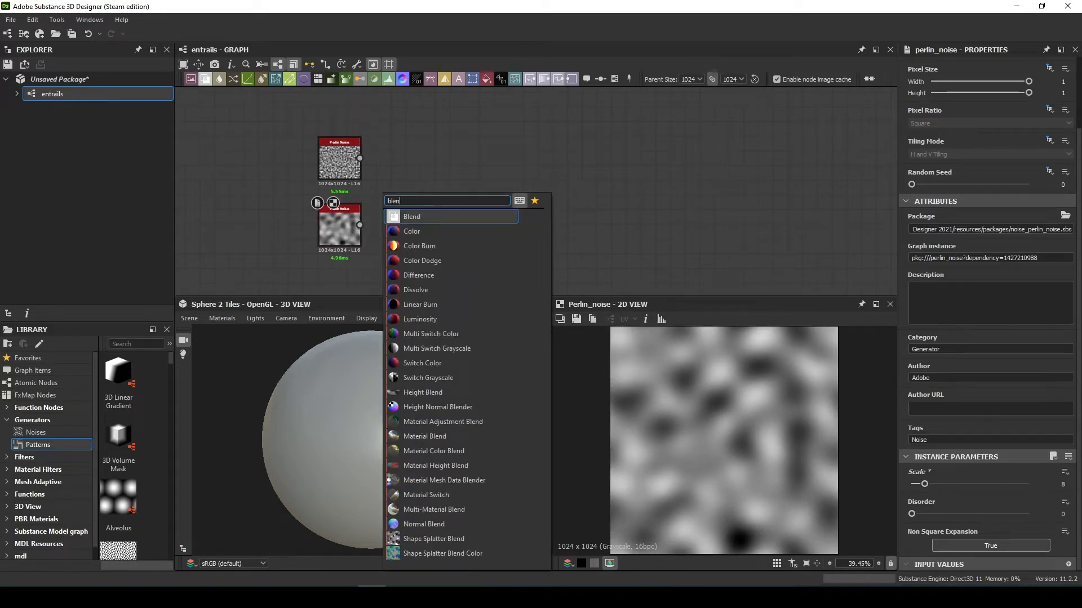
pyautogui.press('Return')
pyautogui.moveTo(360, 159); pyautogui.dragTo(392, 178)
pyautogui.moveTo(359, 225); pyautogui.dragTo(393, 187)
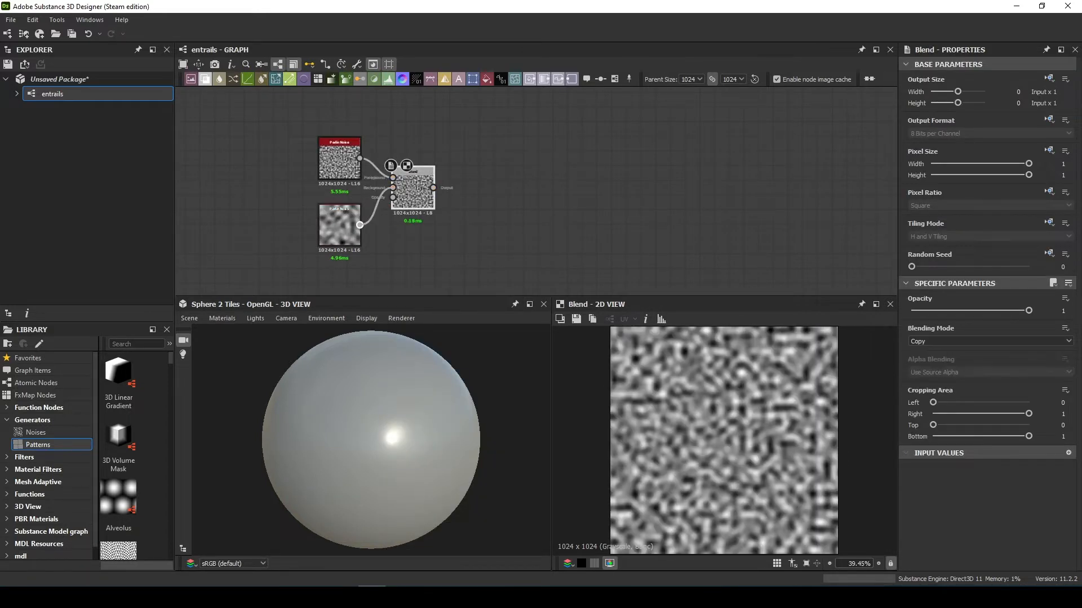
pyautogui.click(942, 341)
pyautogui.scroll(-1, 938, 373)
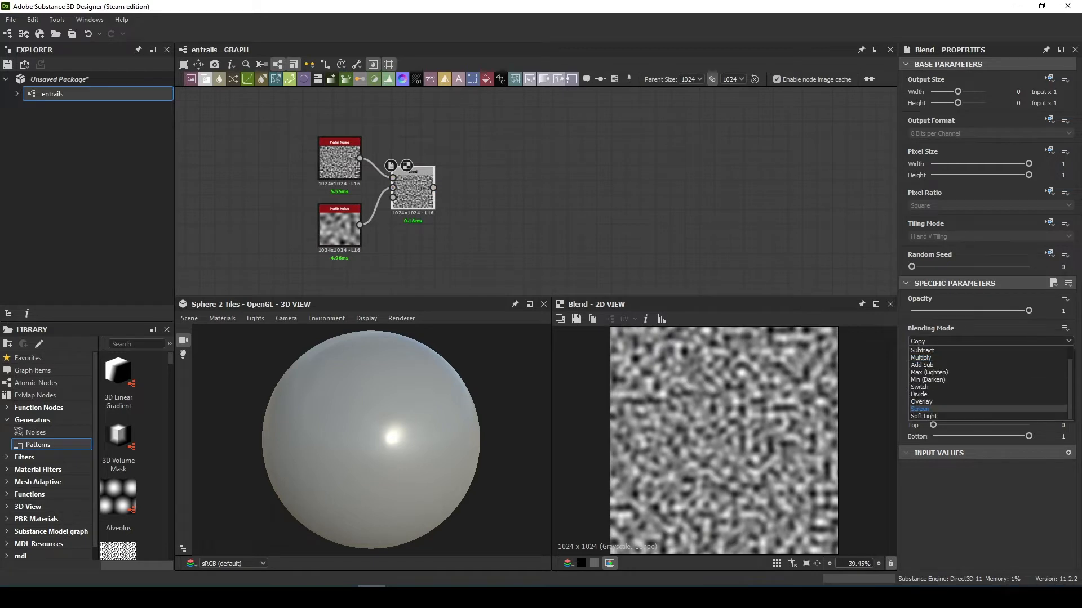
pyautogui.click(935, 416)
# Connect the Blend output to the dot node that feeds the normal, HBAO and height branches
pyautogui.scroll(-4, 408, 187)
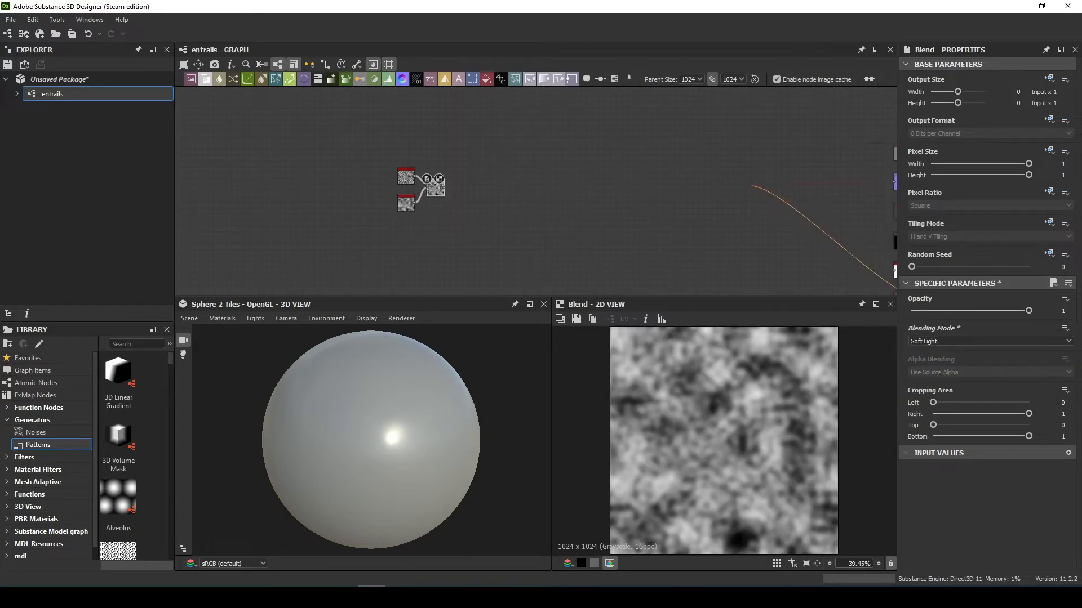
pyautogui.moveTo(421, 187); pyautogui.dragTo(727, 186)
pyautogui.scroll(3, 371, 440)
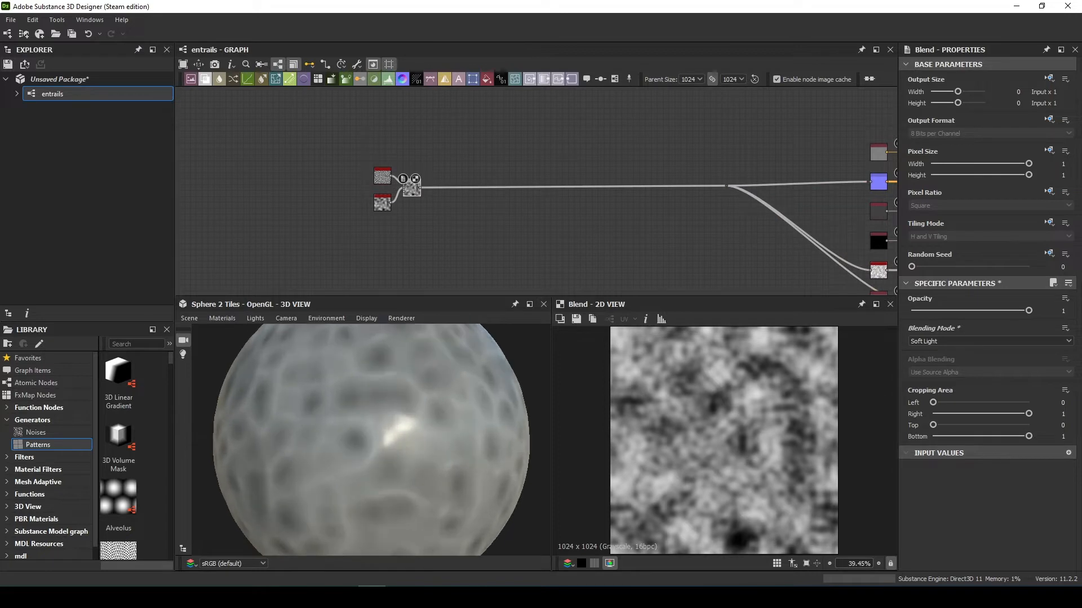
# Insert a Warp node after the Blend, with the first Perlin Noise as gradient input and intensity 0.2
pyautogui.scroll(4, 422, 172)
pyautogui.moveTo(422, 172); pyautogui.dragTo(464, 142, button='middle')
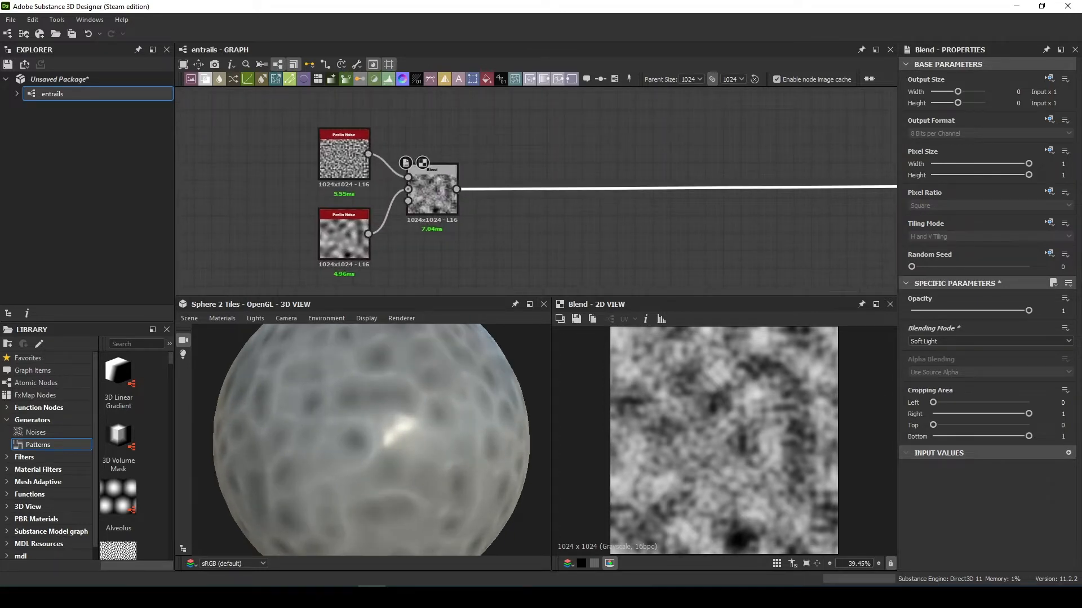
pyautogui.press('space')
pyautogui.write('war')
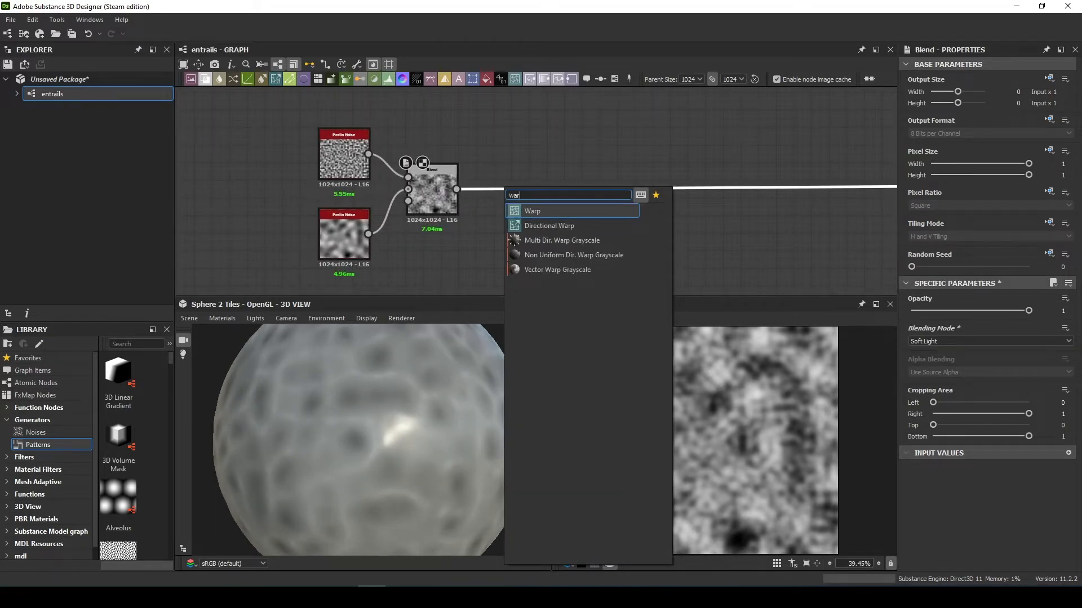
pyautogui.press('Return')
pyautogui.moveTo(888, 193); pyautogui.dragTo(542, 196)
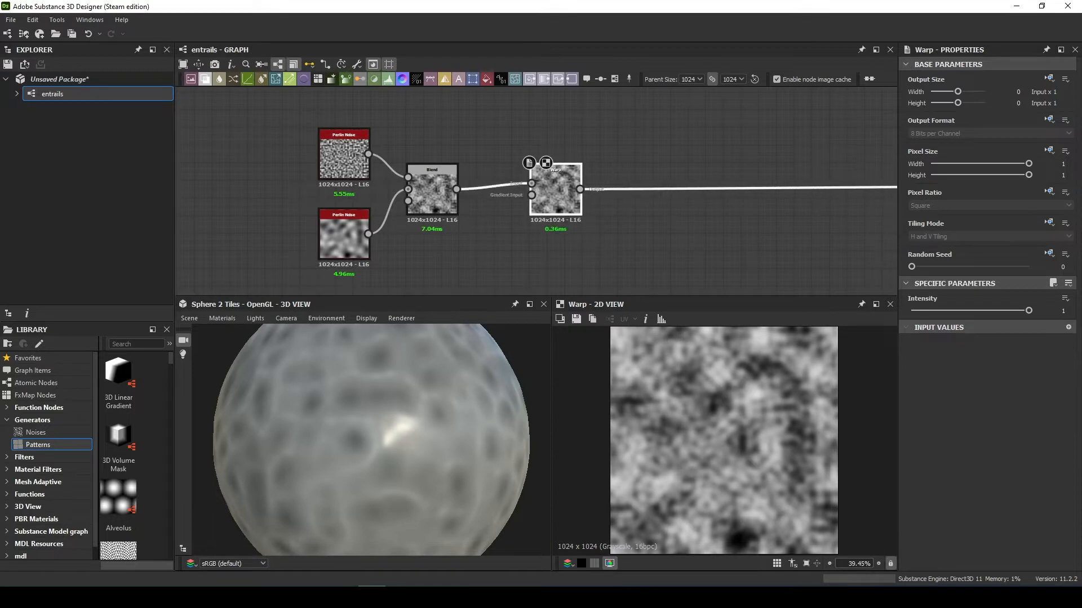
pyautogui.moveTo(368, 153); pyautogui.dragTo(532, 195)
pyautogui.moveTo(1029, 310); pyautogui.dragTo(933, 311)
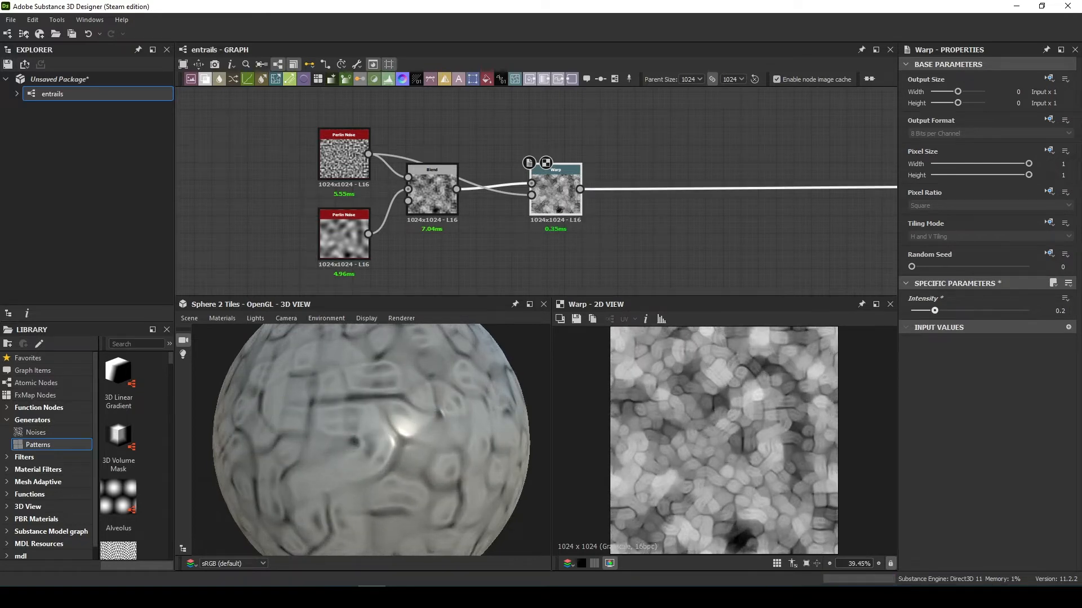
# Insert a second Blend node directly after the Warp on the link to the outputs
pyautogui.press('space')
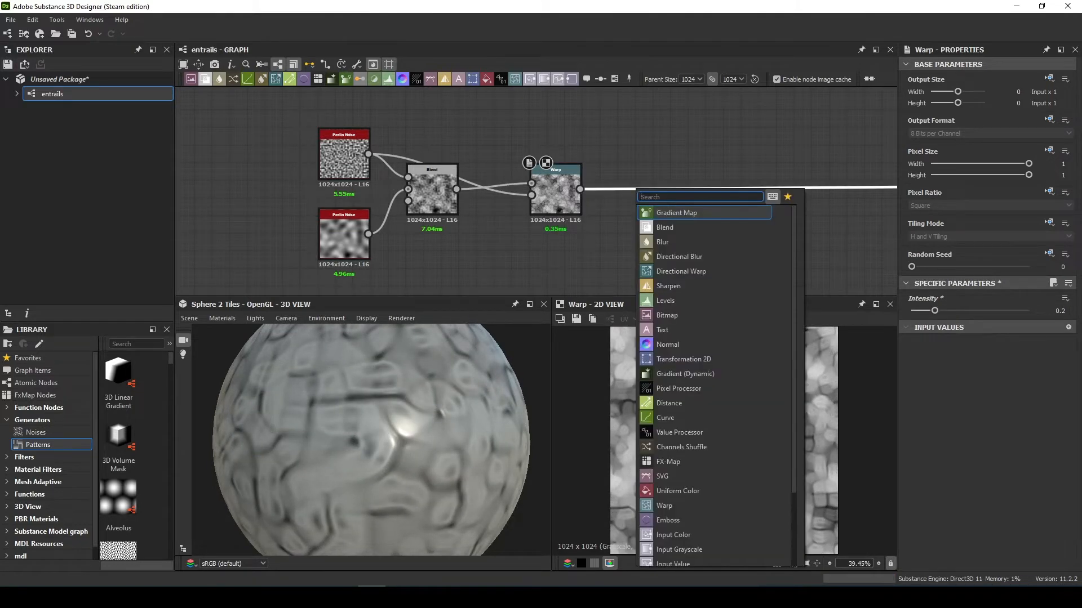
pyautogui.write('blend')
pyautogui.press('Return')
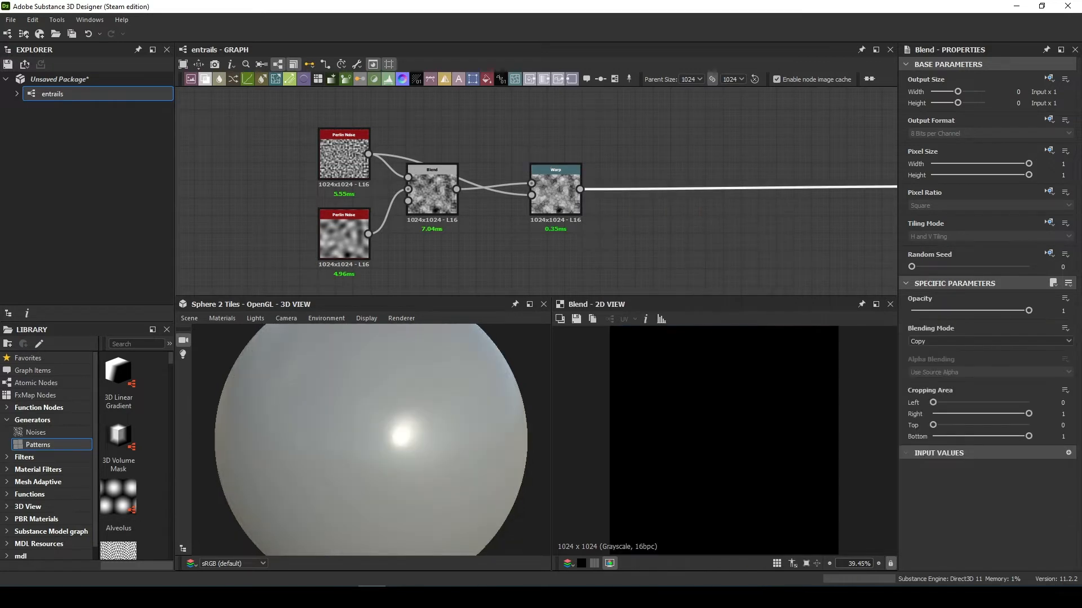
pyautogui.press('f')
pyautogui.moveTo(655, 204); pyautogui.dragTo(630, 204)
pyautogui.scroll(6, 629, 204)
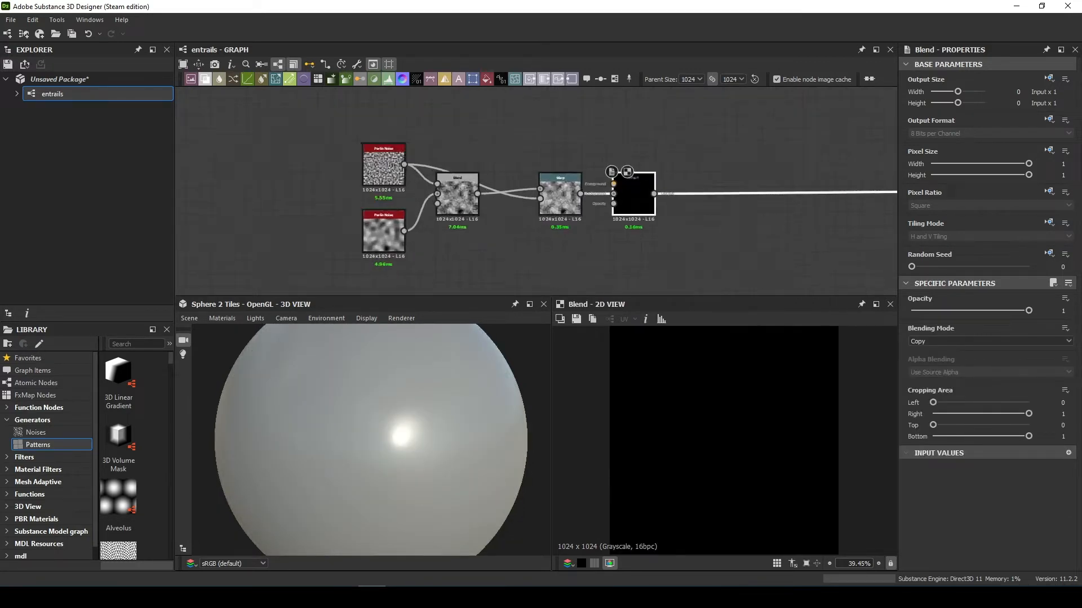
# Add a third Perlin Noise node below the Warp and lower its scale
pyautogui.scroll(-2, 595, 249)
pyautogui.moveTo(592, 251); pyautogui.dragTo(605, 191, button='middle')
pyautogui.press('space')
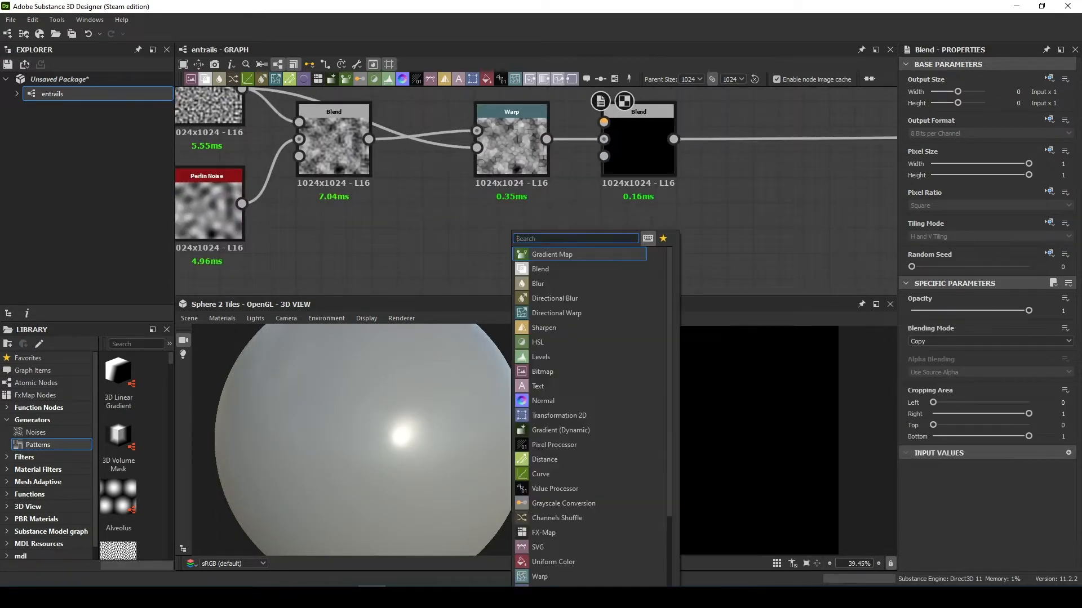
pyautogui.write('perlin')
pyautogui.press('Return')
pyautogui.moveTo(510, 259); pyautogui.dragTo(511, 234)
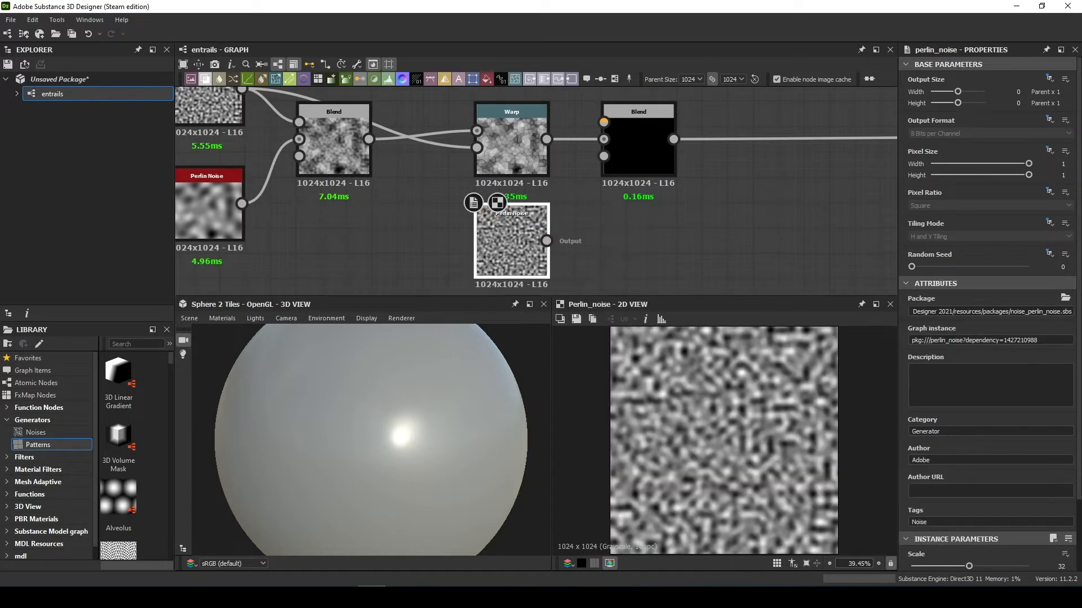
pyautogui.scroll(-2, 986, 395)
pyautogui.moveTo(968, 484); pyautogui.dragTo(945, 484)
# Connect the third Perlin Noise as the second Blend's background with the Warp as foreground, and set the mode to Soft Light
pyautogui.moveTo(546, 241); pyautogui.dragTo(603, 139)
pyautogui.click(639, 144)
pyautogui.click(990, 341)
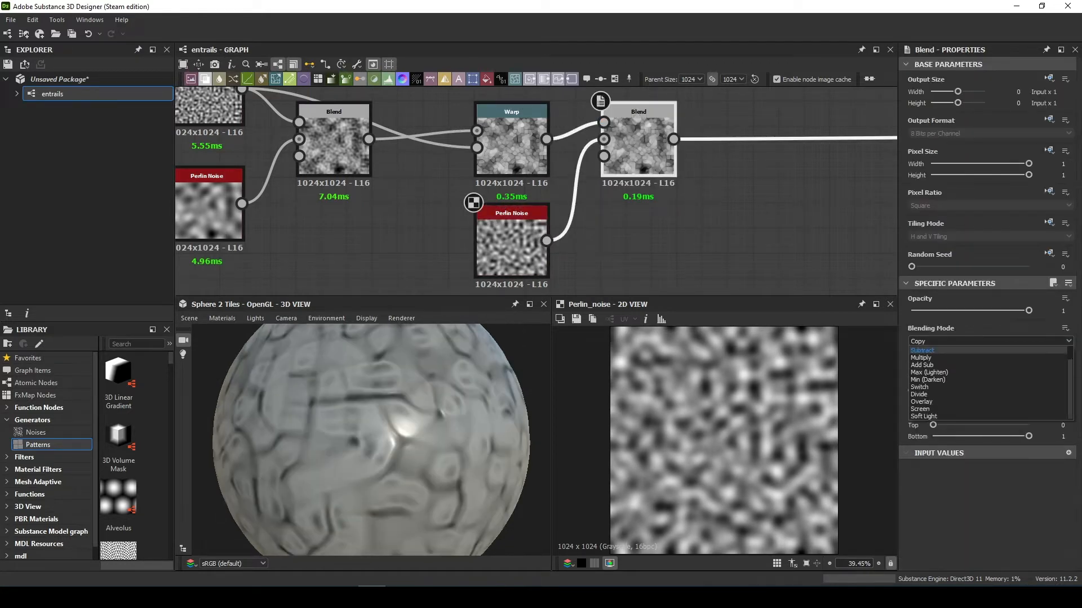
pyautogui.click(924, 417)
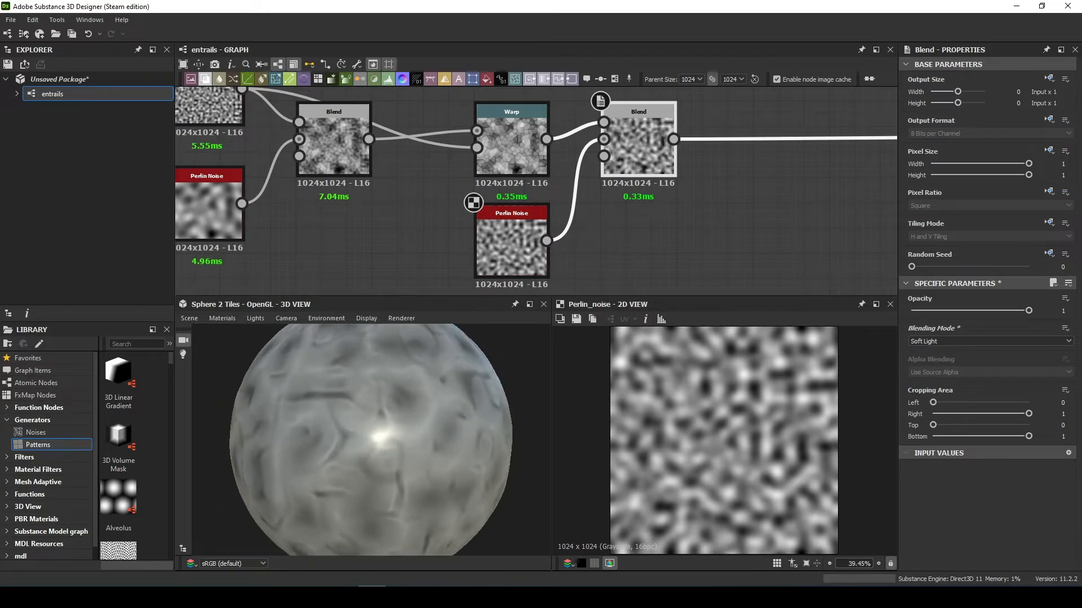
# Insert a second Warp after the second Blend, with the third Perlin Noise as gradient input and intensity 0.15
pyautogui.scroll(-1, 535, 192)
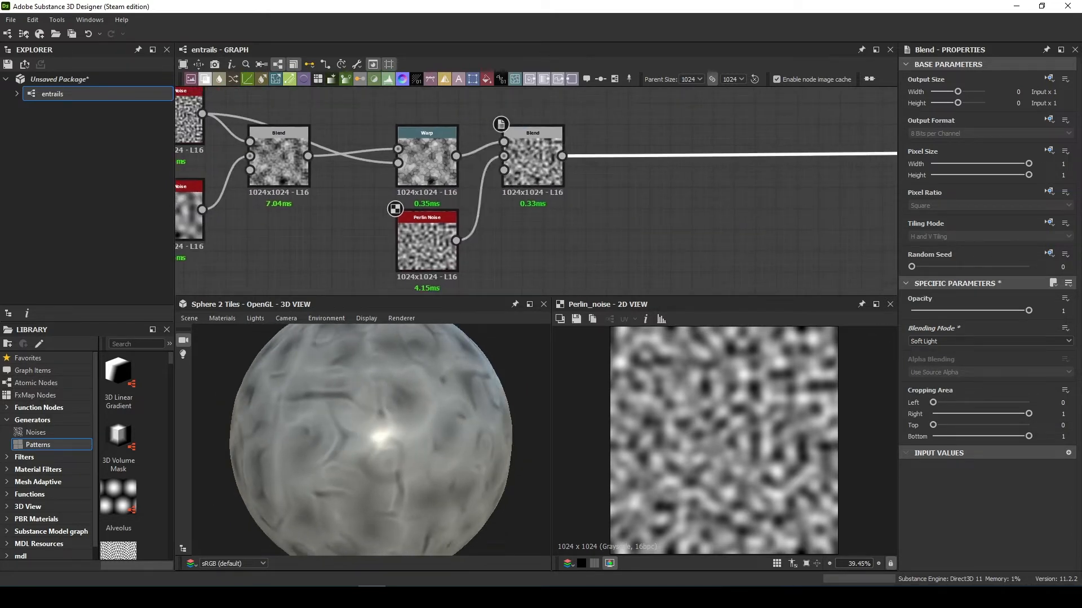
pyautogui.press('space')
pyautogui.write('warp')
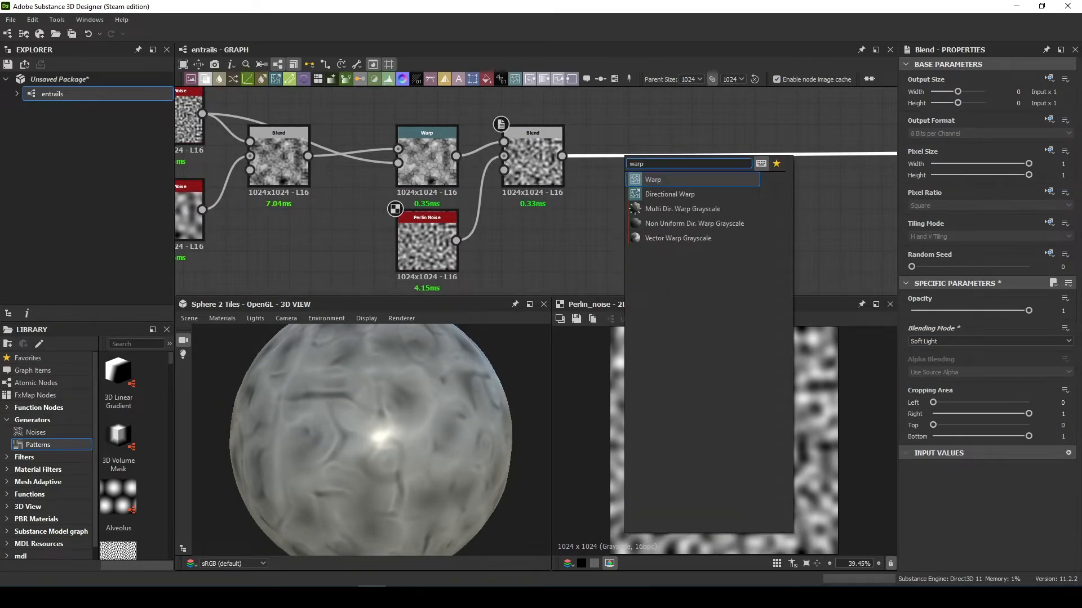
pyautogui.click(716, 178)
pyautogui.scroll(-2, 717, 174)
pyautogui.moveTo(885, 162); pyautogui.dragTo(663, 168)
pyautogui.moveTo(536, 220); pyautogui.dragTo(663, 161)
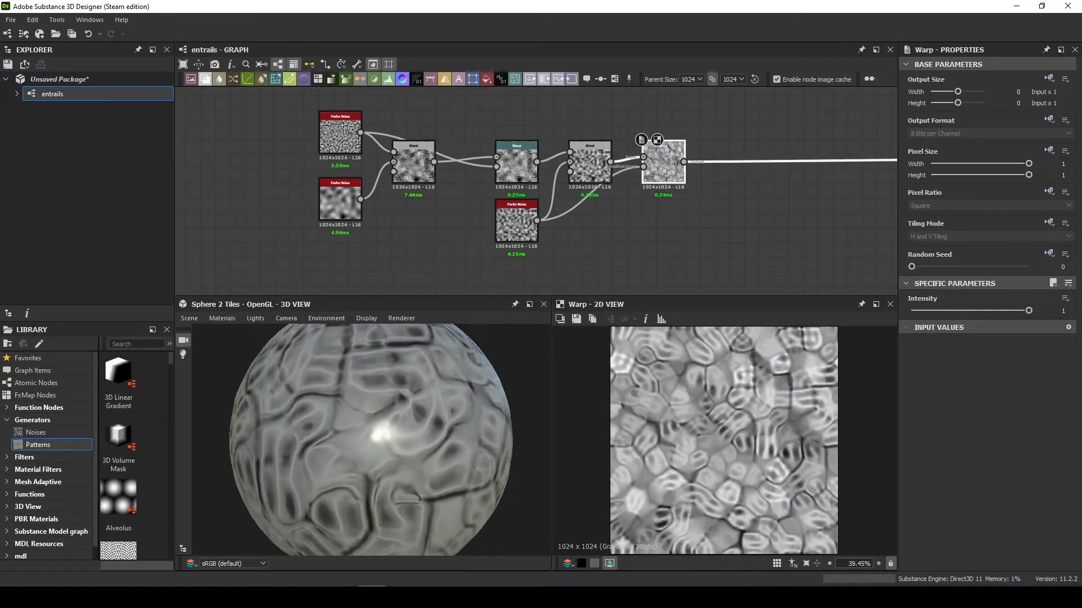
pyautogui.moveTo(1028, 311); pyautogui.dragTo(929, 310)
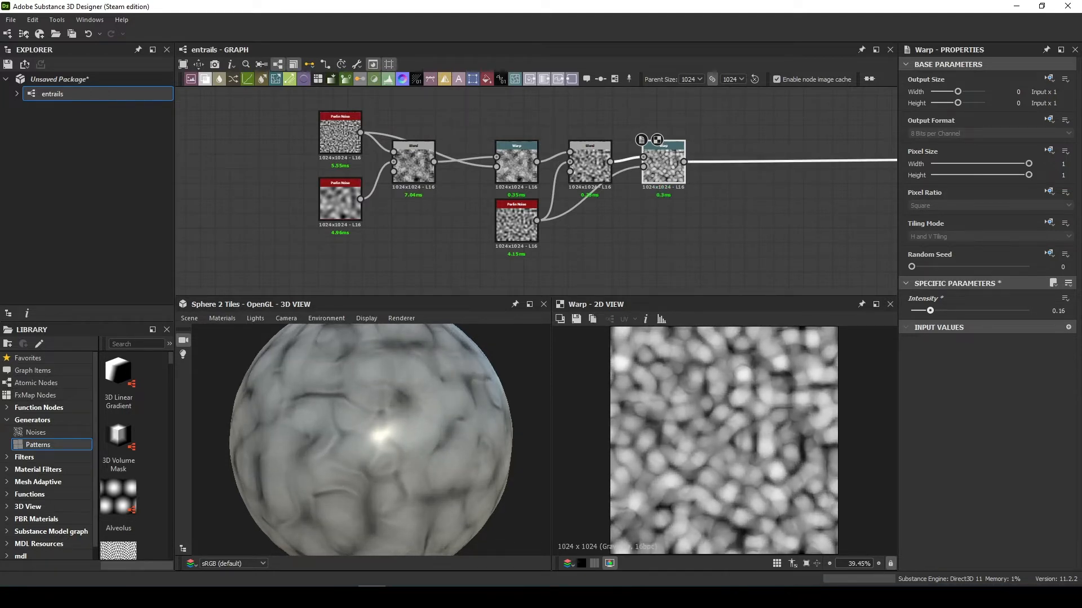
pyautogui.scroll(1, 765, 454)
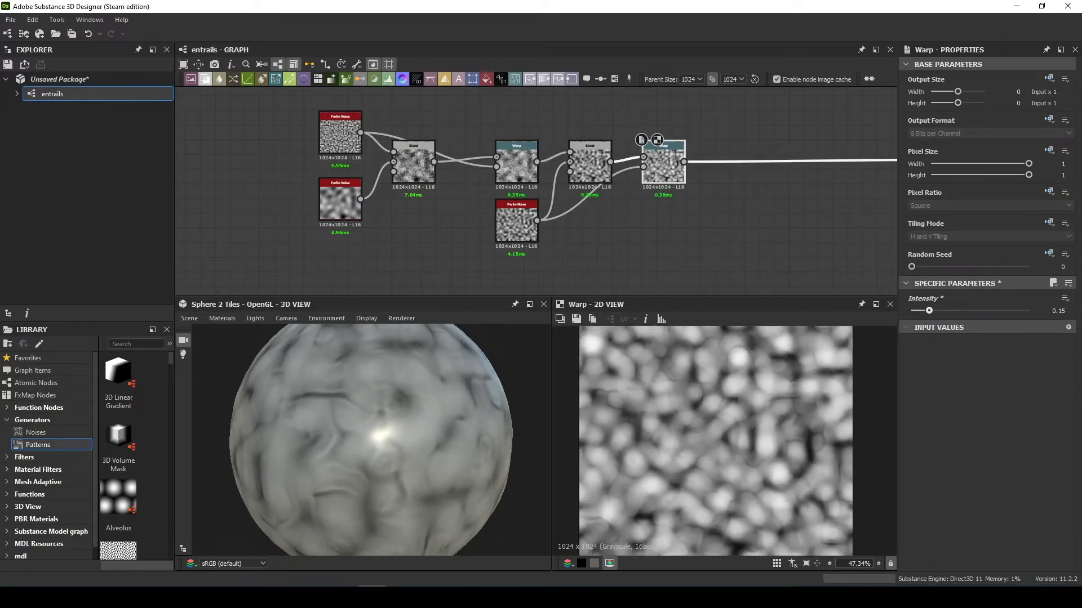
# Insert a third Blend node directly after the second Warp
pyautogui.moveTo(738, 161); pyautogui.dragTo(596, 191, button='middle')
pyautogui.press('space')
pyautogui.write('ble')
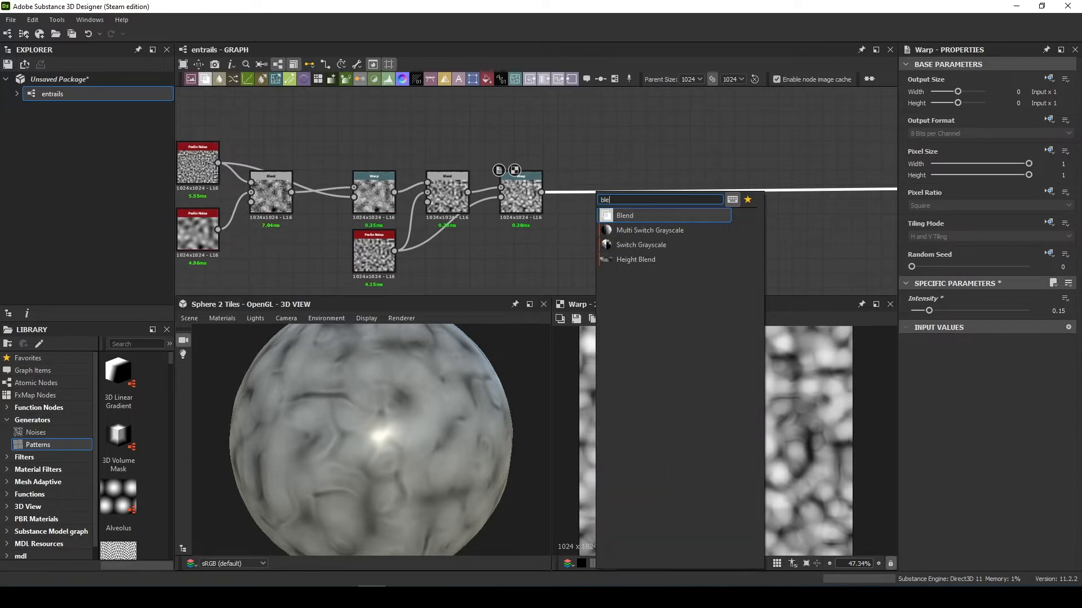
pyautogui.write('nd')
pyautogui.press('Return')
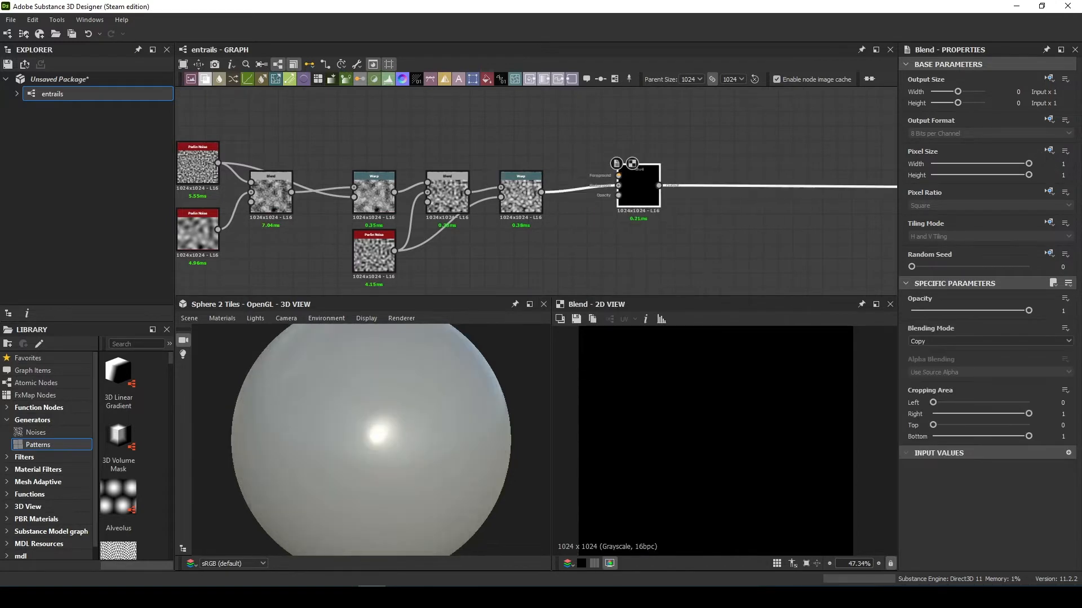
pyautogui.click(513, 254)
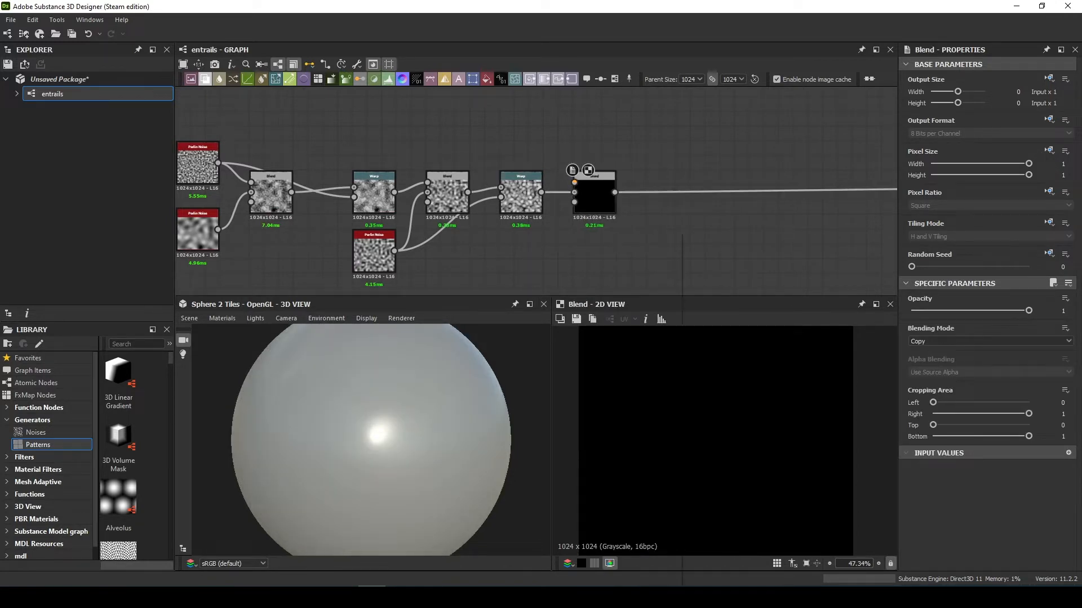
# Add a fourth Perlin Noise node below the second Warp
pyautogui.press('space')
pyautogui.write('perlin')
pyautogui.press('Return')
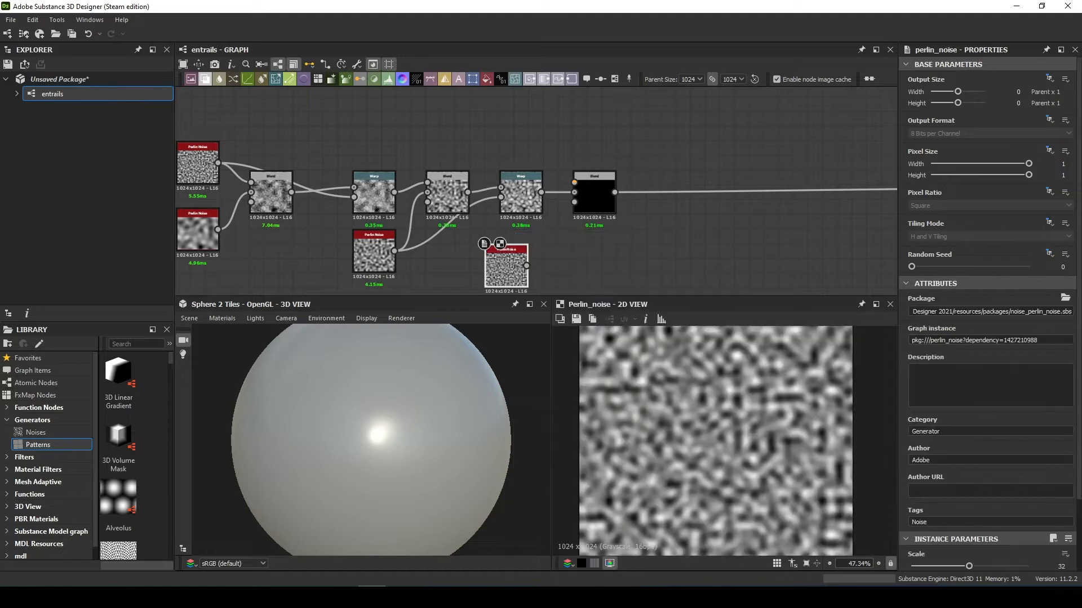
# Connect the fourth Perlin Noise to the third Blend's foreground, and set the mode to Multiply with opacity 0.39
pyautogui.moveTo(542, 256); pyautogui.dragTo(574, 201)
pyautogui.click(592, 194)
pyautogui.click(988, 341)
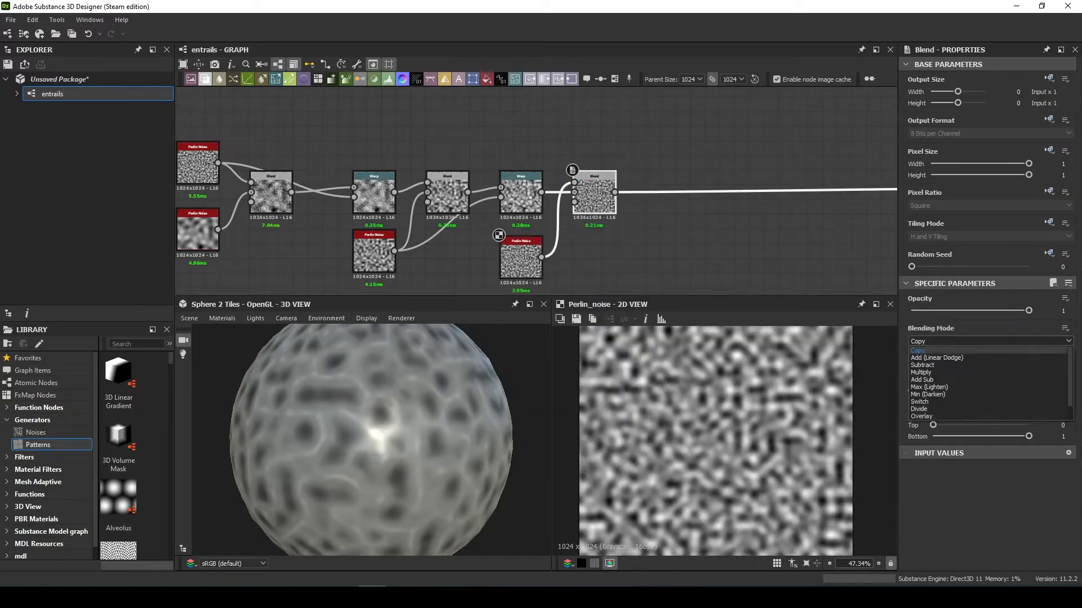
pyautogui.click(946, 373)
pyautogui.moveTo(1028, 311); pyautogui.dragTo(953, 310)
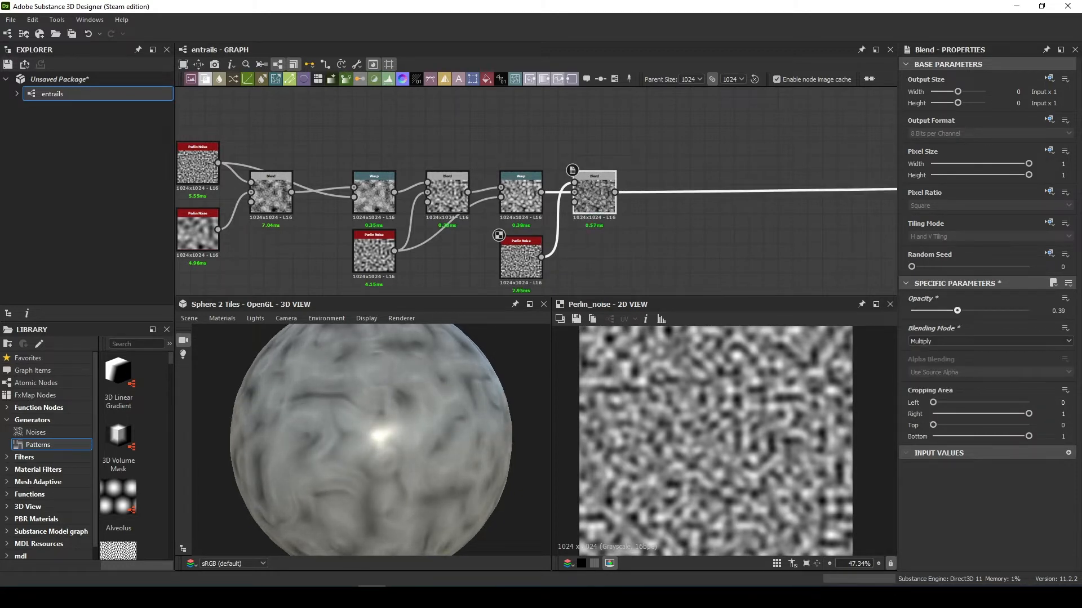
pyautogui.moveTo(367, 439); pyautogui.dragTo(405, 426)
# Add a Cells 1 node above the main node chain and set its scale to 23
pyautogui.scroll(-1, 704, 282)
pyautogui.moveTo(704, 282); pyautogui.dragTo(624, 273, button='middle')
pyautogui.press('space')
pyautogui.write('cells')
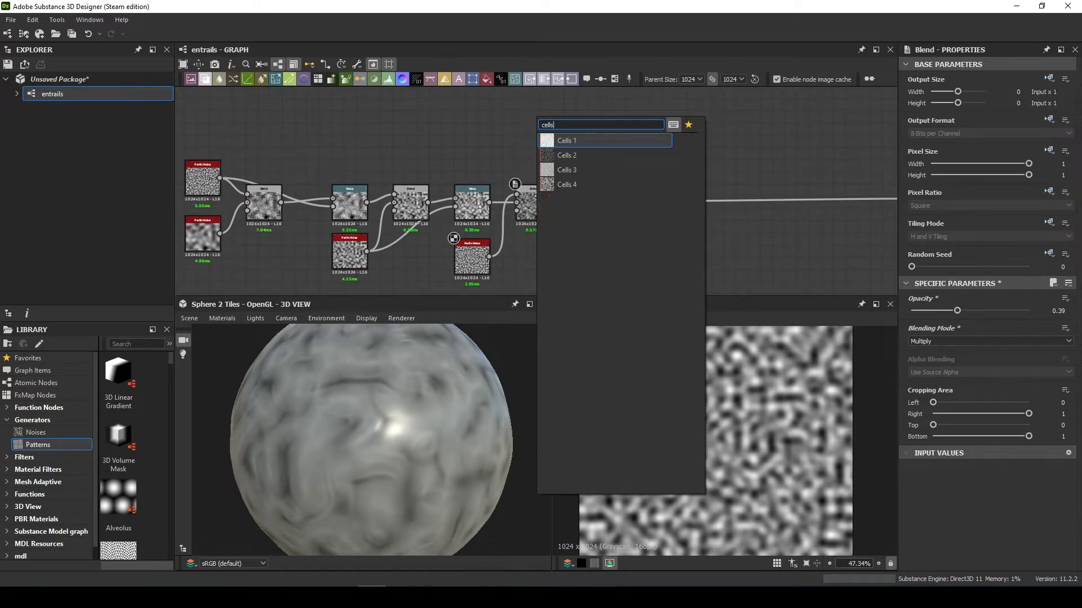
pyautogui.press('Return')
pyautogui.moveTo(535, 117); pyautogui.dragTo(511, 119)
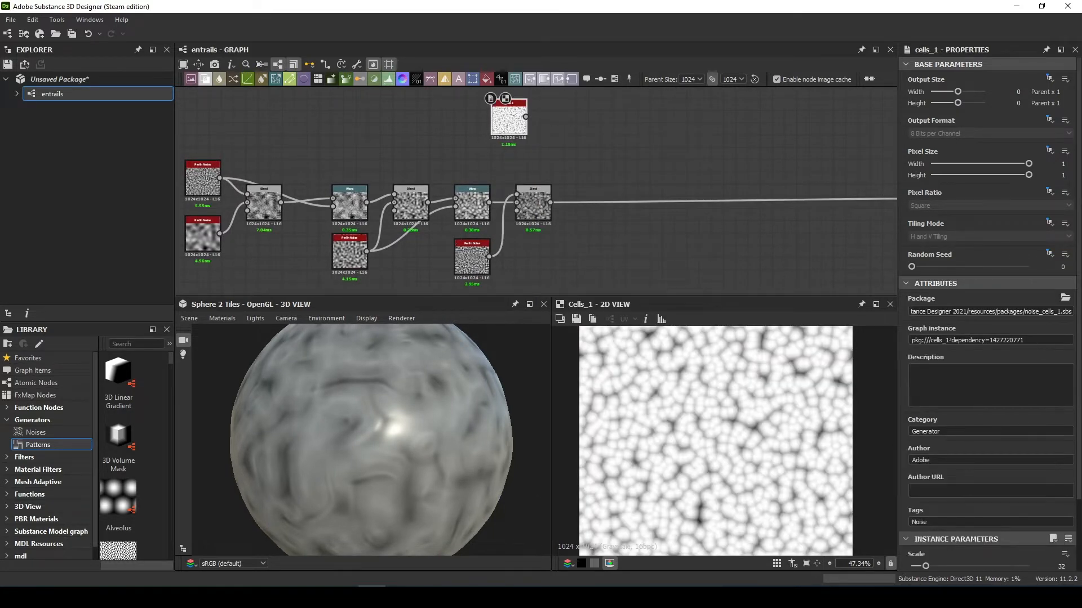
pyautogui.moveTo(926, 566); pyautogui.dragTo(920, 567)
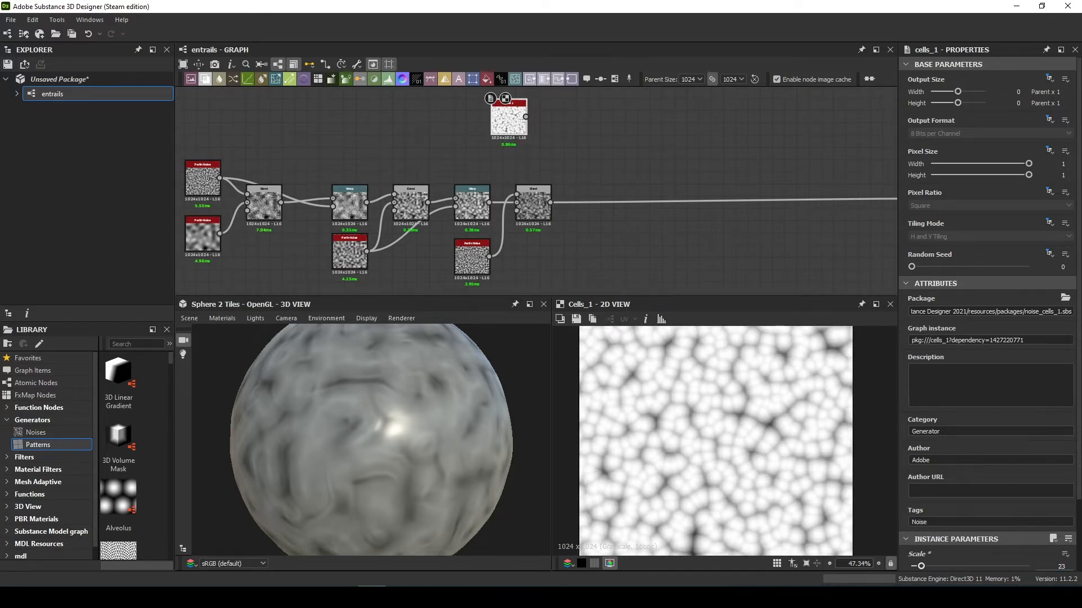
# Add a Levels node after Cells 1 and shift its input midtones toward white to darken the cell gaps
pyautogui.press('space')
pyautogui.write('levels')
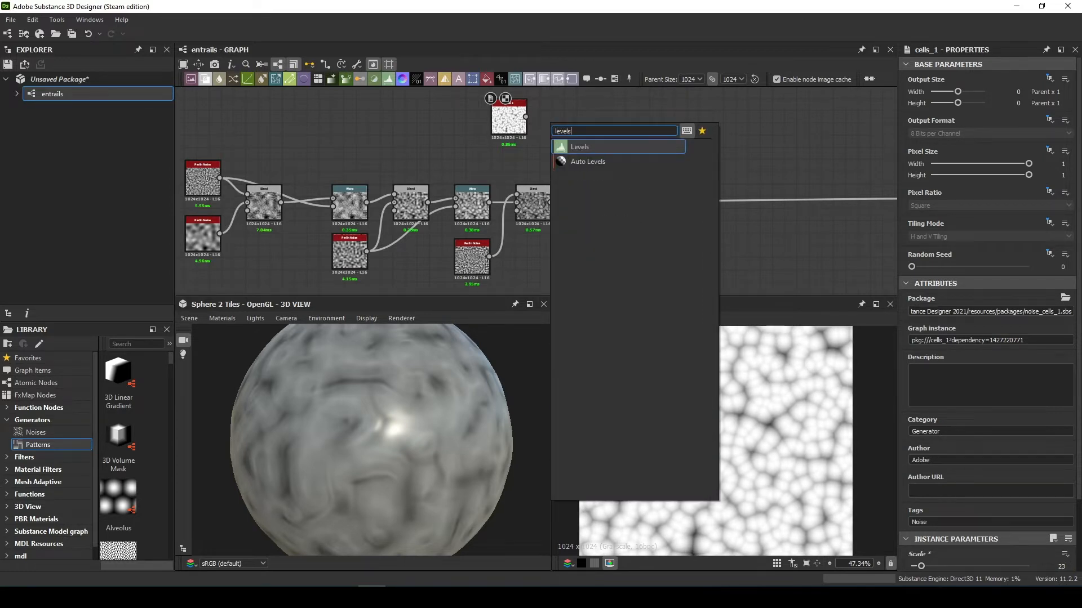
pyautogui.press('Return')
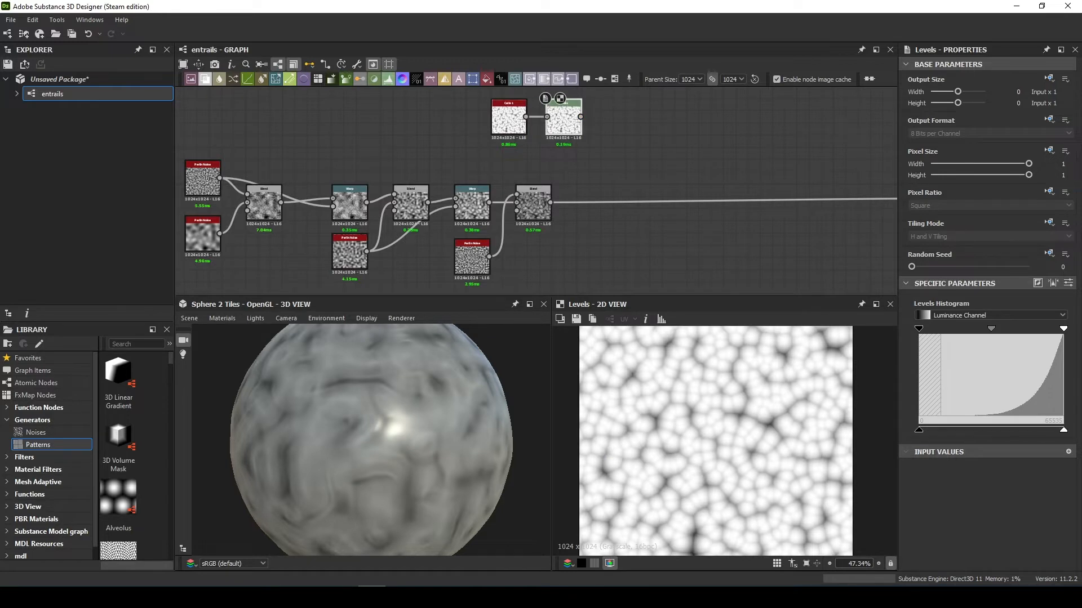
pyautogui.moveTo(991, 328); pyautogui.dragTo(1020, 328)
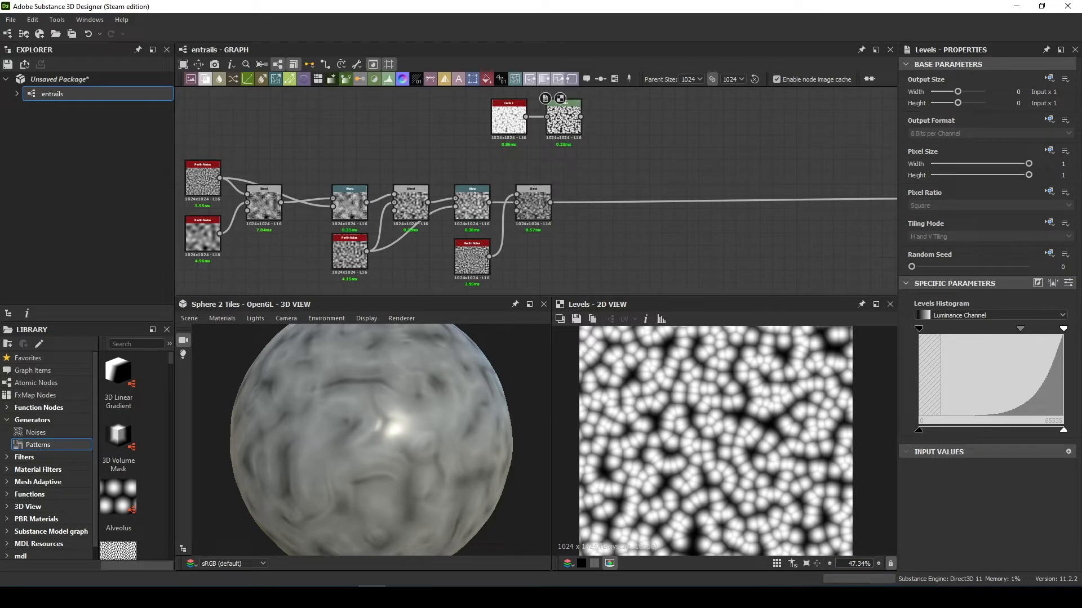
# Add a Warp node directly after the Levels node
pyautogui.press('space')
pyautogui.write('war')
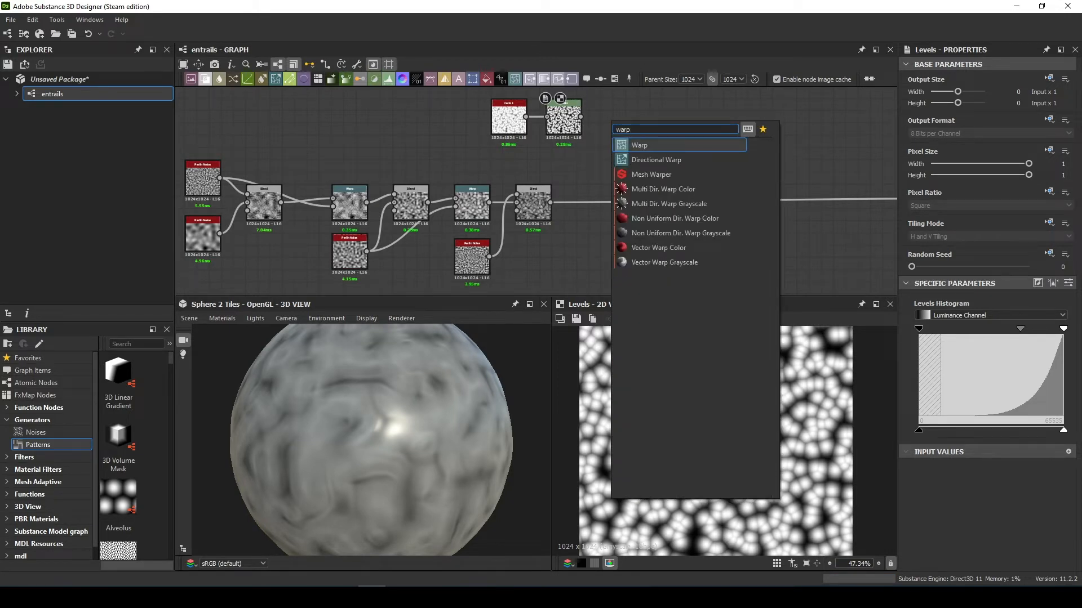
pyautogui.write('p')
pyautogui.press('Return')
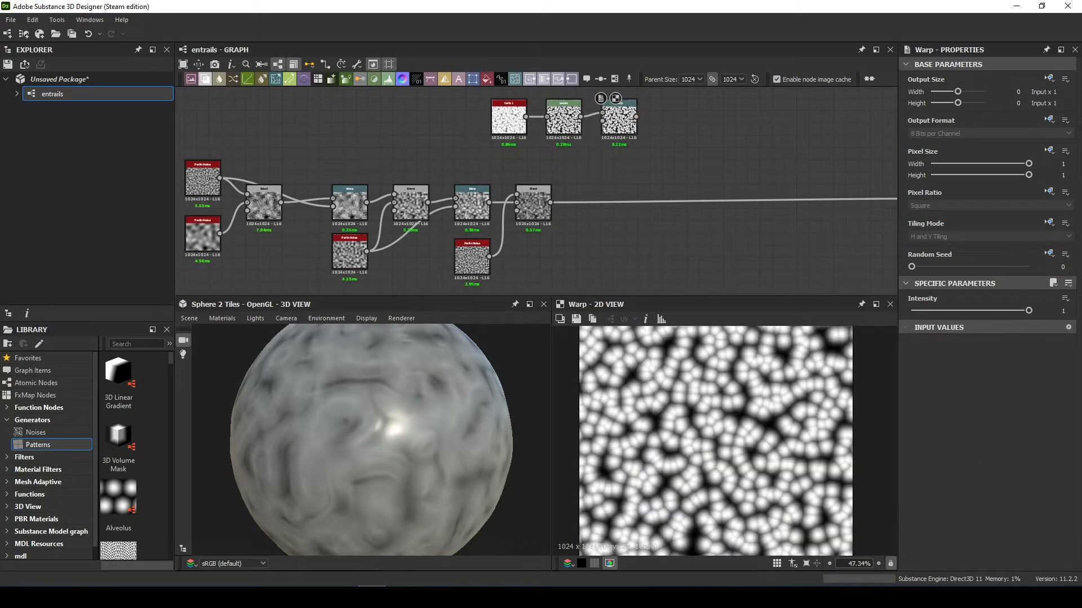
# Add a Perlin Noise with scale 9 and connect it as the gradient input of the Warp in the cells branch
pyautogui.press('space')
pyautogui.write('perlin')
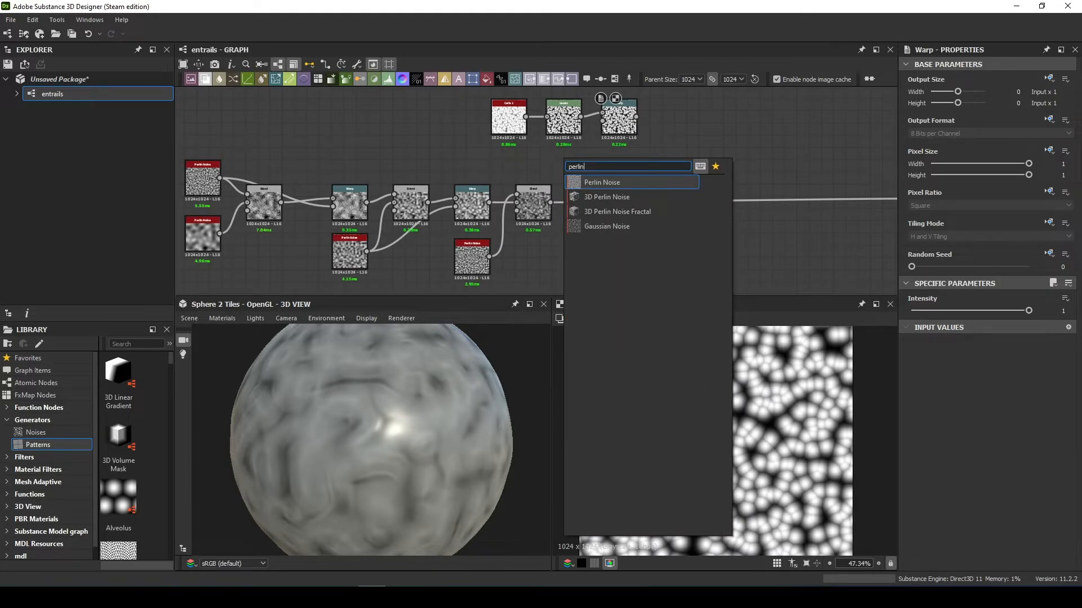
pyautogui.press('Return')
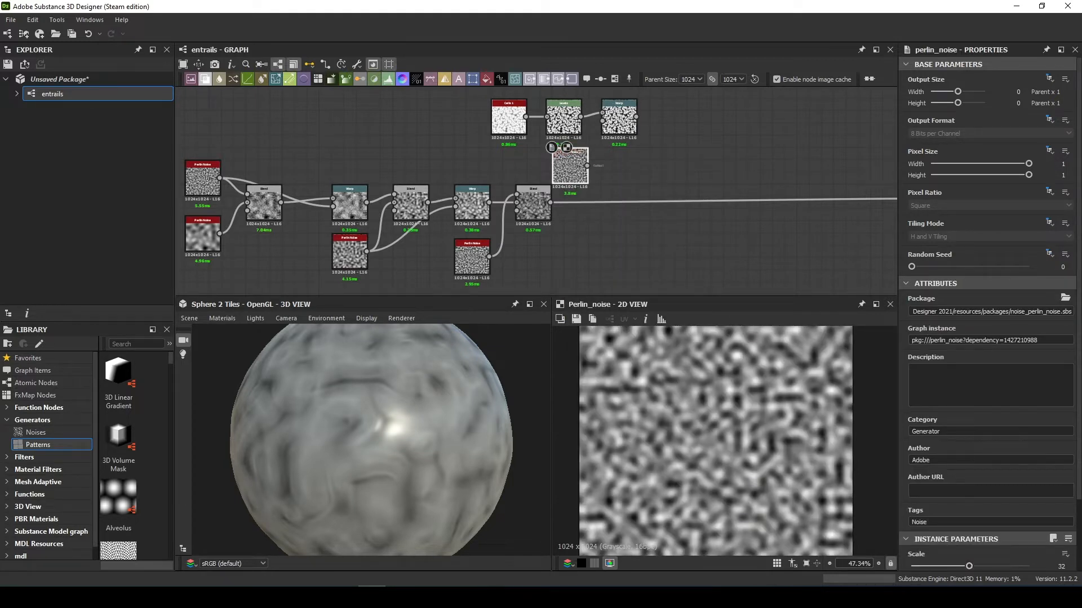
pyautogui.doubleClick(618, 120)
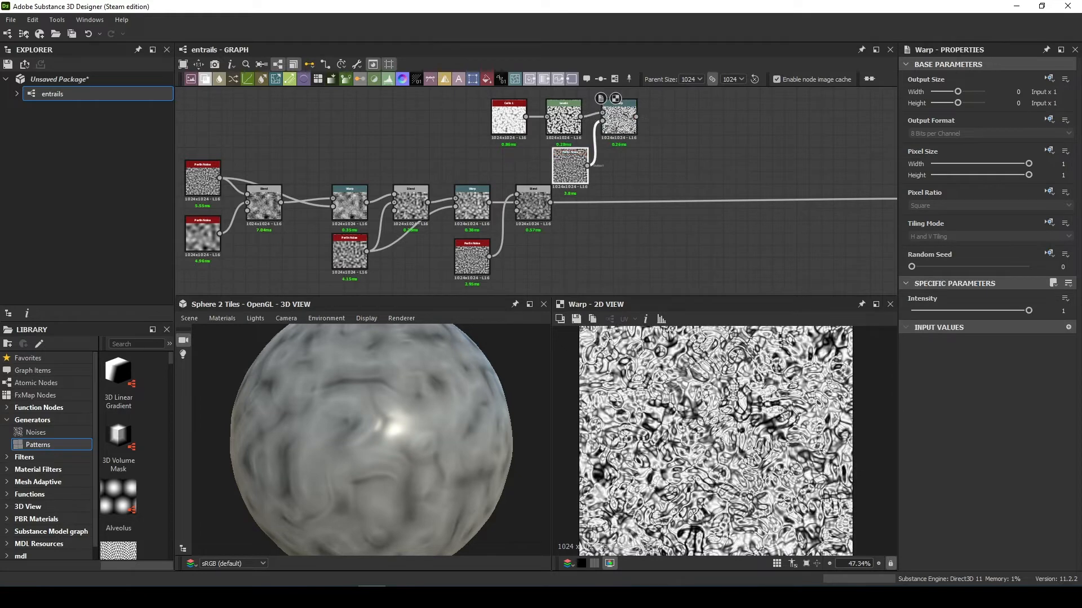
pyautogui.click(570, 167)
pyautogui.moveTo(969, 566); pyautogui.dragTo(926, 566)
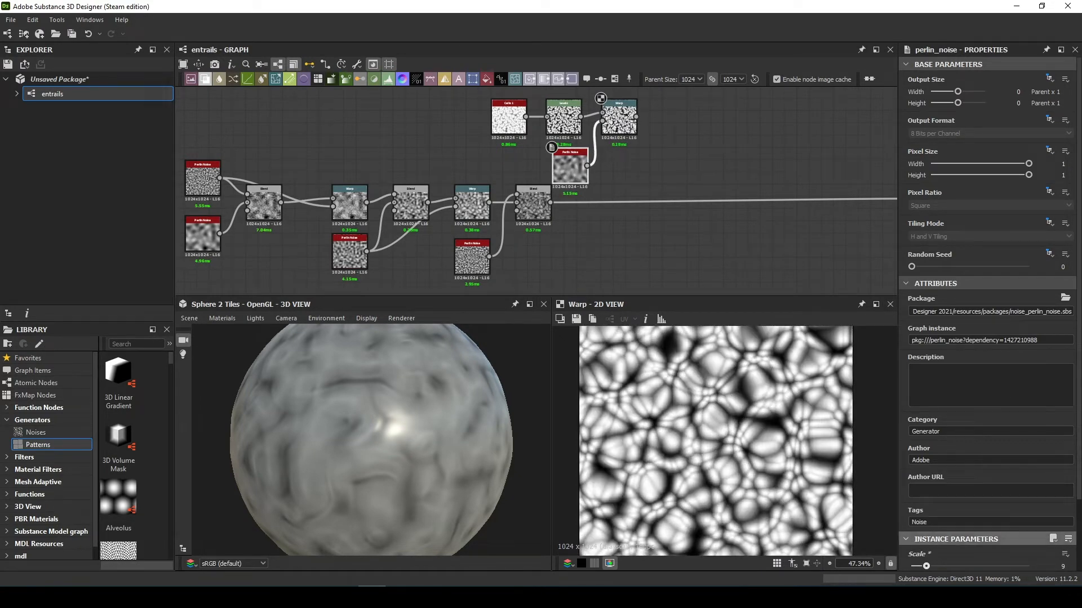
# Add a Blur HQ Grayscale after the cells branch's Warp, with quality 1 and intensity 0.77
pyautogui.press('space')
pyautogui.write('blur')
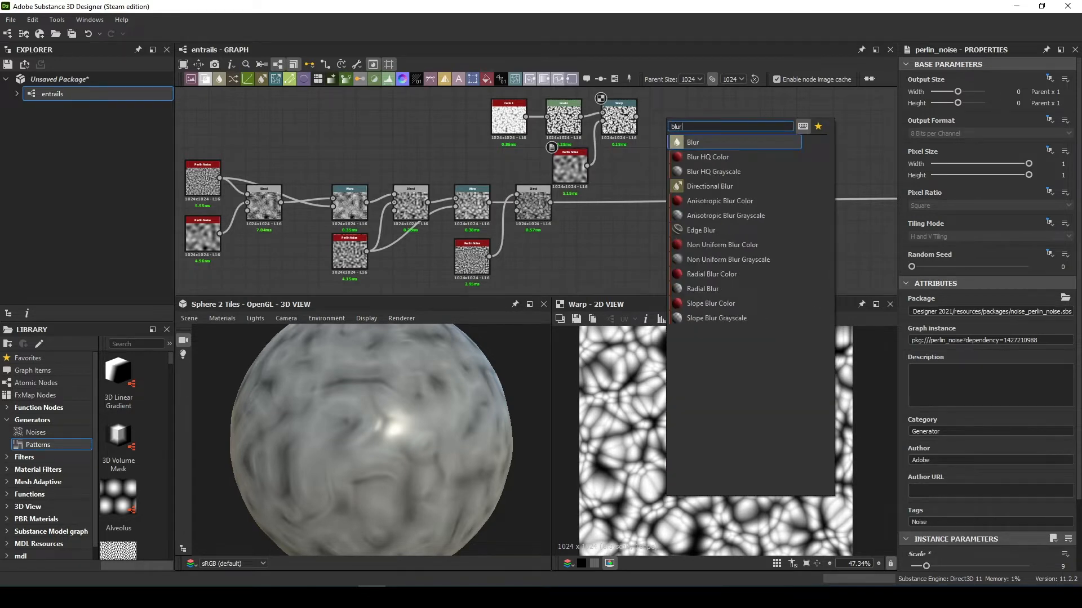
pyautogui.click(710, 171)
pyautogui.moveTo(636, 117); pyautogui.dragTo(651, 116)
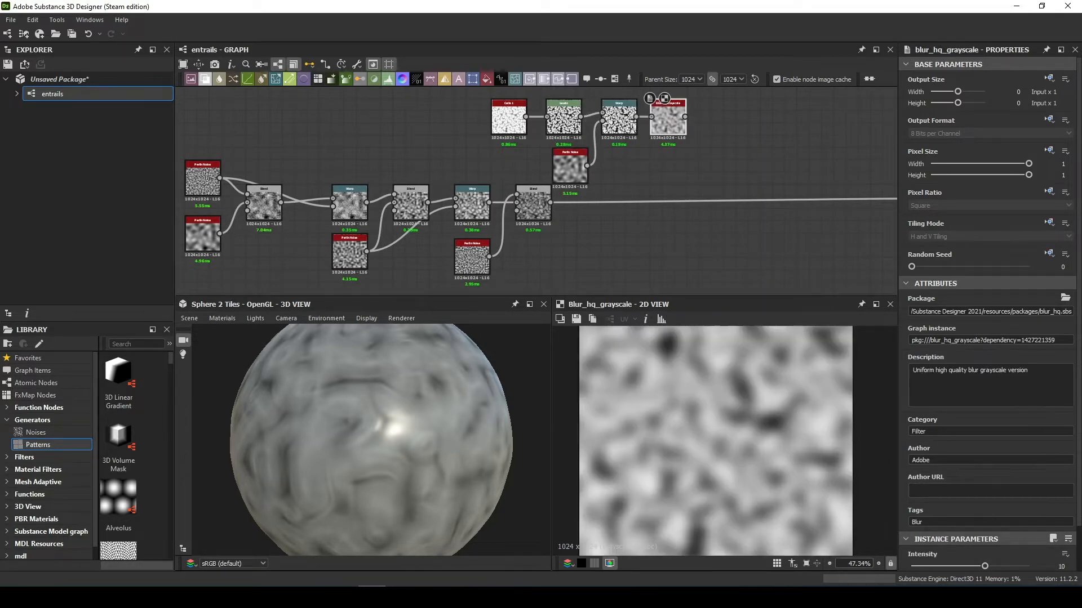
pyautogui.scroll(-2, 964, 507)
pyautogui.moveTo(911, 547); pyautogui.dragTo(1029, 548)
pyautogui.moveTo(985, 518); pyautogui.dragTo(919, 518)
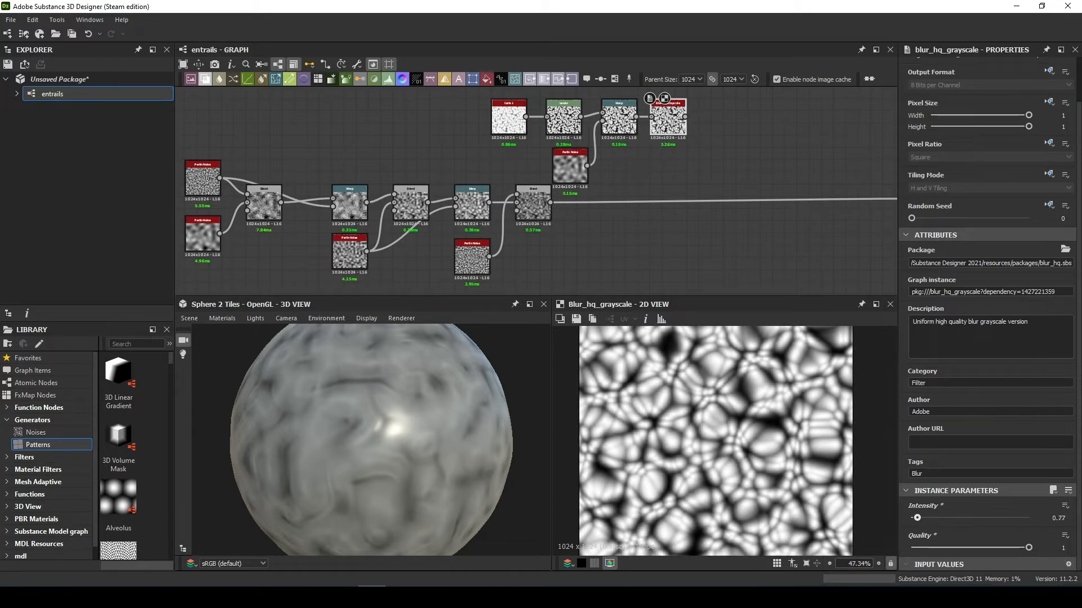
# Move the whole cells branch back so its Blur HQ Grayscale sits directly above the third Blend
pyautogui.moveTo(485, 158); pyautogui.dragTo(490, 178, button='middle')
pyautogui.moveTo(479, 106); pyautogui.dragTo(684, 183)
pyautogui.moveTo(674, 139); pyautogui.dragTo(540, 114)
# Insert a fourth Blend after the third one and connect the Blur HQ Grayscale to its foreground
pyautogui.click(606, 221)
pyautogui.press('space')
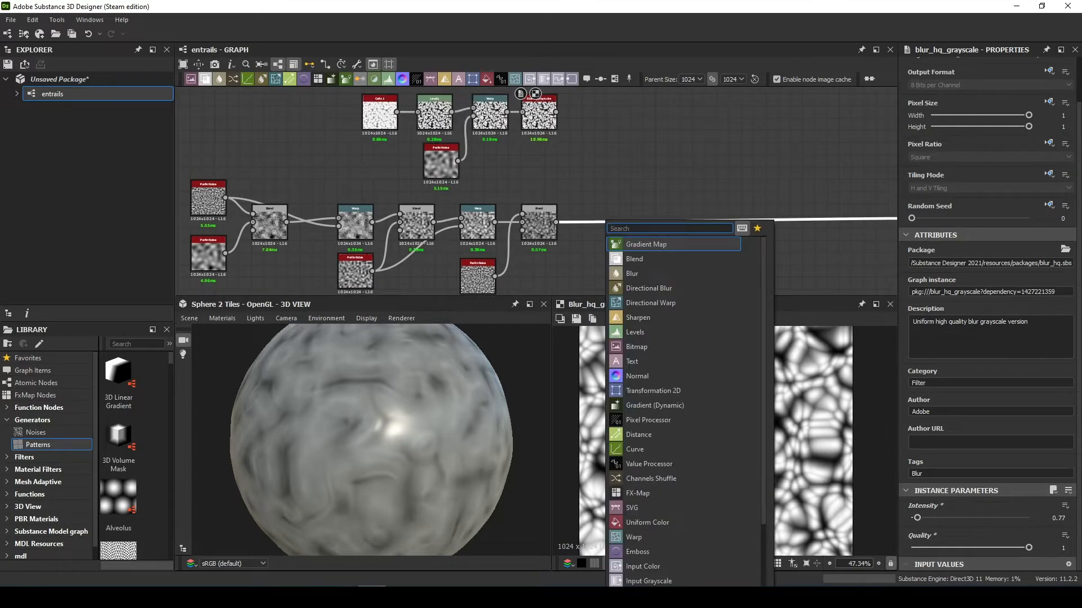
pyautogui.write('blend')
pyautogui.press('Return')
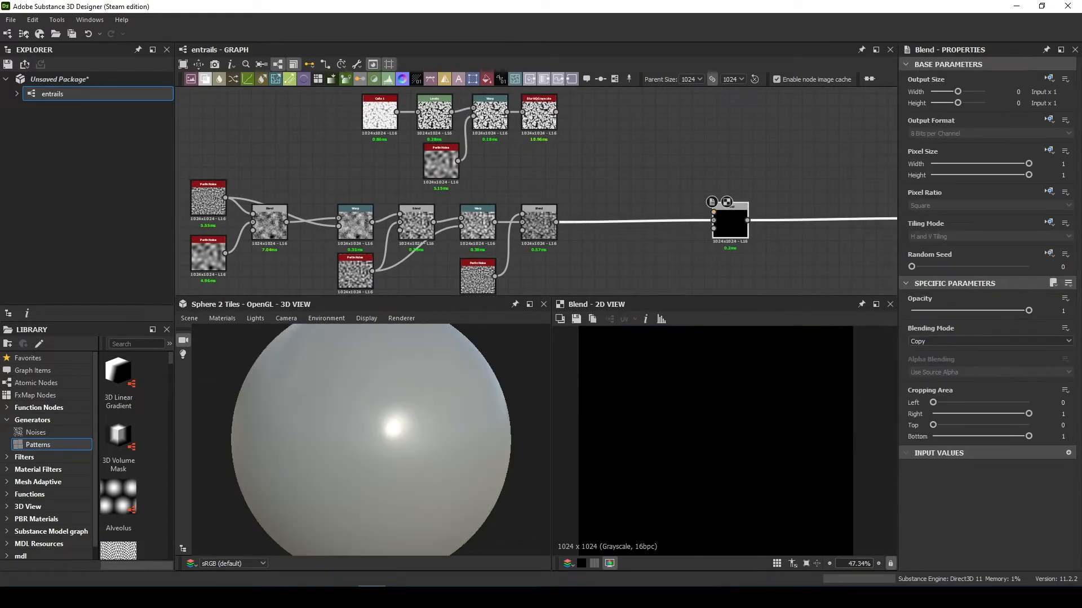
pyautogui.moveTo(730, 221); pyautogui.dragTo(625, 222)
pyautogui.moveTo(556, 111); pyautogui.dragTo(608, 215)
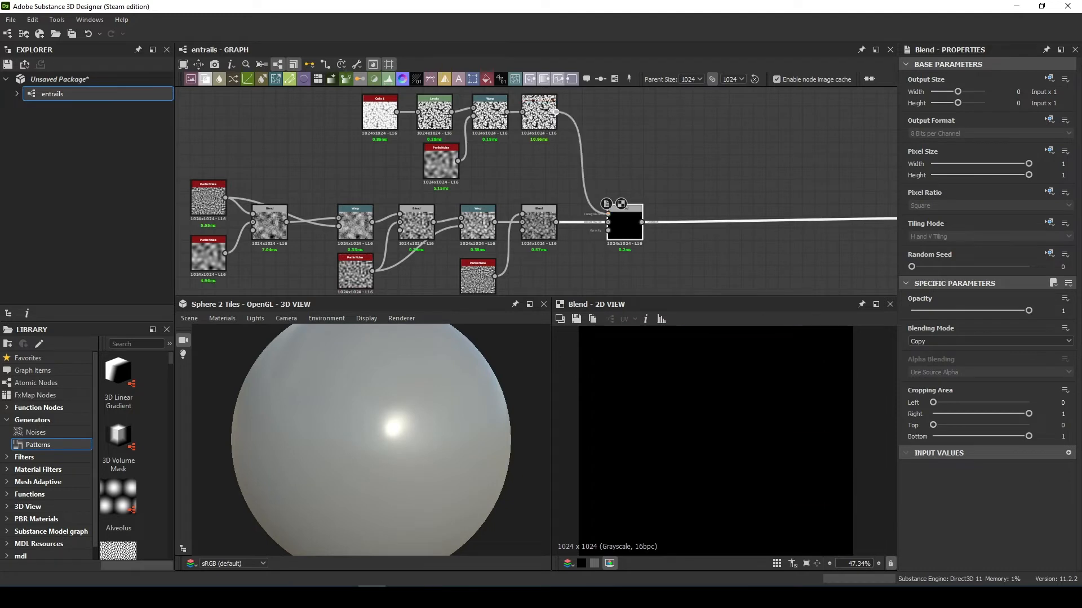
# Set the fourth Blend's blending mode to Soft Light and check the sphere under different lighting
pyautogui.click(1059, 341)
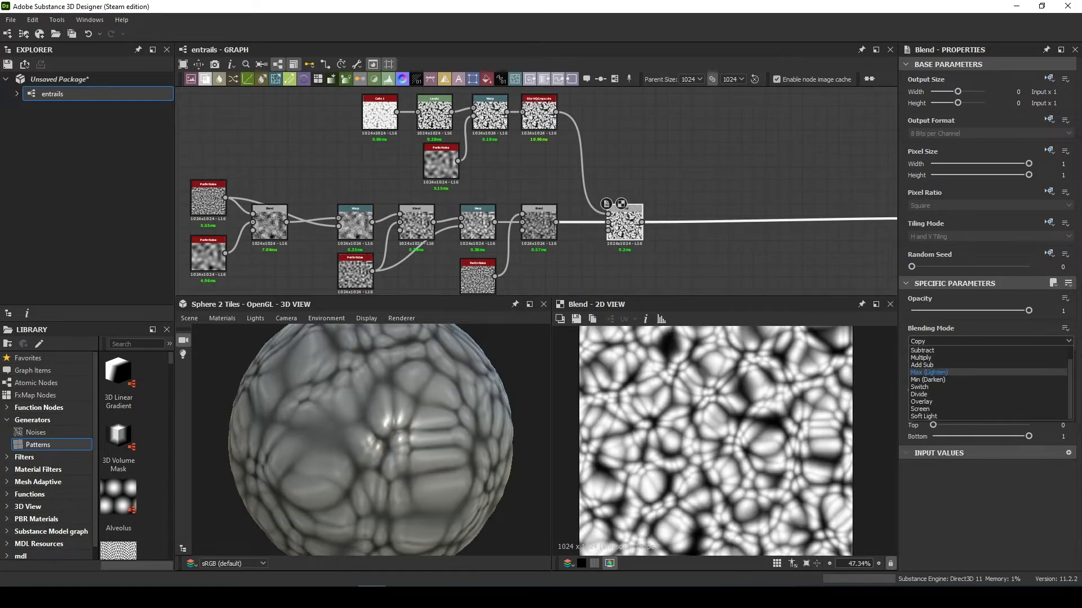
pyautogui.click(1028, 413)
pyautogui.moveTo(406, 445); pyautogui.dragTo(338, 431)
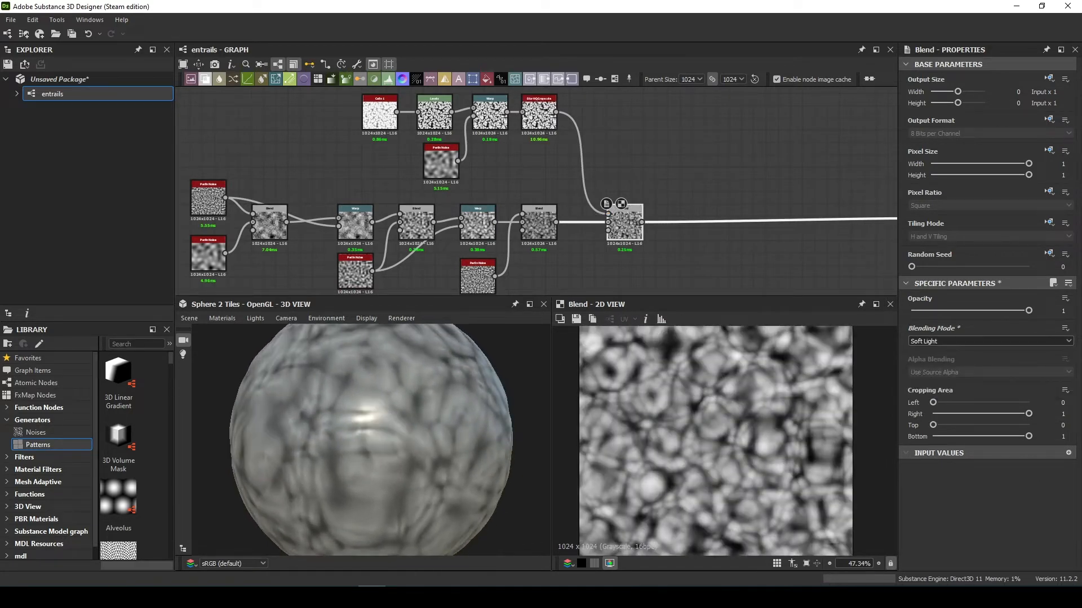
# Enclose all the noise, cells, warp and blend nodes up to the fourth Blend in a frame
pyautogui.scroll(-3, 627, 225)
pyautogui.moveTo(627, 225); pyautogui.dragTo(643, 207, button='middle')
pyautogui.moveTo(323, 109); pyautogui.dragTo(665, 273)
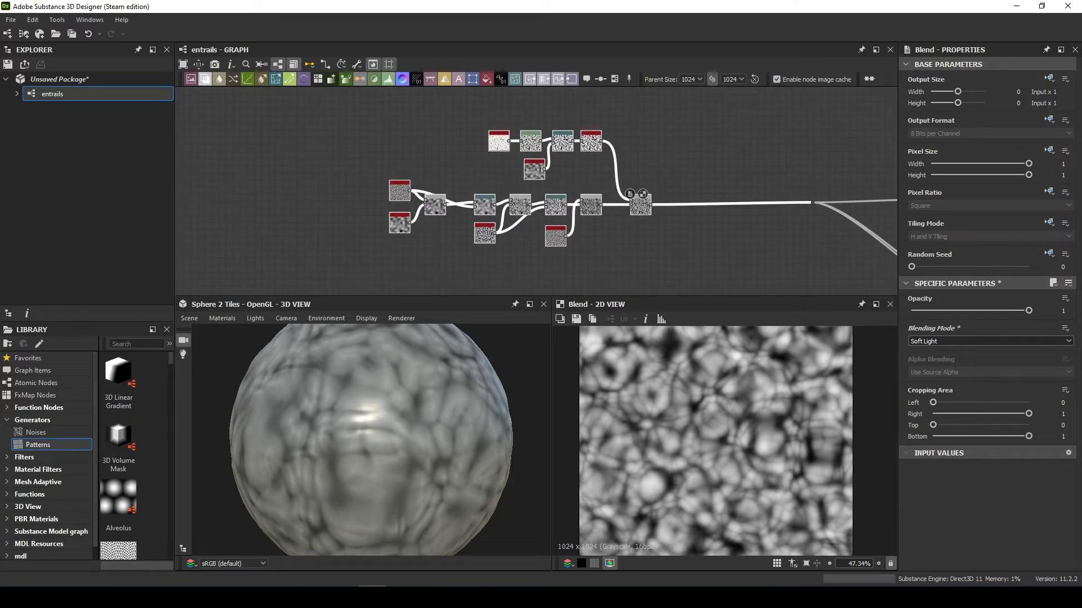
pyautogui.rightClick(597, 138)
pyautogui.click(623, 214)
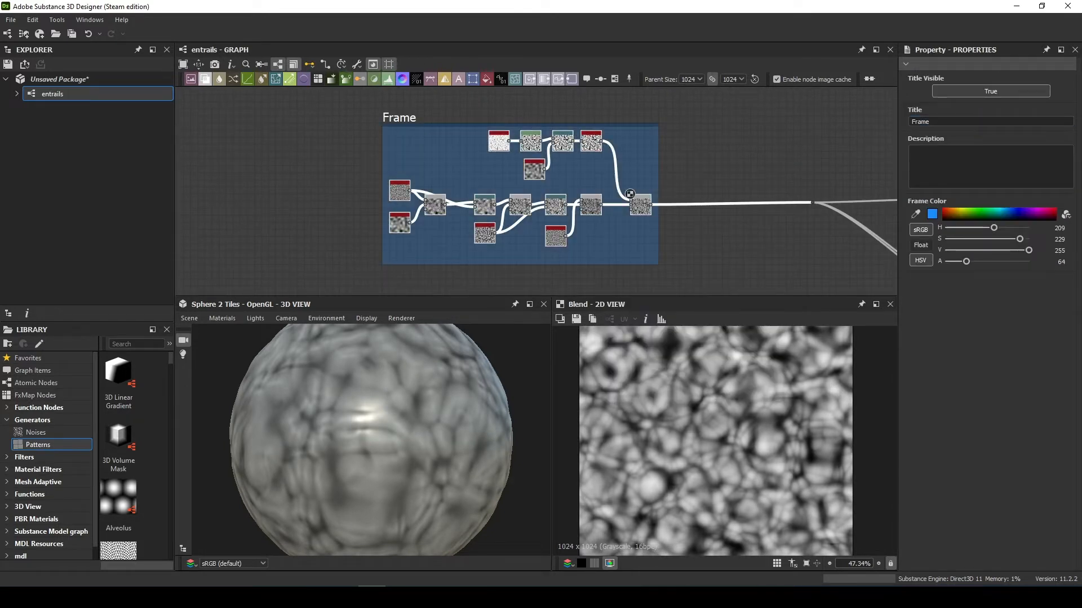
pyautogui.press('h')
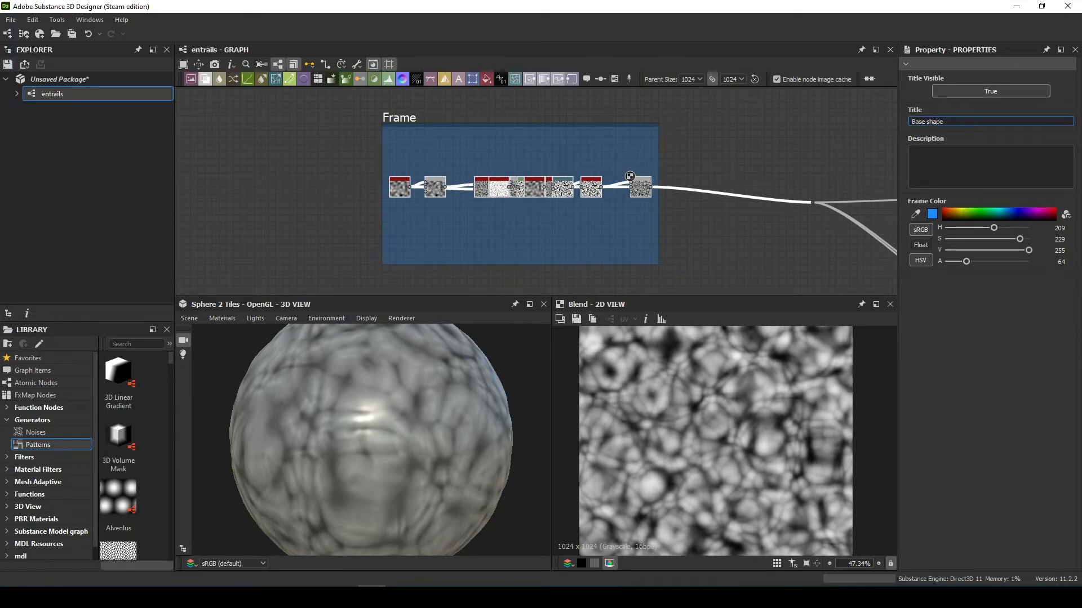
pyautogui.press('Return')
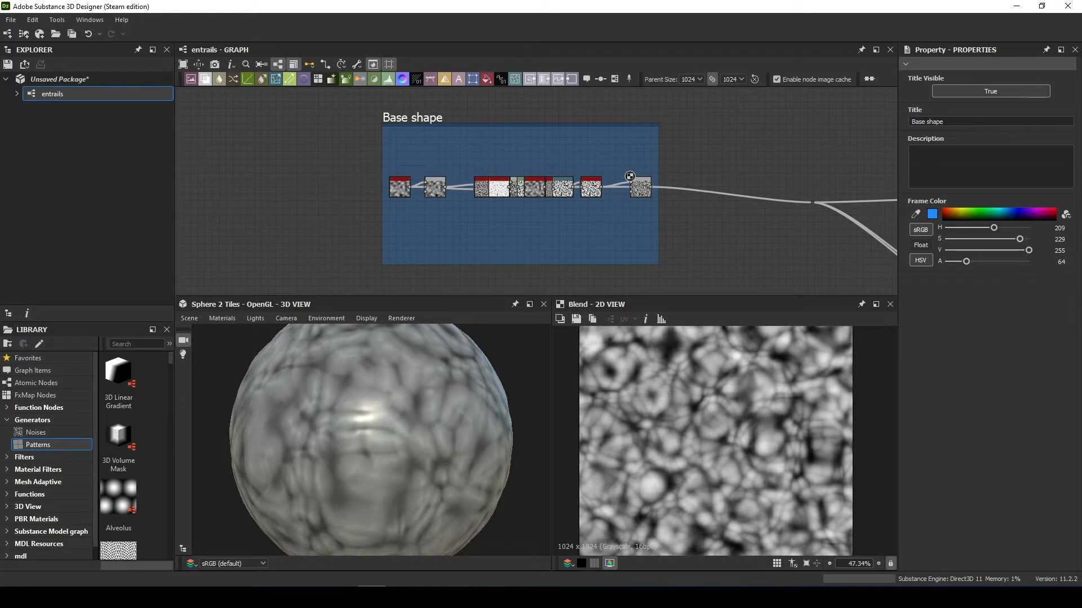
pyautogui.hotkey('ctrl', 'z')
pyautogui.hotkey('ctrl', 'z')
pyautogui.hotkey('ctrl', 'z')
pyautogui.hotkey('ctrl', 'z')
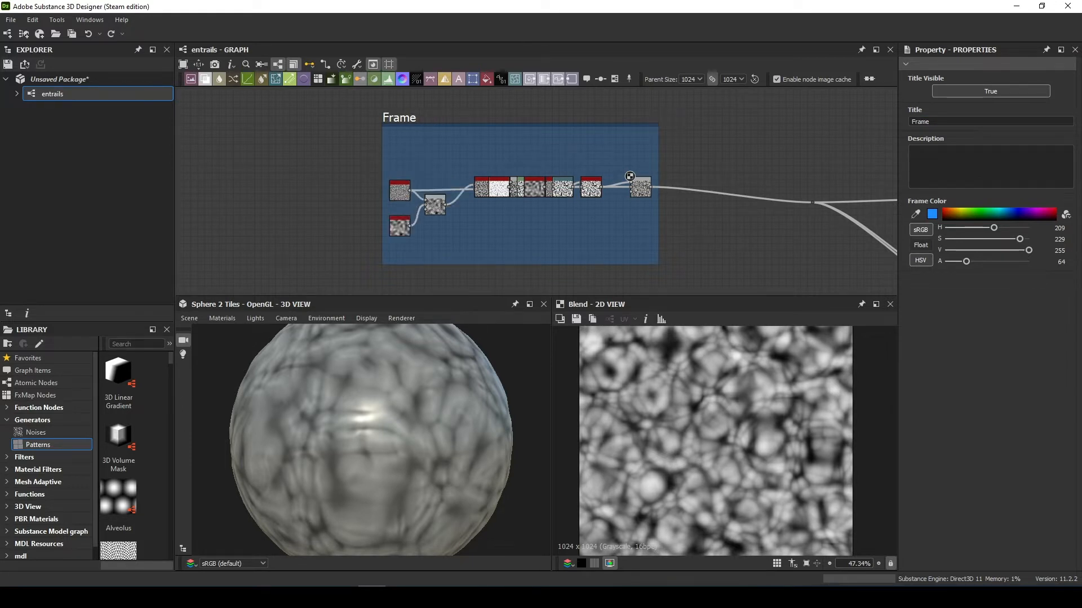
pyautogui.hotkey('ctrl', 'z')
pyautogui.hotkey('ctrl', 'z')
pyautogui.hotkey('ctrl', 'z')
pyautogui.hotkey('ctrl', 'z')
pyautogui.hotkey('ctrl', 'z')
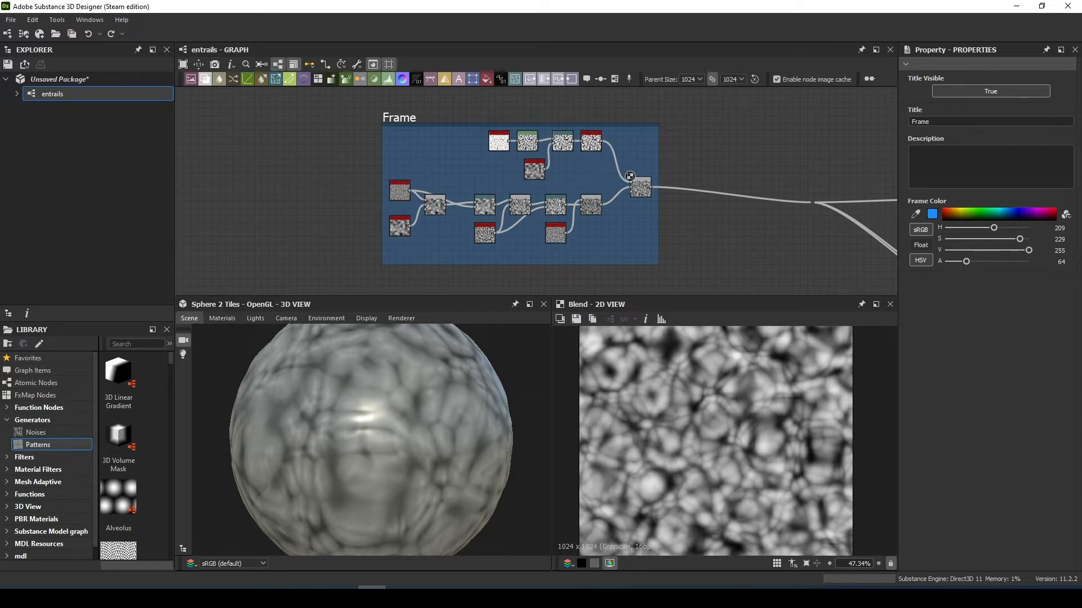
# Set the frame's title to "Base shape"
pyautogui.moveTo(930, 121); pyautogui.dragTo(909, 122)
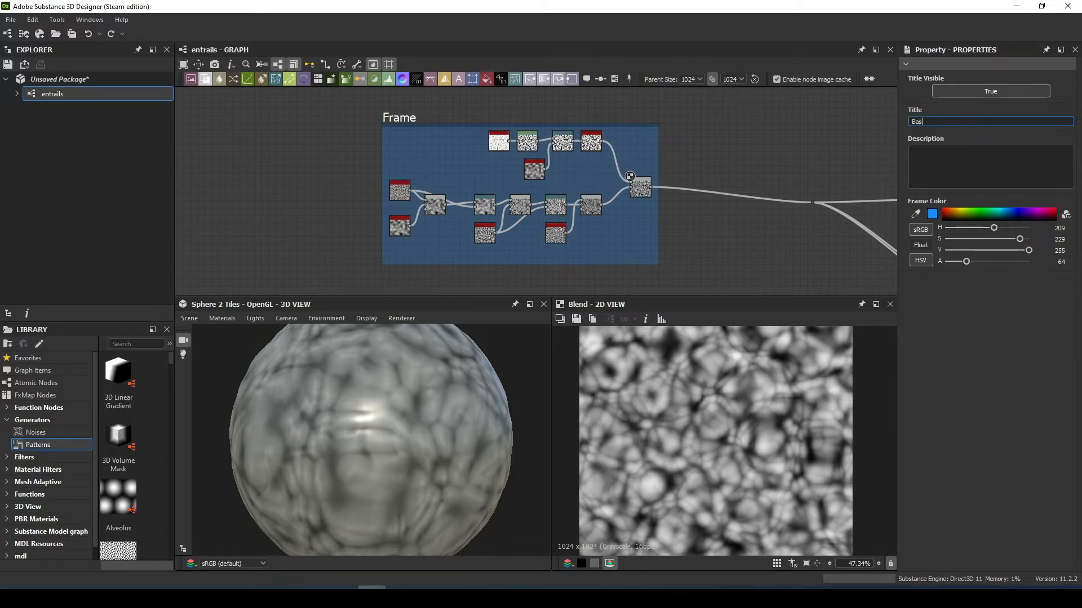
pyautogui.press('Return')
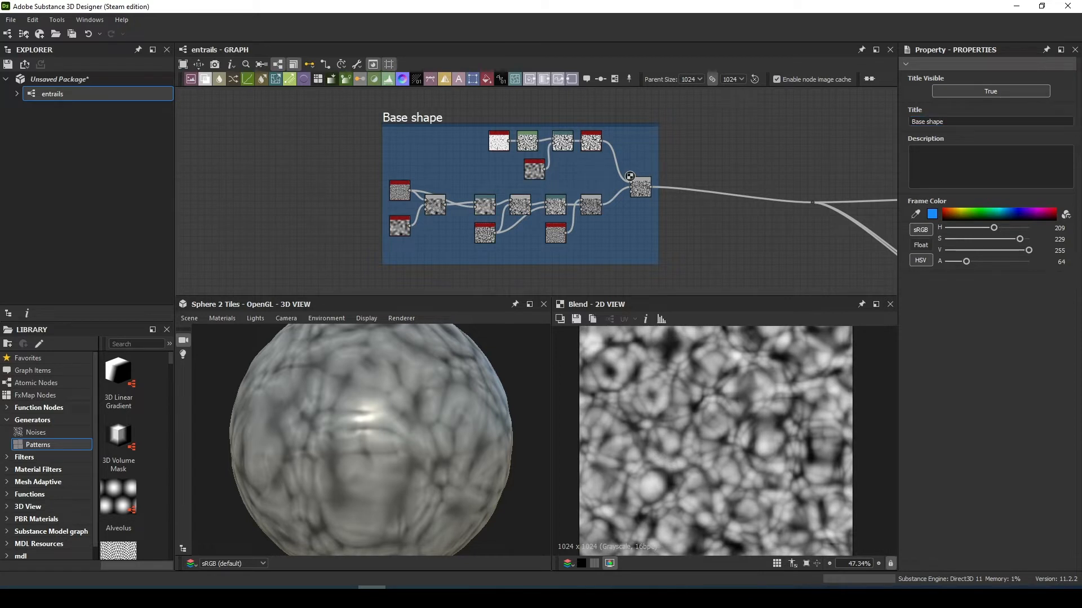
# Add a Shape node above the Base shape frame, with the Paraboloid pattern and X size 0.06
pyautogui.moveTo(507, 129); pyautogui.dragTo(481, 281, button='middle')
pyautogui.press('space')
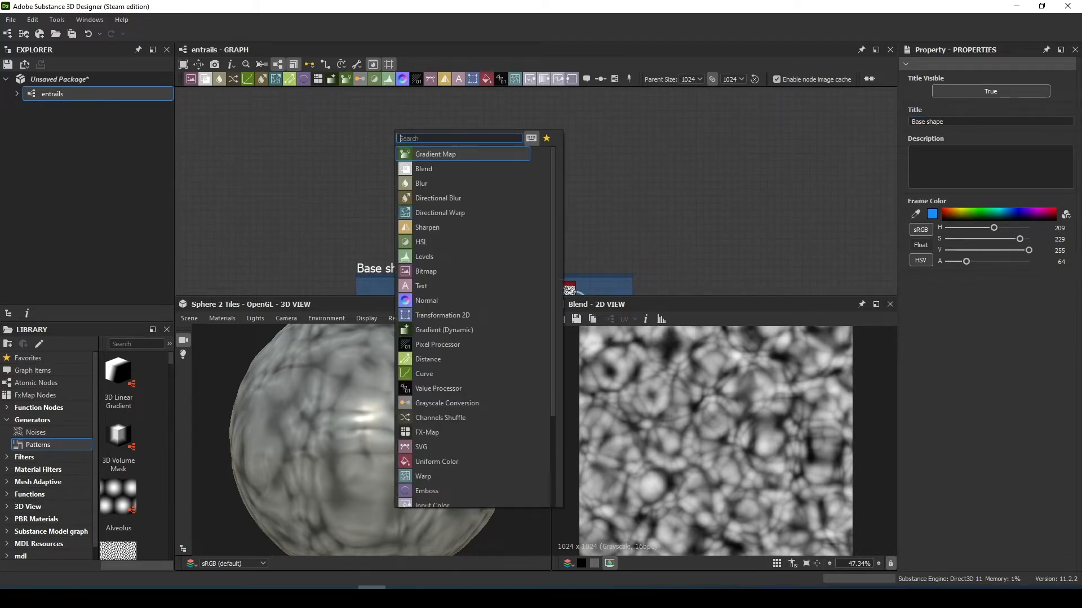
pyautogui.write('shape')
pyautogui.press('Return')
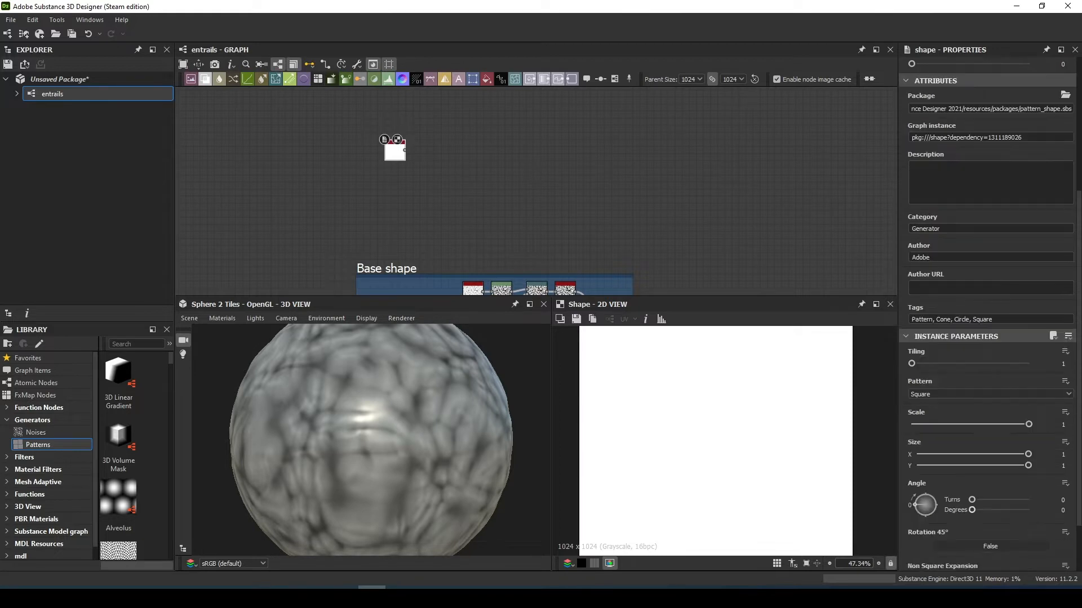
pyautogui.moveTo(1028, 454); pyautogui.dragTo(922, 454)
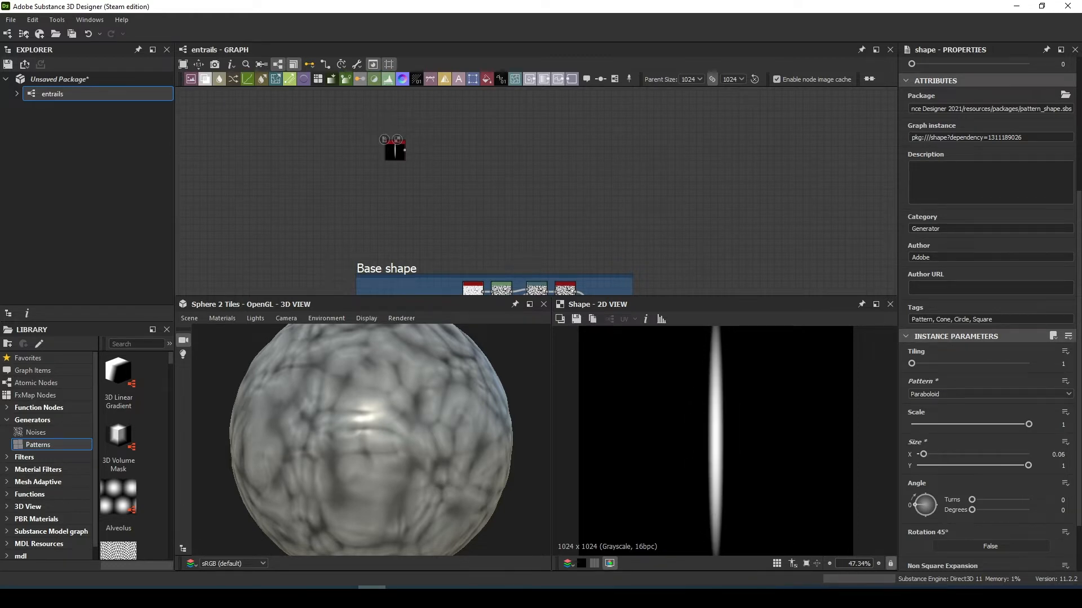
# Add a Directional Warp node beside the Shape node
pyautogui.press('space')
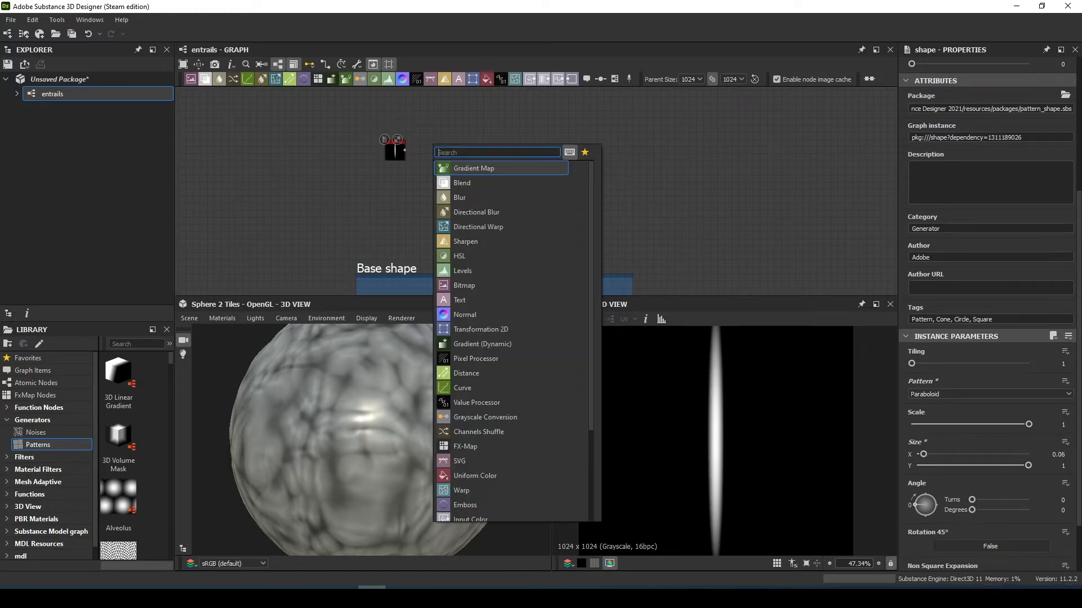
pyautogui.write('dire')
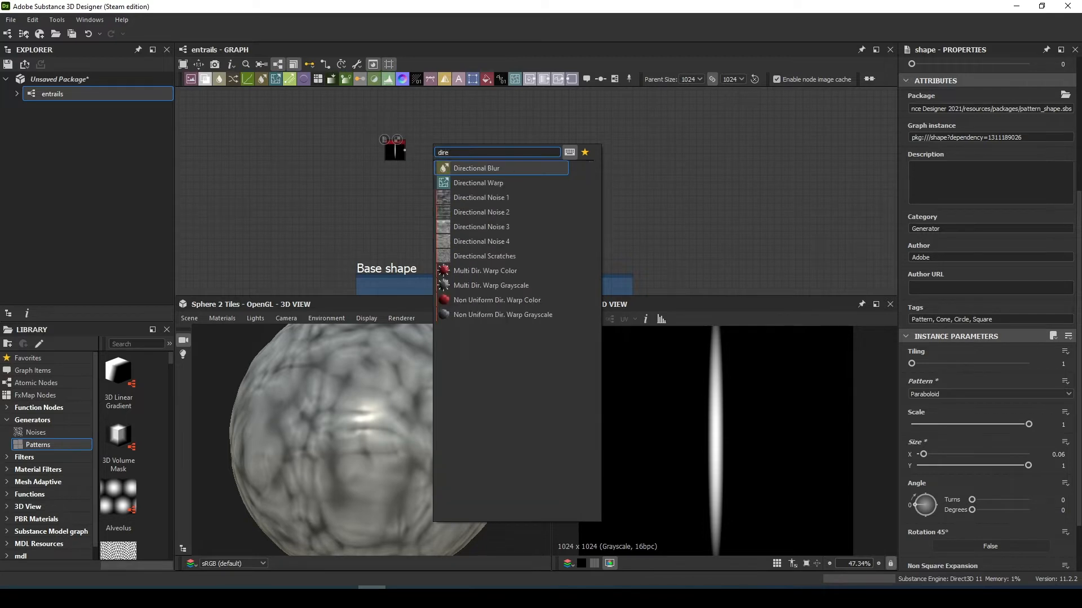
pyautogui.press('Down')
pyautogui.press('Return')
pyautogui.moveTo(432, 144); pyautogui.dragTo(437, 150)
# Add a Perlin Noise node and connect it as the Directional Warp's intensity input, with the Shape as its main input
pyautogui.press('space')
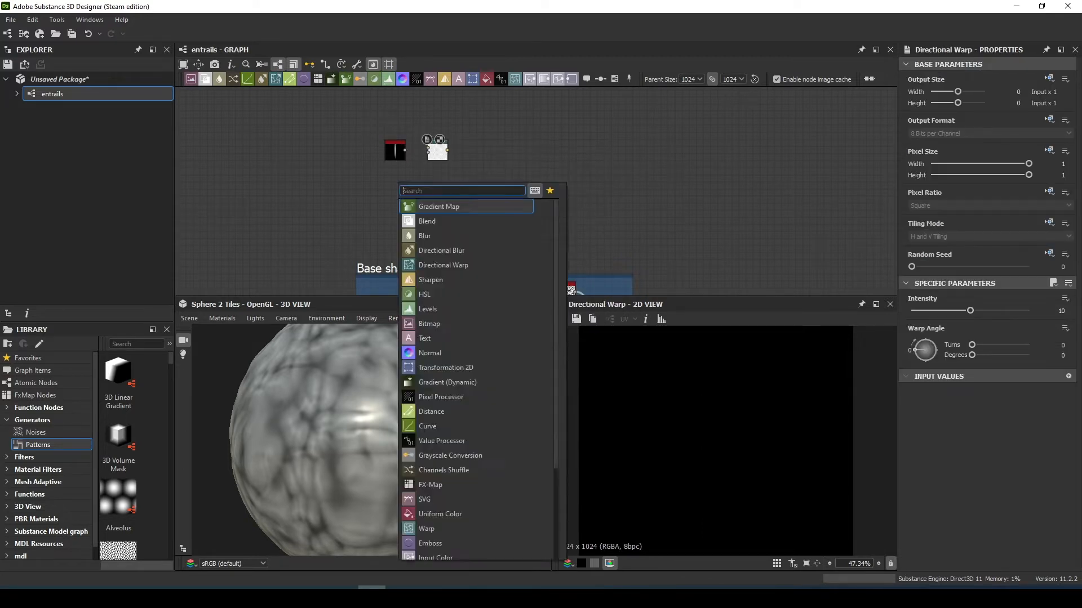
pyautogui.write('perlin')
pyautogui.press('Return')
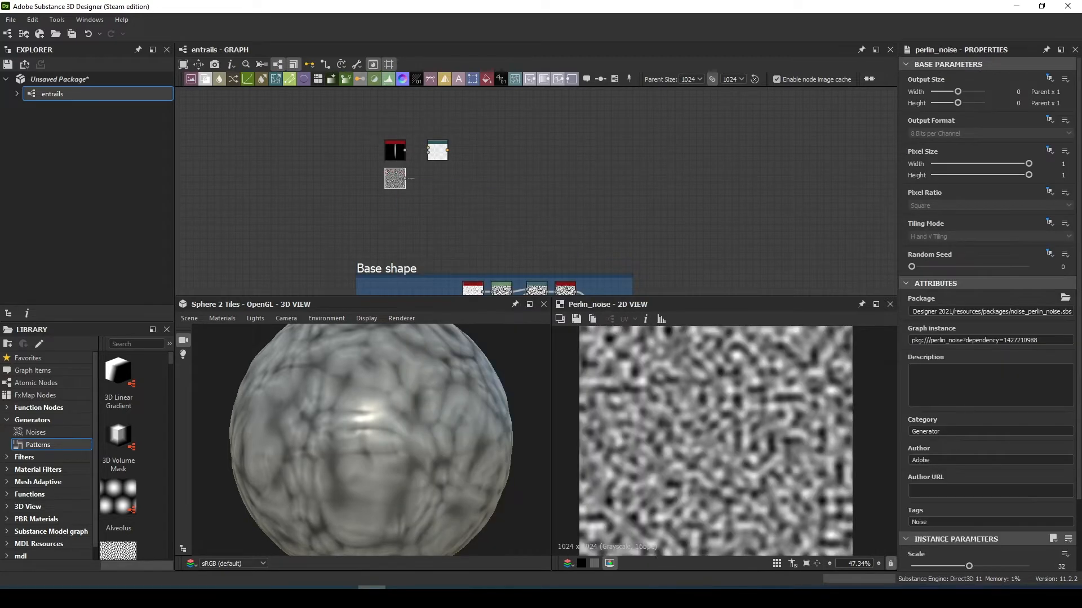
pyautogui.moveTo(394, 179); pyautogui.dragTo(442, 152)
pyautogui.moveTo(404, 150); pyautogui.dragTo(442, 149)
pyautogui.doubleClick(452, 151)
pyautogui.click(423, 179)
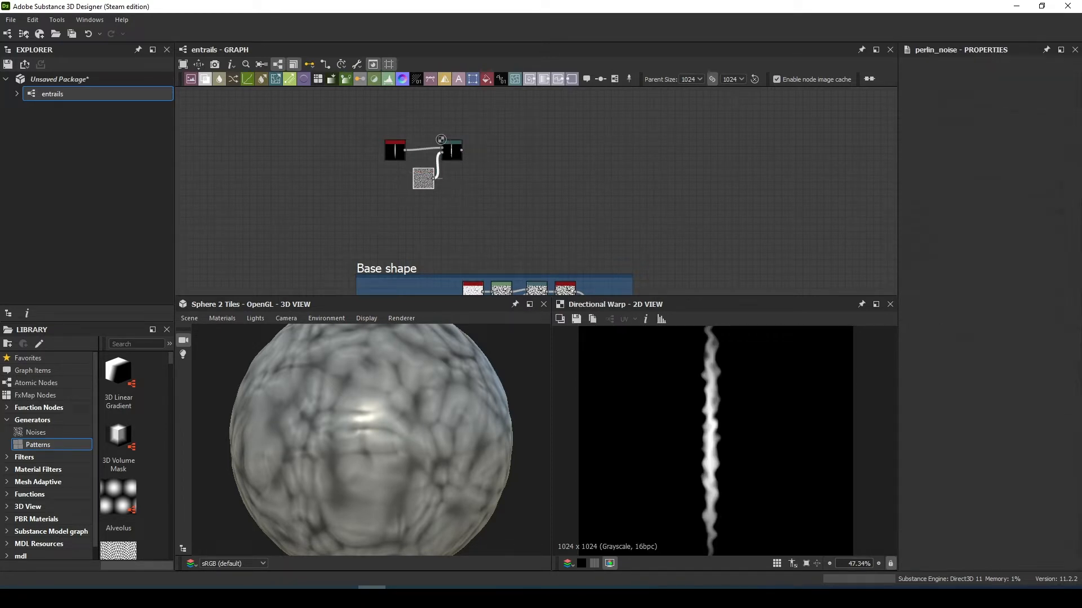
# Set the Perlin Noise's scale to 10
pyautogui.scroll(5, 473, 189)
pyautogui.moveTo(474, 190); pyautogui.dragTo(542, 244, button='middle')
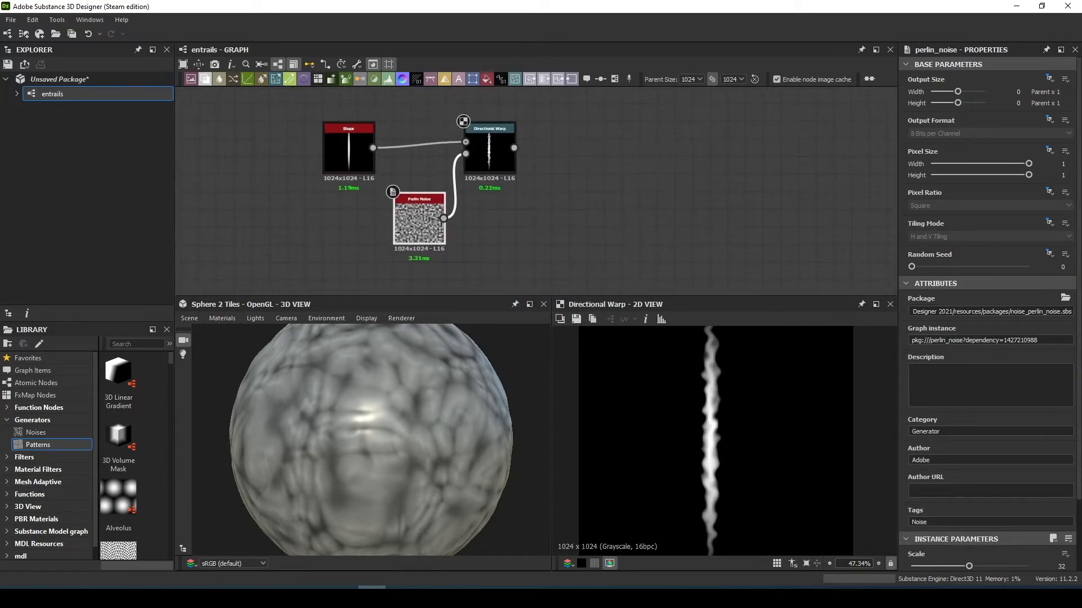
pyautogui.moveTo(969, 566); pyautogui.dragTo(927, 566)
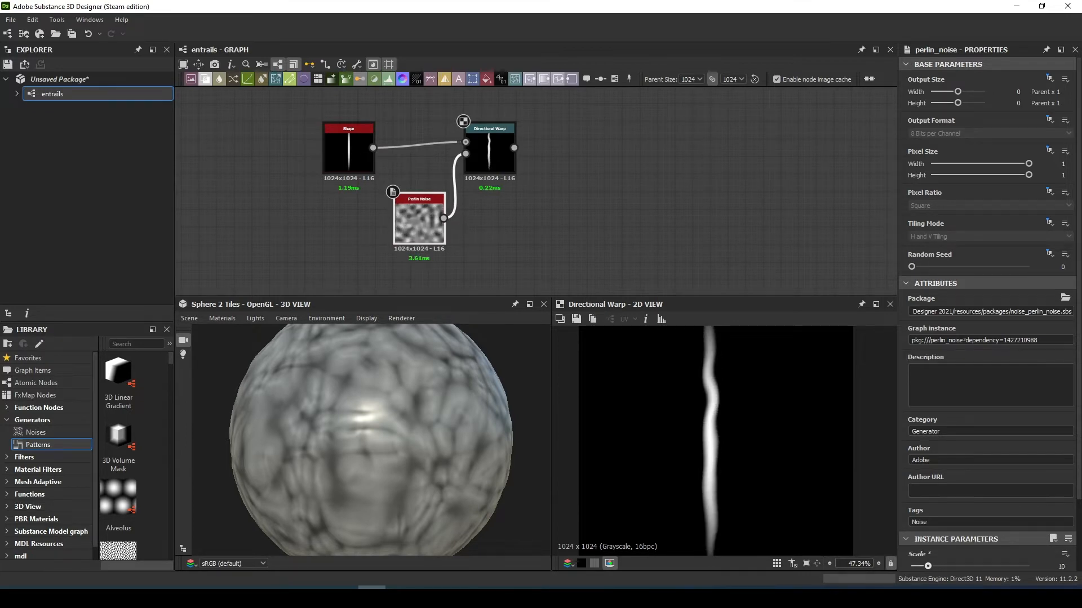
# Set the Directional Warp's intensity to 58.85 and its warp angle to 133.2 degrees
pyautogui.click(489, 151)
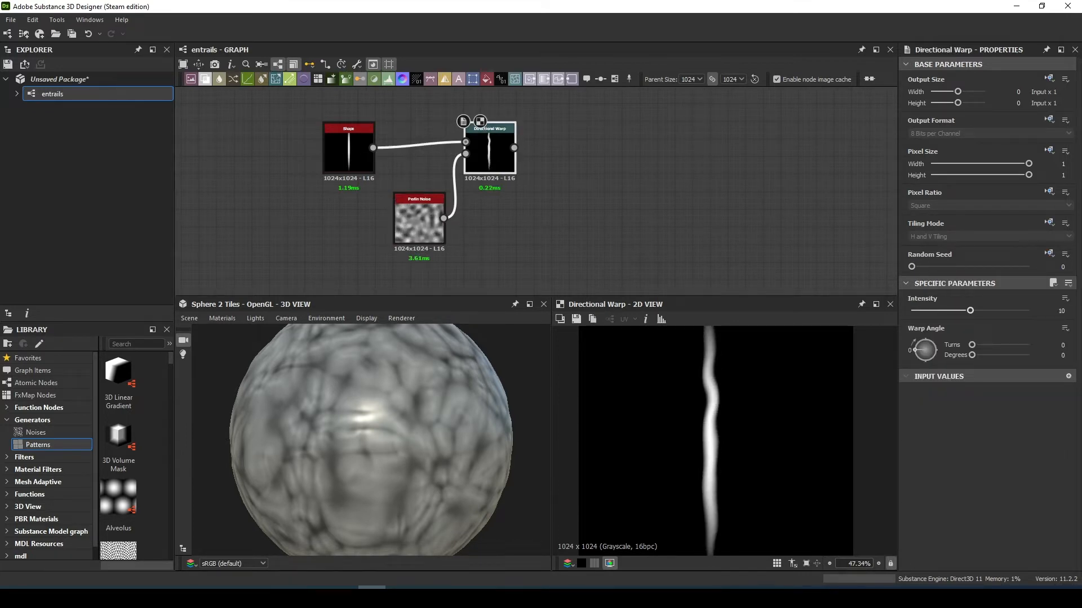
pyautogui.moveTo(969, 310); pyautogui.dragTo(992, 345)
pyautogui.write('50')
pyautogui.press('Return')
# Override the Directional Warp's inherited tiling mode and set it to No Tiling
pyautogui.click(1048, 223)
pyautogui.click(1029, 240)
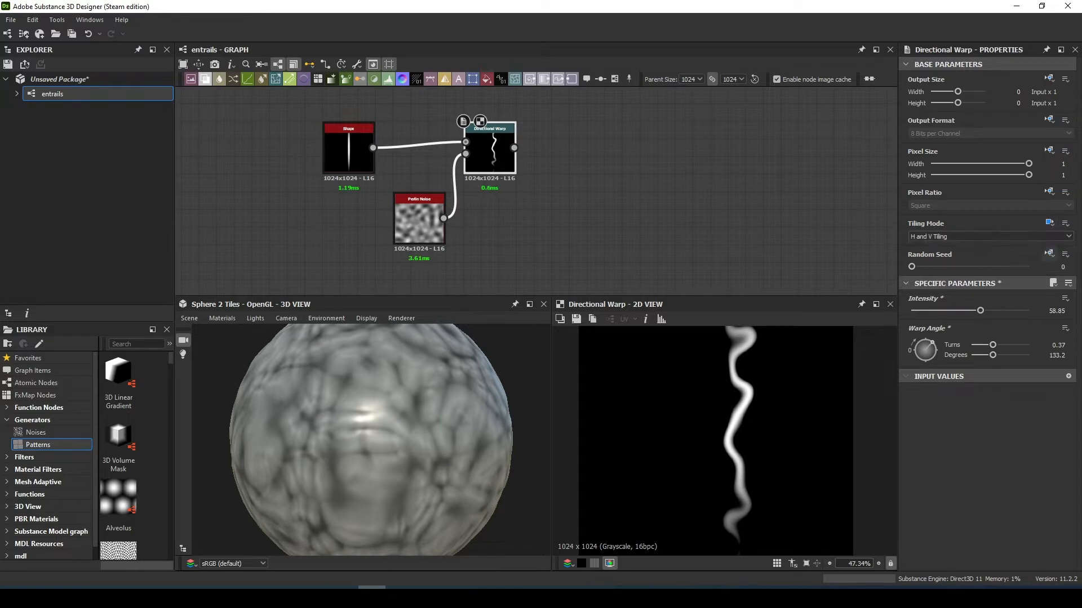
pyautogui.click(1008, 237)
pyautogui.click(1003, 245)
pyautogui.scroll(-2, 742, 447)
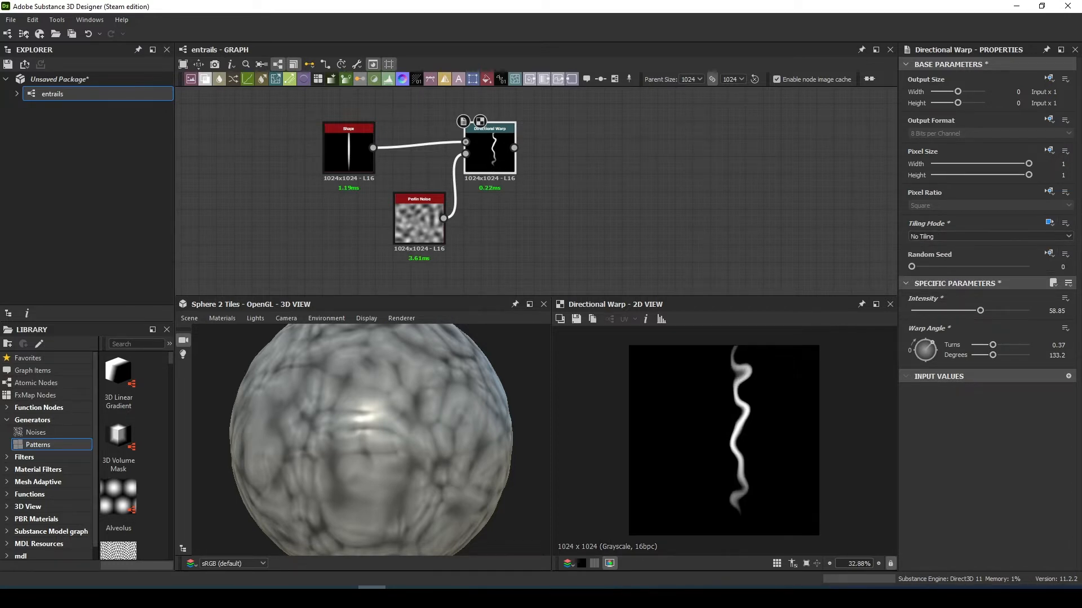
# Add a second Directional Warp below the first and feed the Shape node into its main input
pyautogui.moveTo(592, 225); pyautogui.dragTo(606, 187, button='middle')
pyautogui.click(605, 187)
pyautogui.press('space')
pyautogui.write('direct')
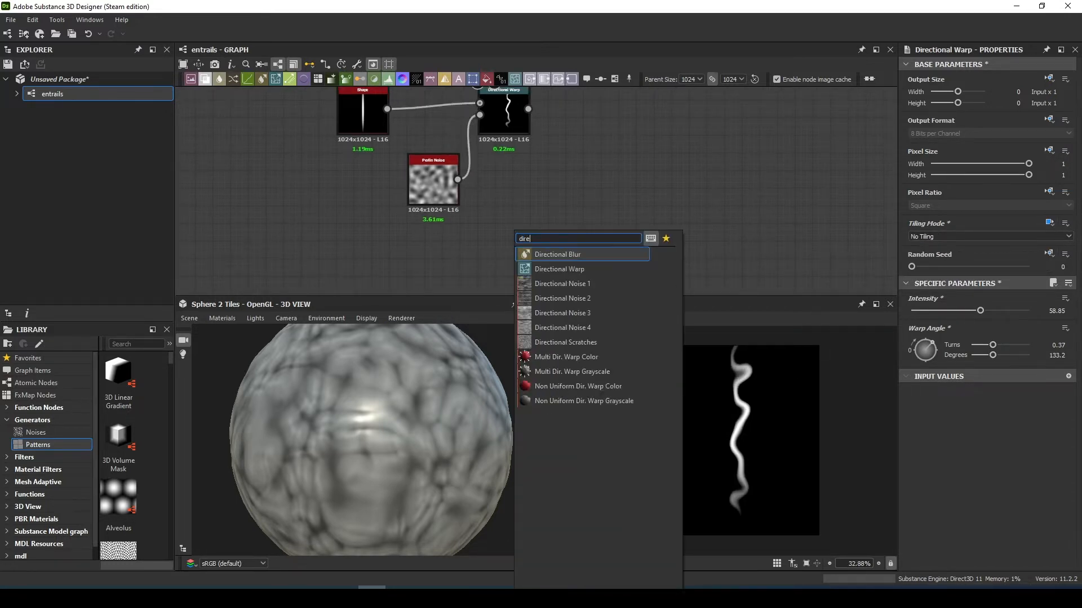
pyautogui.press('Down')
pyautogui.press('Down')
pyautogui.press('Return')
pyautogui.moveTo(387, 109); pyautogui.dragTo(497, 226)
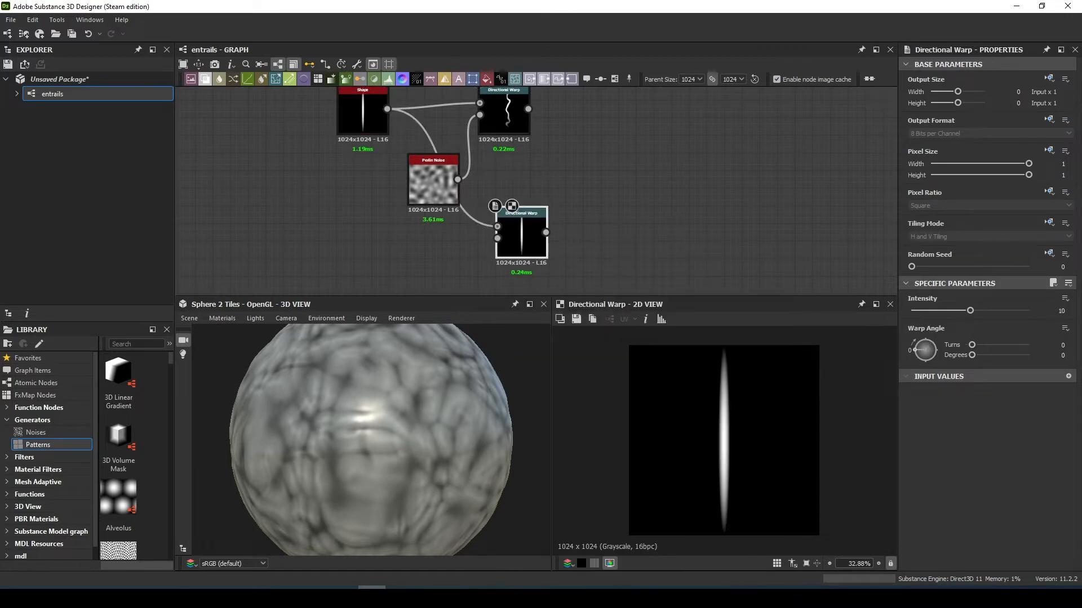
# Add a second Perlin Noise and connect it to the second Directional Warp's intensity input
pyautogui.press('space')
pyautogui.write('perlin')
pyautogui.press('Return')
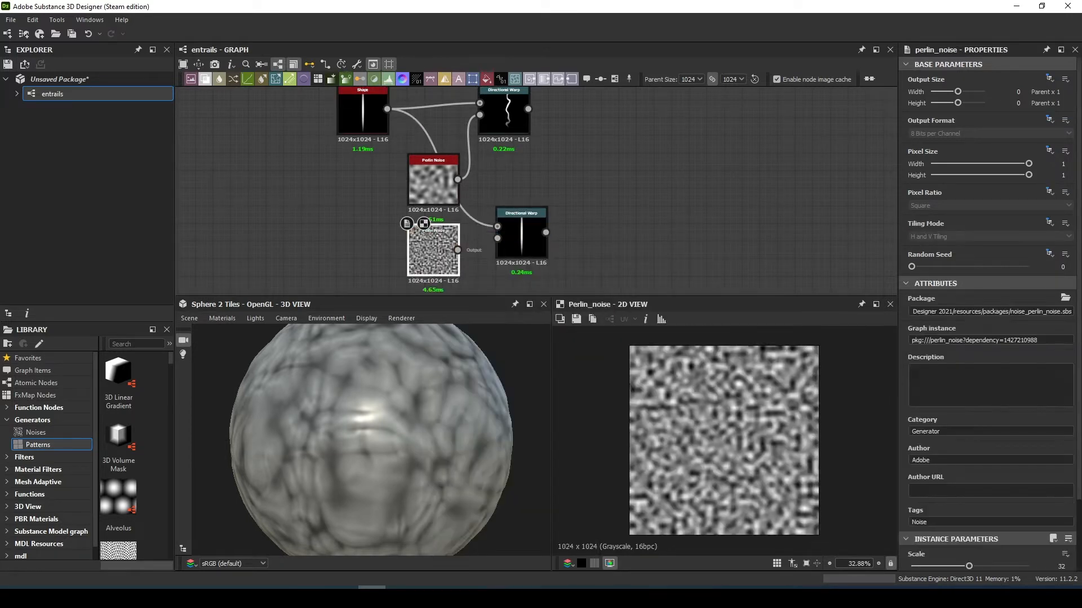
pyautogui.moveTo(458, 267); pyautogui.dragTo(497, 238)
# Lower the second Perlin Noise's scale and set the second Directional Warp's intensity to 60.29
pyautogui.click(432, 265)
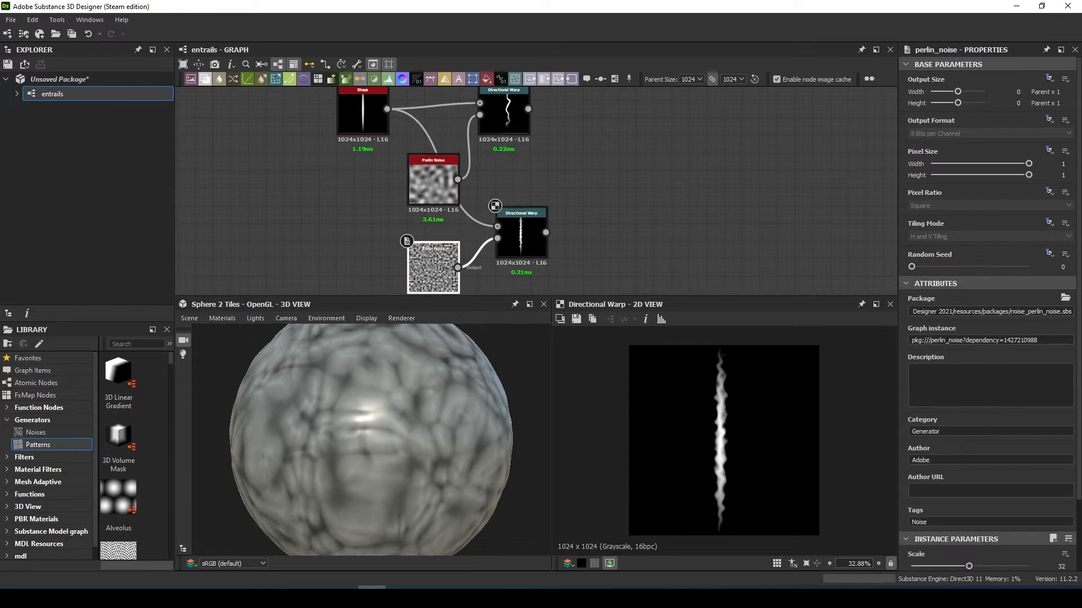
pyautogui.moveTo(968, 566); pyautogui.dragTo(920, 566)
pyautogui.click(521, 234)
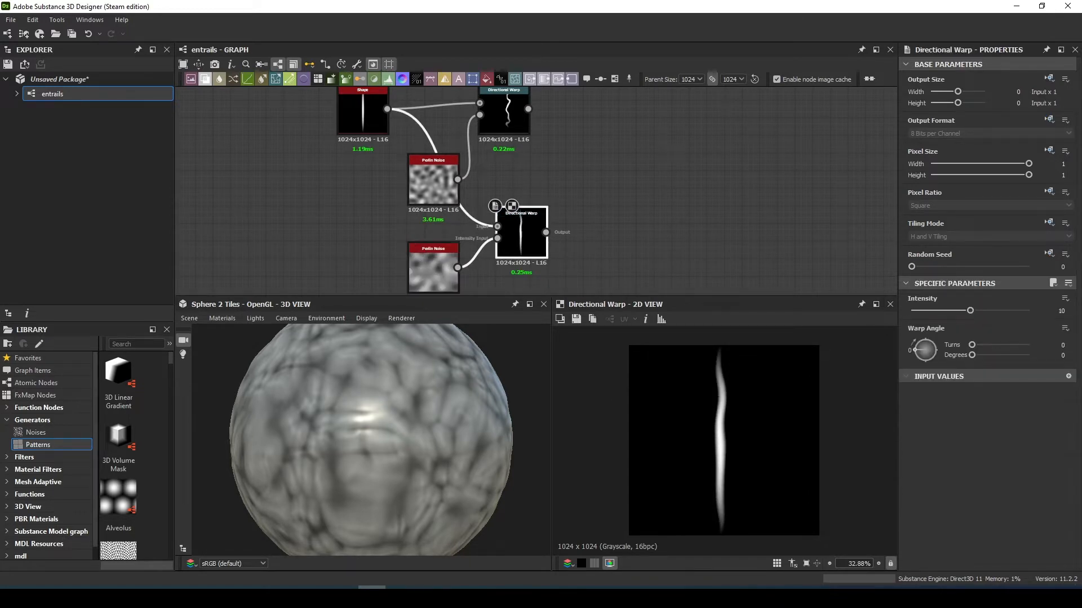
pyautogui.moveTo(970, 310); pyautogui.dragTo(982, 310)
pyautogui.write('50')
pyautogui.press('Return')
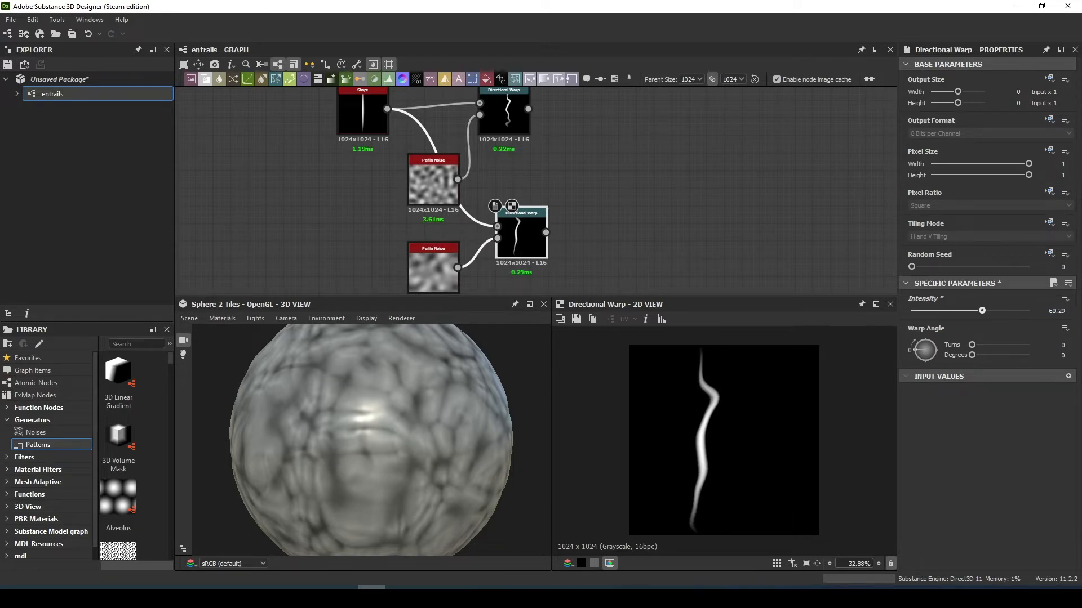
# Add a third Directional Warp node below the second one
pyautogui.scroll(-3, 625, 155)
pyautogui.press('space')
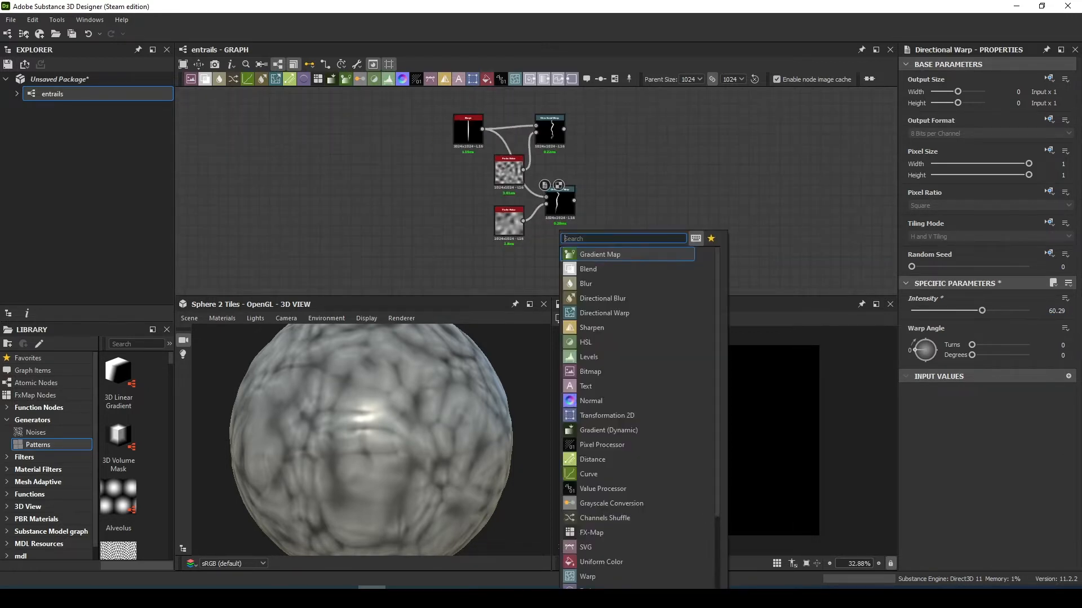
pyautogui.write('war')
pyautogui.press('Down')
pyautogui.press('Return')
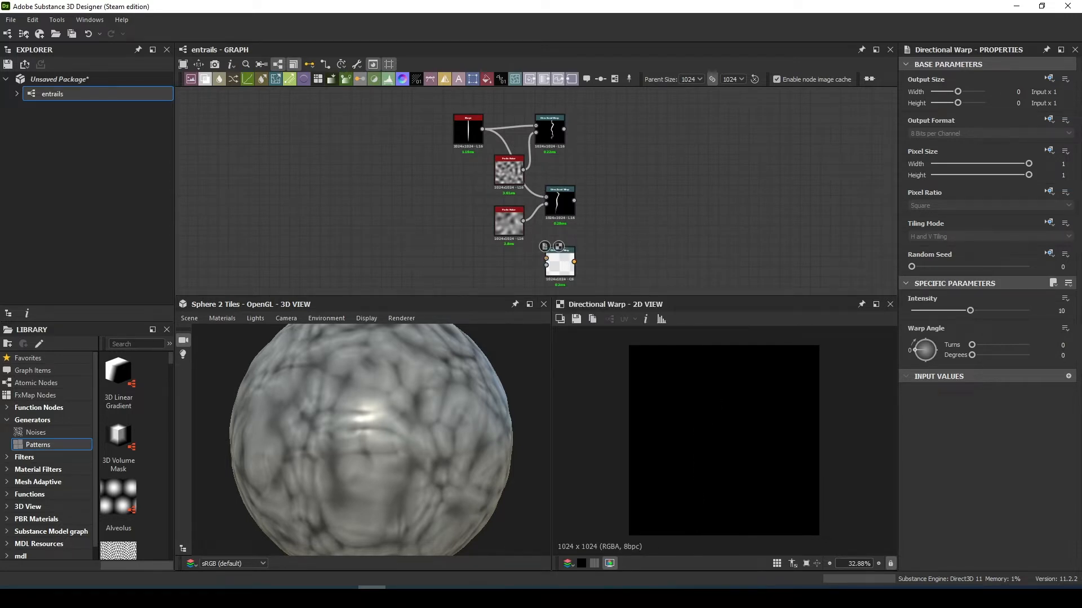
# Add a third Perlin Noise, connect it and the Shape to the third Directional Warp, and preview the warp in 2D
pyautogui.press('space')
pyautogui.write('perlin')
pyautogui.press('Return')
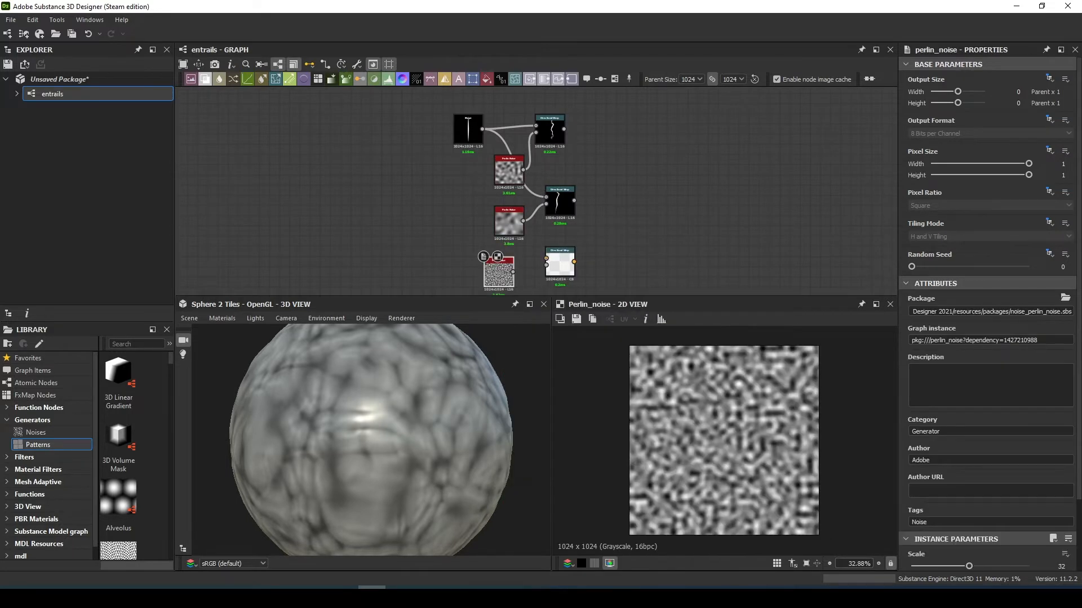
pyautogui.moveTo(483, 129); pyautogui.dragTo(508, 273)
pyautogui.scroll(1, 568, 237)
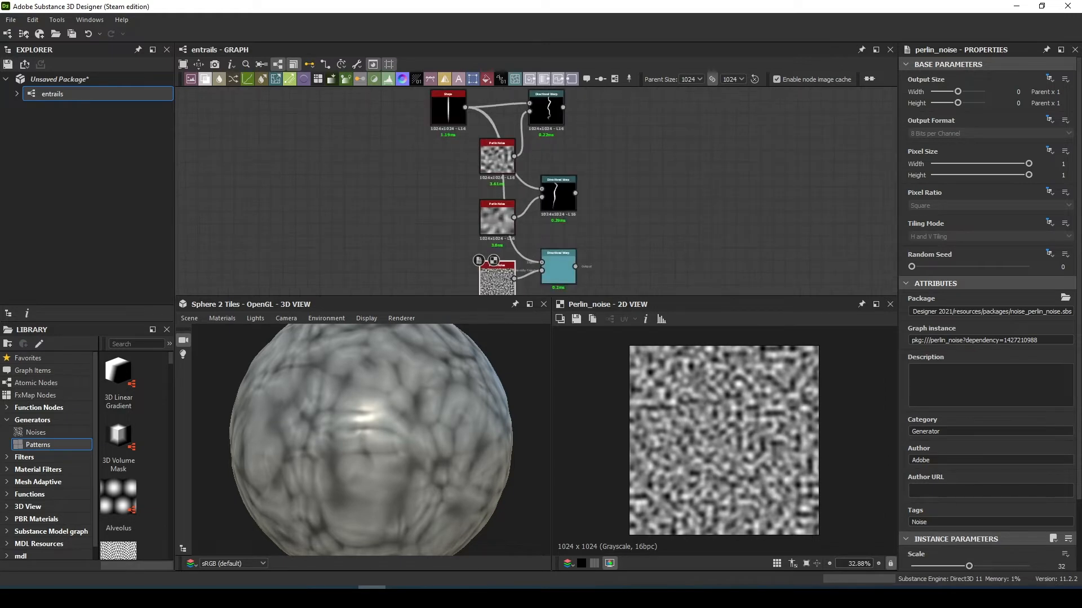
pyautogui.doubleClick(558, 267)
# Lower the third Perlin Noise's scale and set the third Directional Warp's intensity to 42.58 and warp angle to 165.6 degrees
pyautogui.click(497, 280)
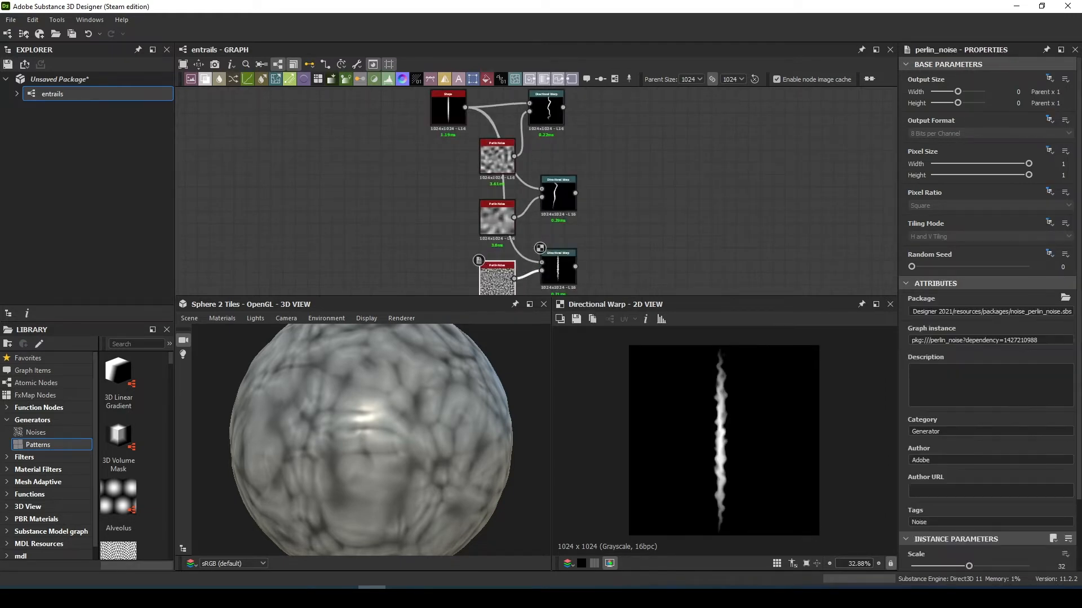
pyautogui.scroll(-2, 987, 394)
pyautogui.moveTo(969, 499); pyautogui.dragTo(1028, 529)
pyautogui.click(558, 270)
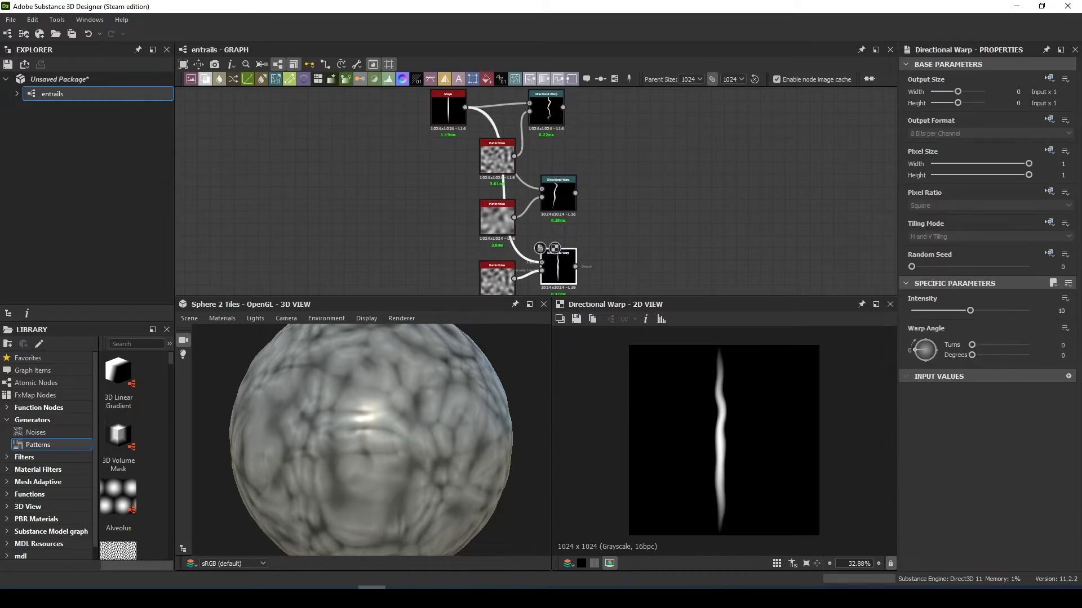
pyautogui.moveTo(970, 311); pyautogui.dragTo(997, 345)
pyautogui.press('Return')
# Line up the second and third Directional Warps in a column beneath the first
pyautogui.scroll(-2, 611, 191)
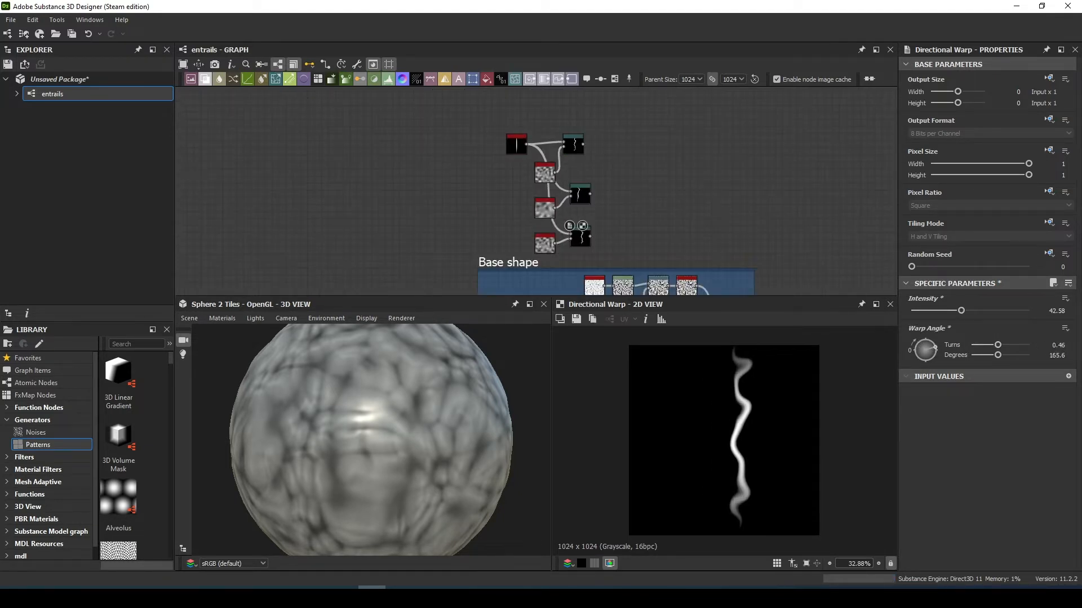
pyautogui.moveTo(580, 194); pyautogui.dragTo(572, 181)
pyautogui.moveTo(580, 237); pyautogui.dragTo(572, 216)
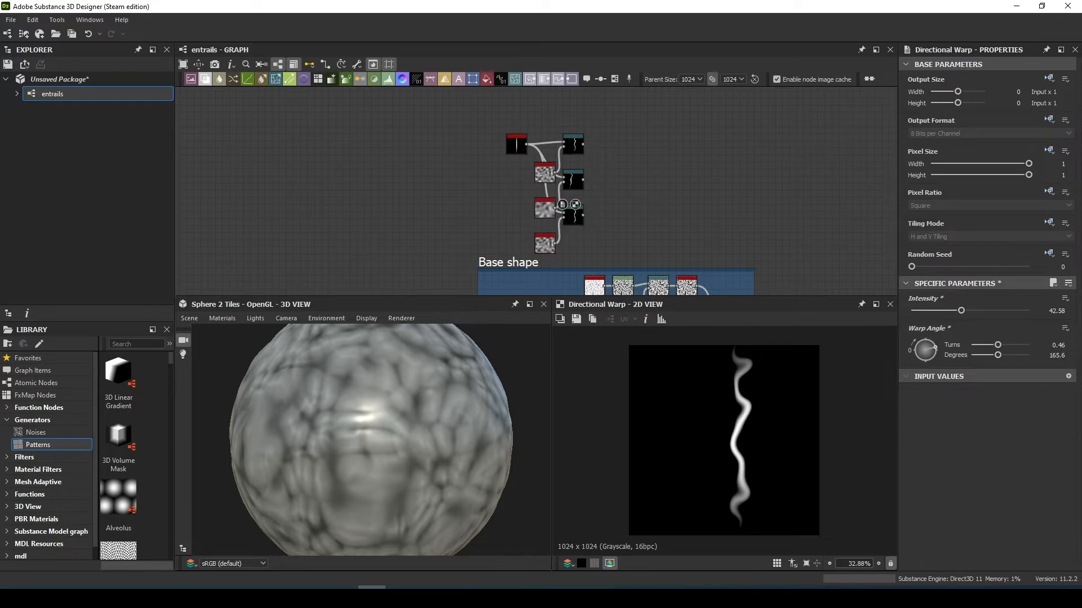
# Add a Tile Sampler node after the three Directional Warps
pyautogui.press('space')
pyautogui.write('tilr')
pyautogui.press('BackSpace')
pyautogui.write('e')
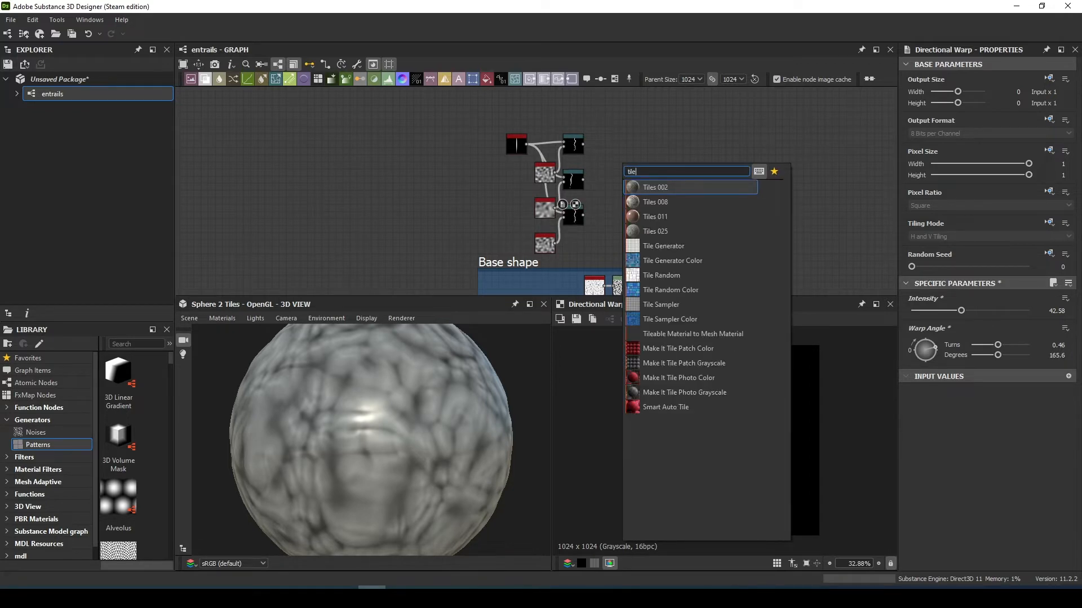
pyautogui.click(668, 304)
pyautogui.moveTo(622, 176); pyautogui.dragTo(629, 179)
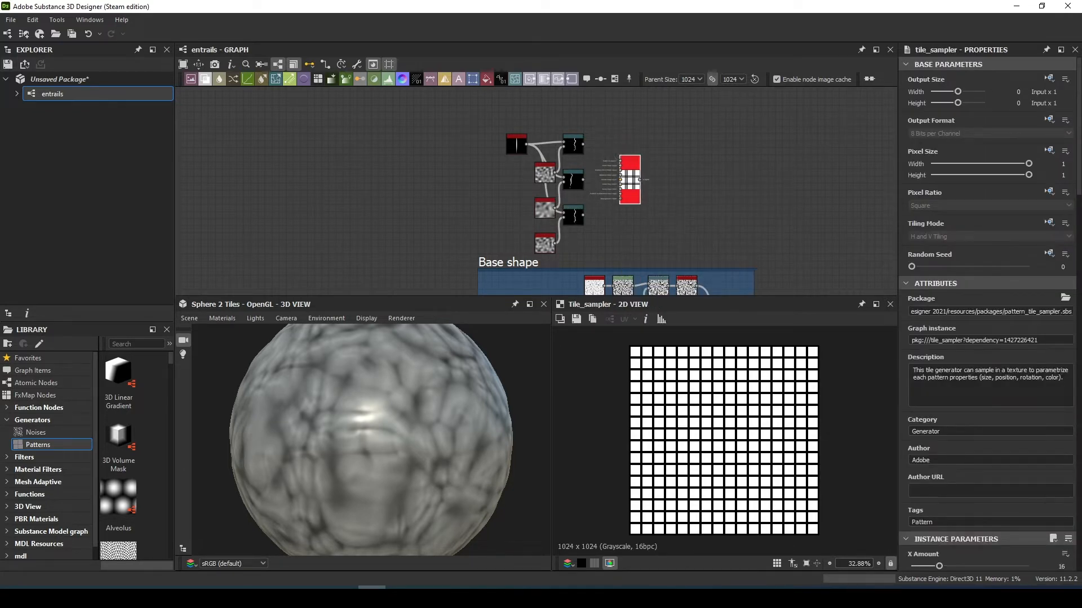
# Set the Tile Sampler's pattern to Pattern Input with input number 3 and connect the three Directional Warps to its pattern inputs
pyautogui.scroll(-5, 986, 338)
pyautogui.scroll(-2, 990, 315)
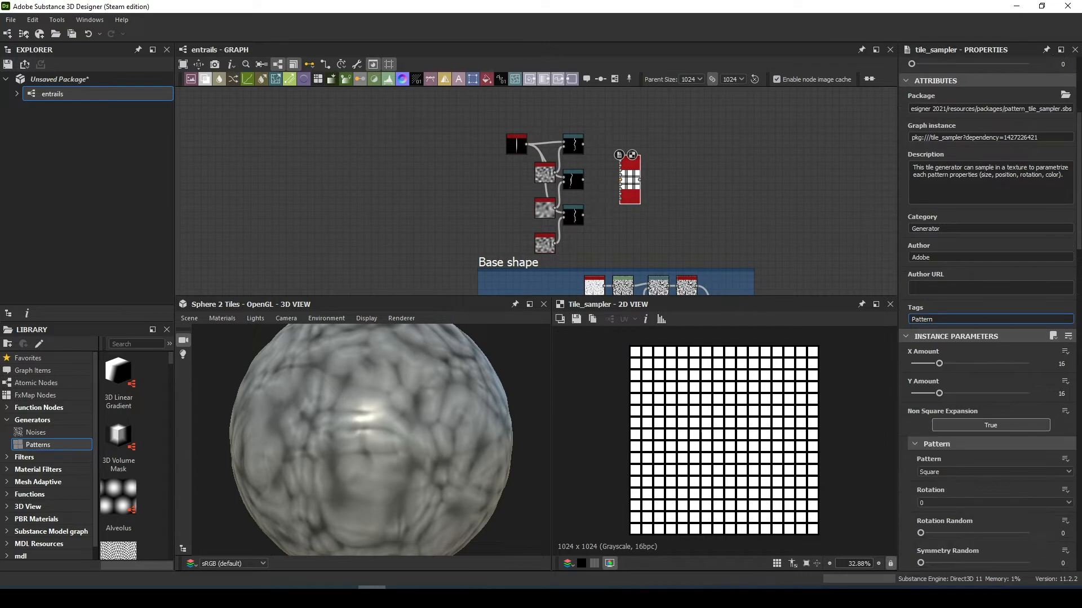
pyautogui.click(993, 471)
pyautogui.click(958, 480)
pyautogui.moveTo(921, 502); pyautogui.dragTo(963, 502)
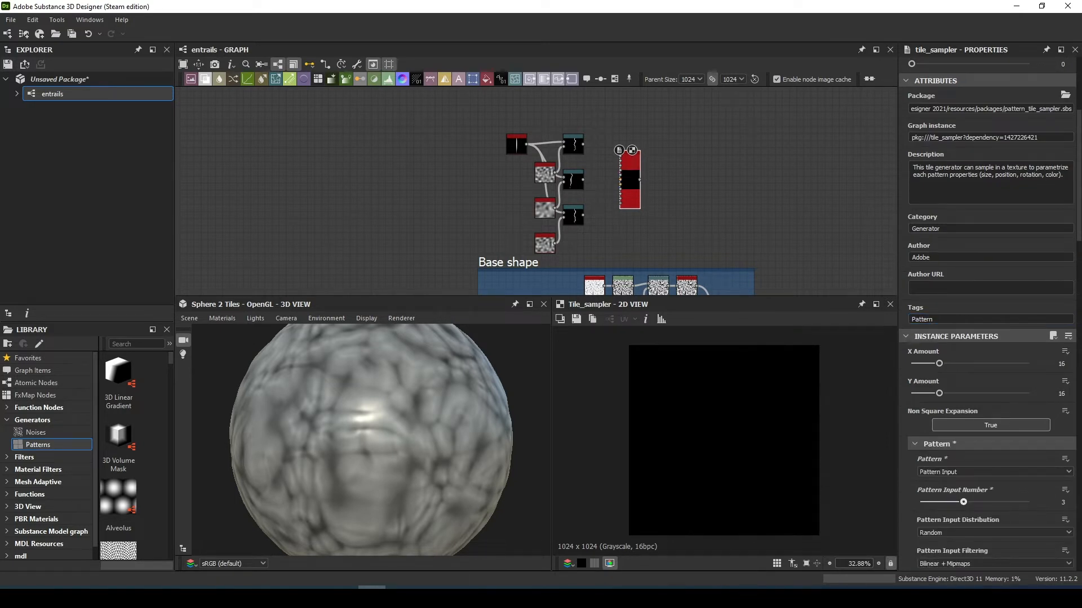
pyautogui.moveTo(582, 179); pyautogui.dragTo(621, 163)
pyautogui.moveTo(582, 214); pyautogui.dragTo(620, 172)
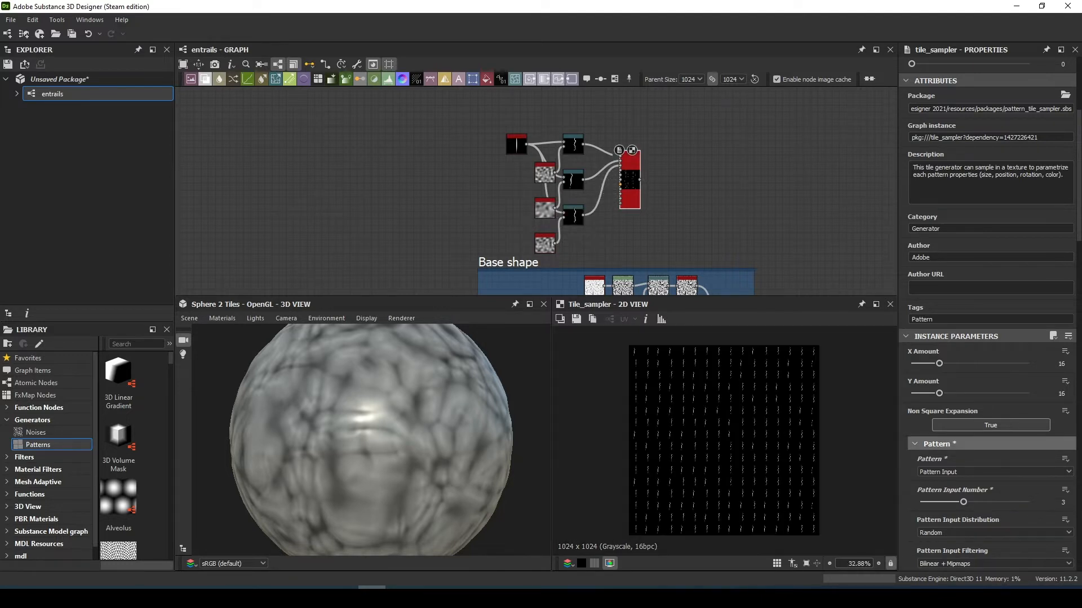
# Set the Tile Sampler's X and Y amounts to 40 and its size mode to Keep Ratio
pyautogui.moveTo(939, 363); pyautogui.dragTo(984, 394)
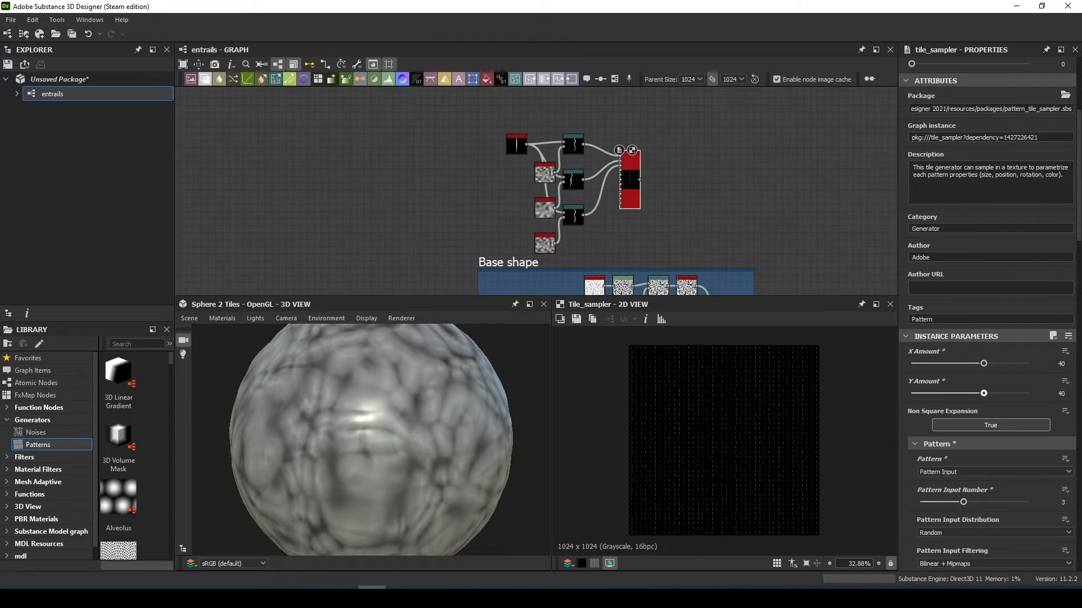
pyautogui.scroll(-3, 989, 338)
pyautogui.scroll(-2, 989, 338)
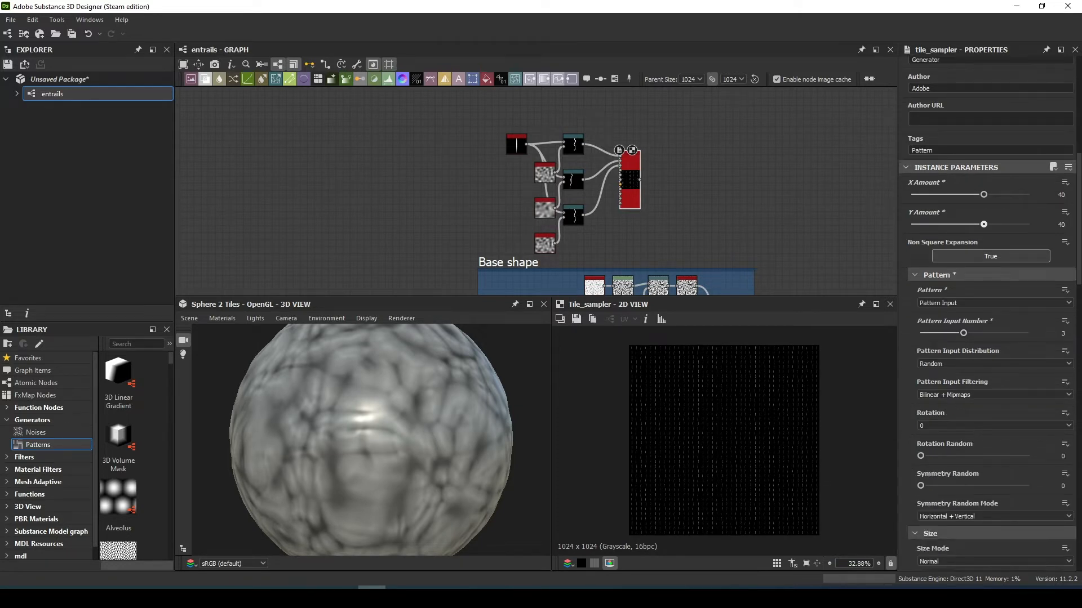
pyautogui.click(957, 493)
pyautogui.click(934, 510)
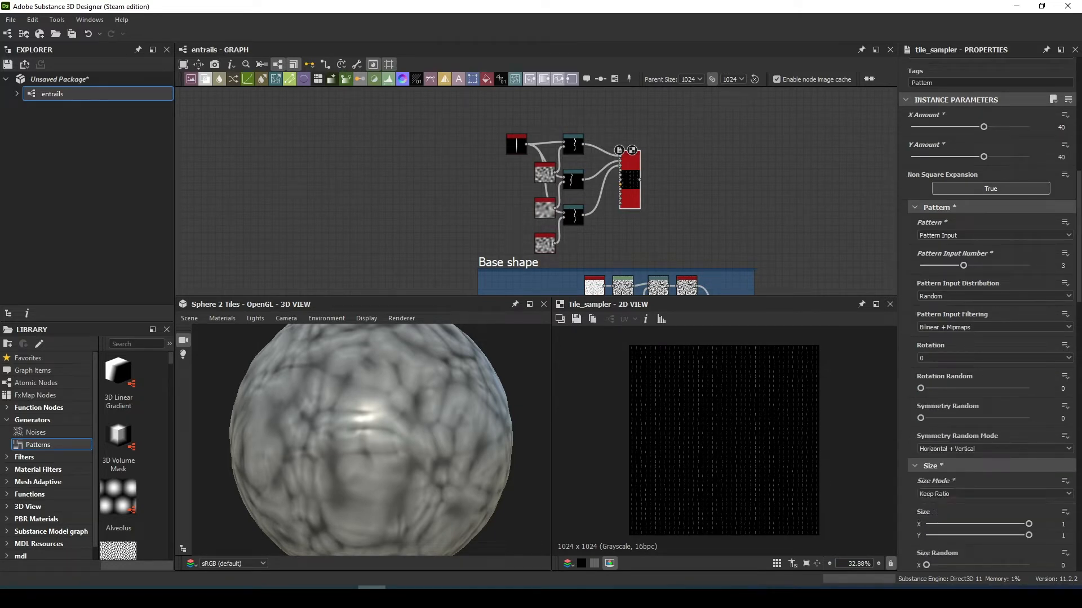
# Set the Tile Sampler's rotation random and symmetry random to 1, scale to 3.21 and scale random to 0.77
pyautogui.moveTo(921, 388); pyautogui.dragTo(1028, 389)
pyautogui.moveTo(920, 418); pyautogui.dragTo(1029, 418)
pyautogui.scroll(-2, 989, 338)
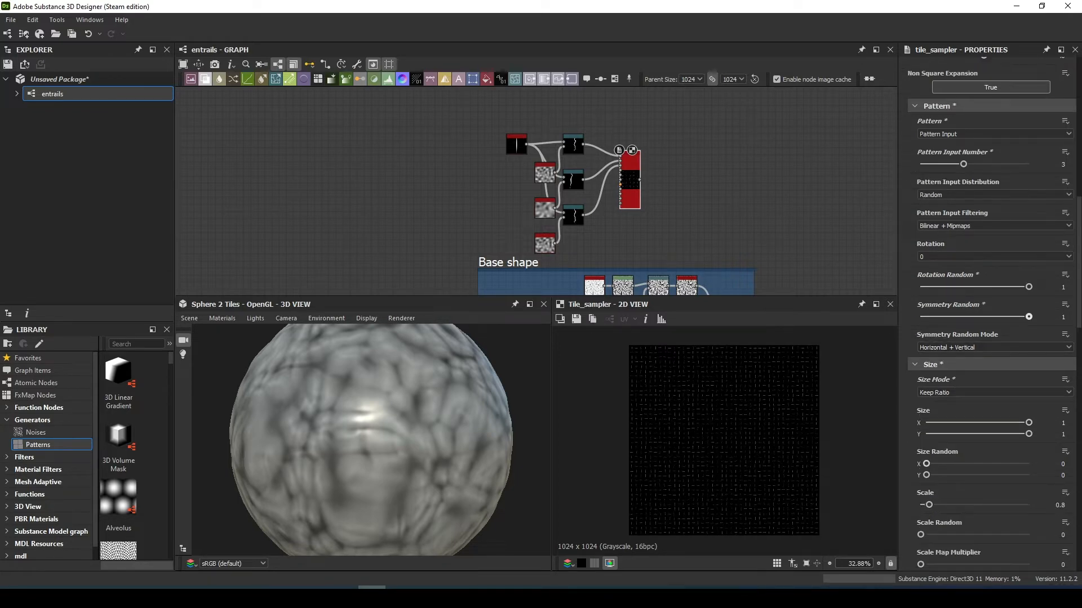
pyautogui.moveTo(931, 471); pyautogui.dragTo(989, 500)
pyautogui.scroll(2, 720, 441)
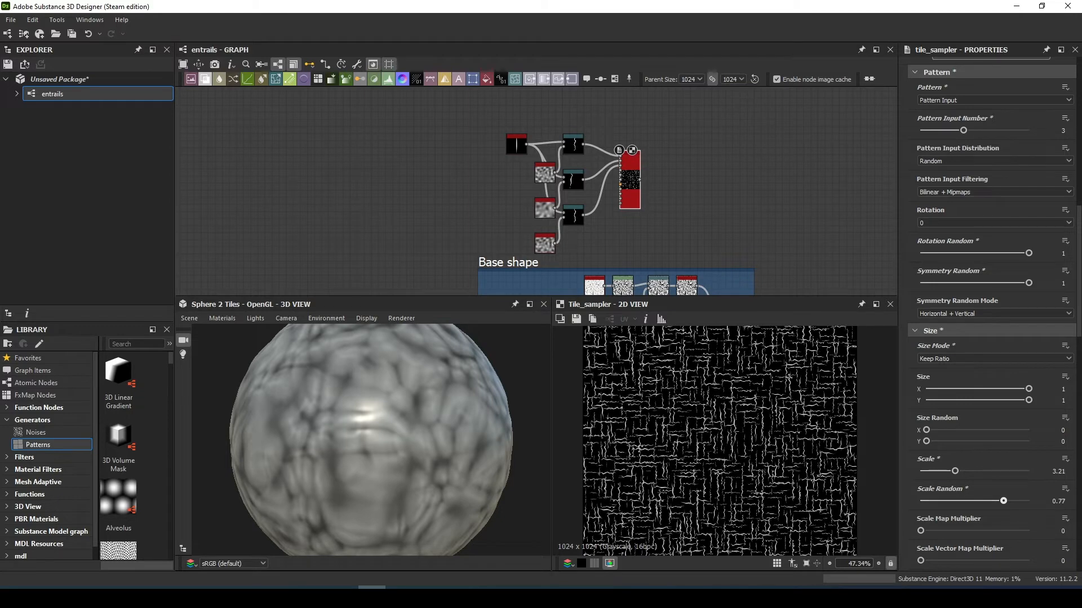
# Set the Tile Sampler's position random to 10
pyautogui.scroll(-4, 992, 338)
pyautogui.moveTo(921, 500); pyautogui.dragTo(1029, 500)
pyautogui.scroll(-9, 992, 394)
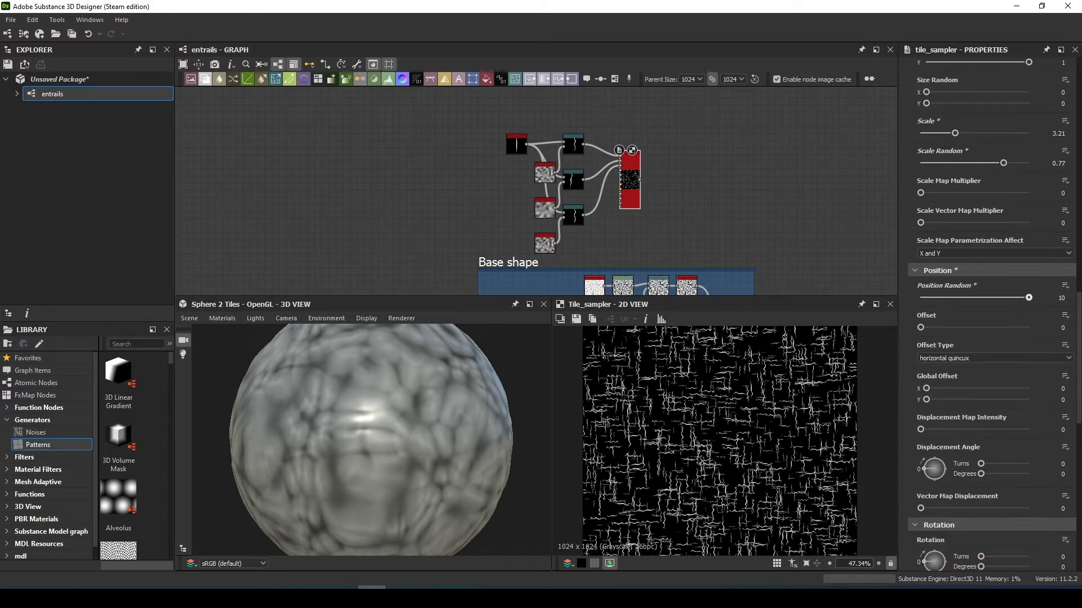
# Set the Tile Sampler's rotation random to 1 and its color random to about 0.4
pyautogui.moveTo(921, 500); pyautogui.dragTo(1029, 499)
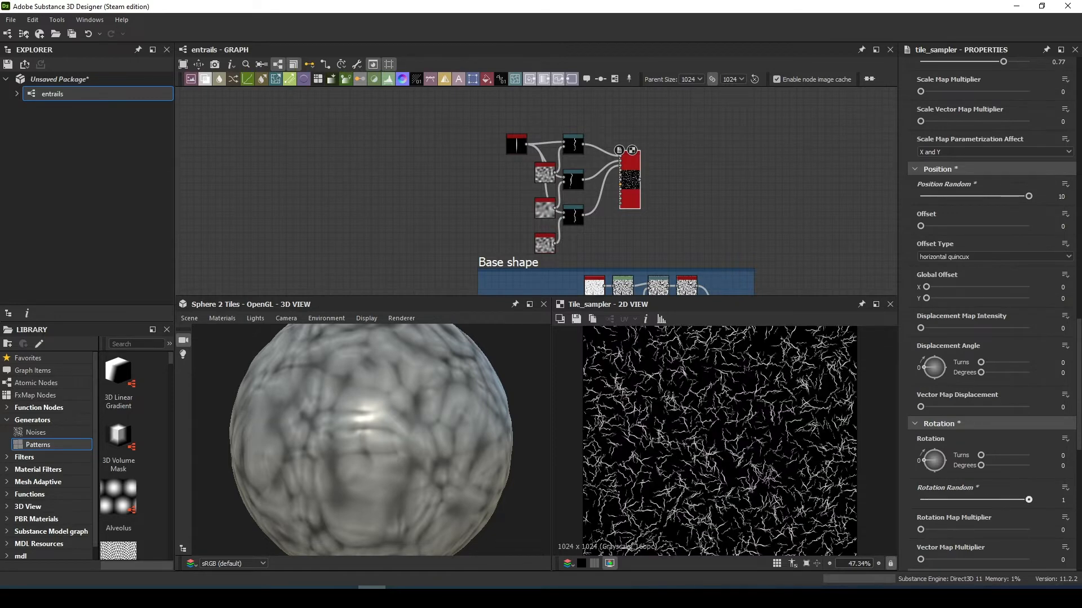
pyautogui.scroll(-10, 991, 338)
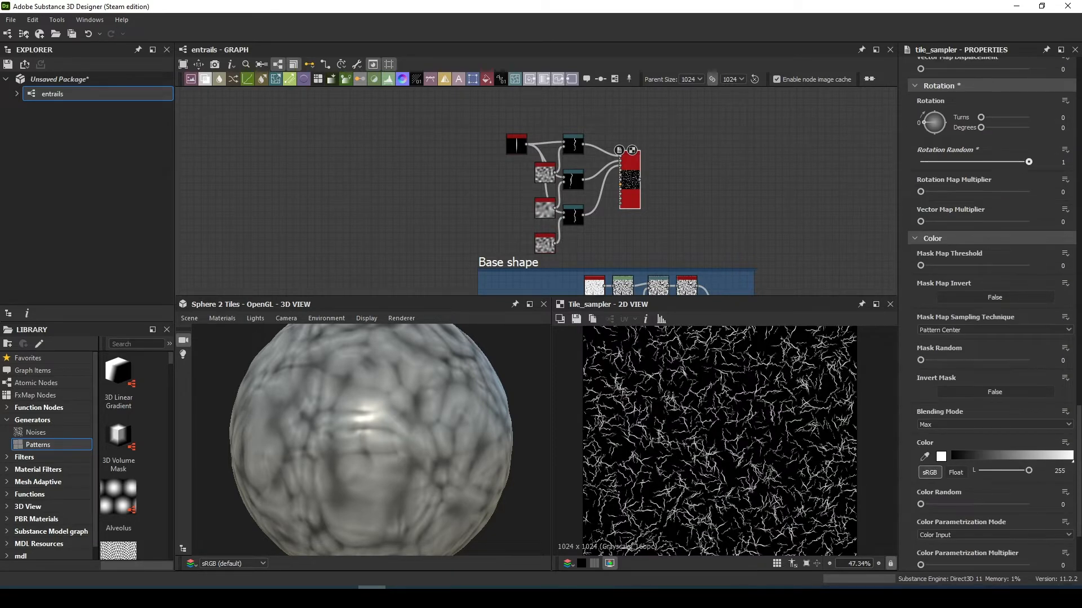
pyautogui.moveTo(921, 504); pyautogui.dragTo(957, 504)
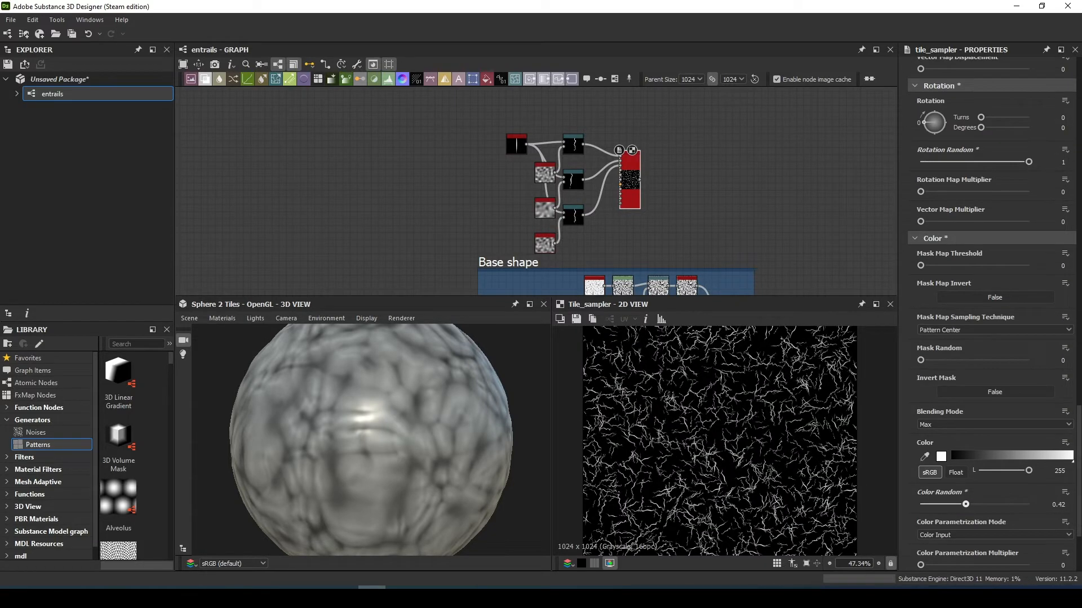
pyautogui.scroll(-1, 747, 439)
# Frame the strand nodes and their Tile Sampler together and title the frame Cappilaries
pyautogui.moveTo(485, 109); pyautogui.dragTo(673, 250)
pyautogui.rightClick(626, 162)
pyautogui.click(652, 239)
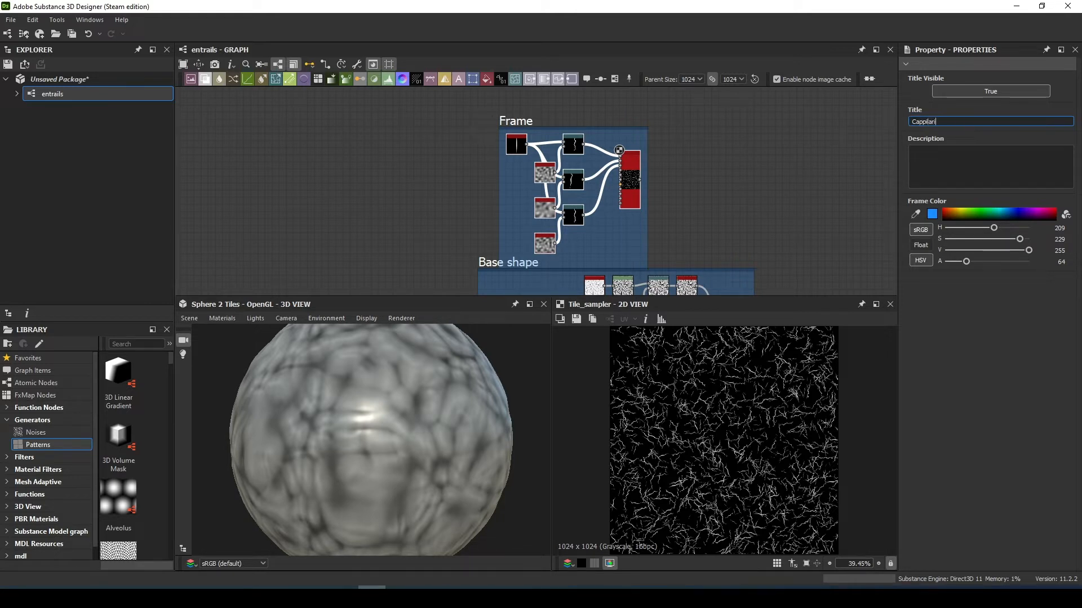
pyautogui.press('Return')
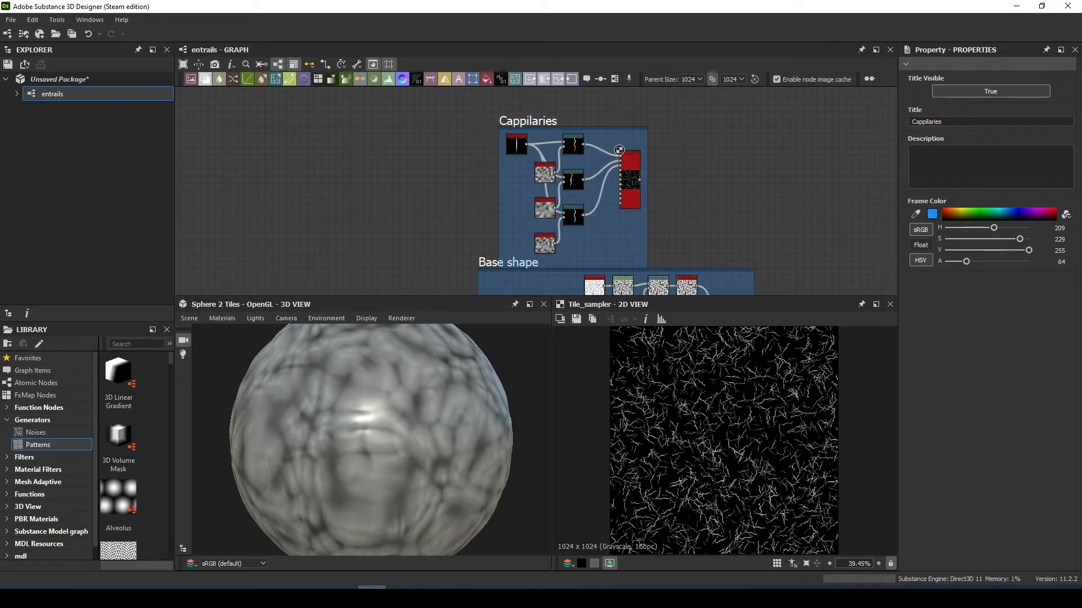
# Insert a Levels node after the Base shape's final Blend and shift its midtones to darken the image
pyautogui.moveTo(545, 252); pyautogui.dragTo(449, 200, button='middle')
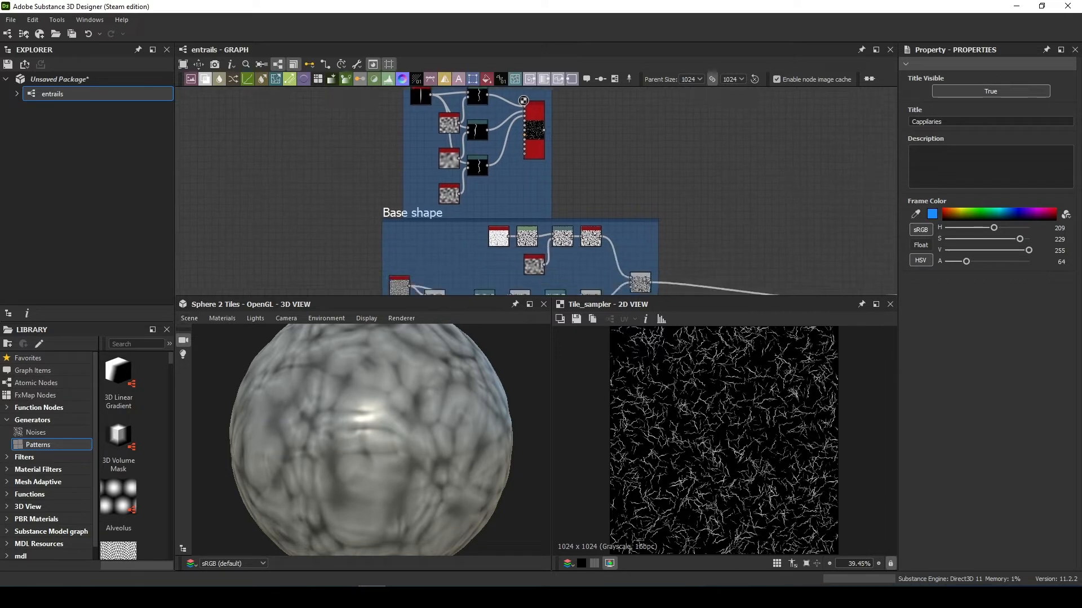
pyautogui.scroll(-2, 449, 200)
pyautogui.moveTo(467, 108); pyautogui.dragTo(536, 101)
pyautogui.moveTo(620, 235); pyautogui.dragTo(554, 208, button='middle')
pyautogui.scroll(3, 554, 208)
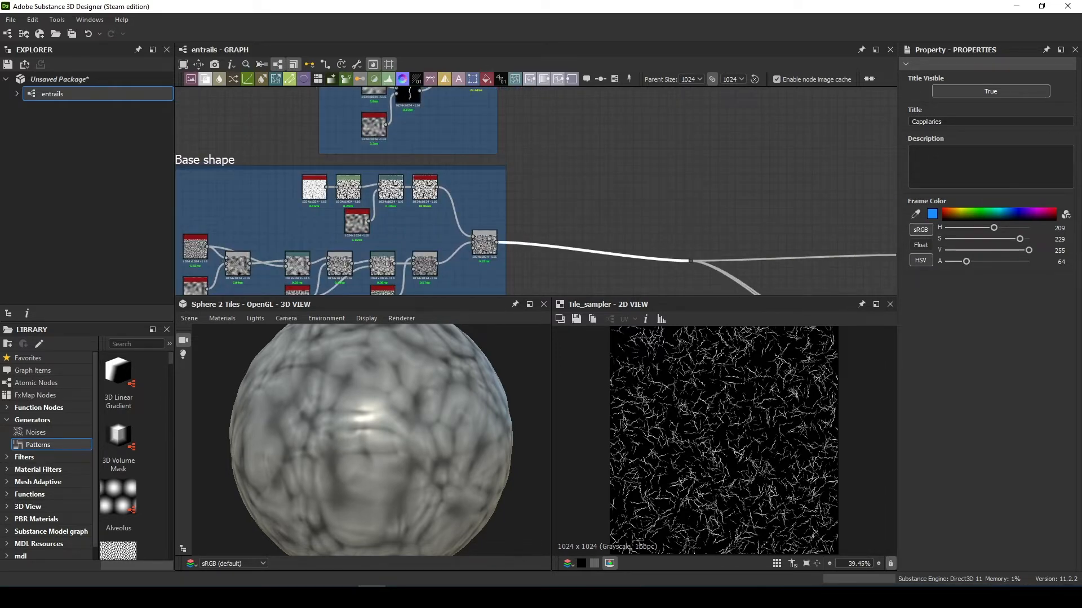
pyautogui.press('space')
pyautogui.write('levels')
pyautogui.press('Return')
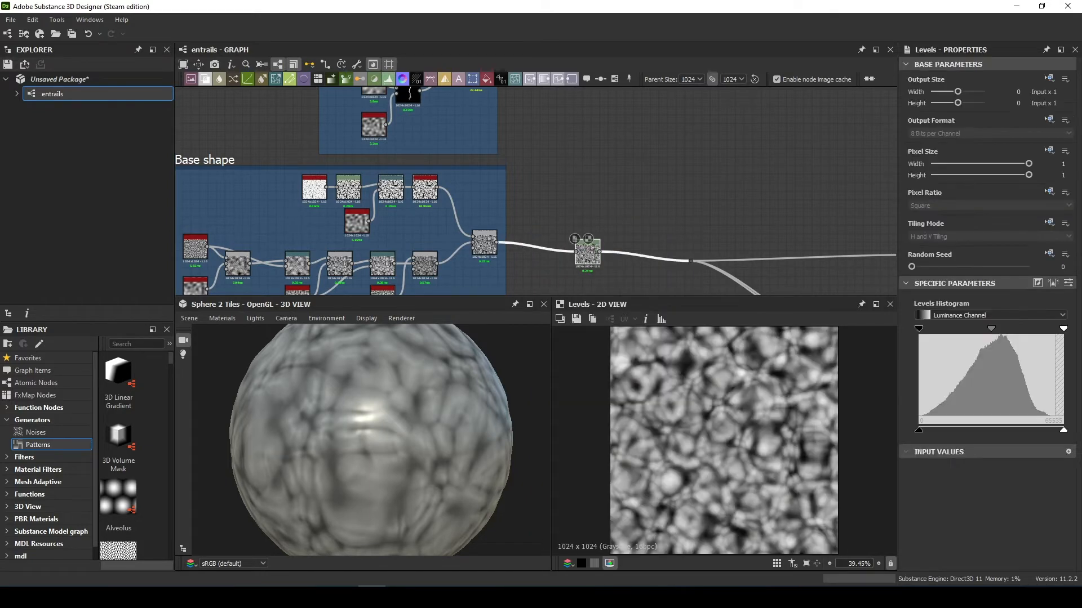
pyautogui.scroll(3, 455, 216)
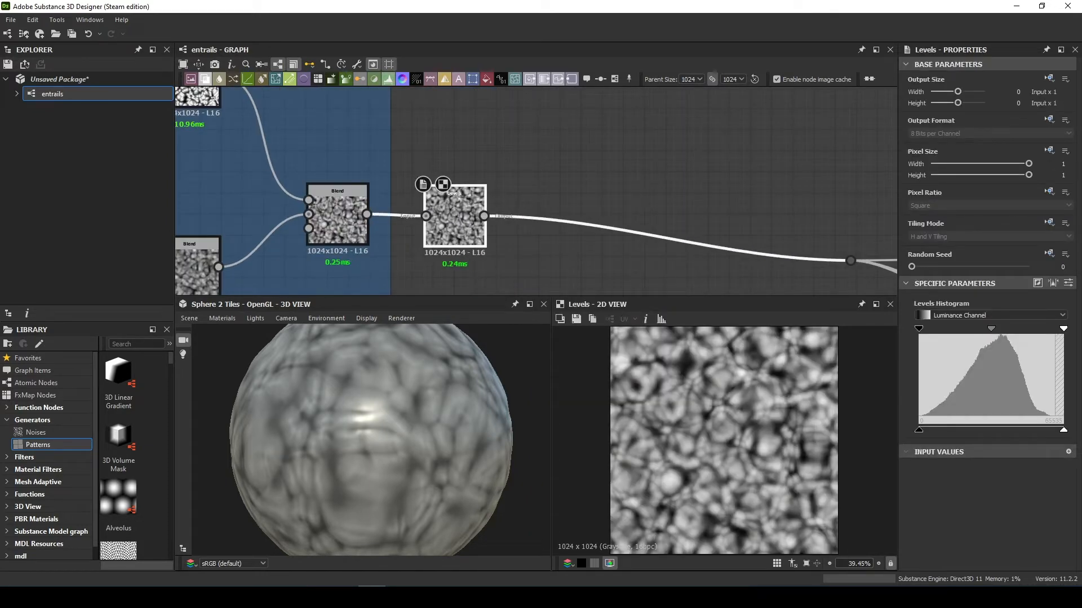
pyautogui.moveTo(991, 328); pyautogui.dragTo(1001, 328)
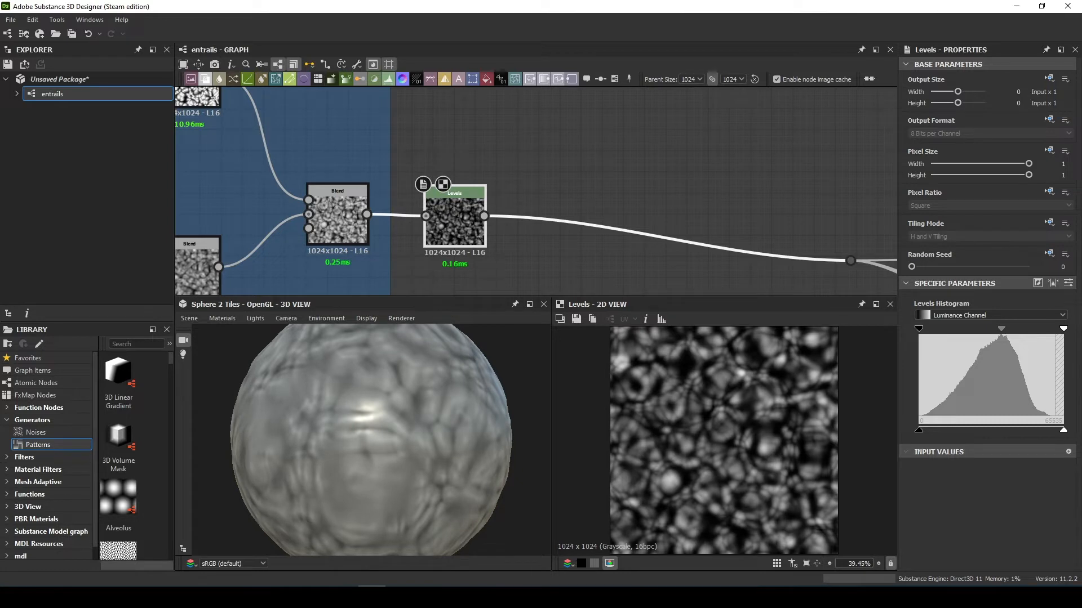
# Add a Blend node beyond the Levels, with the Base shape's final Blend as background and the Levels as opacity
pyautogui.press('space')
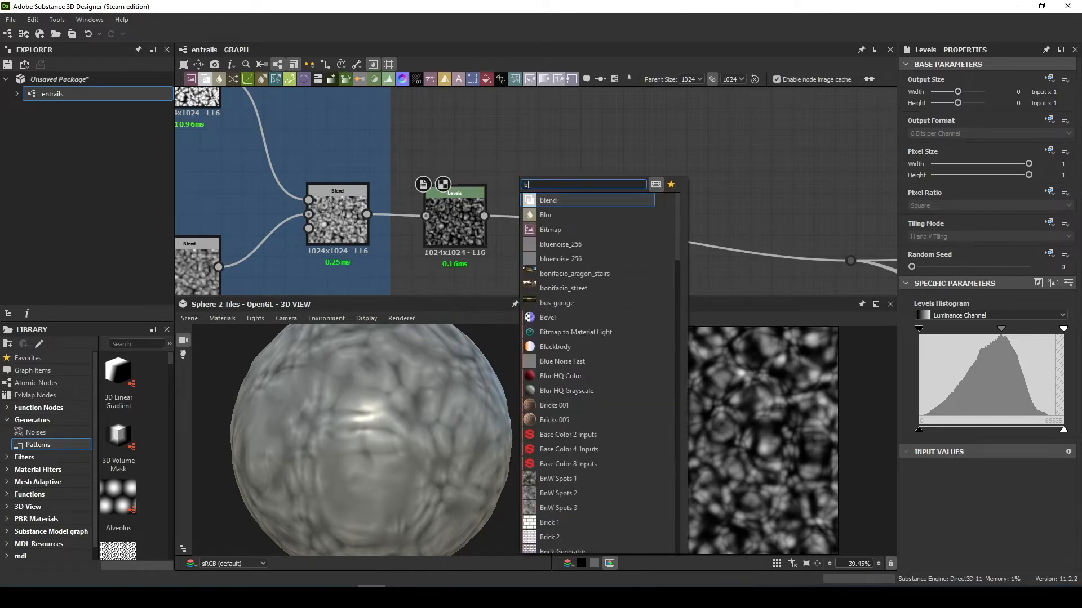
pyautogui.write('blen')
pyautogui.click(555, 200)
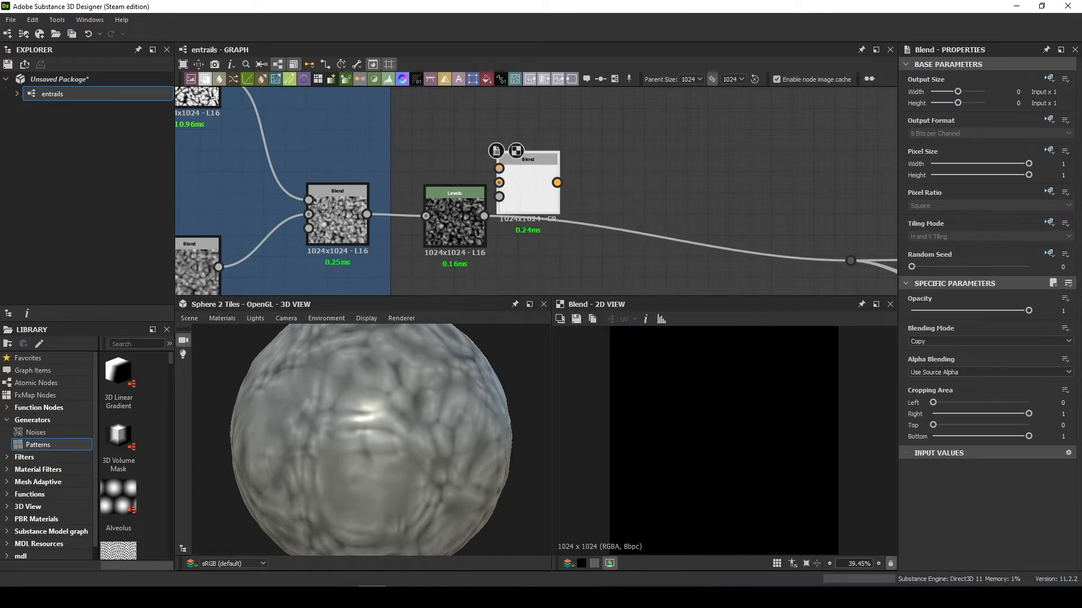
pyautogui.moveTo(533, 192); pyautogui.dragTo(585, 193)
pyautogui.moveTo(367, 214); pyautogui.dragTo(551, 182)
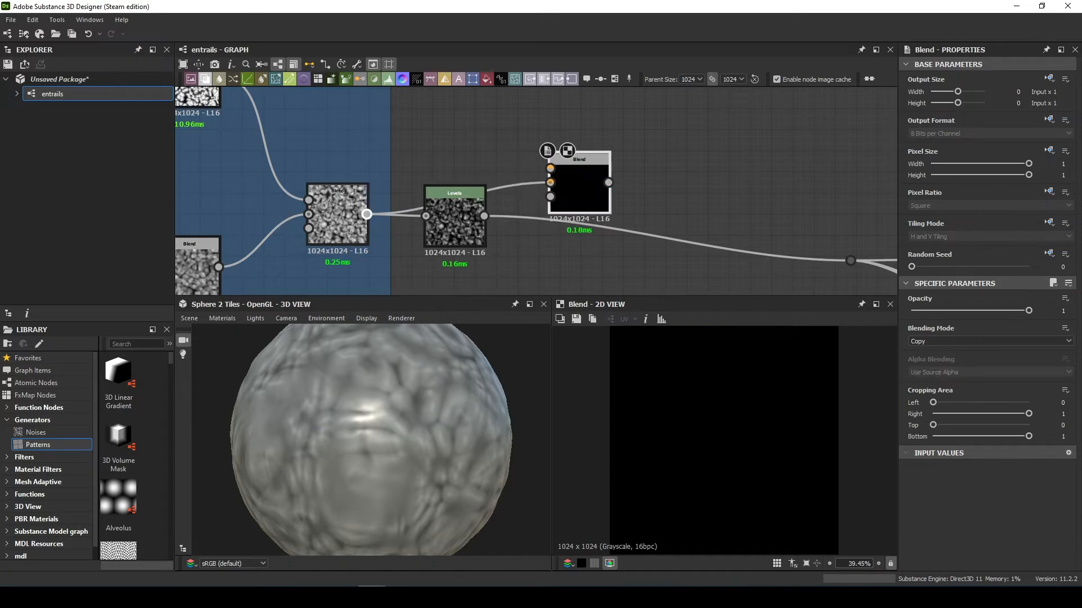
pyautogui.moveTo(484, 216); pyautogui.dragTo(550, 197)
# Connect the Cappilaries Tile Sampler's output to the new Blend's foreground
pyautogui.scroll(-4, 518, 229)
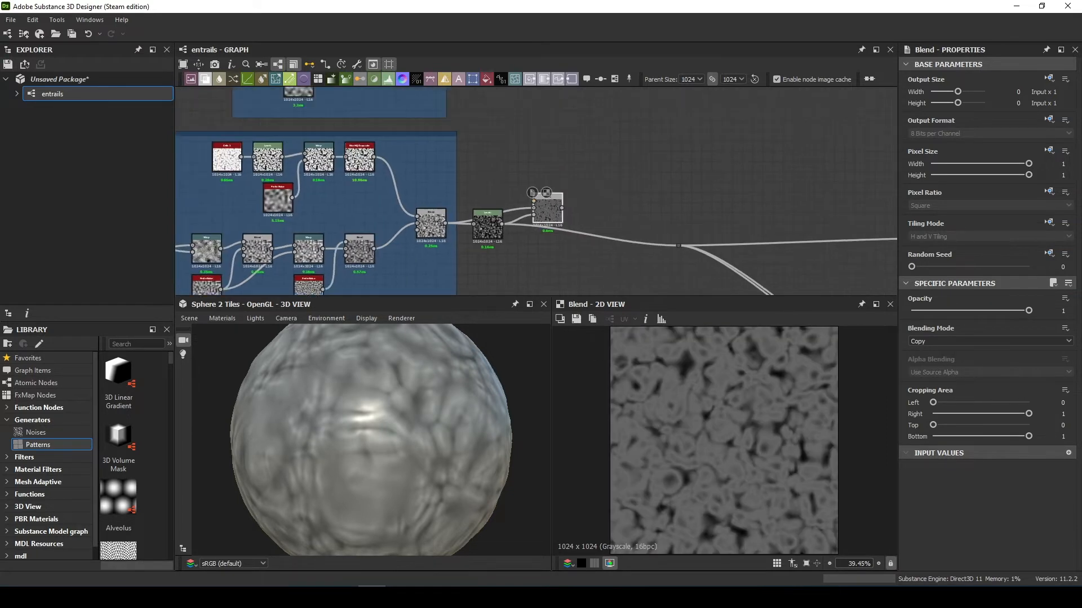
pyautogui.moveTo(518, 230); pyautogui.dragTo(504, 349, button='middle')
pyautogui.moveTo(422, 113); pyautogui.dragTo(476, 203)
pyautogui.press('Escape')
pyautogui.scroll(-1, 477, 204)
pyautogui.moveTo(478, 204); pyautogui.dragTo(480, 176, button='middle')
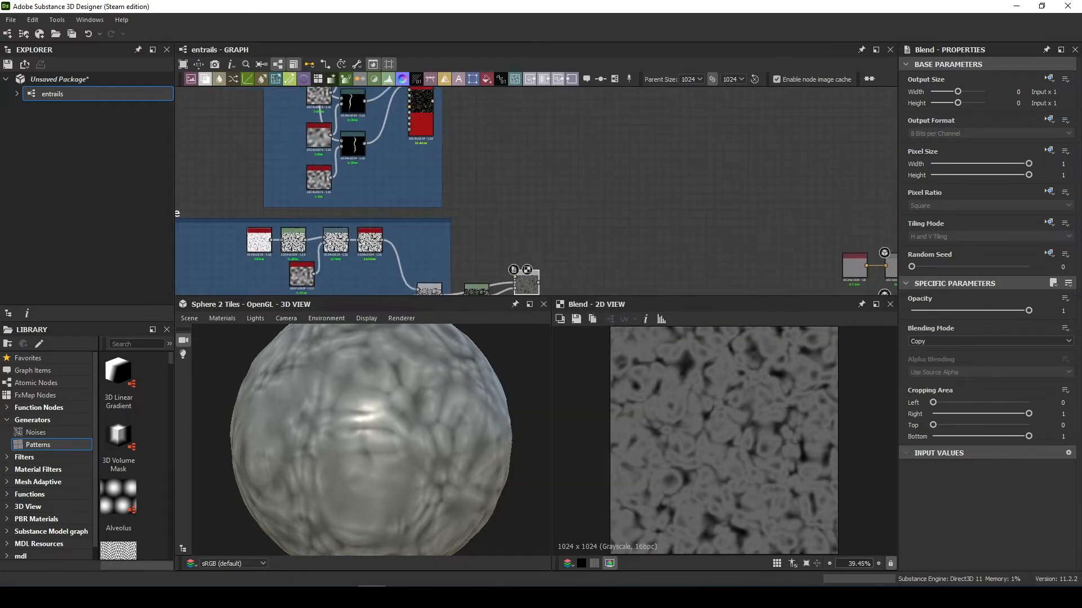
pyautogui.moveTo(433, 102); pyautogui.dragTo(514, 277)
pyautogui.moveTo(505, 263); pyautogui.dragTo(517, 165, button='middle')
pyautogui.scroll(5, 517, 165)
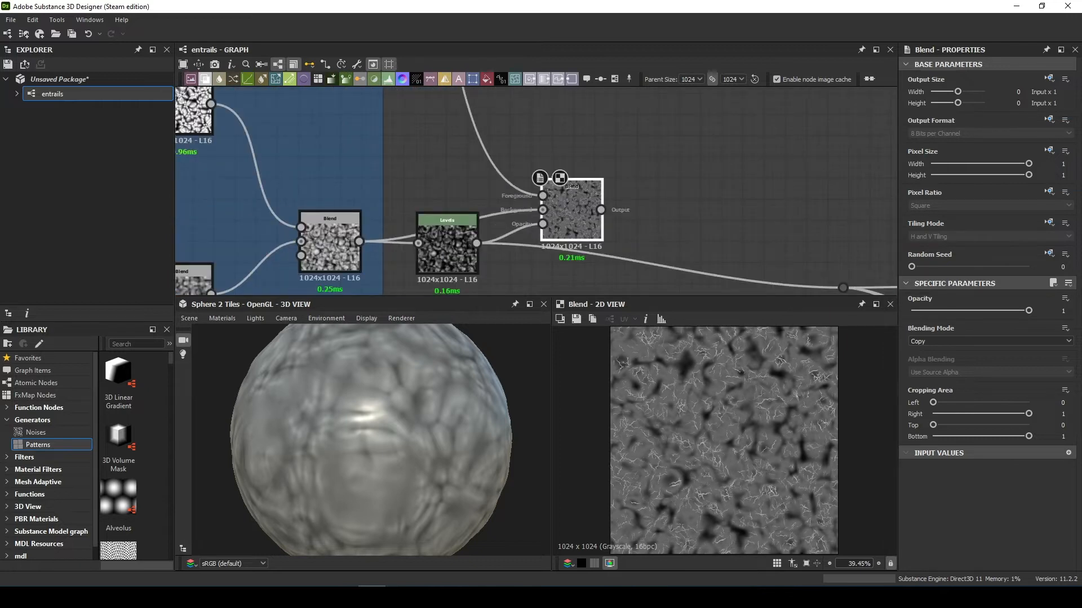
# Set the capillary Blend's mode to Soft Light and its opacity to 0.03
pyautogui.scroll(3, 571, 228)
pyautogui.click(989, 341)
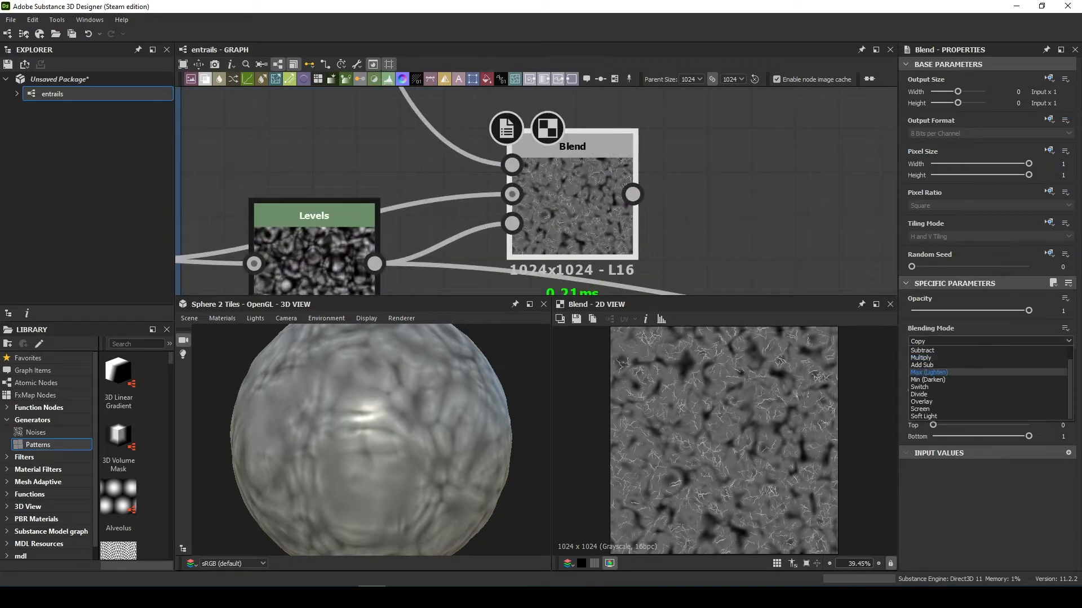
pyautogui.click(935, 416)
pyautogui.scroll(5, 811, 414)
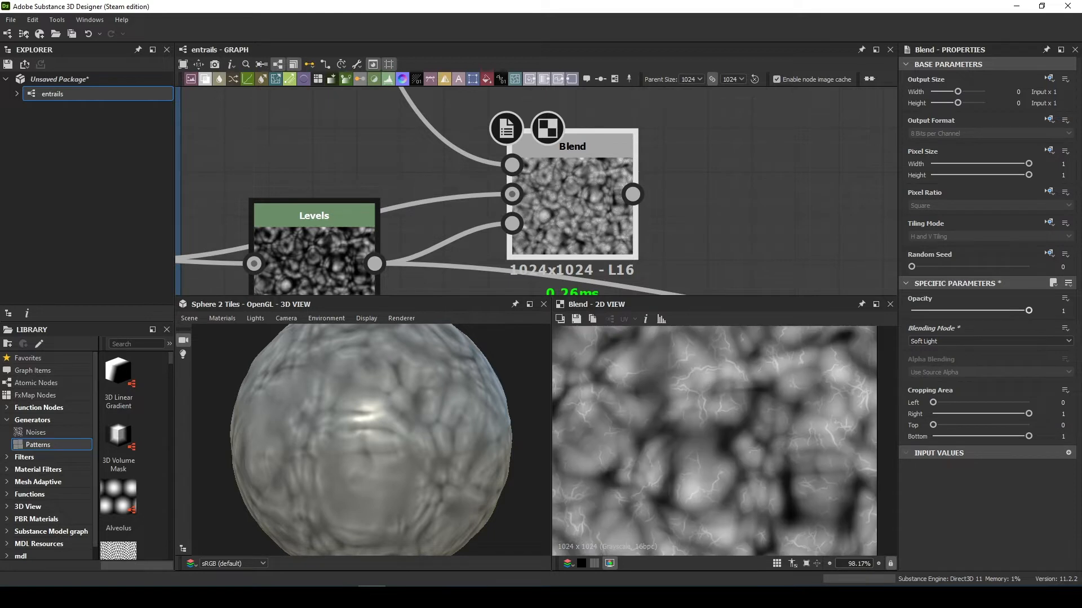
pyautogui.moveTo(1029, 311); pyautogui.dragTo(926, 311)
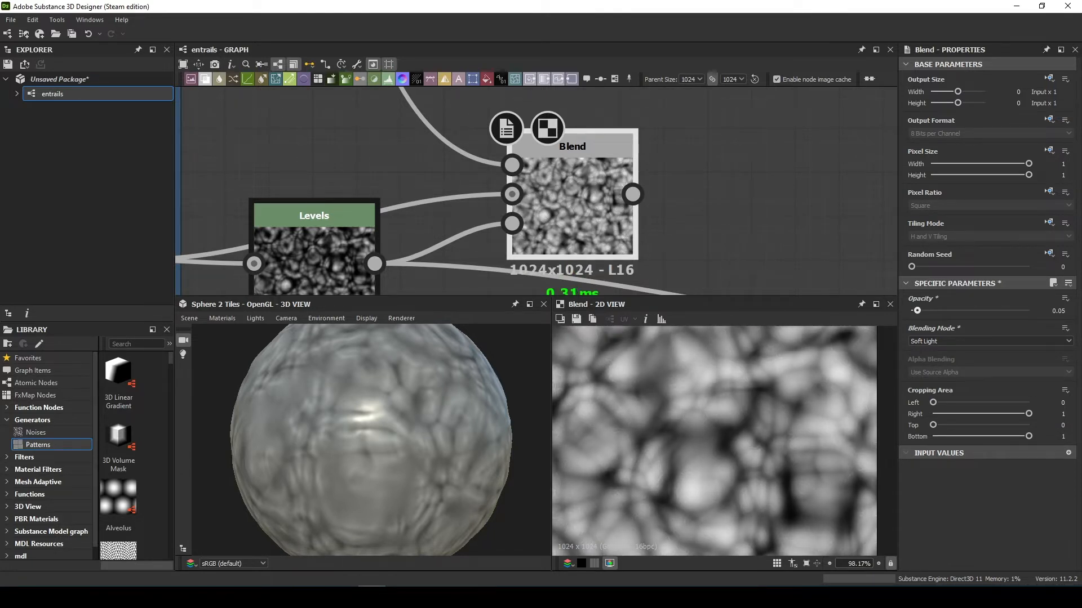
pyautogui.scroll(-5, 715, 440)
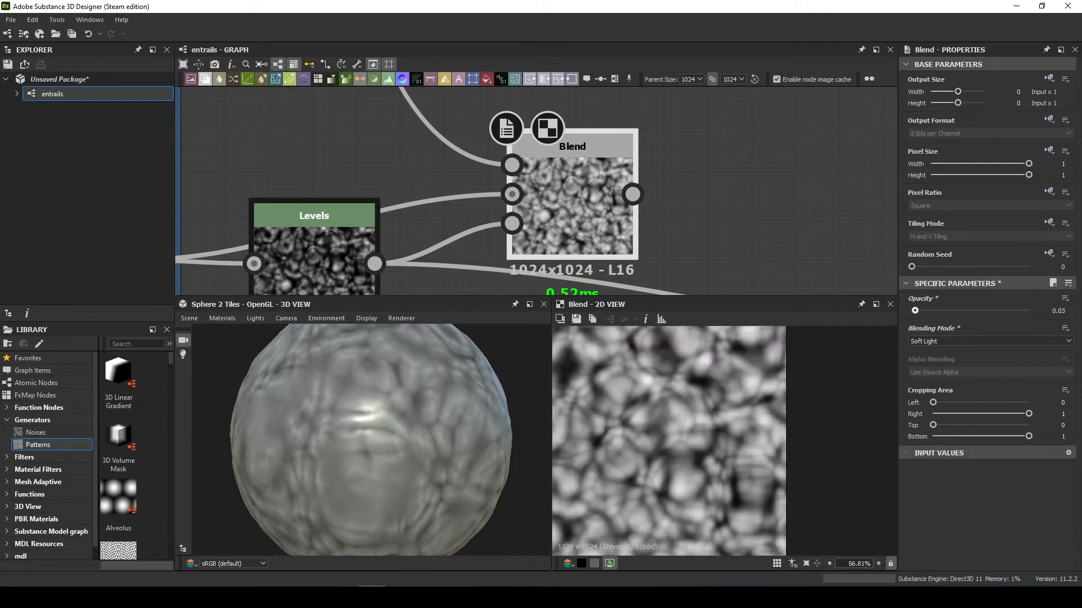
# Connect the Soft Light Blend's output to the dot node that feeds the rest of the graph
pyautogui.scroll(-3, 729, 168)
pyautogui.scroll(-1, 729, 167)
pyautogui.moveTo(729, 167); pyautogui.dragTo(633, 171, button='middle')
pyautogui.moveTo(596, 180); pyautogui.dragTo(797, 246)
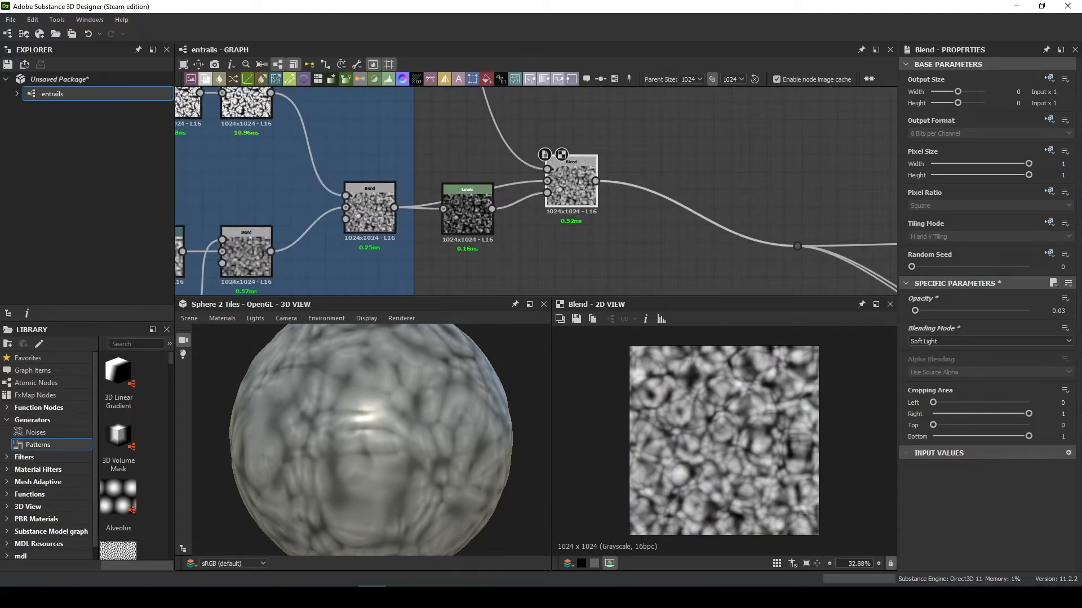
# Insert a Blur HQ Grayscale between the Soft Light Blend and the dot node, with intensity 5.28 and quality 1
pyautogui.press('space')
pyautogui.write('blur')
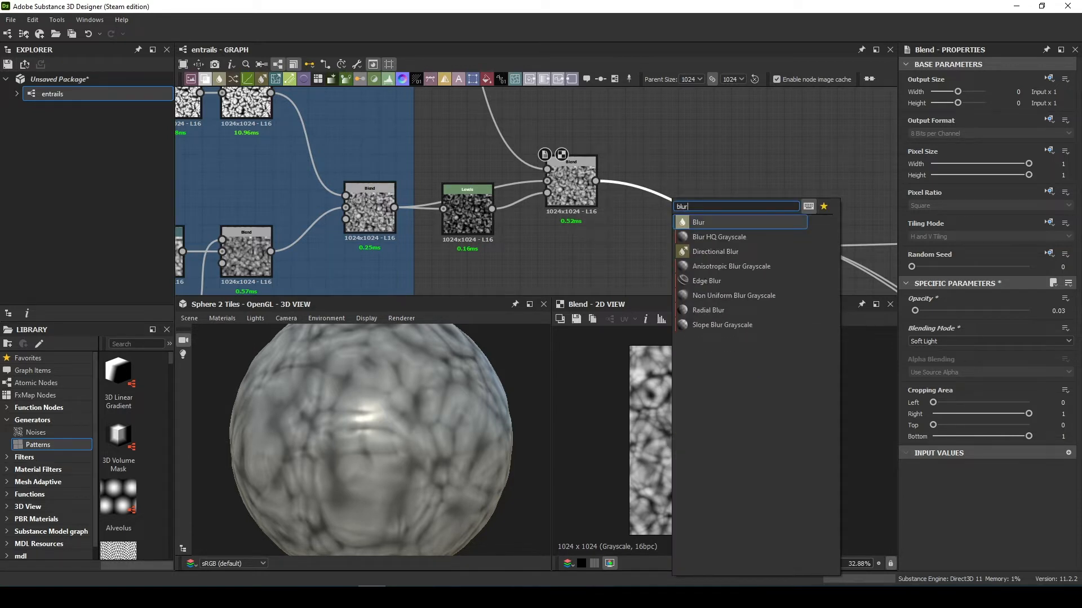
pyautogui.press('Down')
pyautogui.press('Return')
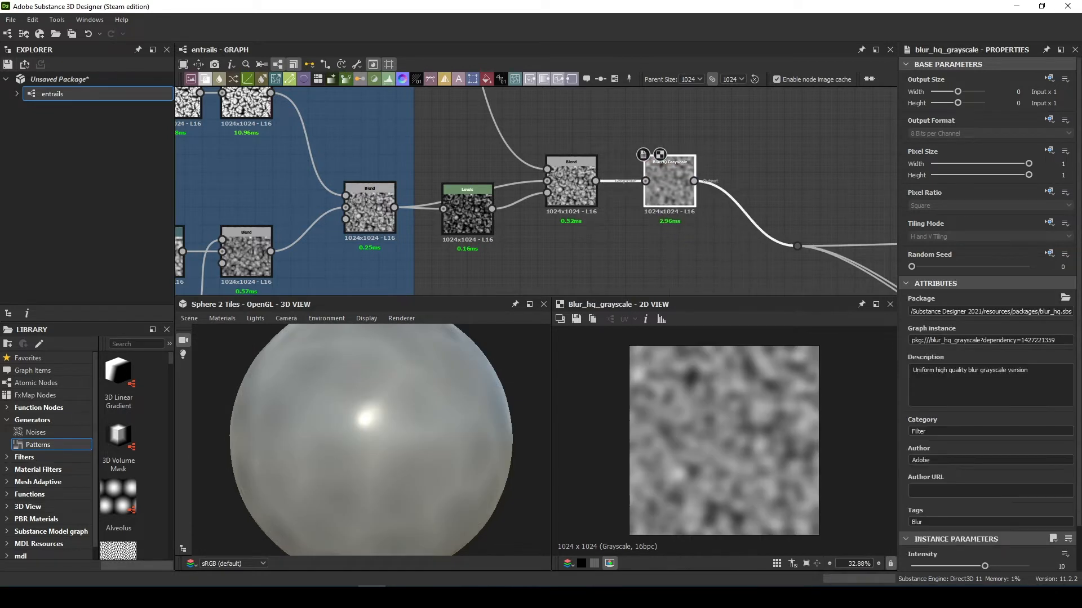
pyautogui.scroll(-1, 984, 552)
pyautogui.moveTo(985, 551); pyautogui.dragTo(950, 551)
pyautogui.moveTo(733, 243); pyautogui.dragTo(717, 198, button='middle')
pyautogui.scroll(-1, 987, 395)
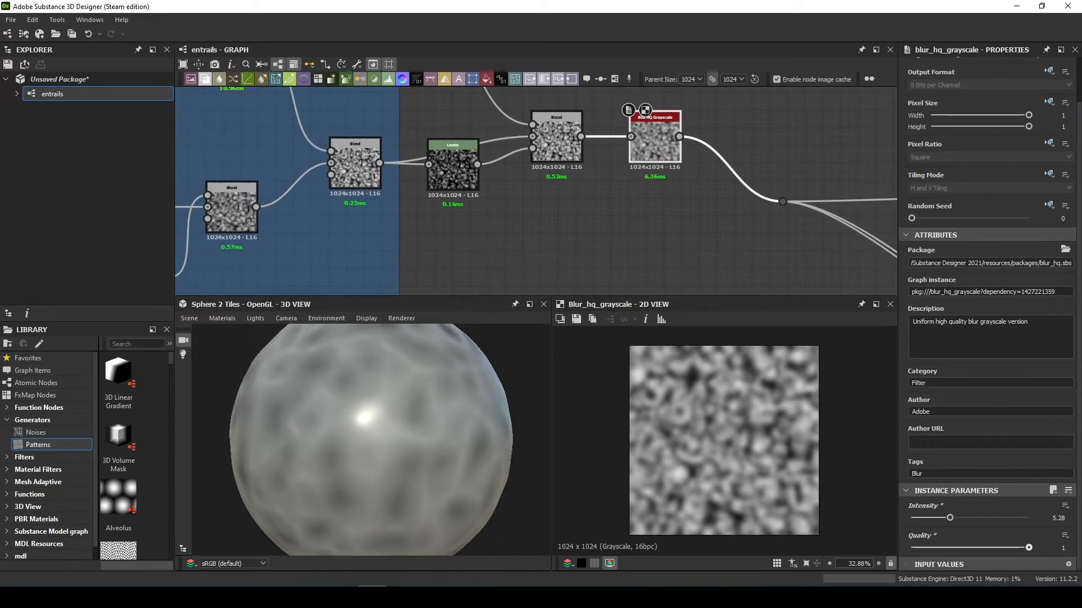
# Add a Threshold node below the Blur HQ Grayscale, fed by the Soft Light Blend, with its threshold at 0.43
pyautogui.click(651, 206)
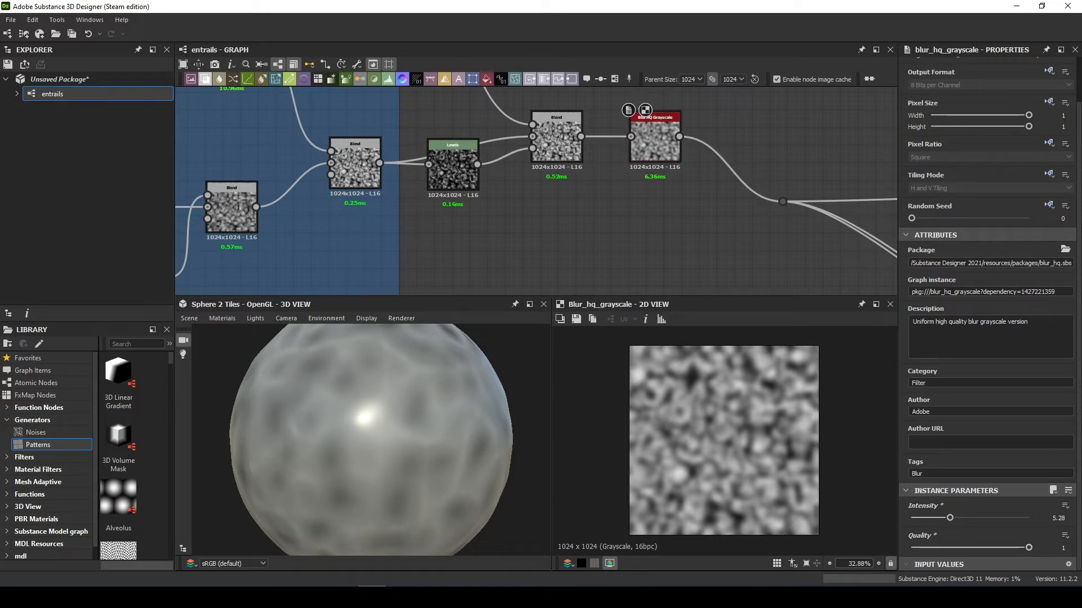
pyautogui.press('space')
pyautogui.write('thre')
pyautogui.press('Return')
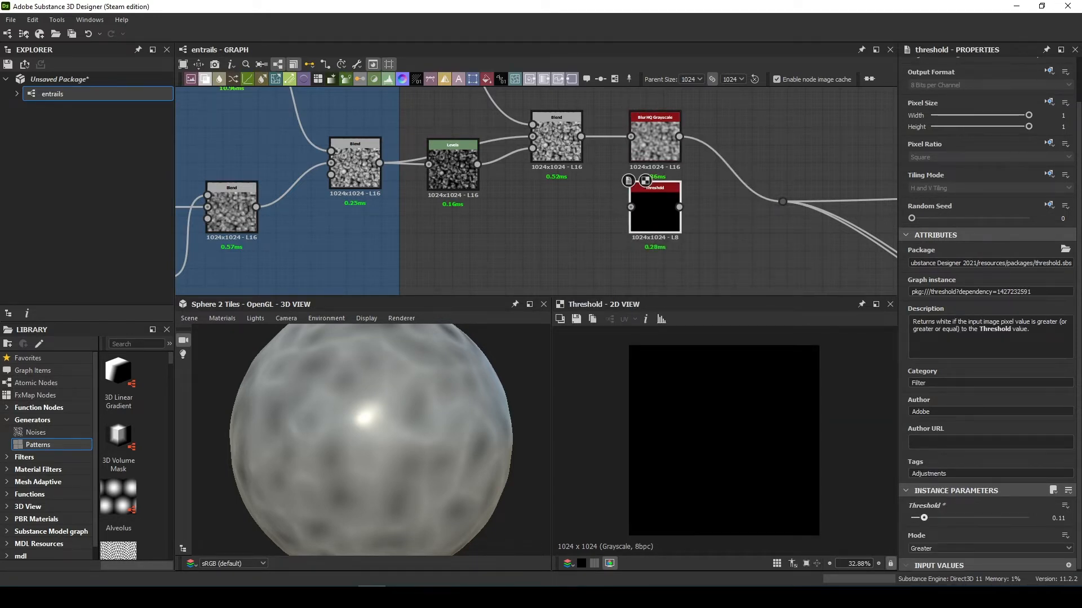
pyautogui.moveTo(923, 518); pyautogui.dragTo(962, 517)
# Add an Invert Grayscale node and feed it from the Threshold's output
pyautogui.click(696, 208)
pyautogui.press('space')
pyautogui.write('inver')
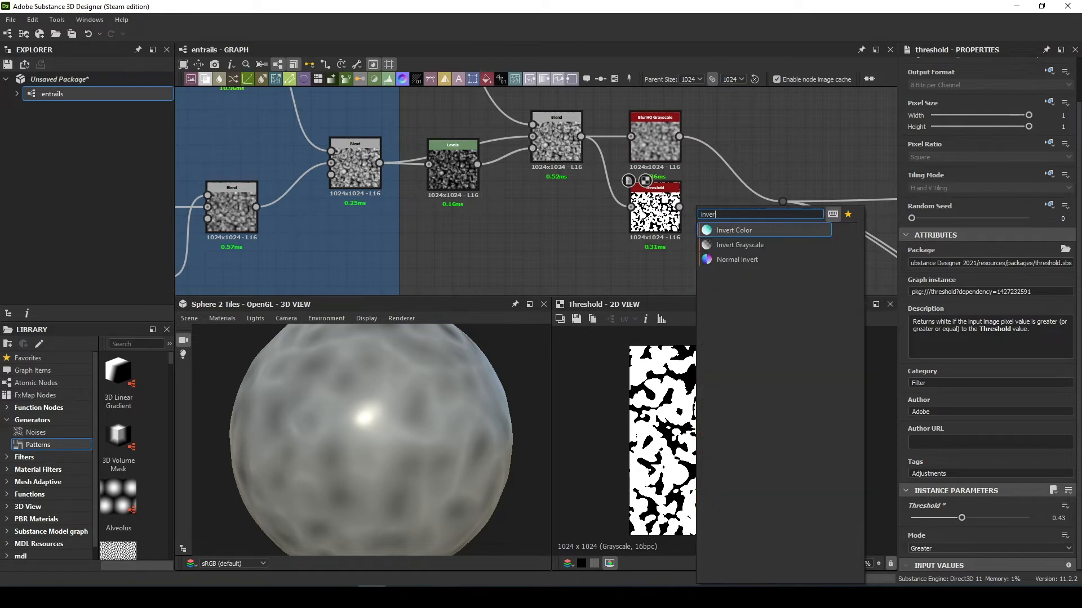
pyautogui.press('Down')
pyautogui.press('Return')
pyautogui.moveTo(693, 209)
pyautogui.mouseDown()
pyautogui.moveTo(728, 209)
pyautogui.moveTo(701, 206)
pyautogui.mouseUp()
# Move the dot node farther down the graph and add a second Blur HQ Grayscale fed by the Invert Grayscale
pyautogui.moveTo(772, 239); pyautogui.dragTo(593, 242, button='middle')
pyautogui.moveTo(603, 204); pyautogui.dragTo(823, 191)
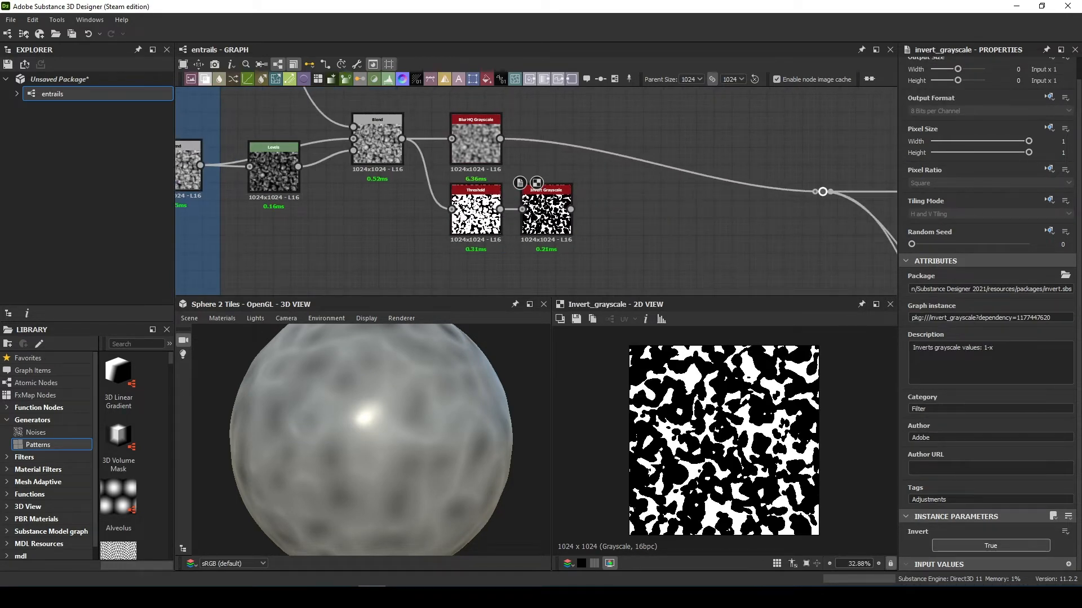
pyautogui.press('space')
pyautogui.write('blur')
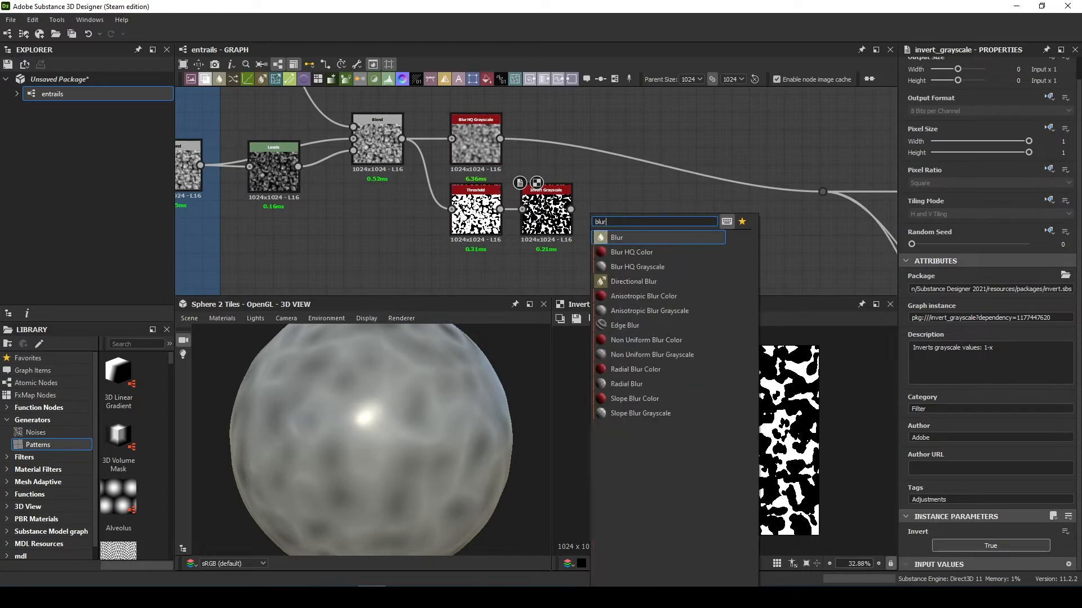
pyautogui.press('Down')
pyautogui.press('Return')
pyautogui.moveTo(570, 209); pyautogui.dragTo(601, 209)
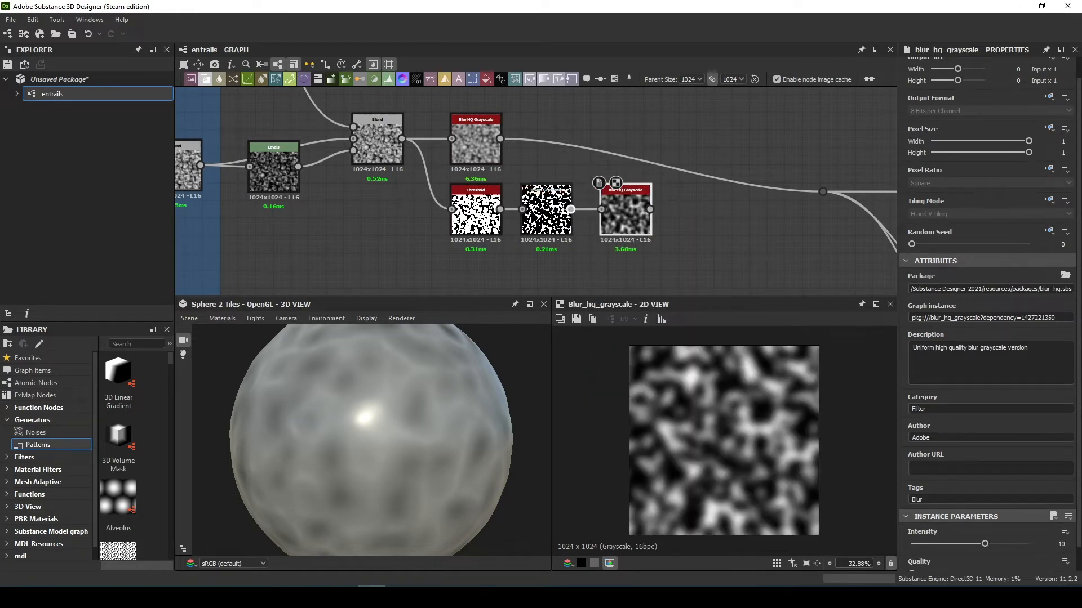
# Set the second Blur HQ Grayscale's quality to 1 and its intensity to 1.91
pyautogui.scroll(-2, 969, 530)
pyautogui.moveTo(911, 548); pyautogui.dragTo(1029, 547)
pyautogui.moveTo(984, 517); pyautogui.dragTo(924, 518)
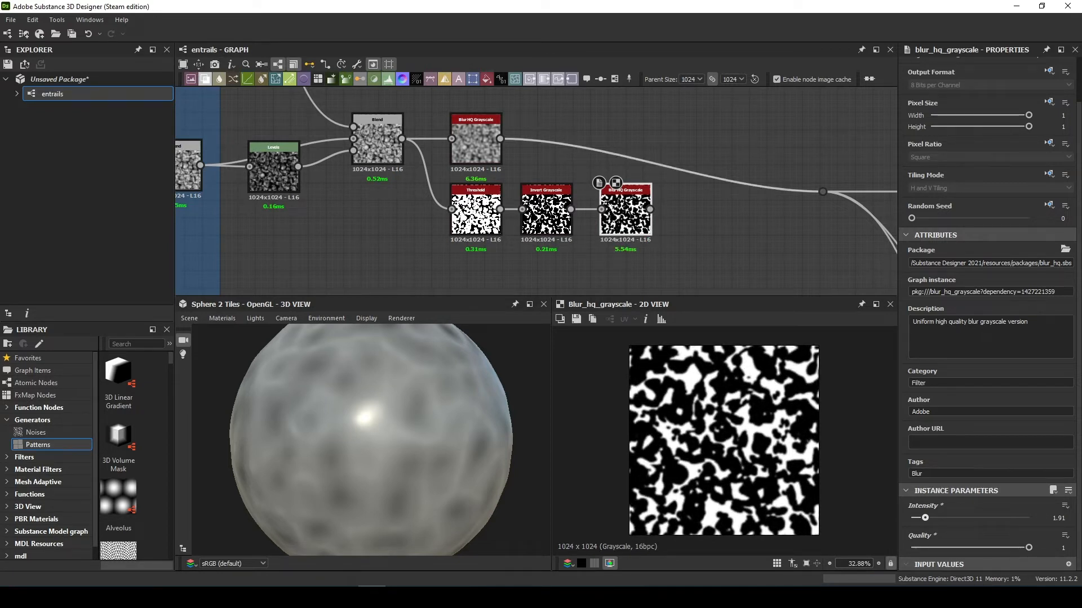
# Insert a Blend node after the first Blur HQ Grayscale, using the Soft Light Blend as foreground and the second blur as opacity mask
pyautogui.press('space')
pyautogui.write('blend')
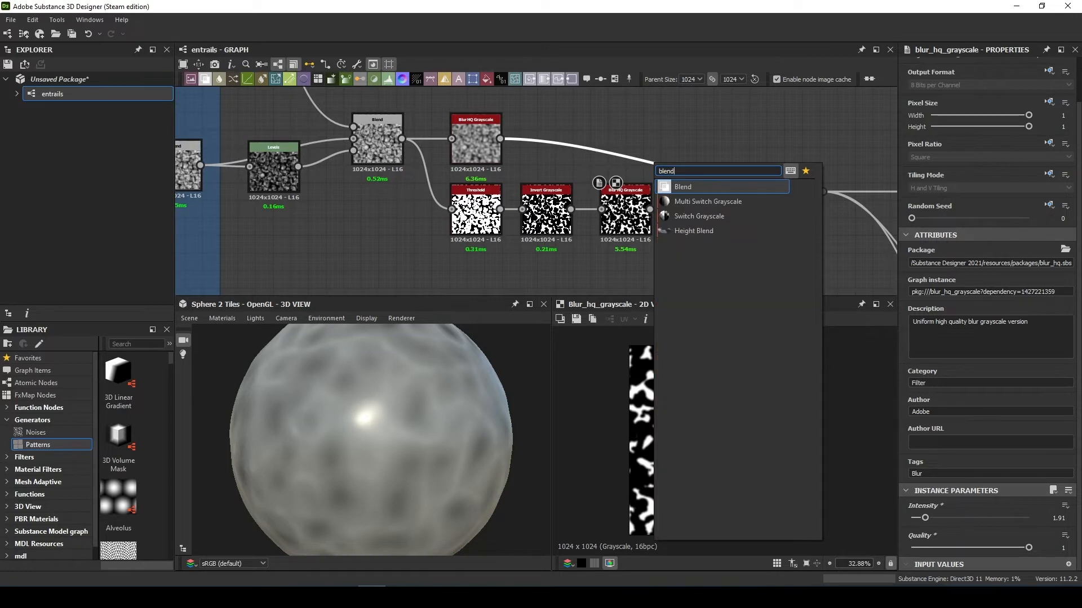
pyautogui.press('Return')
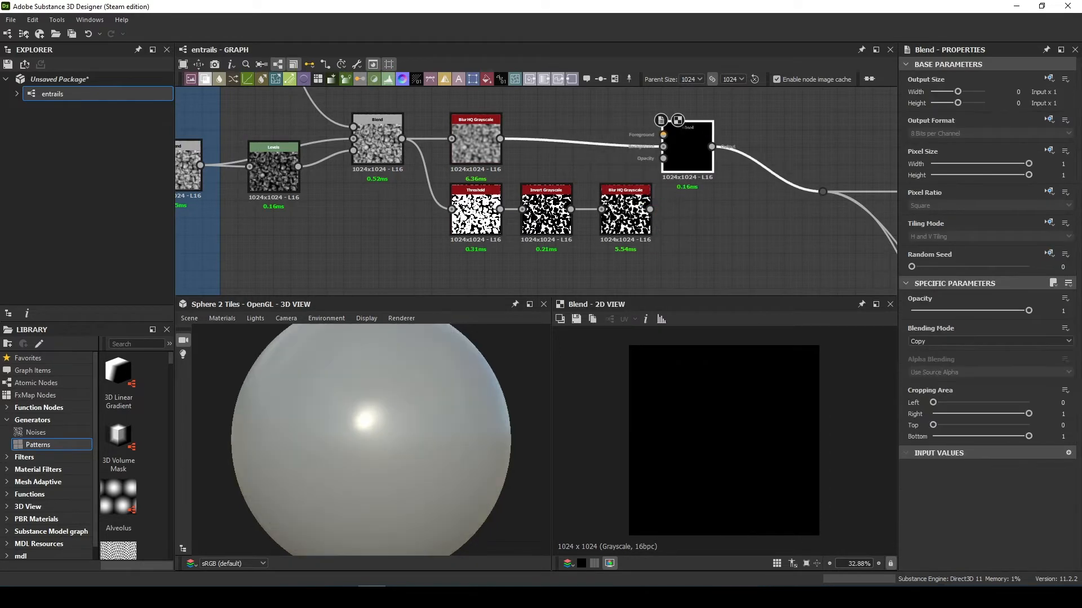
pyautogui.moveTo(650, 209); pyautogui.dragTo(663, 159)
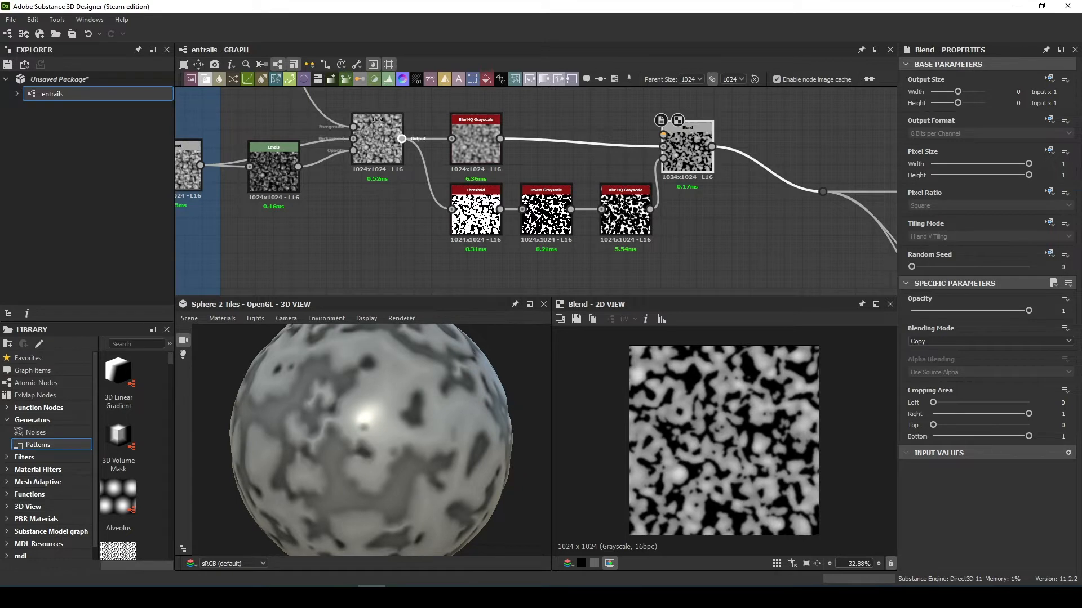
pyautogui.moveTo(401, 138); pyautogui.dragTo(663, 135)
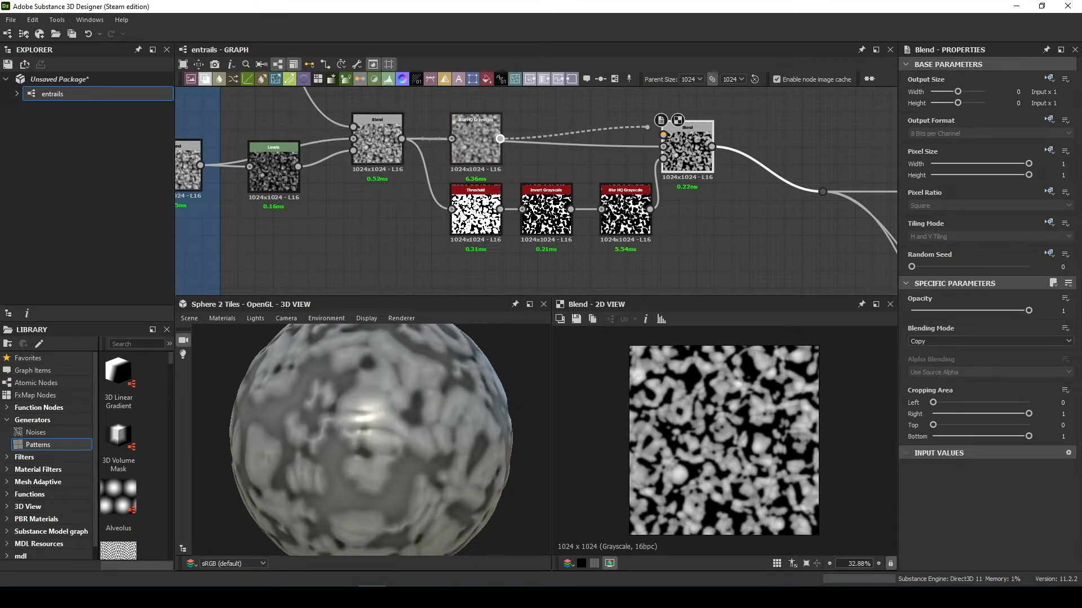
pyautogui.moveTo(406, 417); pyautogui.dragTo(349, 434)
pyautogui.scroll(5, 361, 431)
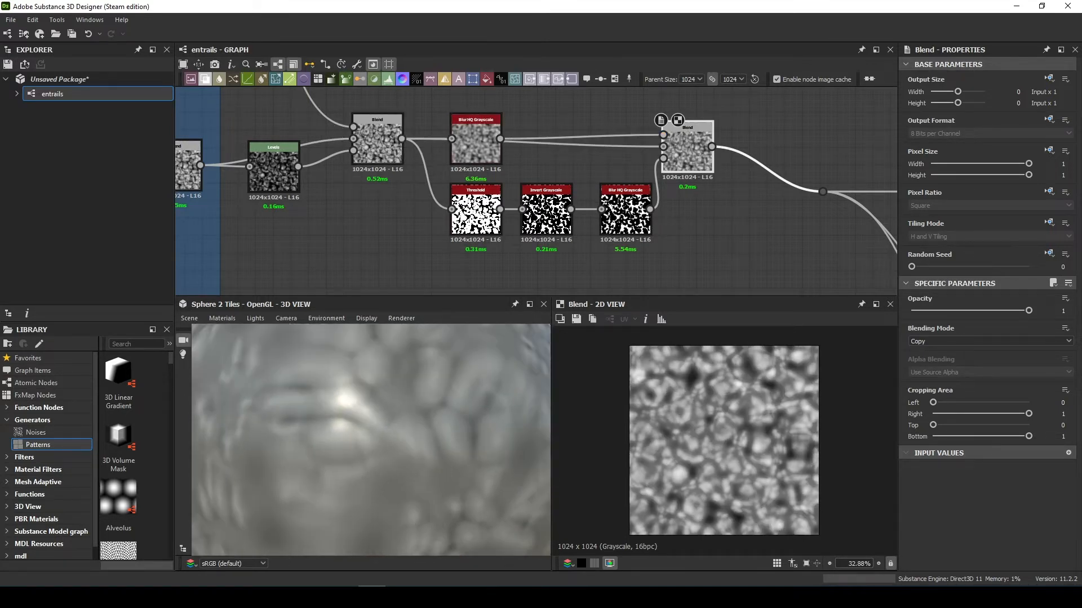
# Frame the blur, threshold, invert and new Blend nodes together and title the frame Blood
pyautogui.moveTo(687, 148)
pyautogui.mouseDown()
pyautogui.moveTo(678, 145)
pyautogui.moveTo(687, 147)
pyautogui.mouseUp()
pyautogui.scroll(-4, 690, 216)
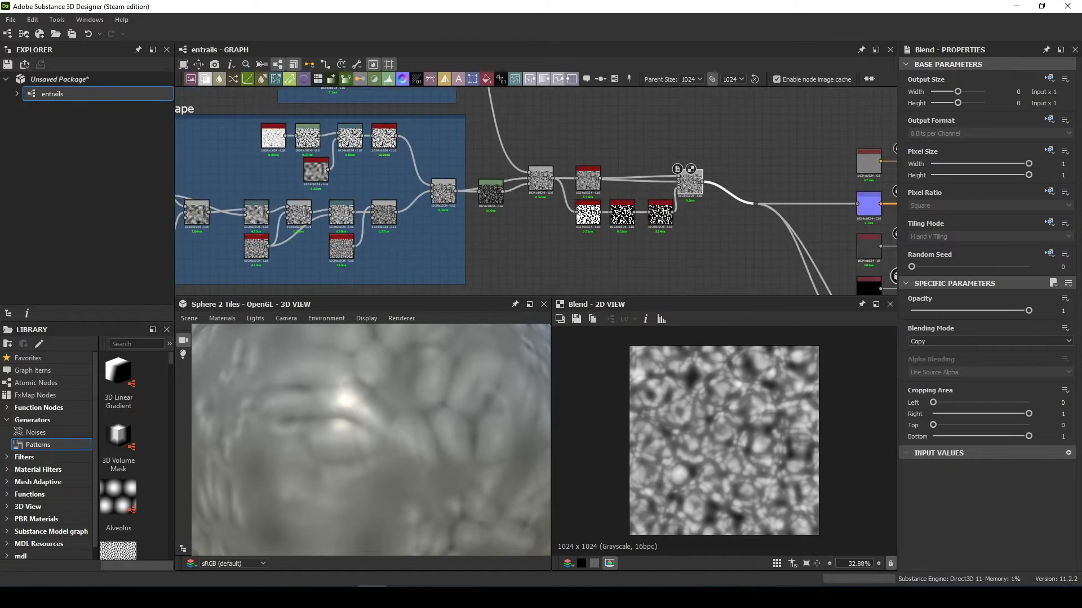
pyautogui.moveTo(575, 127); pyautogui.dragTo(708, 237)
pyautogui.rightClick(696, 184)
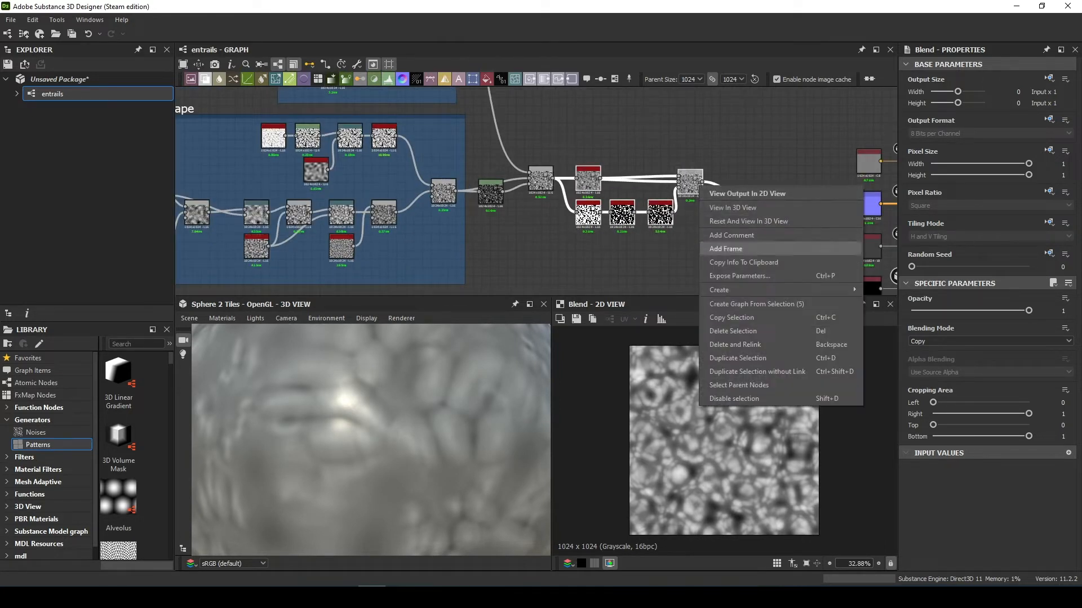
pyautogui.click(727, 248)
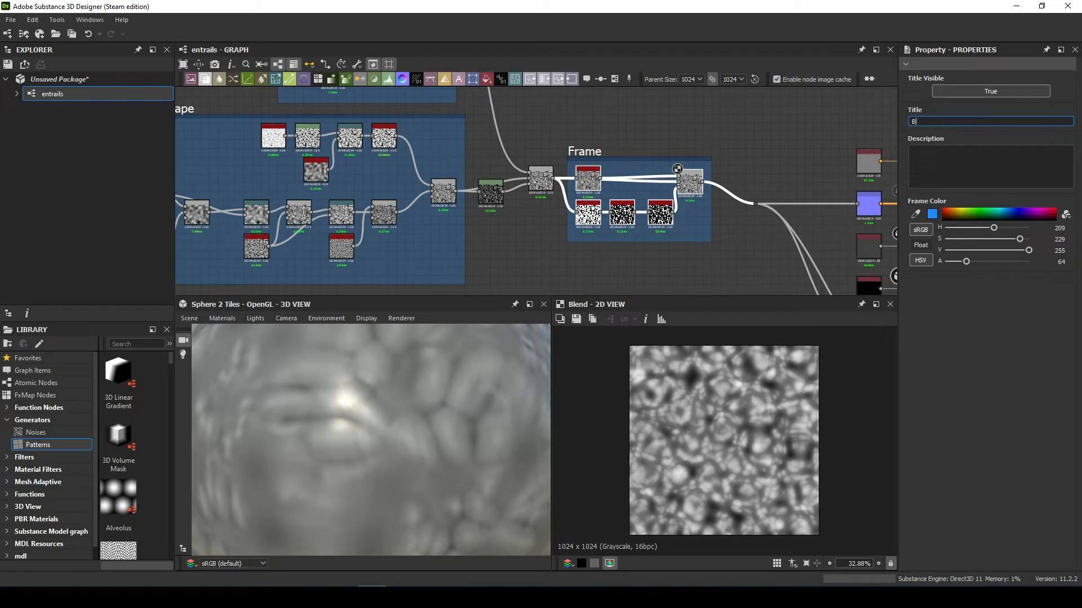
pyautogui.press('Return')
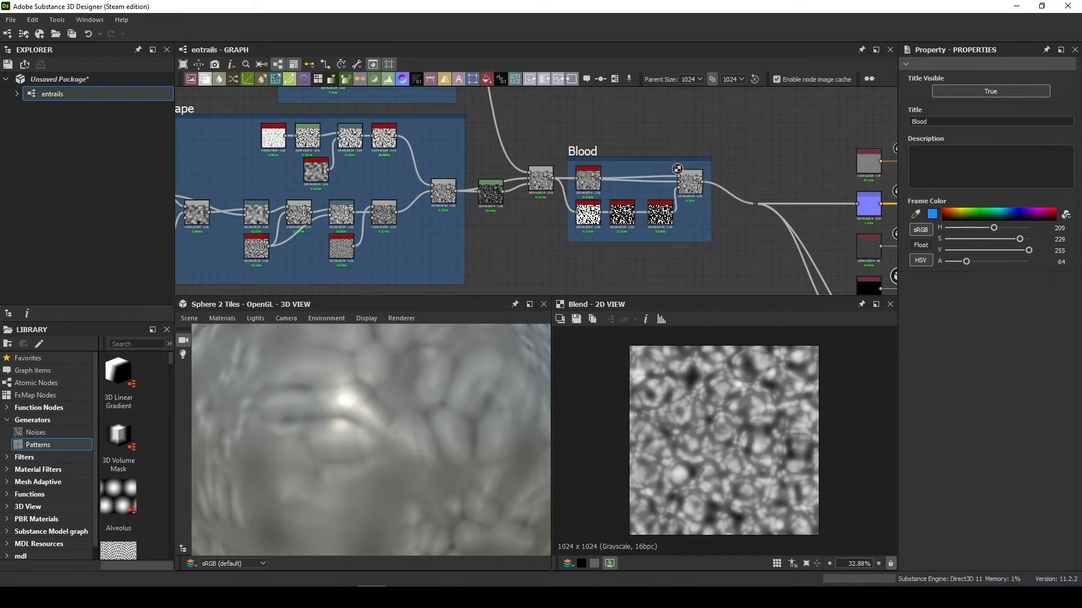
# Add a Cells 1 node in the empty area below the Blood frame and set its scale to 84
pyautogui.scroll(-6, 667, 129)
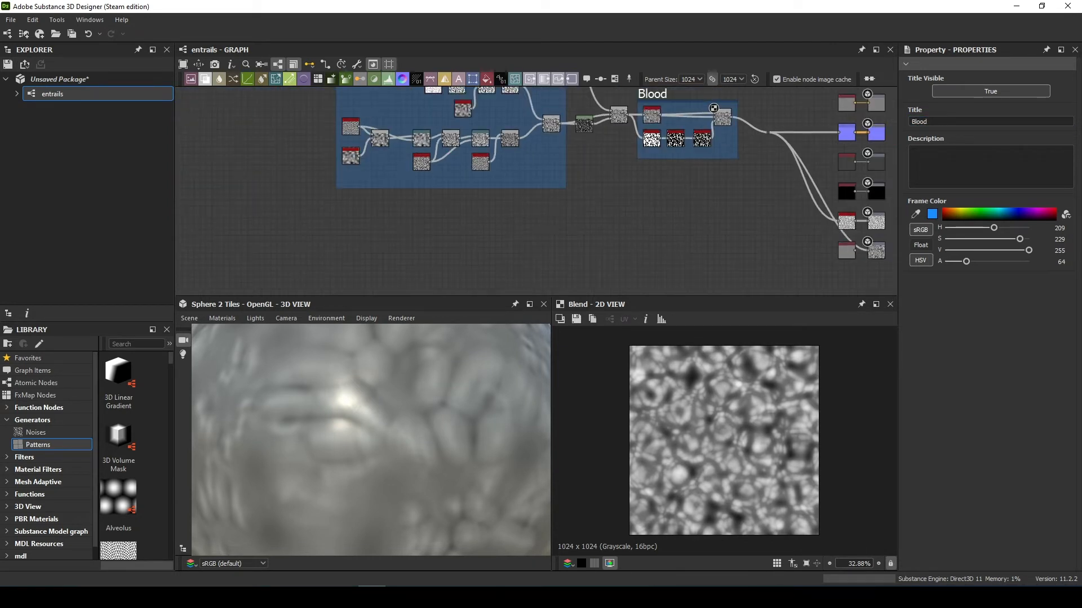
pyautogui.scroll(4, 692, 115)
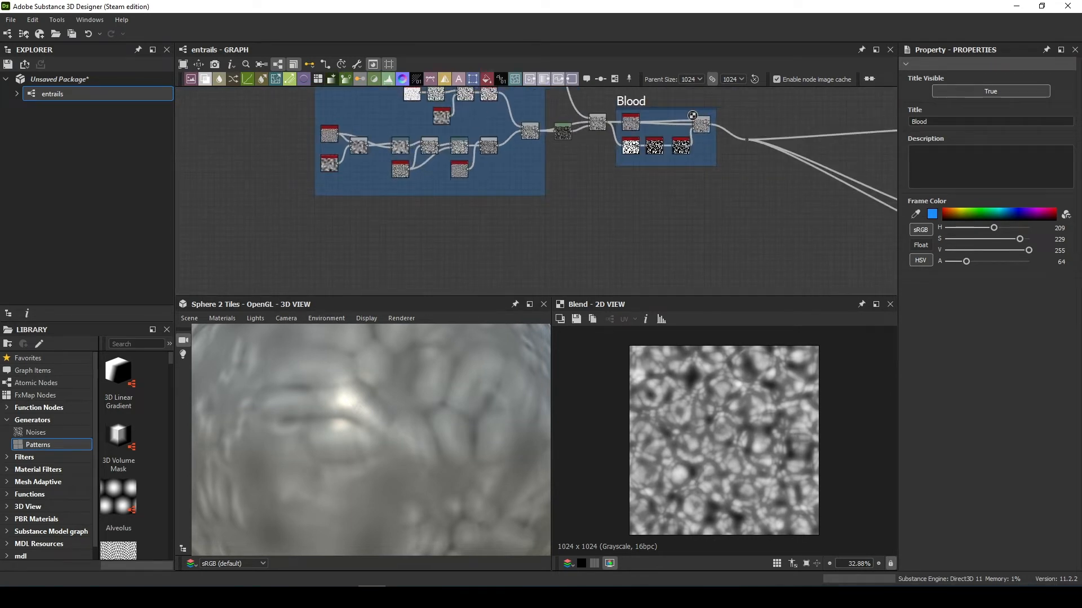
pyautogui.press('space')
pyautogui.write('cells')
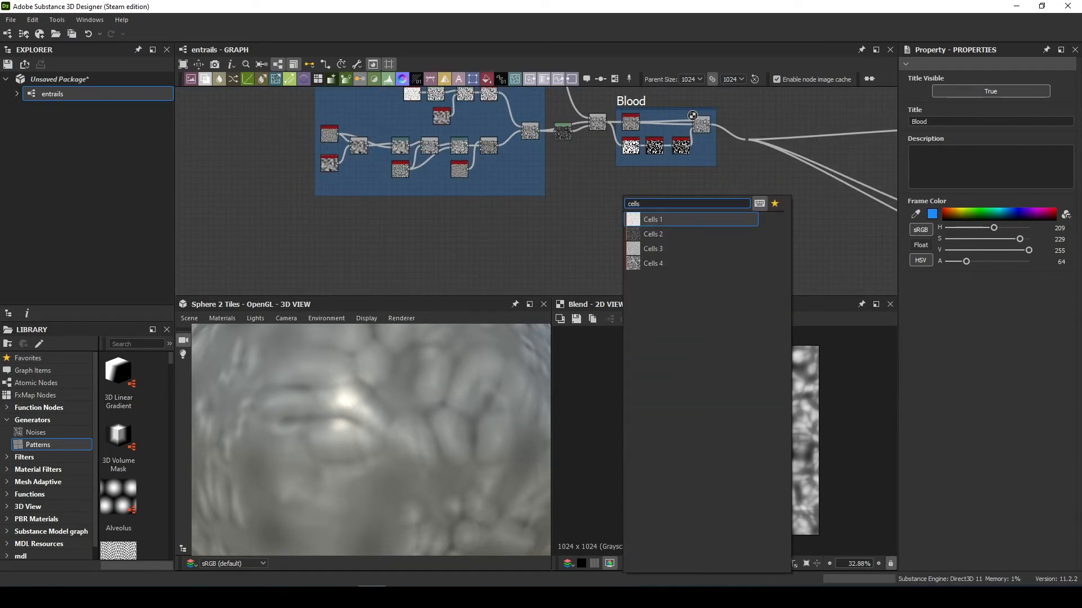
pyautogui.press('Return')
pyautogui.scroll(6, 622, 220)
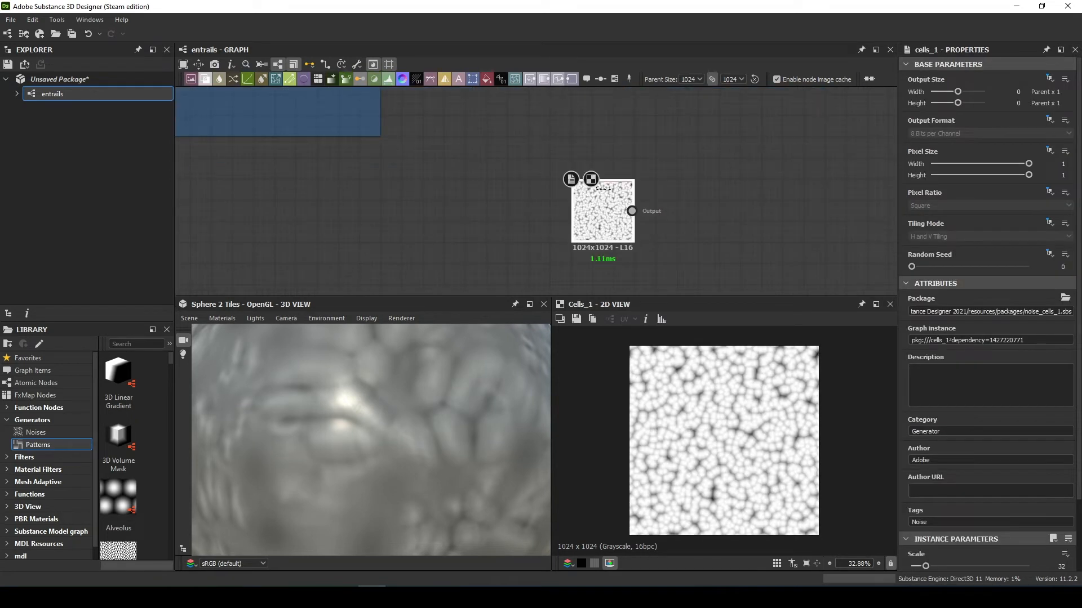
pyautogui.scroll(-3, 987, 383)
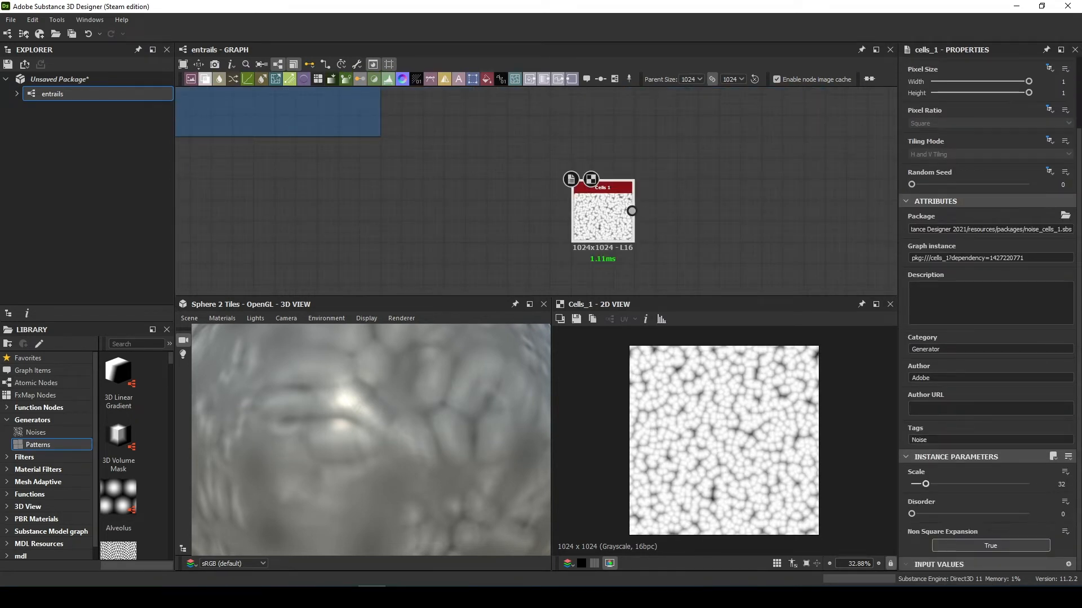
pyautogui.moveTo(925, 484); pyautogui.dragTo(950, 484)
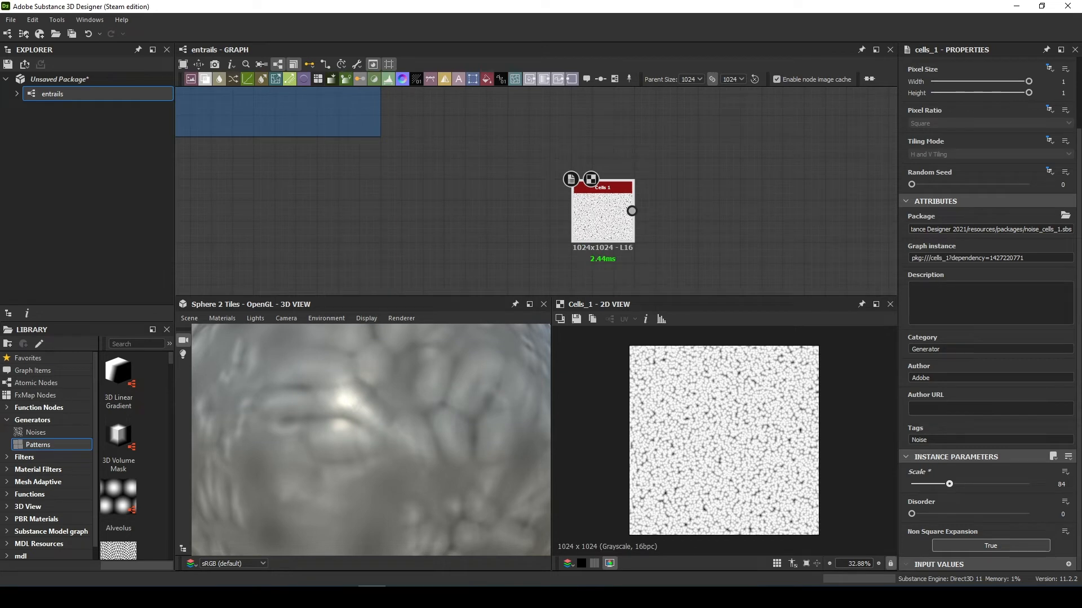
# Add a Warp node beside the Cells 1 node and feed its main input from Cells 1
pyautogui.press('space')
pyautogui.write('warp')
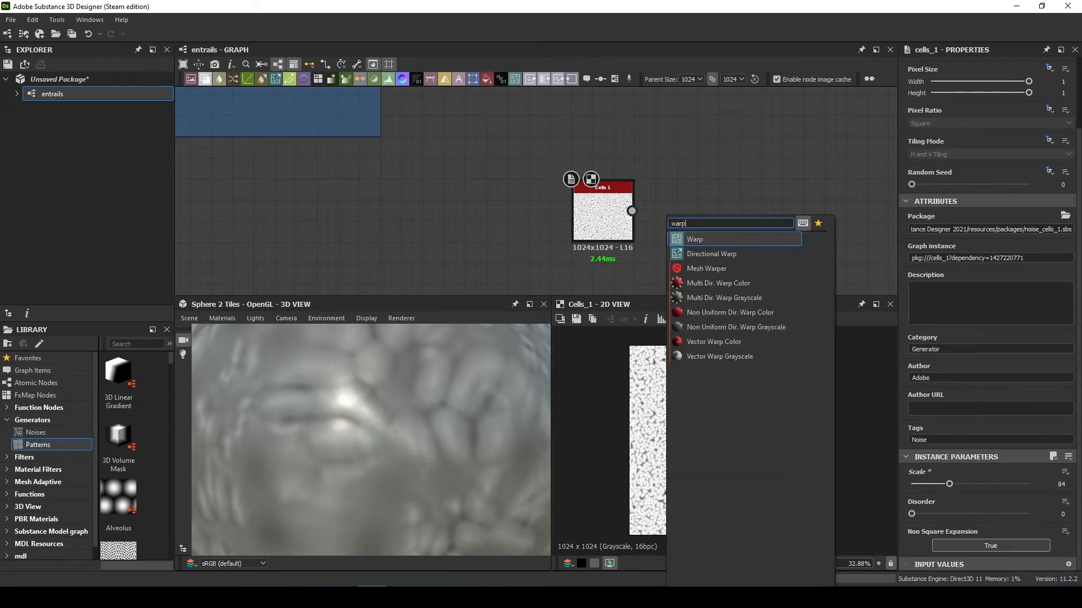
pyautogui.click(697, 239)
pyautogui.moveTo(676, 227); pyautogui.dragTo(715, 226)
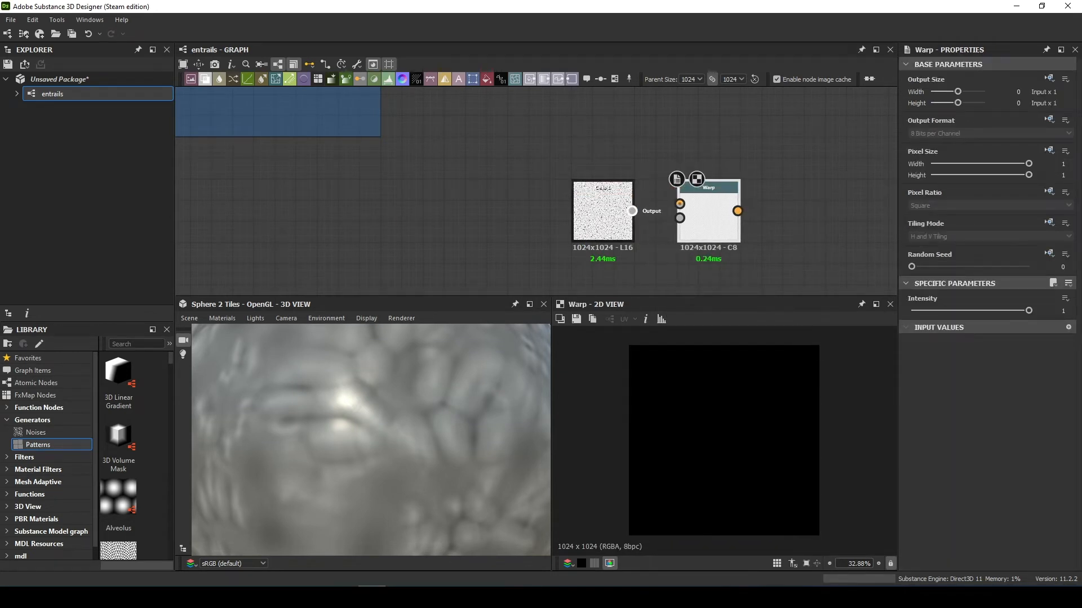
pyautogui.moveTo(632, 210); pyautogui.dragTo(679, 204)
# Add a Perlin Noise node beneath Cells 1 and connect it to the Warp's second input
pyautogui.press('space')
pyautogui.write('perlin')
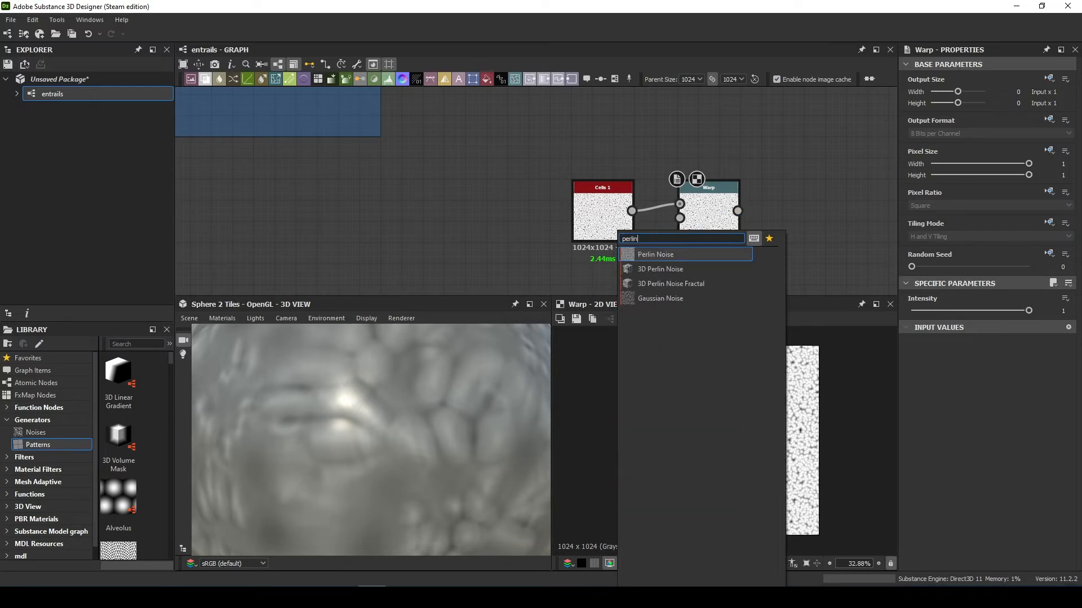
pyautogui.click(648, 256)
pyautogui.moveTo(642, 258); pyautogui.dragTo(620, 211, button='middle')
pyautogui.moveTo(608, 218); pyautogui.dragTo(589, 240)
pyautogui.moveTo(609, 248); pyautogui.dragTo(657, 171)
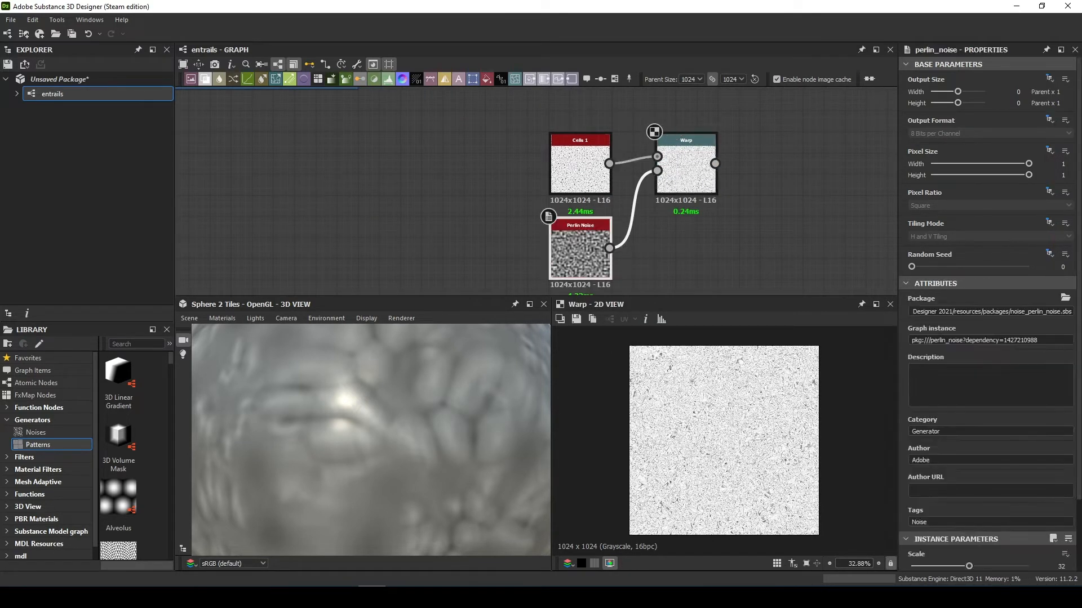
# Lower the Perlin Noise scale to about 9 and the Warp's intensity to 0.82
pyautogui.scroll(-2, 986, 394)
pyautogui.moveTo(969, 499); pyautogui.dragTo(926, 499)
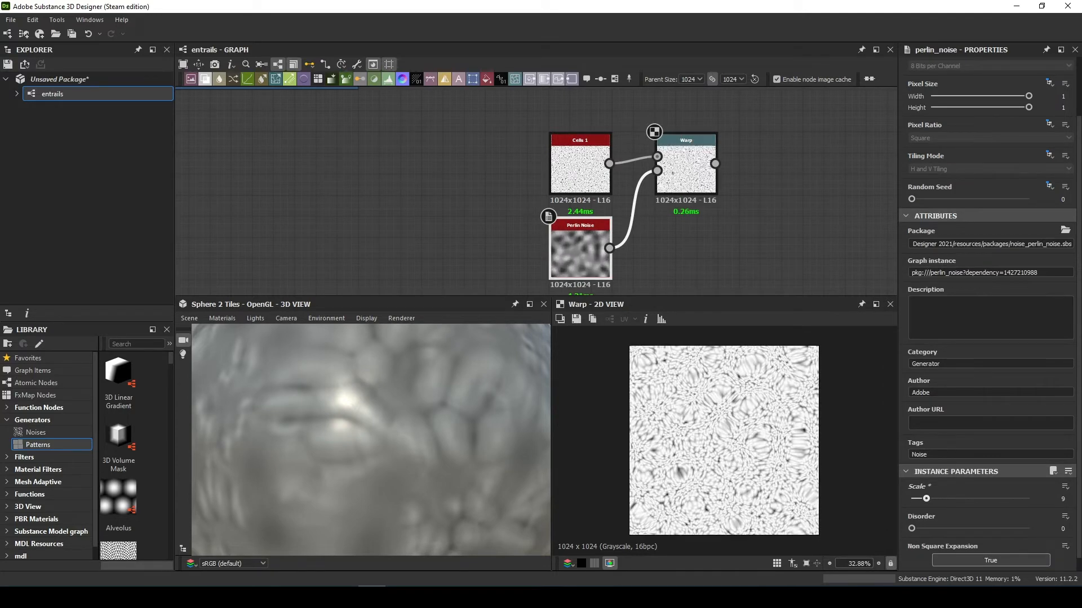
pyautogui.click(686, 167)
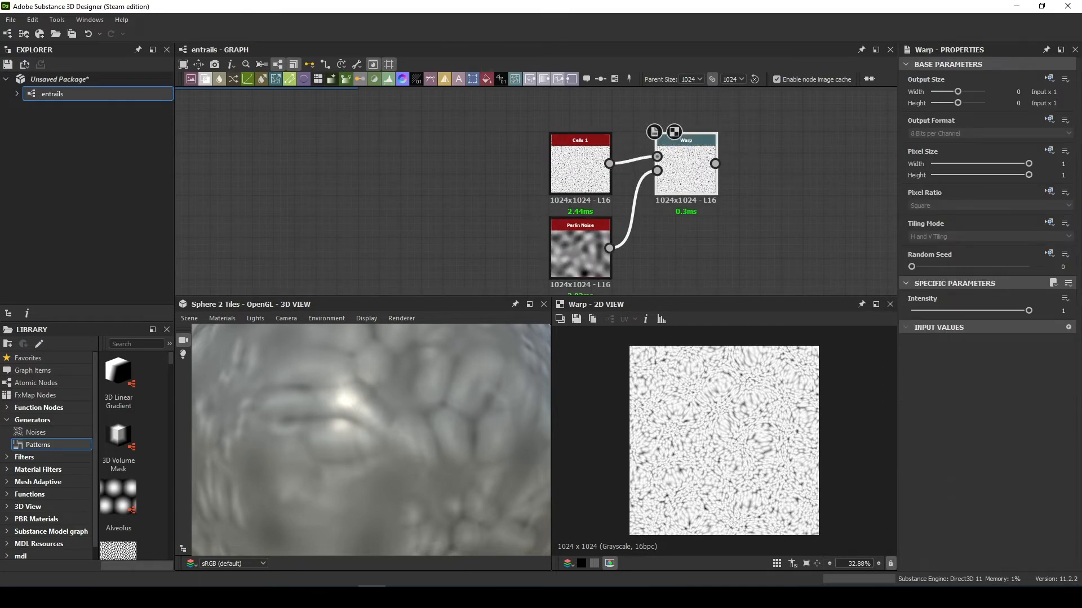
pyautogui.moveTo(1028, 310); pyautogui.dragTo(1019, 310)
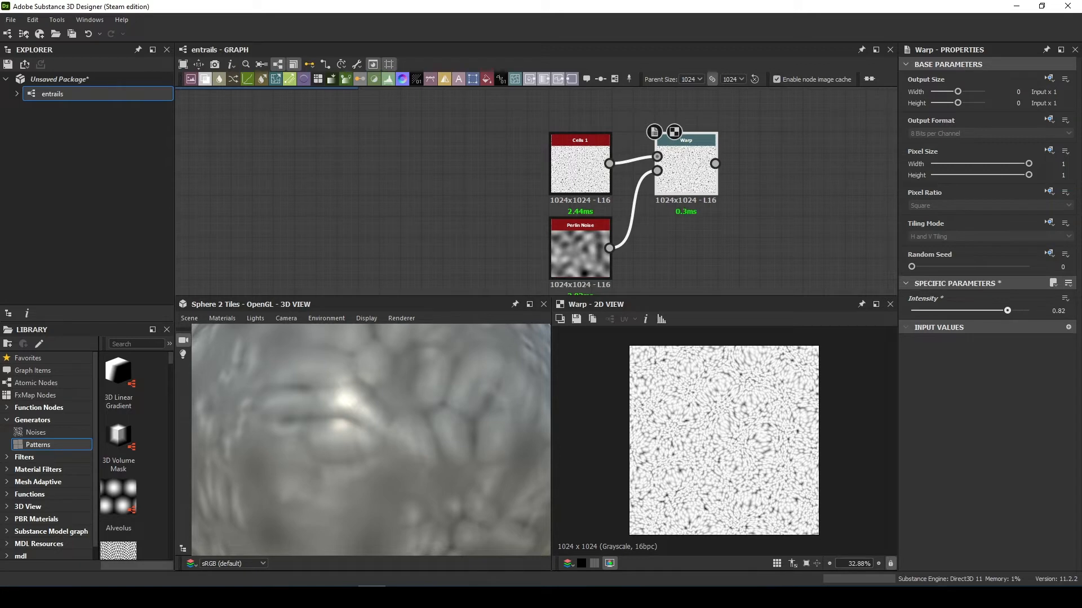
# Add a Blur HQ Grayscale node after the Warp with quality 1 and intensity 0.38
pyautogui.moveTo(687, 225); pyautogui.dragTo(514, 227, button='middle')
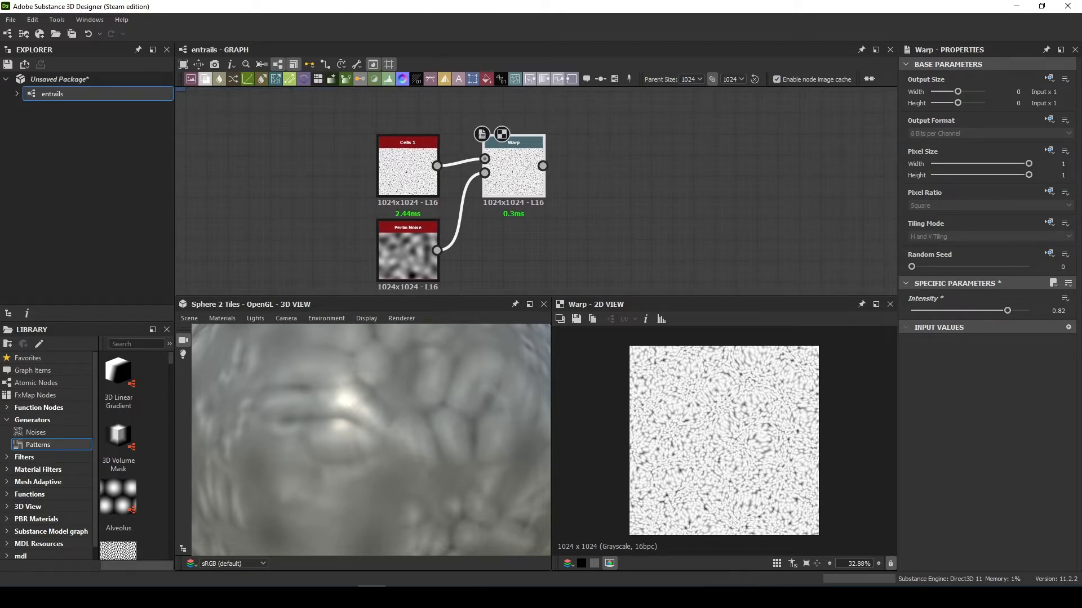
pyautogui.press('space')
pyautogui.write('blur')
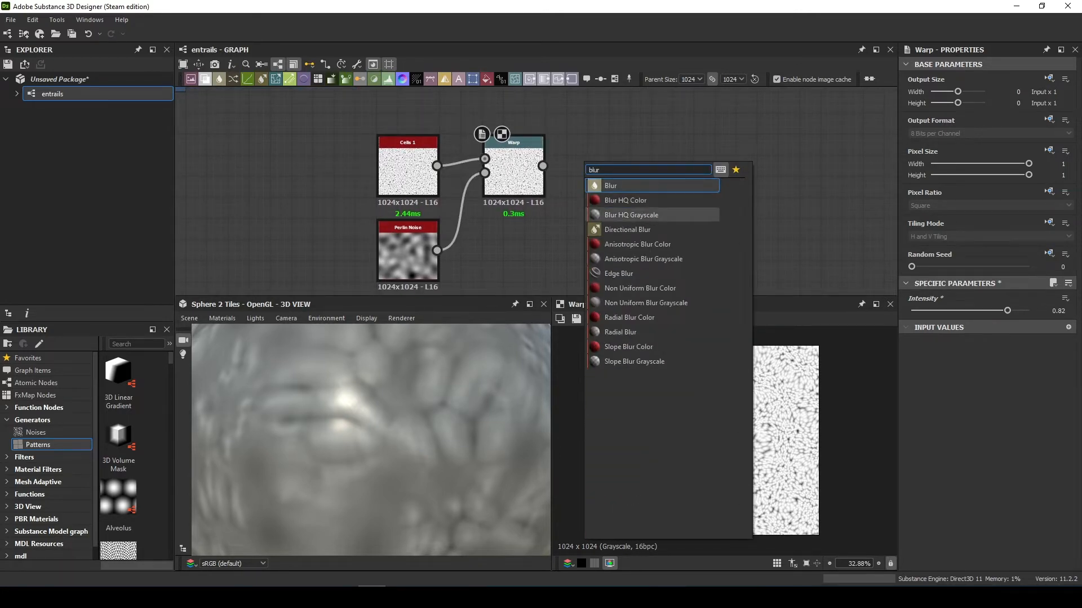
pyautogui.click(631, 215)
pyautogui.scroll(-1, 986, 450)
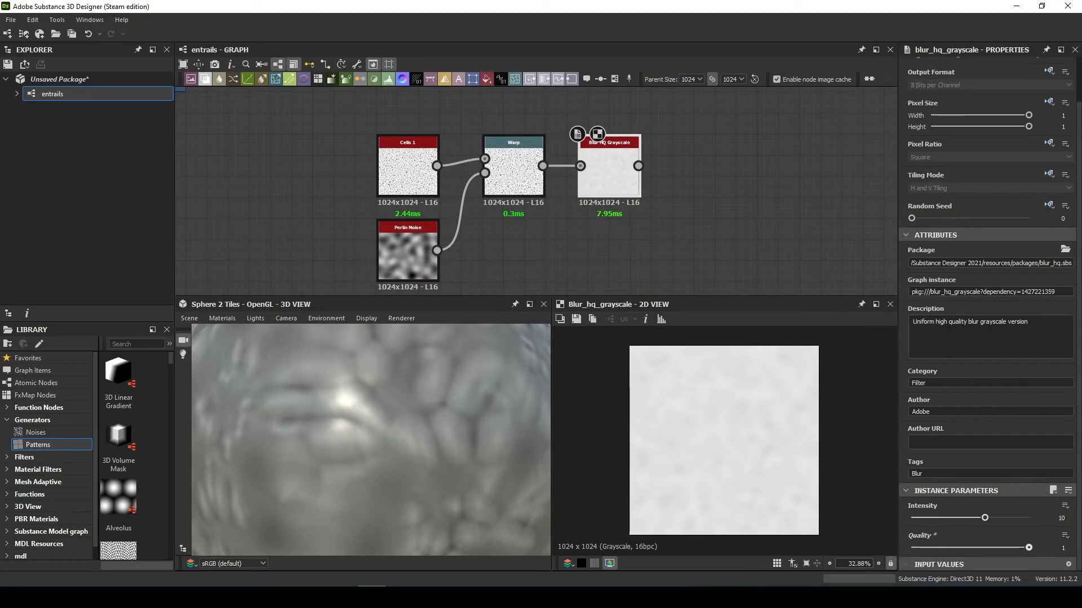
pyautogui.moveTo(985, 518); pyautogui.dragTo(916, 518)
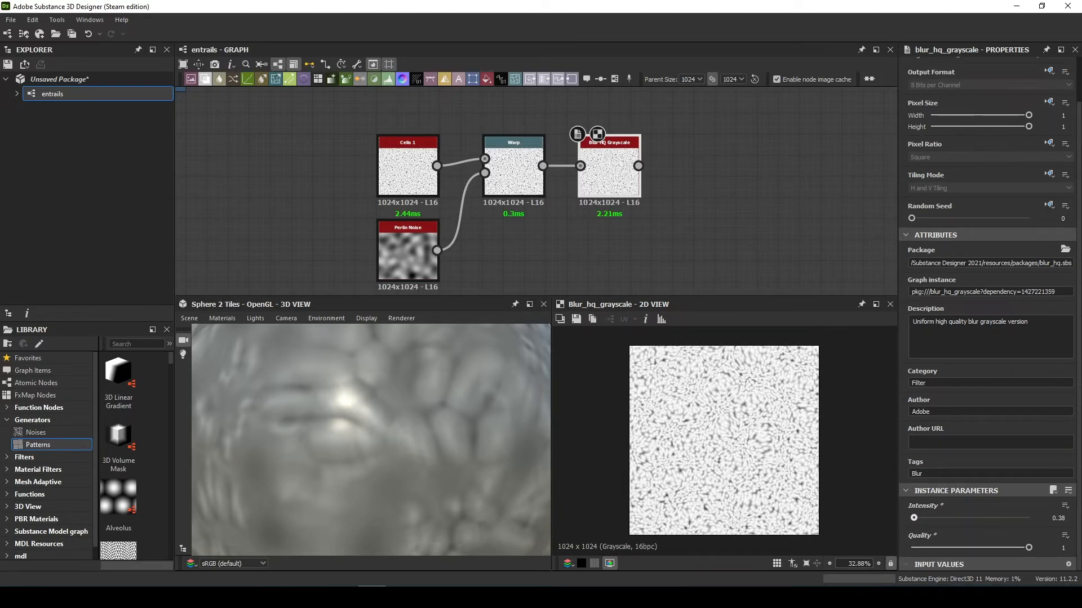
# Add a second Cells 1 node above the blur and set its scale to 95 and disorder to 0.25
pyautogui.moveTo(604, 94); pyautogui.dragTo(604, 120, button='middle')
pyautogui.click(603, 119)
pyautogui.press('space')
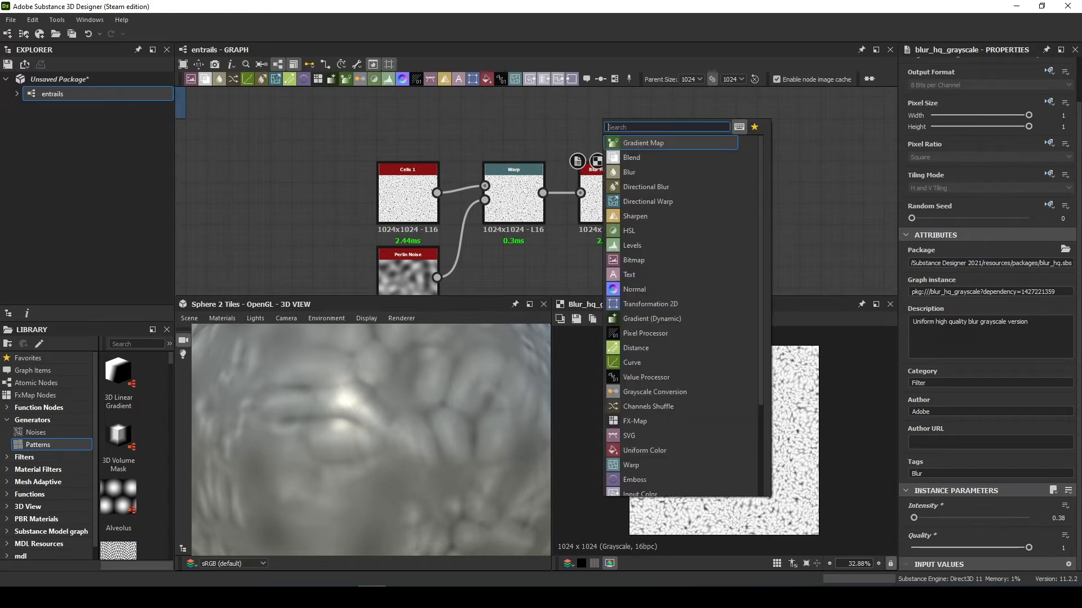
pyautogui.write('cells')
pyautogui.press('Return')
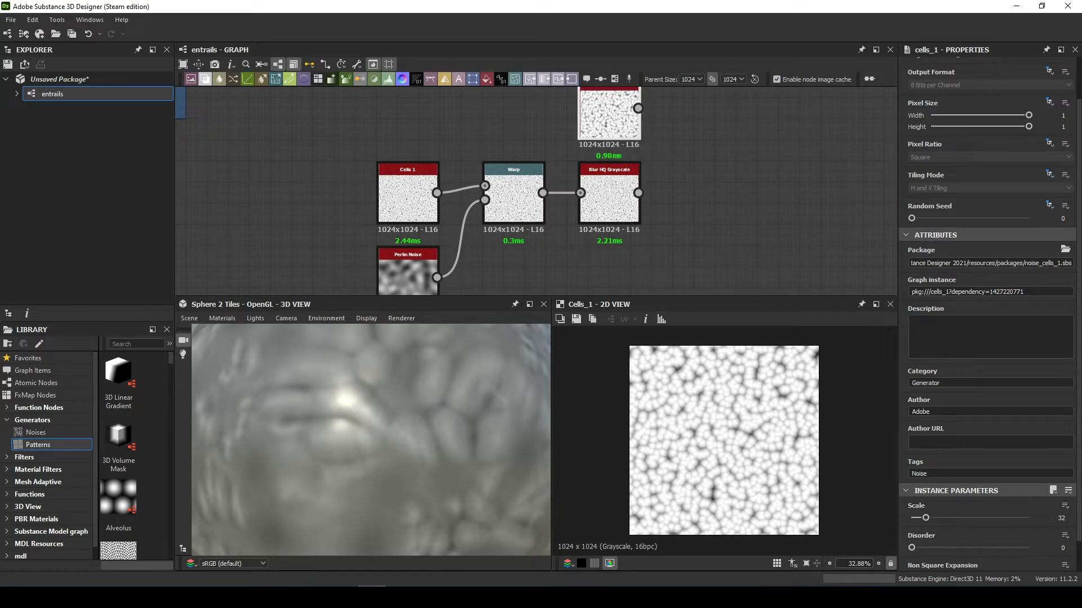
pyautogui.moveTo(925, 518); pyautogui.dragTo(953, 518)
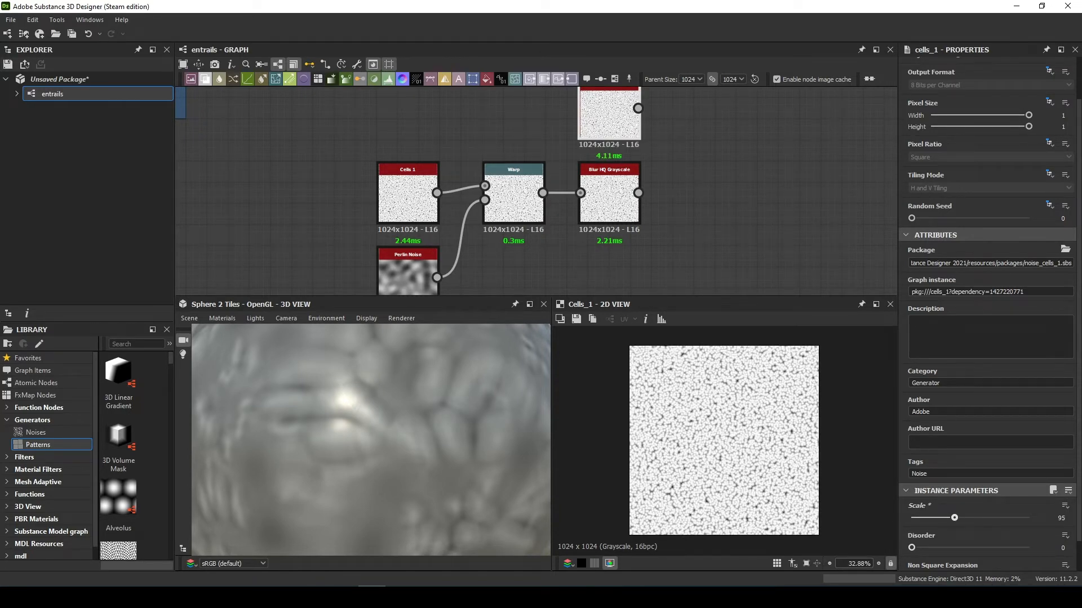
pyautogui.moveTo(911, 548); pyautogui.dragTo(940, 548)
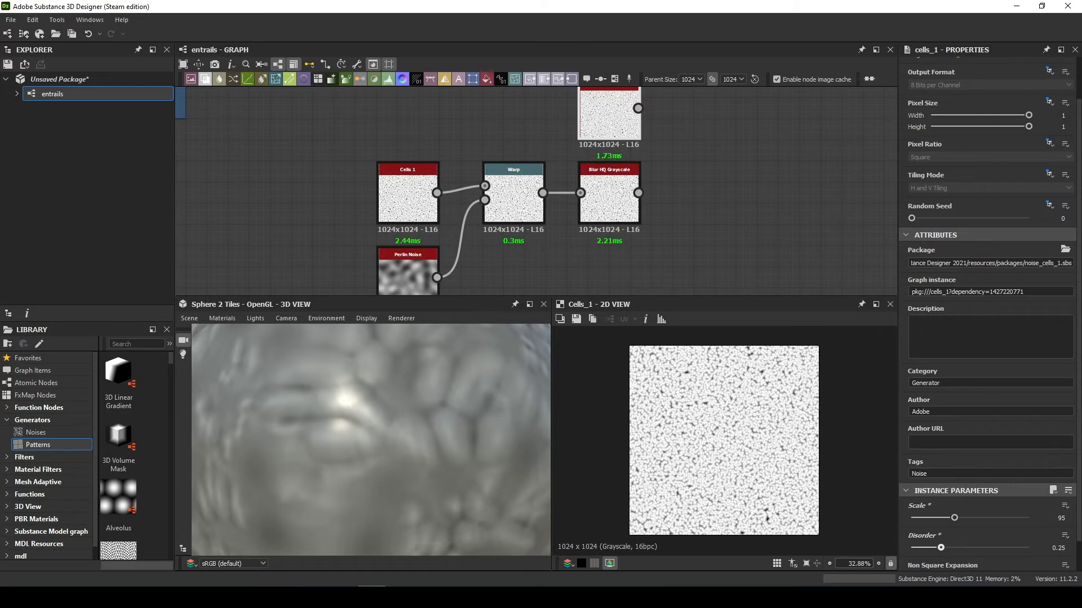
# Add a Blend node with the Warp's blurred result as background and the second Cells 1 as foreground
pyautogui.press('space')
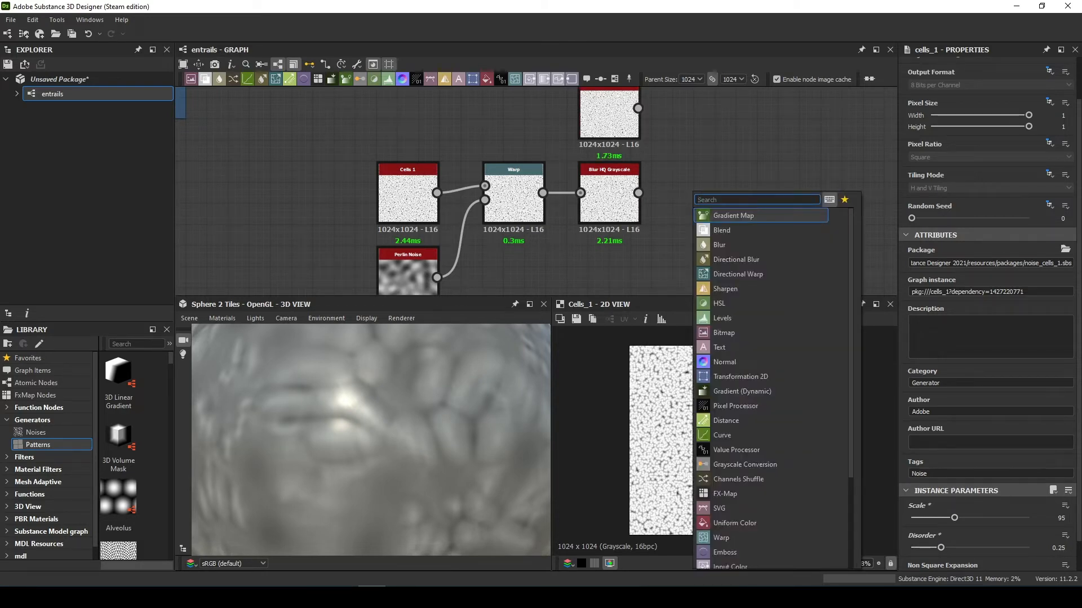
pyautogui.write('ble')
pyautogui.press('Return')
pyautogui.moveTo(693, 192); pyautogui.dragTo(714, 192)
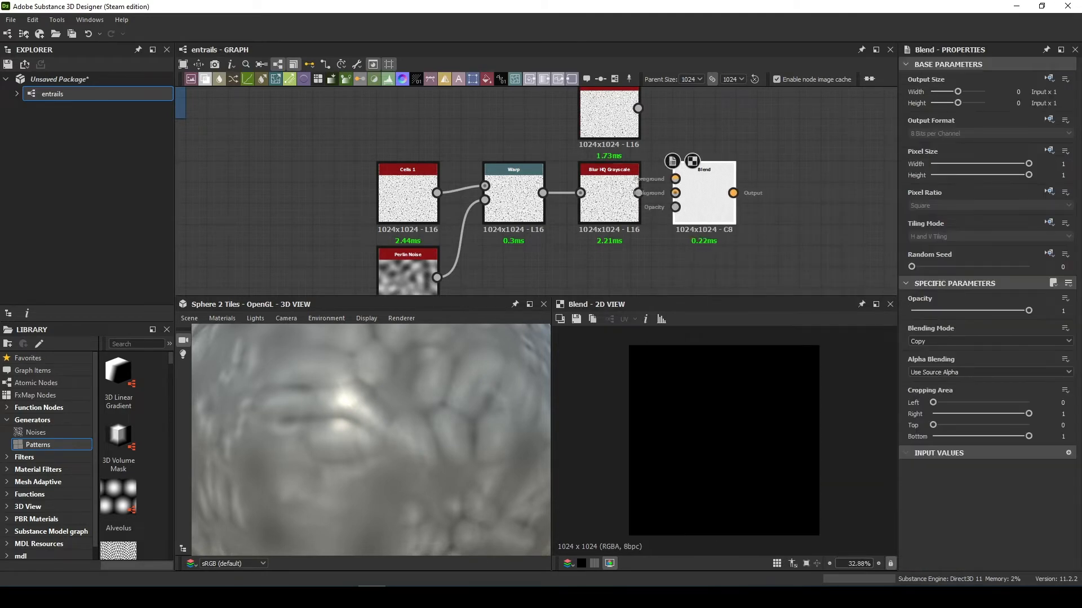
pyautogui.moveTo(638, 192); pyautogui.dragTo(675, 193)
pyautogui.moveTo(637, 109); pyautogui.dragTo(675, 179)
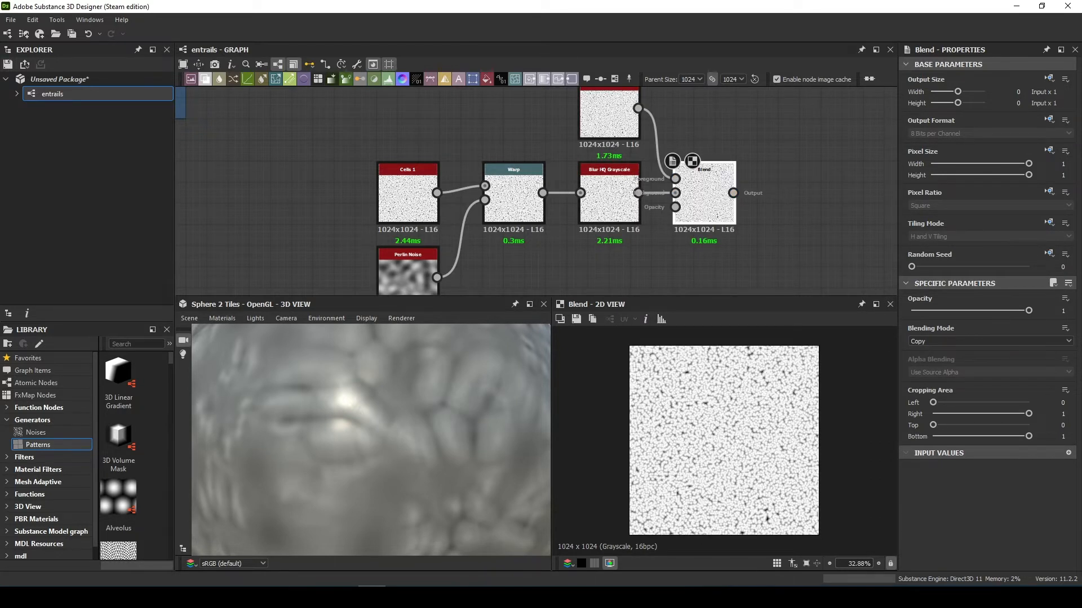
# Set the new Blend's blending mode to Max (Lighten) and its opacity to 0.39
pyautogui.click(989, 341)
pyautogui.click(935, 387)
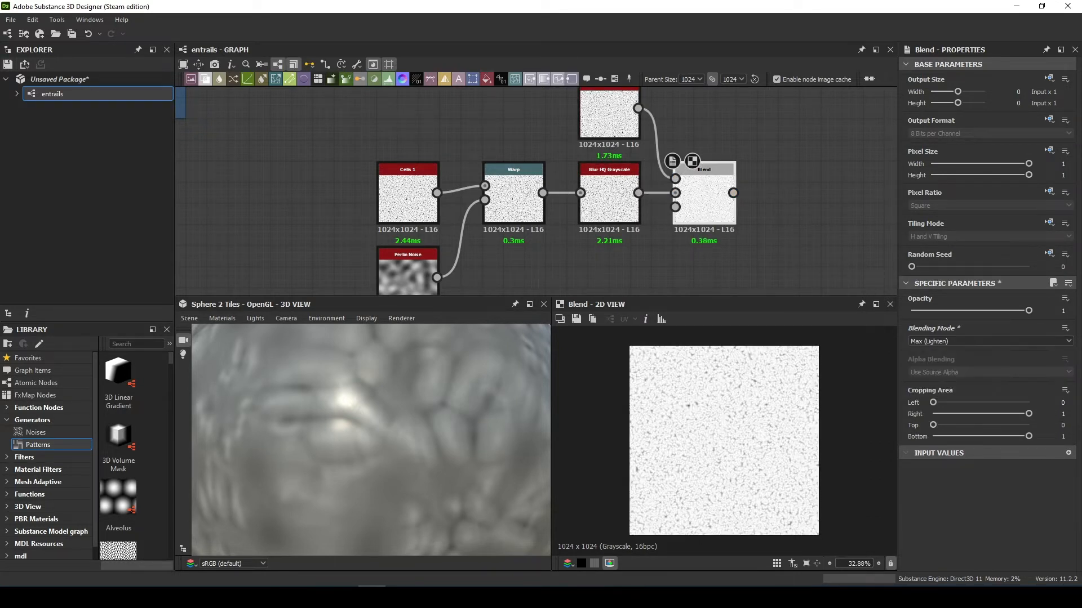
pyautogui.moveTo(1028, 310); pyautogui.dragTo(954, 310)
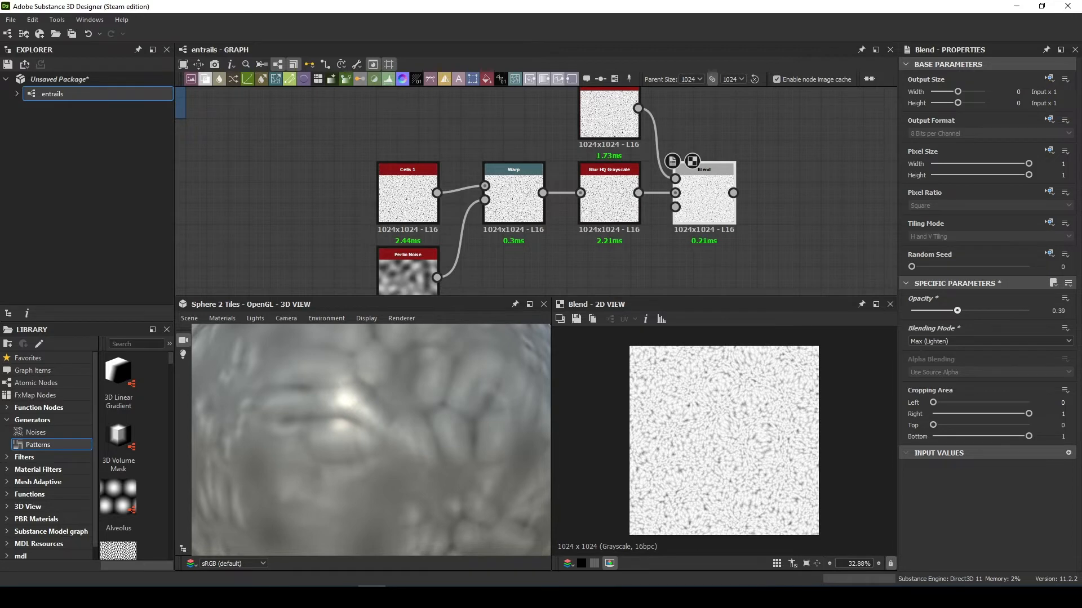
# Add a third Cells 1 node beyond the lightening Blend and set its scale to 52
pyautogui.scroll(1, 724, 440)
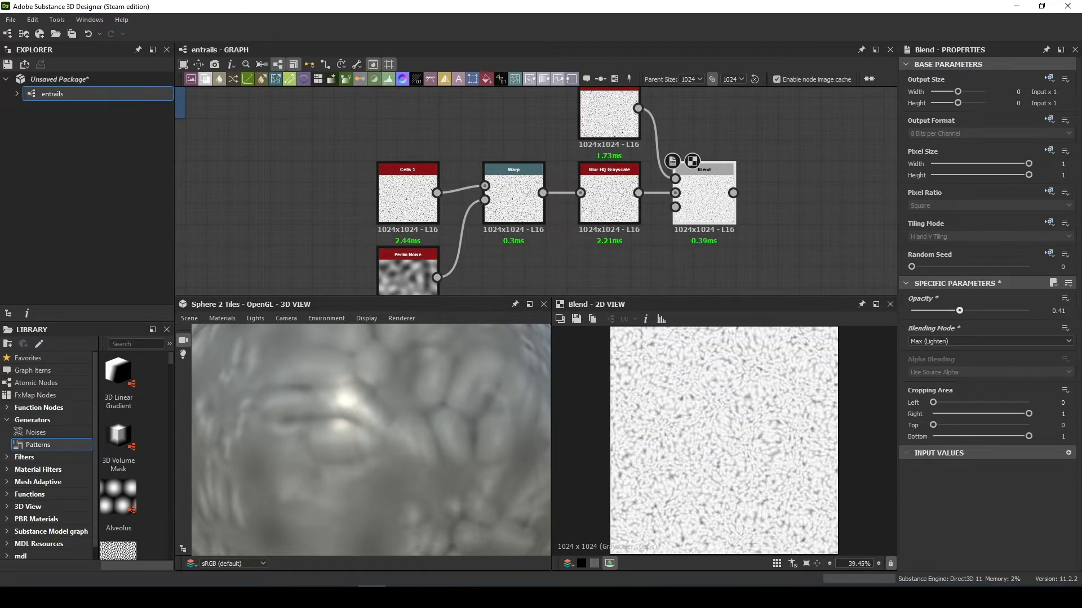
pyautogui.moveTo(752, 119); pyautogui.dragTo(600, 138, button='middle')
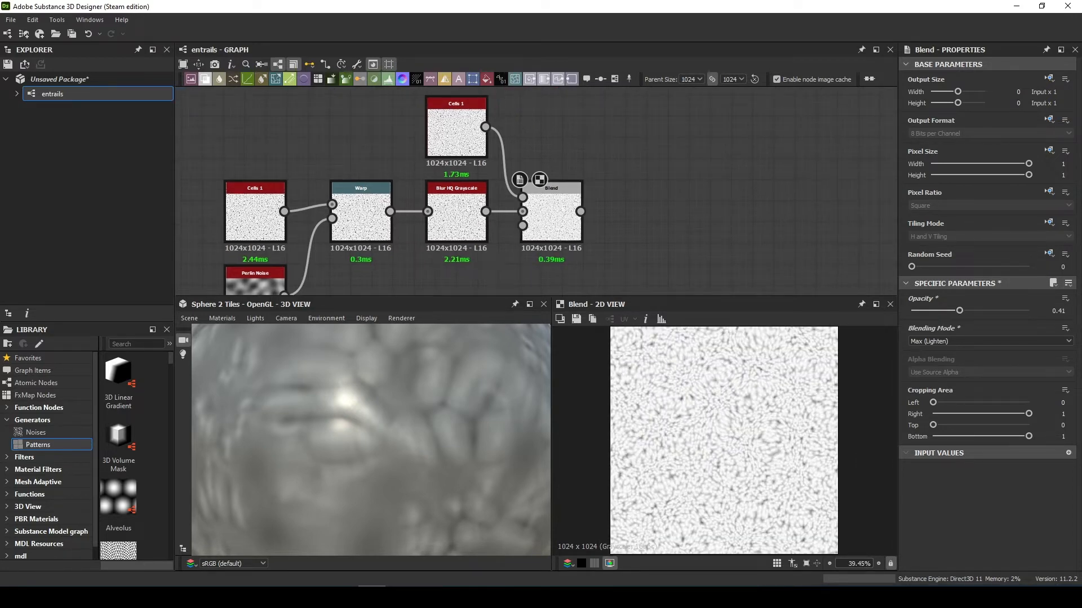
pyautogui.press('space')
pyautogui.write('cells')
pyautogui.press('Return')
pyautogui.moveTo(597, 127); pyautogui.dragTo(614, 127)
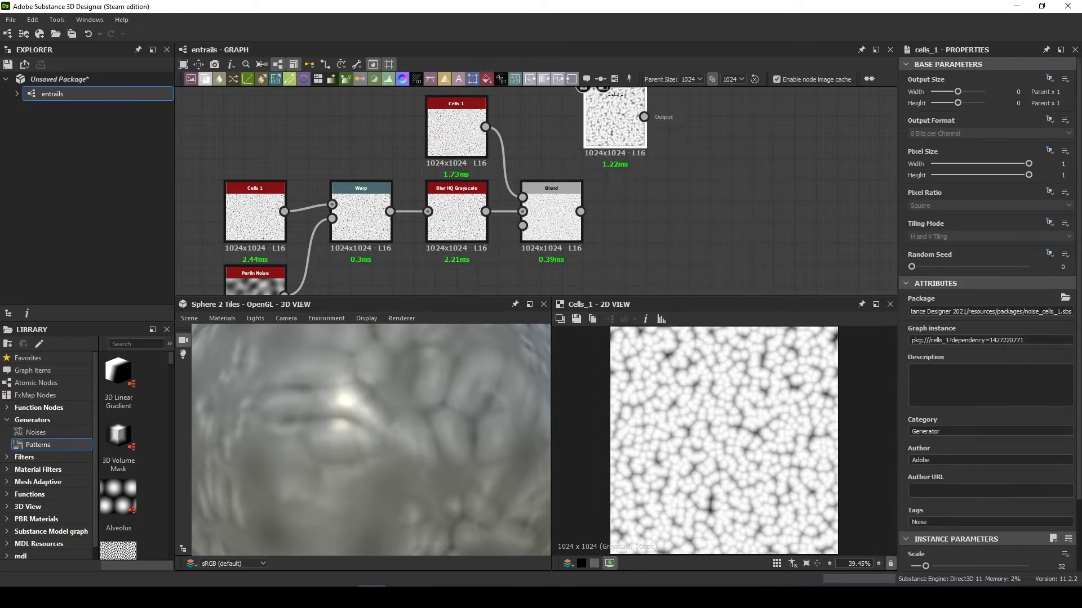
pyautogui.scroll(-1, 986, 479)
pyautogui.moveTo(926, 532); pyautogui.dragTo(935, 532)
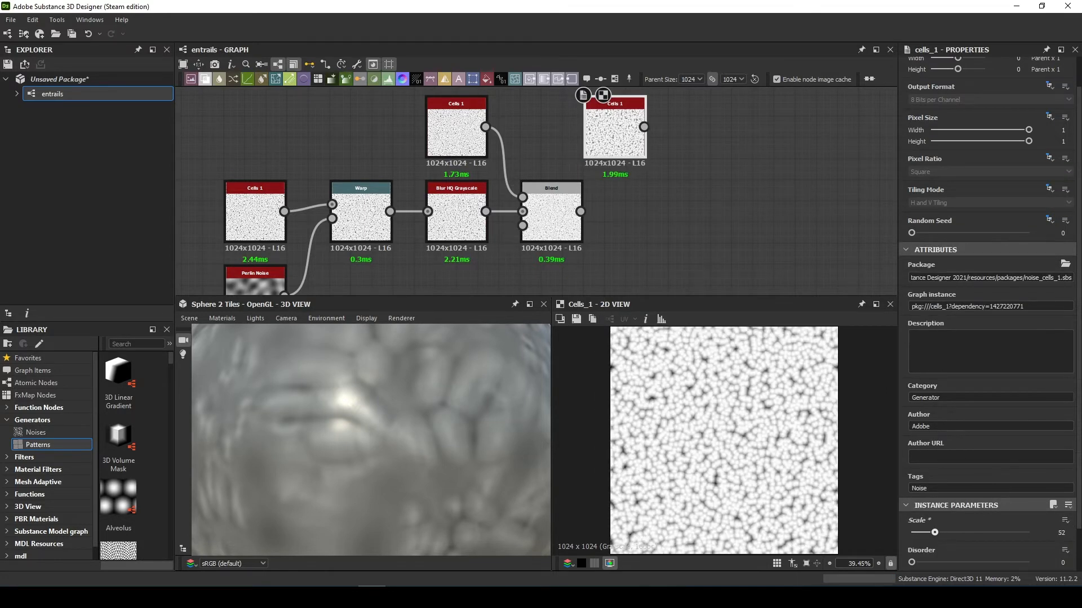
# Add a Blend node in Max (Lighten) mode with the previous Blend as background and the third Cells 1 as foreground
pyautogui.moveTo(563, 197); pyautogui.dragTo(540, 191, button='middle')
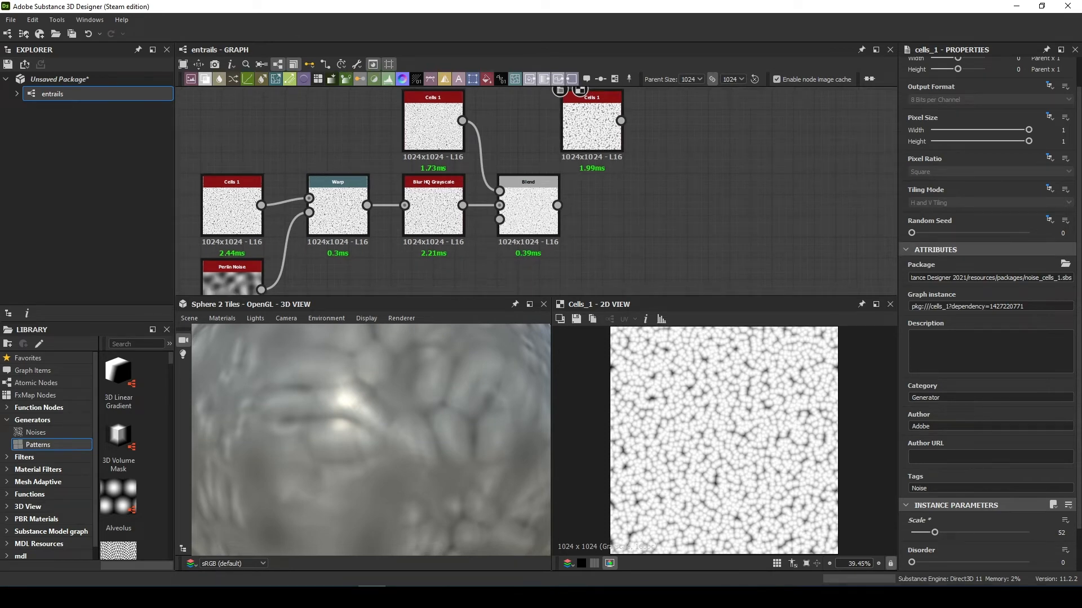
pyautogui.press('space')
pyautogui.write('blend')
pyautogui.press('Return')
pyautogui.moveTo(656, 208); pyautogui.dragTo(677, 208)
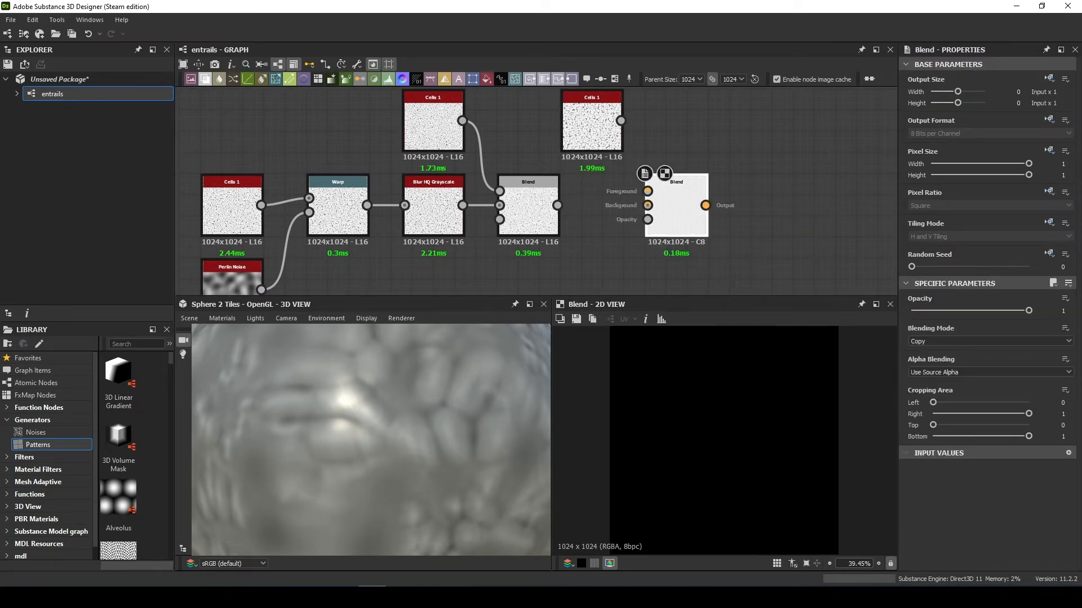
pyautogui.moveTo(621, 120); pyautogui.dragTo(647, 191)
pyautogui.moveTo(558, 205); pyautogui.dragTo(648, 205)
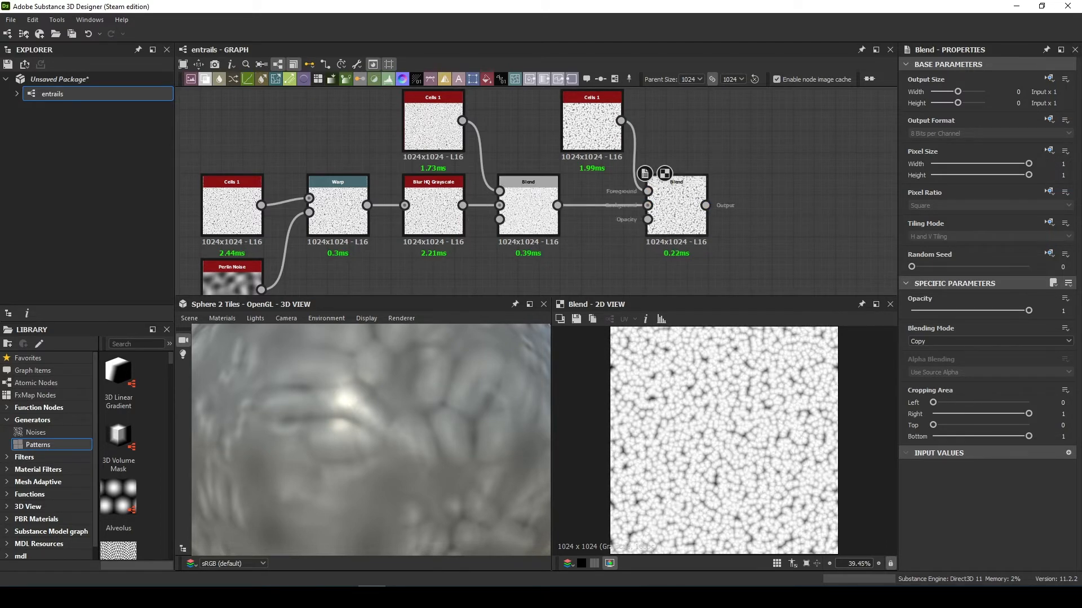
pyautogui.click(990, 342)
pyautogui.click(929, 387)
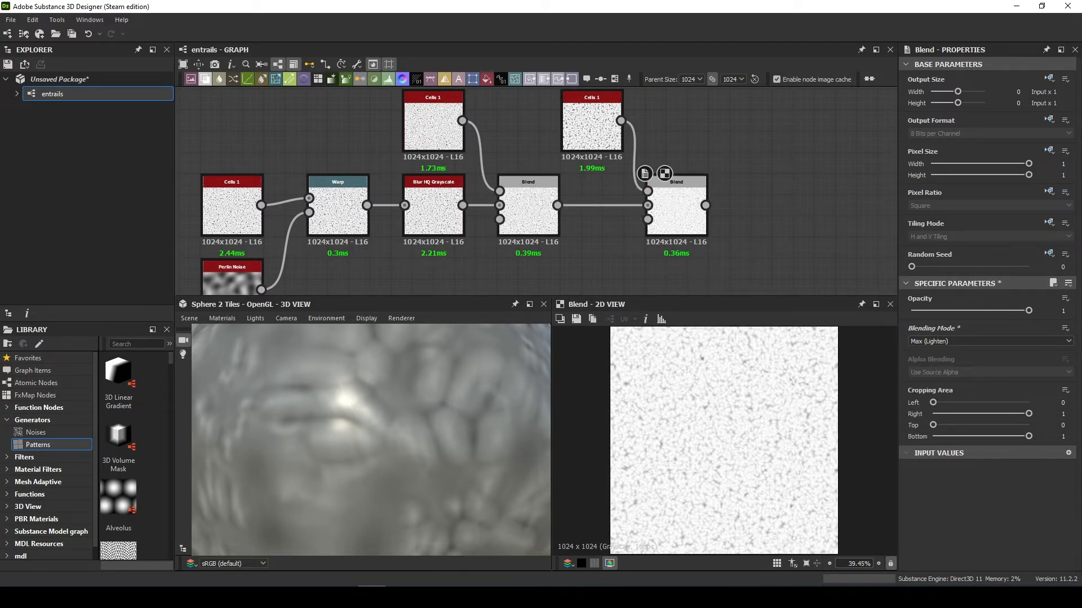
# Add a Cells 4 node above the latest Blend and set its scale to 151
pyautogui.moveTo(710, 128); pyautogui.dragTo(600, 154, button='middle')
pyautogui.press('space')
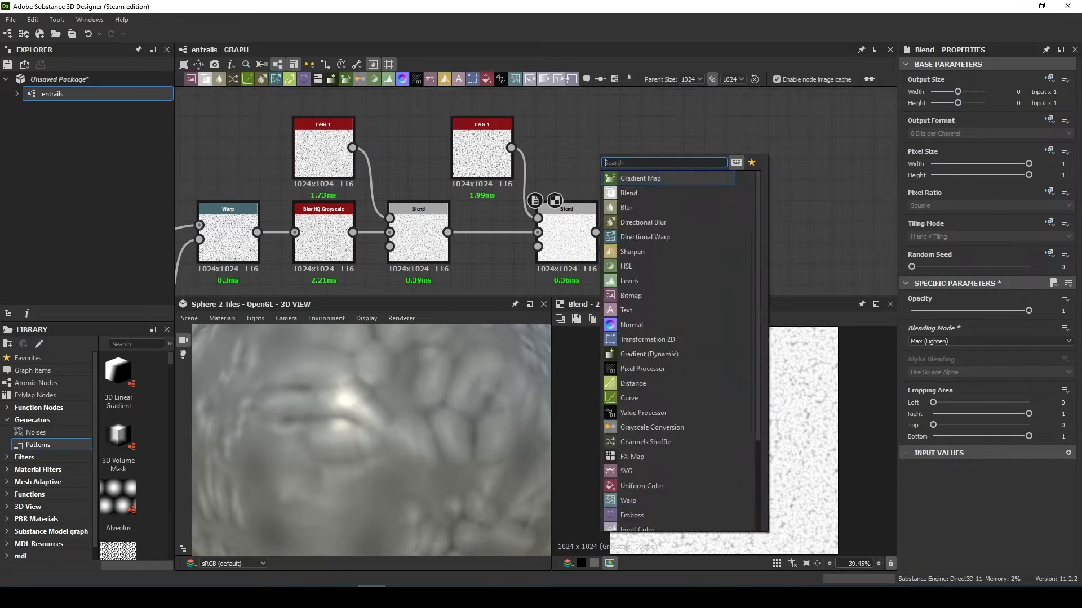
pyautogui.write('cells')
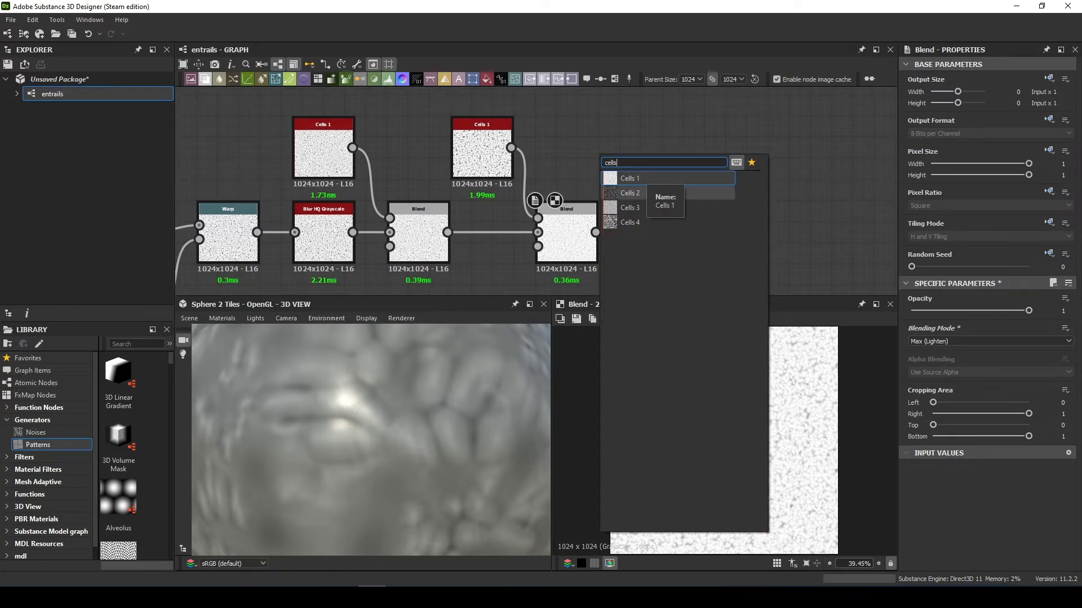
pyautogui.click(664, 222)
pyautogui.moveTo(615, 154); pyautogui.dragTo(637, 152)
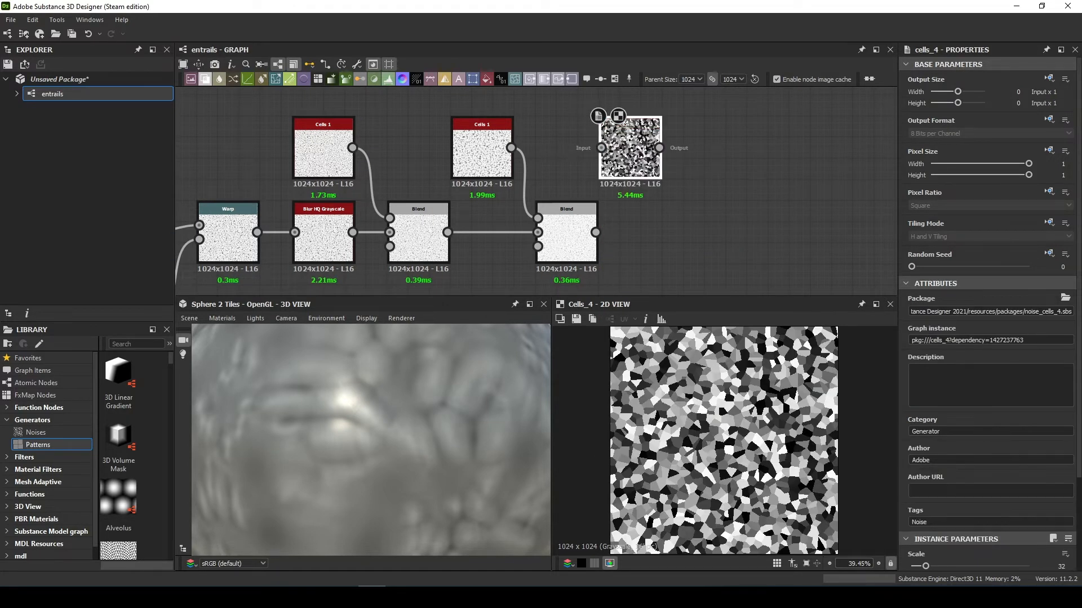
pyautogui.moveTo(925, 566); pyautogui.dragTo(980, 566)
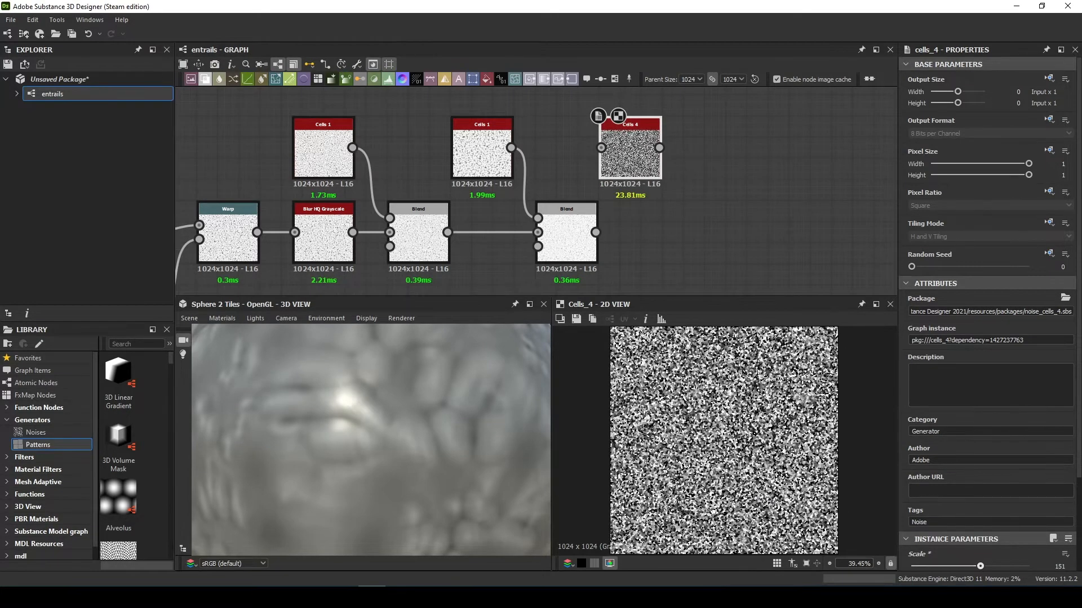
# Add a Blur HQ Grayscale node after Cells 4 with quality 1 and intensity 1.61
pyautogui.moveTo(689, 161); pyautogui.dragTo(671, 149, button='middle')
pyautogui.press('space')
pyautogui.write('blur')
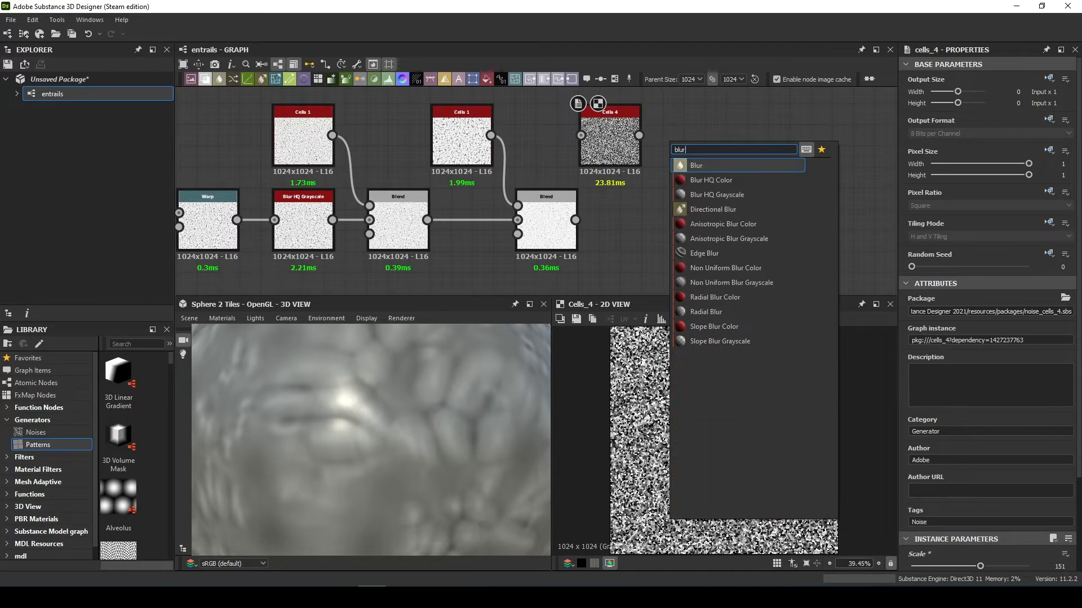
pyautogui.click(717, 195)
pyautogui.scroll(-2, 968, 478)
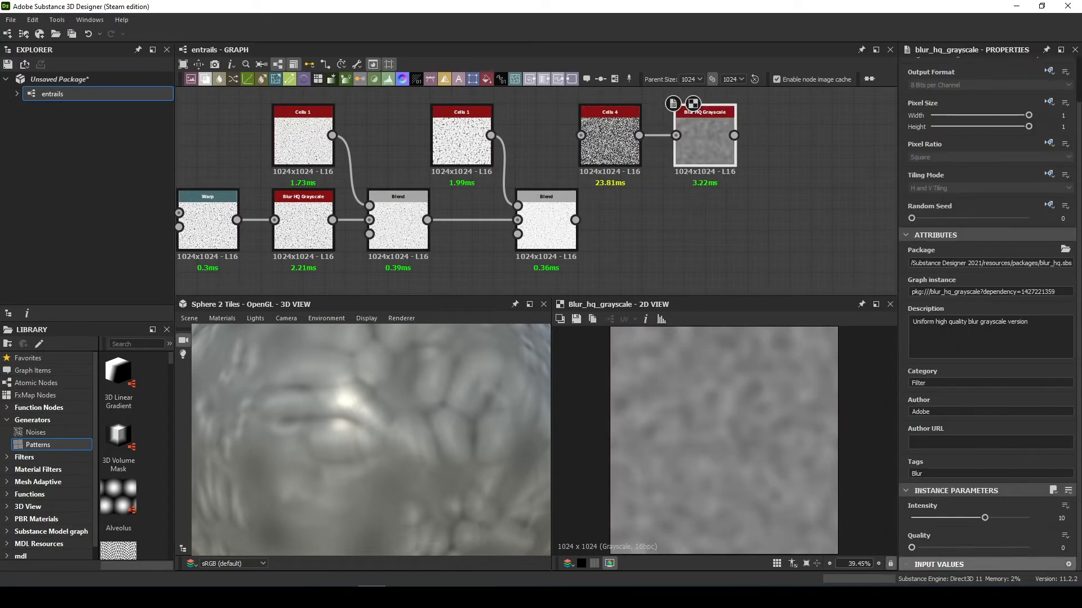
pyautogui.moveTo(911, 547); pyautogui.dragTo(1028, 548)
pyautogui.moveTo(984, 518); pyautogui.dragTo(922, 518)
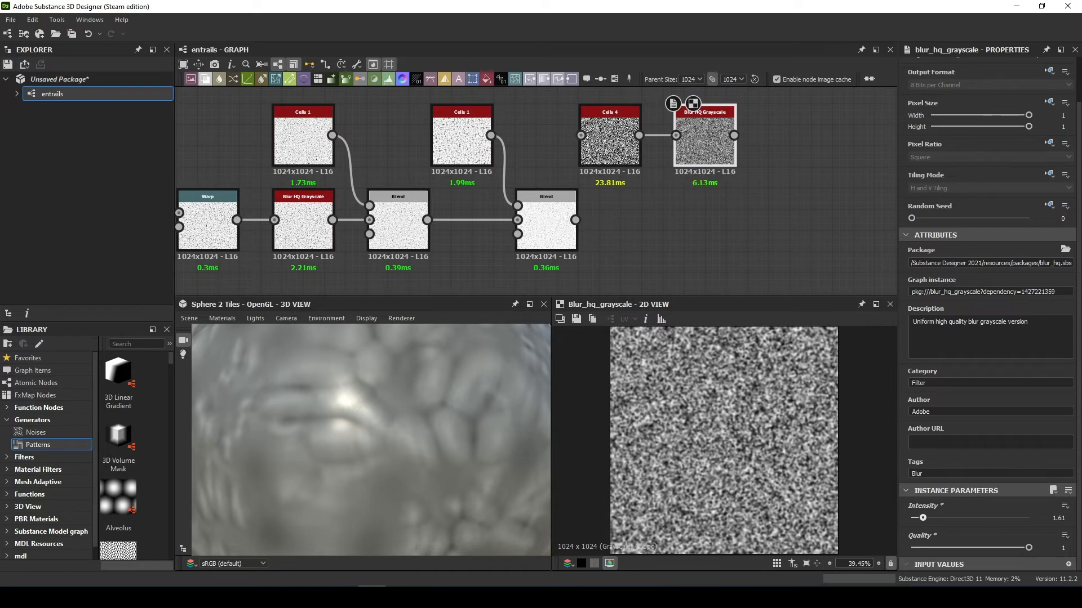
# Move the Cells 4 and blur nodes higher, and add a Blend with the blurred cells as foreground and the lightened cells as background
pyautogui.moveTo(633, 217); pyautogui.dragTo(567, 243, button='middle')
pyautogui.moveTo(524, 228); pyautogui.dragTo(560, 101)
pyautogui.press('space')
pyautogui.write('blend')
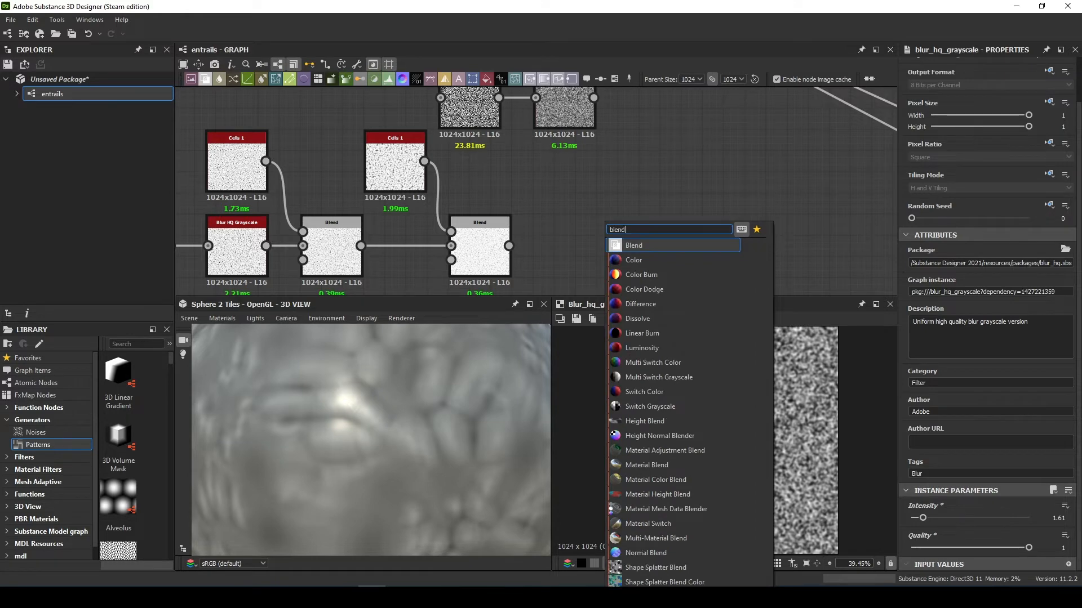
pyautogui.press('Return')
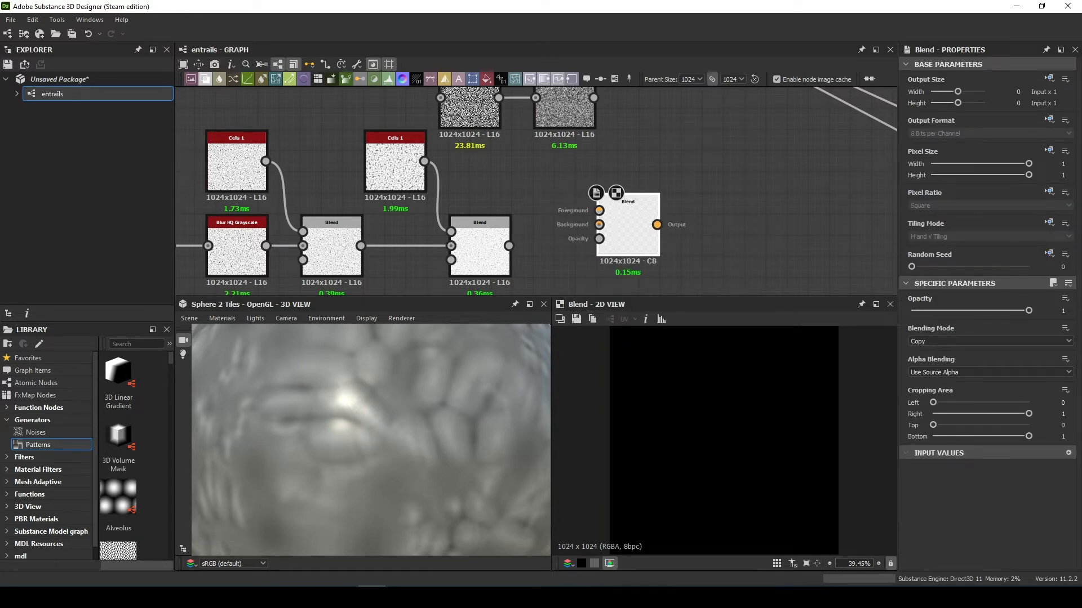
pyautogui.moveTo(509, 246); pyautogui.dragTo(593, 98)
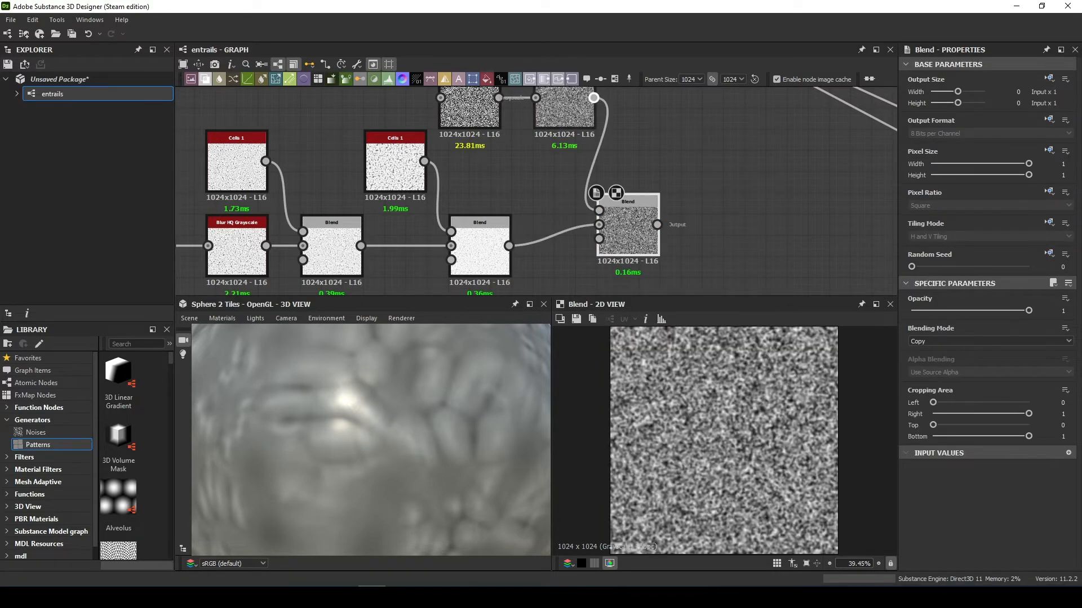
# Set the new Blend's blending mode to Subtract and its opacity to 0.49, and inspect the pattern up close
pyautogui.click(946, 341)
pyautogui.click(935, 360)
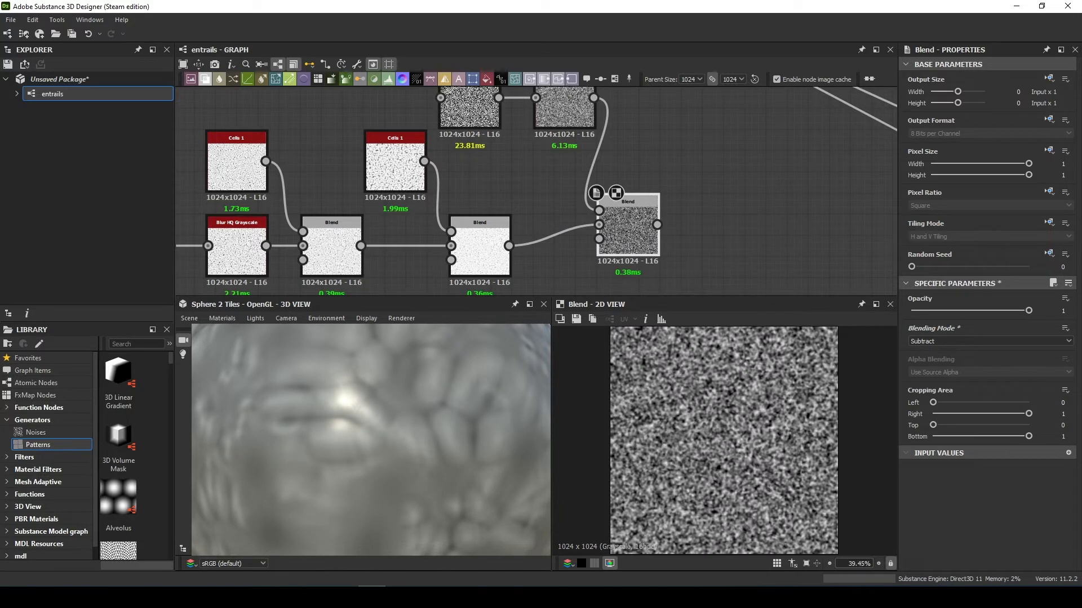
pyautogui.moveTo(1029, 310); pyautogui.dragTo(968, 310)
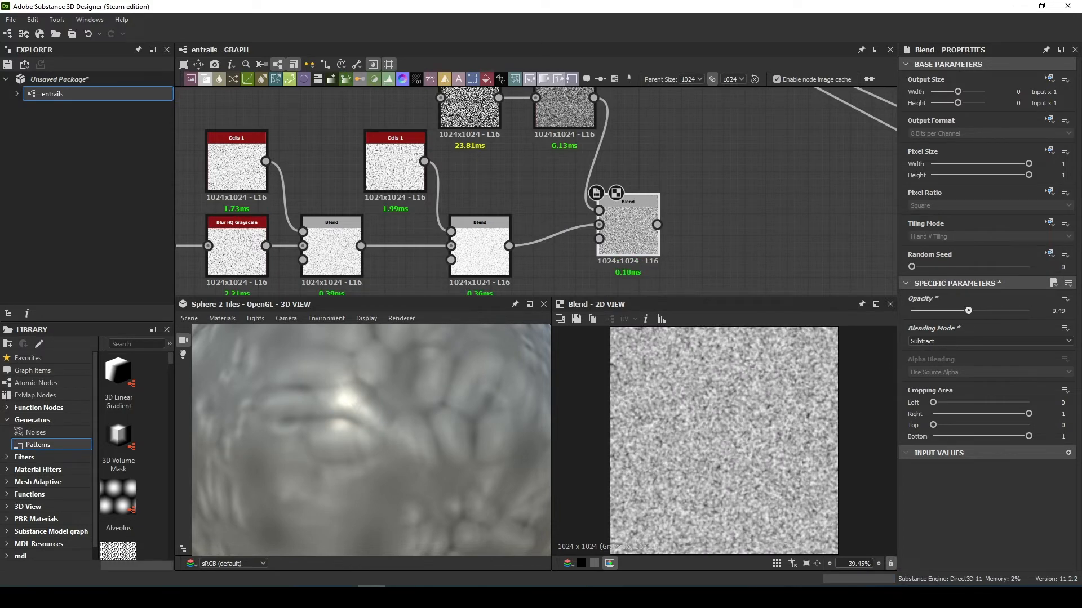
pyautogui.scroll(3, 721, 439)
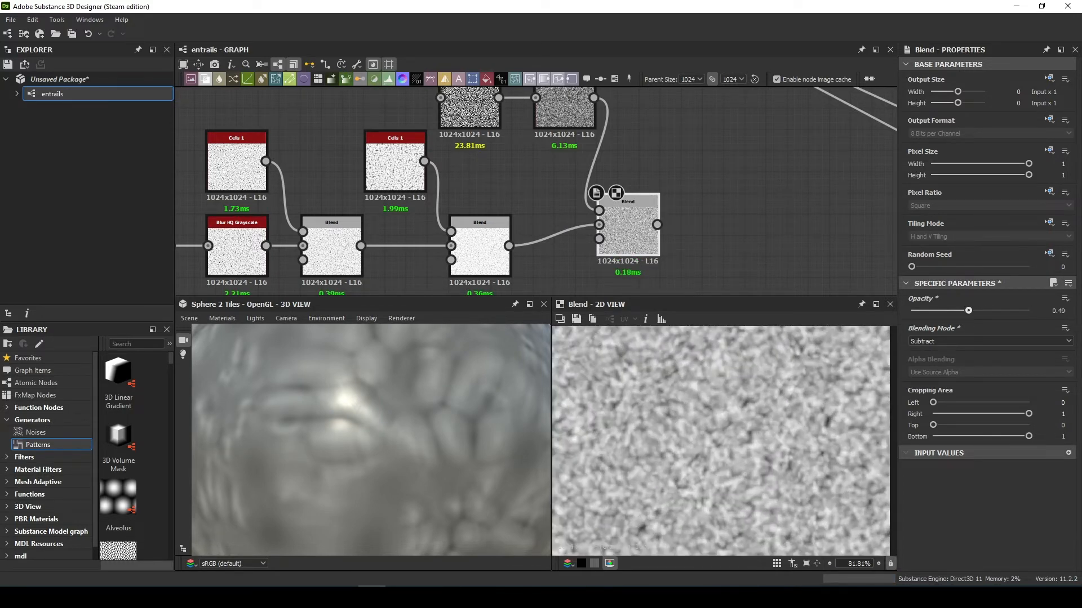
pyautogui.scroll(-3, 789, 415)
# Add a Grunge Map 004 node below the cells chain and set its contrast to 1
pyautogui.moveTo(738, 254); pyautogui.dragTo(761, 181, button='middle')
pyautogui.scroll(-2, 609, 234)
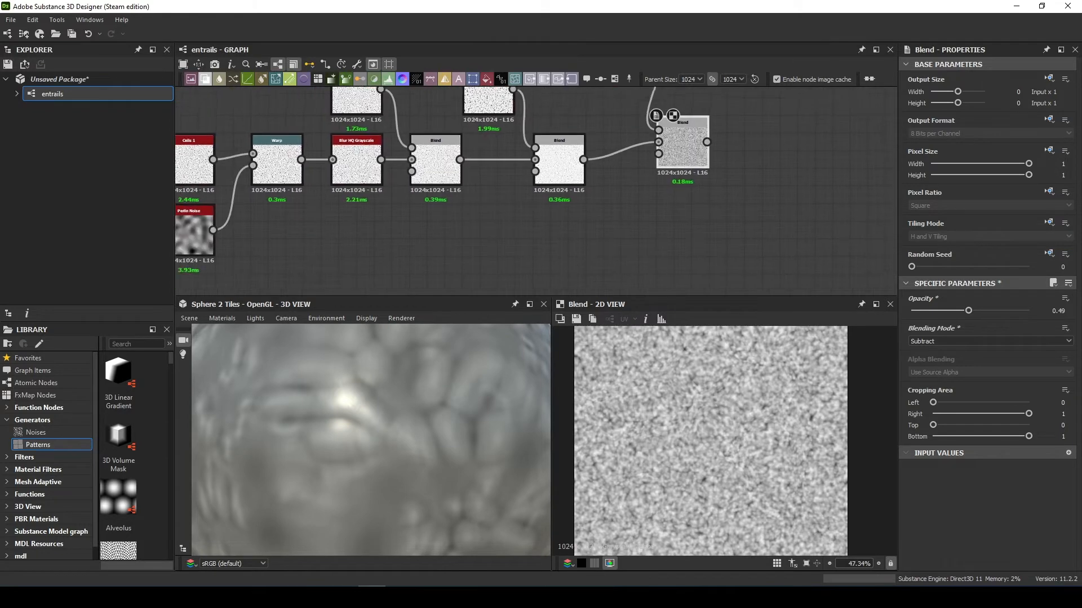
pyautogui.press('space')
pyautogui.write('grun')
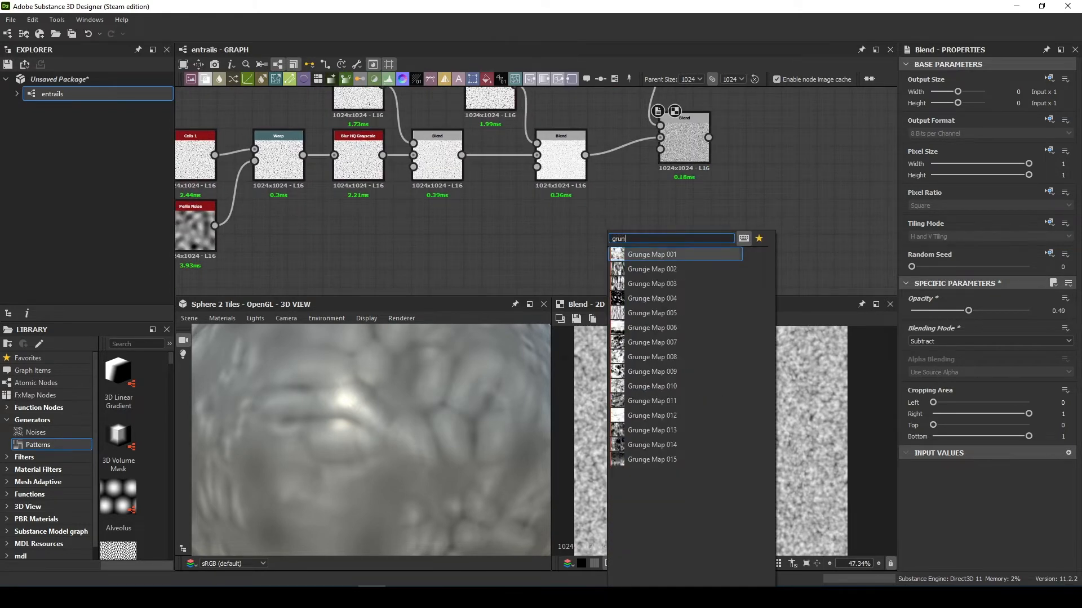
pyautogui.click(652, 299)
pyautogui.moveTo(614, 262); pyautogui.dragTo(569, 264)
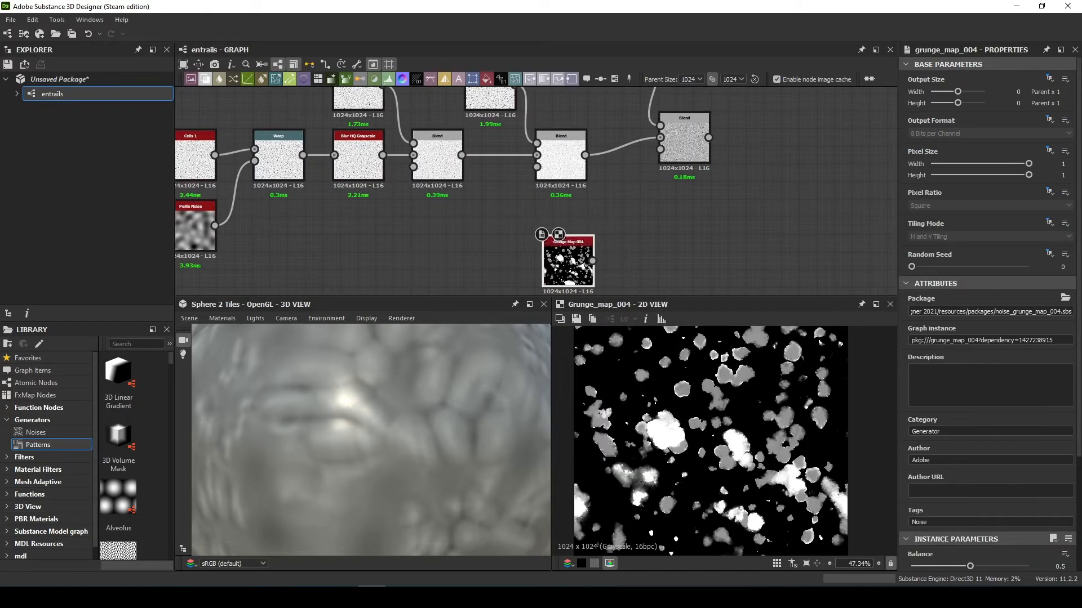
pyautogui.scroll(-4, 987, 338)
pyautogui.moveTo(970, 460); pyautogui.dragTo(1028, 460)
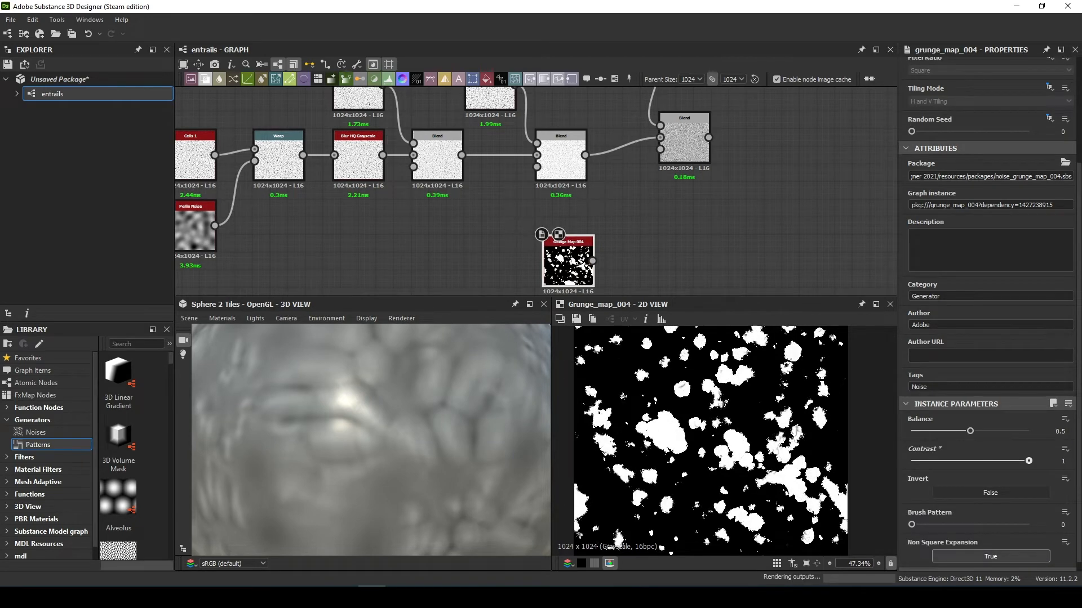
# Add a Blur HQ Grayscale node after Grunge Map 004 with quality 1 and intensity 3.37
pyautogui.press('space')
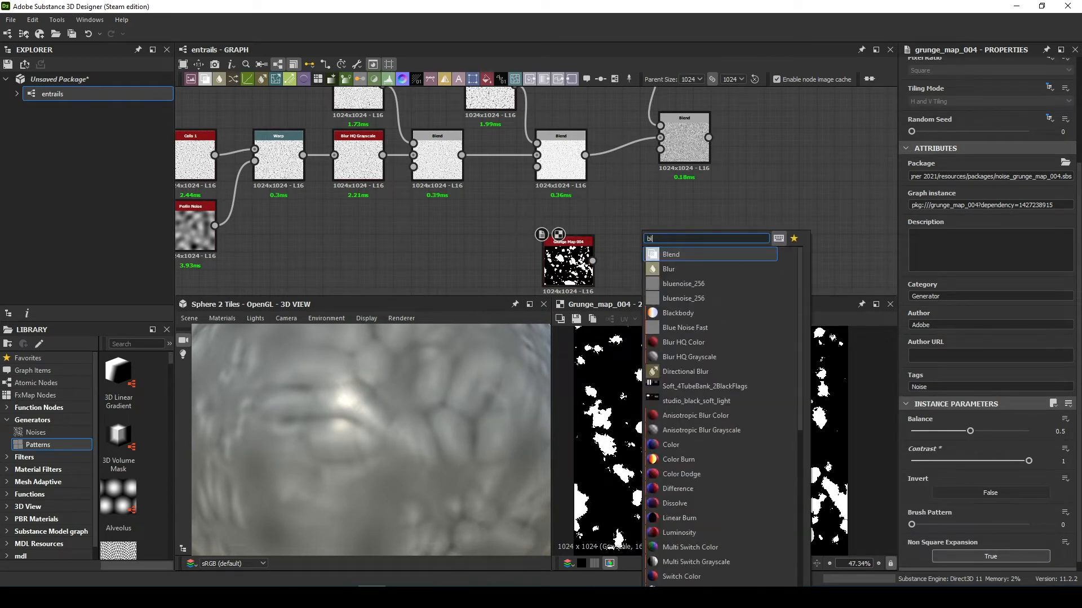
pyautogui.write('blur')
pyautogui.click(689, 284)
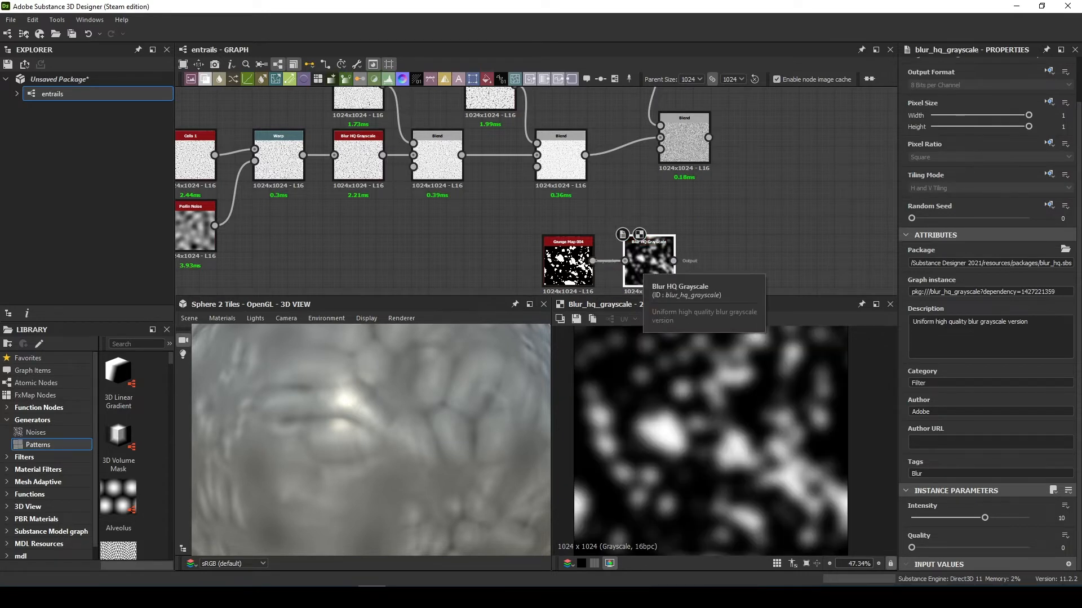
pyautogui.moveTo(985, 517); pyautogui.dragTo(938, 517)
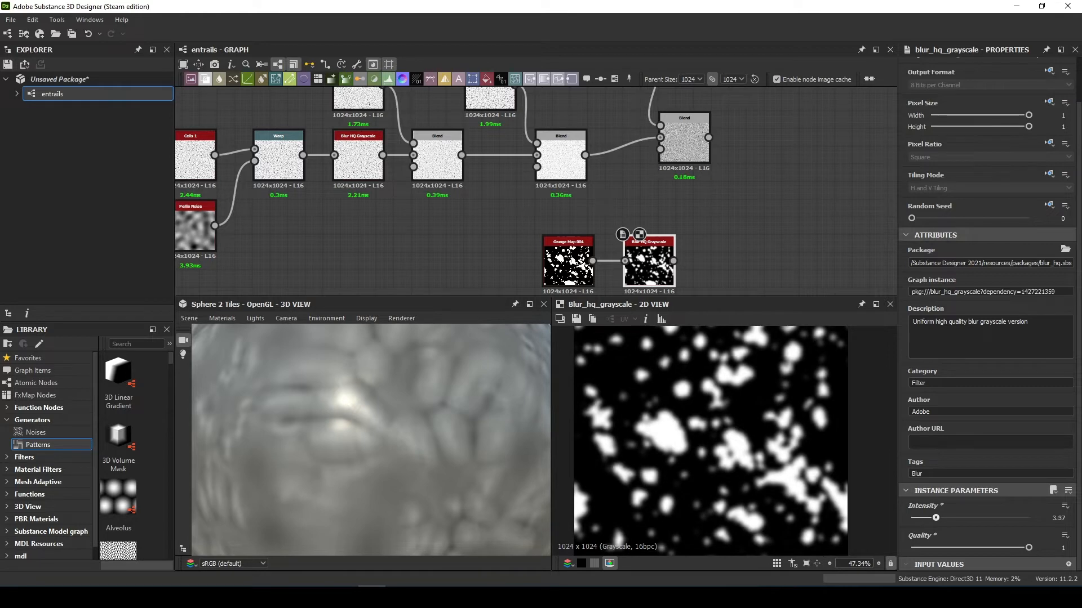
# Add a Blend node in Add Sub mode with the subtracted cells as foreground and the blurred grunge as opacity mask
pyautogui.moveTo(755, 236); pyautogui.dragTo(697, 248, button='middle')
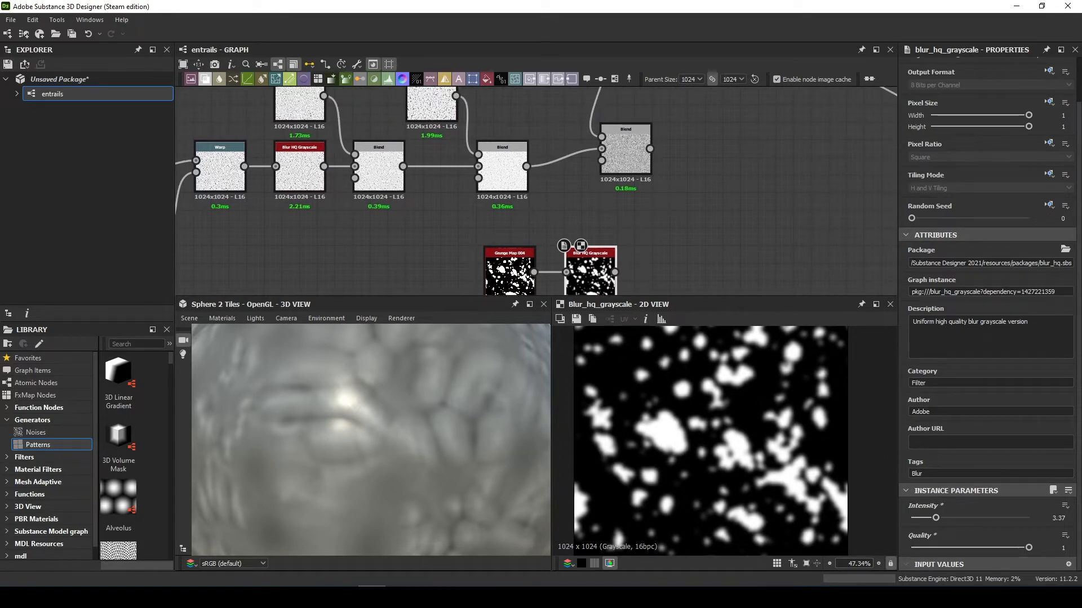
pyautogui.press('space')
pyautogui.write('blend')
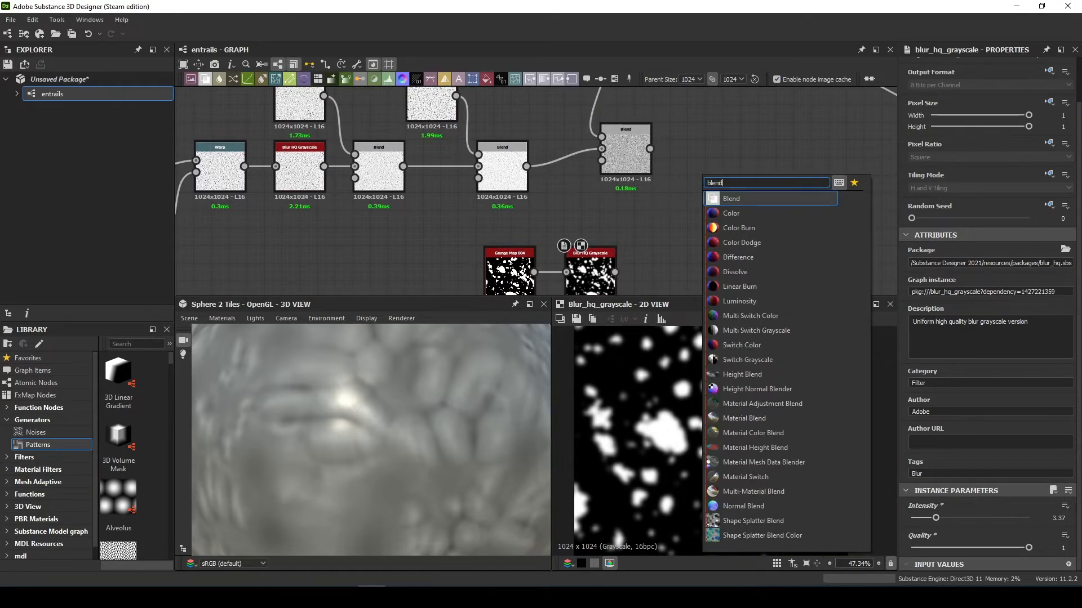
pyautogui.press('Return')
pyautogui.moveTo(696, 167); pyautogui.dragTo(714, 177)
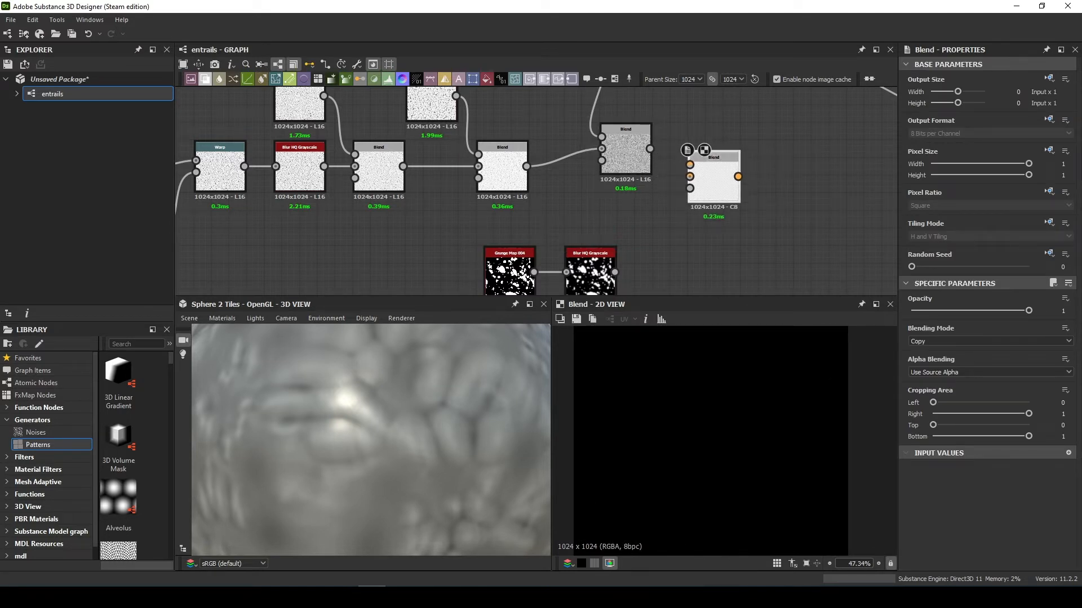
pyautogui.moveTo(614, 272); pyautogui.dragTo(689, 188)
pyautogui.moveTo(649, 148); pyautogui.dragTo(689, 164)
pyautogui.click(989, 342)
pyautogui.click(958, 373)
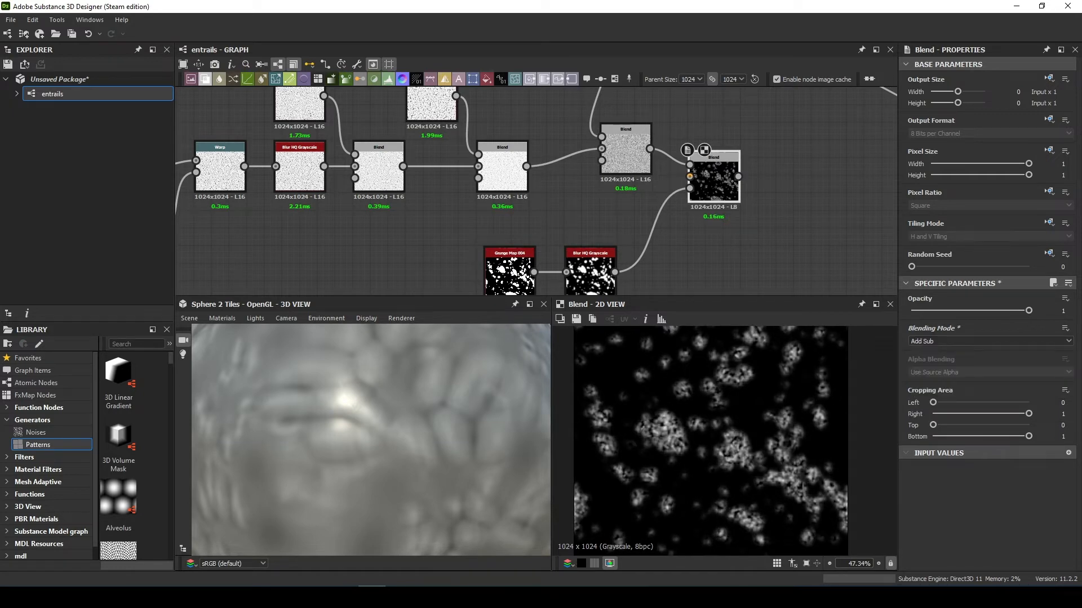
# Select the whole surface detail node chain and move it farther down and left, away from the Blood frame
pyautogui.press('f')
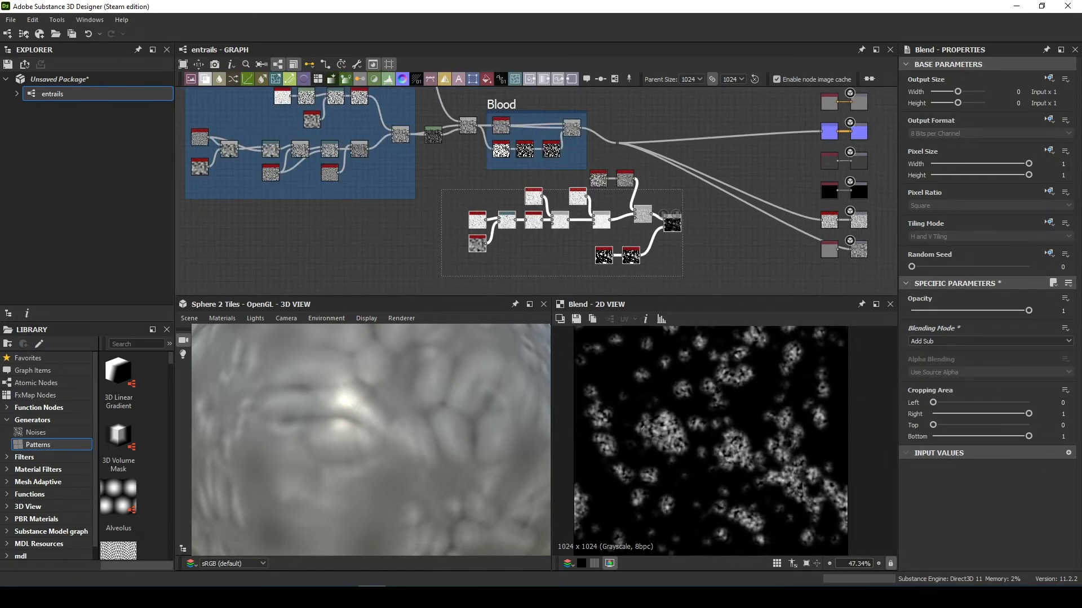
pyautogui.moveTo(682, 189); pyautogui.dragTo(689, 174)
pyautogui.moveTo(642, 214); pyautogui.dragTo(519, 268)
pyautogui.moveTo(575, 243); pyautogui.dragTo(584, 183, button='middle')
pyautogui.click(586, 180)
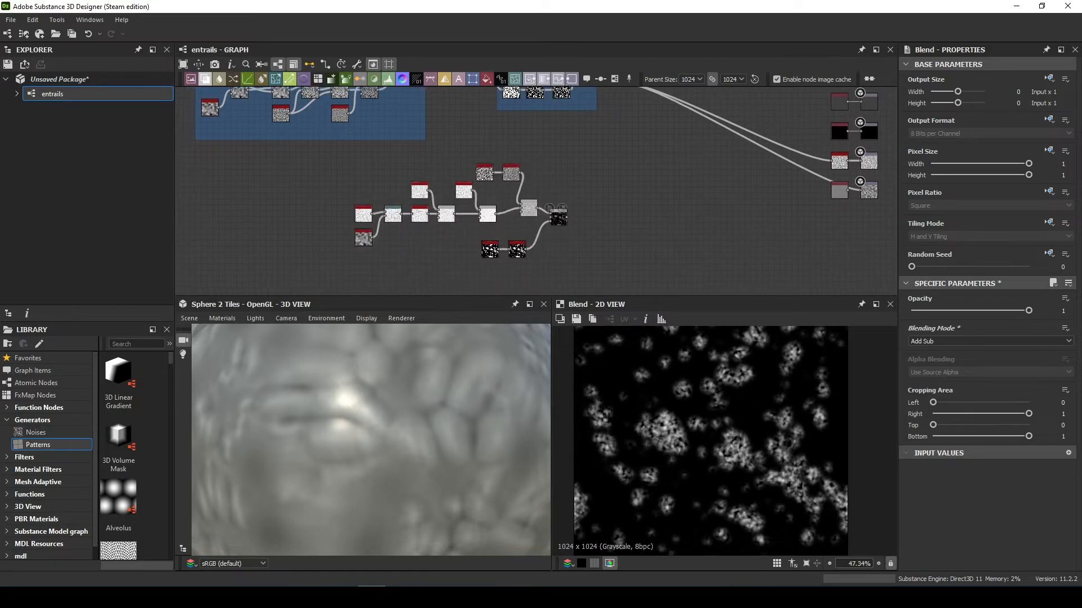
# Add a Levels node after the grunge-masked Blend and lower its output white level to slightly above half
pyautogui.scroll(5, 569, 214)
pyautogui.press('space')
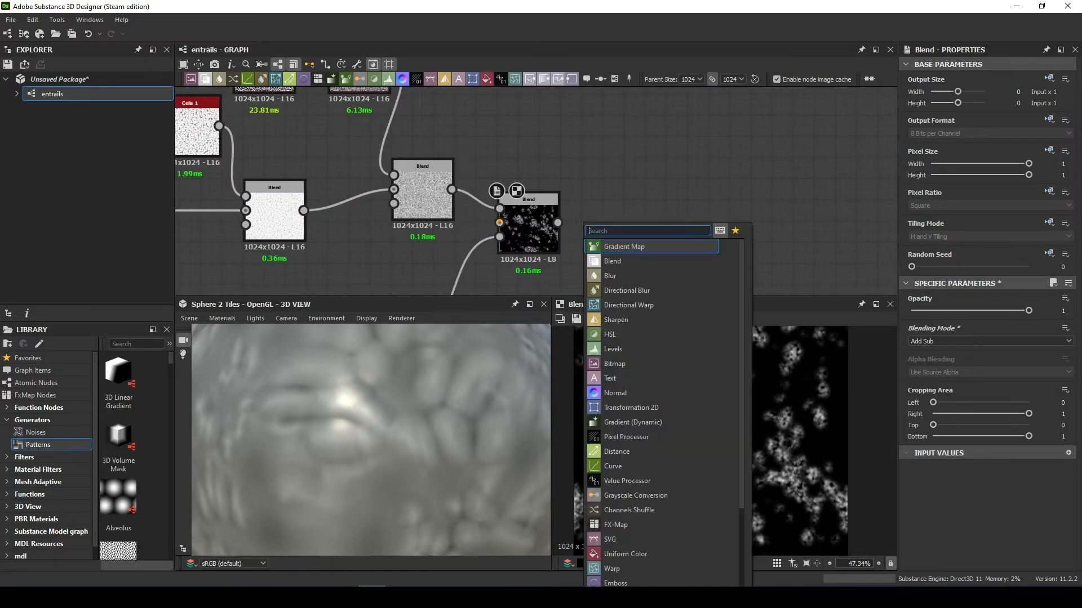
pyautogui.write('levels')
pyautogui.press('Return')
pyautogui.moveTo(591, 237); pyautogui.dragTo(634, 194)
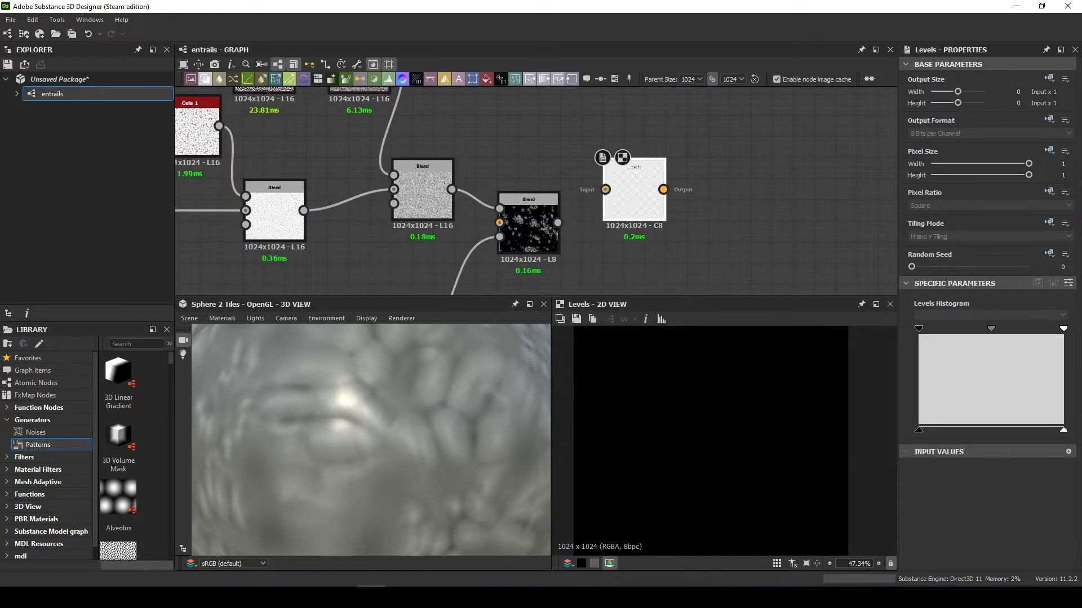
pyautogui.moveTo(557, 223); pyautogui.dragTo(605, 190)
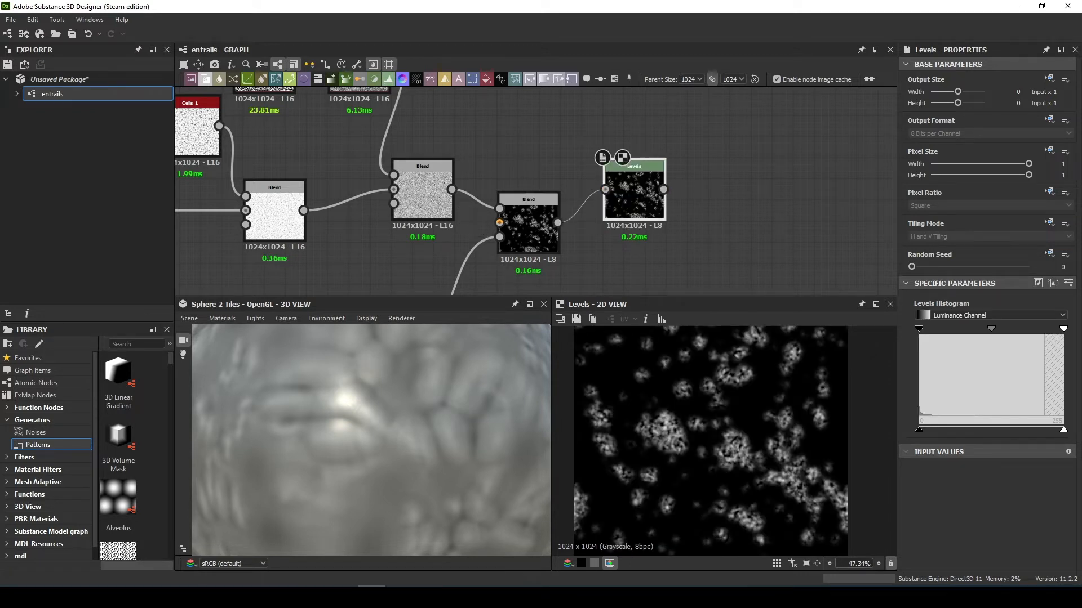
pyautogui.moveTo(1063, 430); pyautogui.dragTo(999, 430)
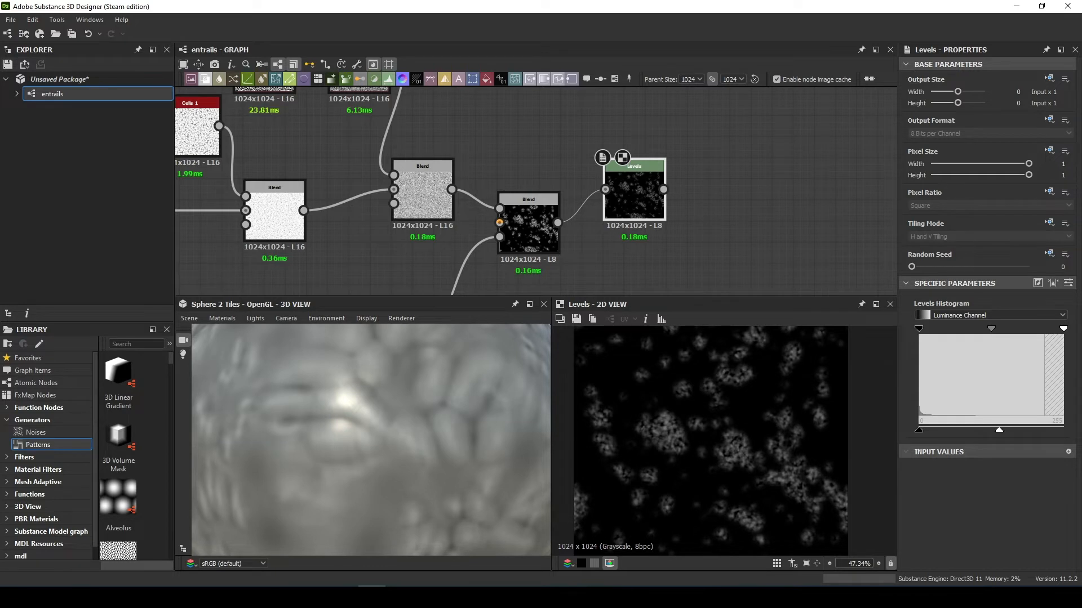
# Add a Blend node to the graph just below the Levels node that follows the fat blend
pyautogui.moveTo(641, 269); pyautogui.dragTo(630, 234, button='middle')
pyautogui.press('space')
pyautogui.write('ble')
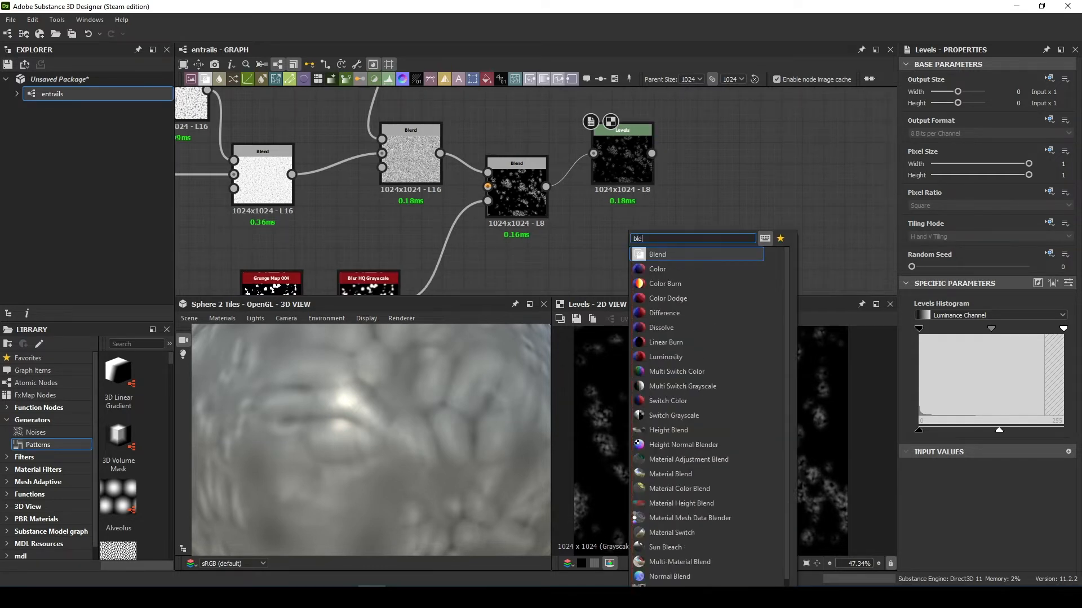
pyautogui.press('Return')
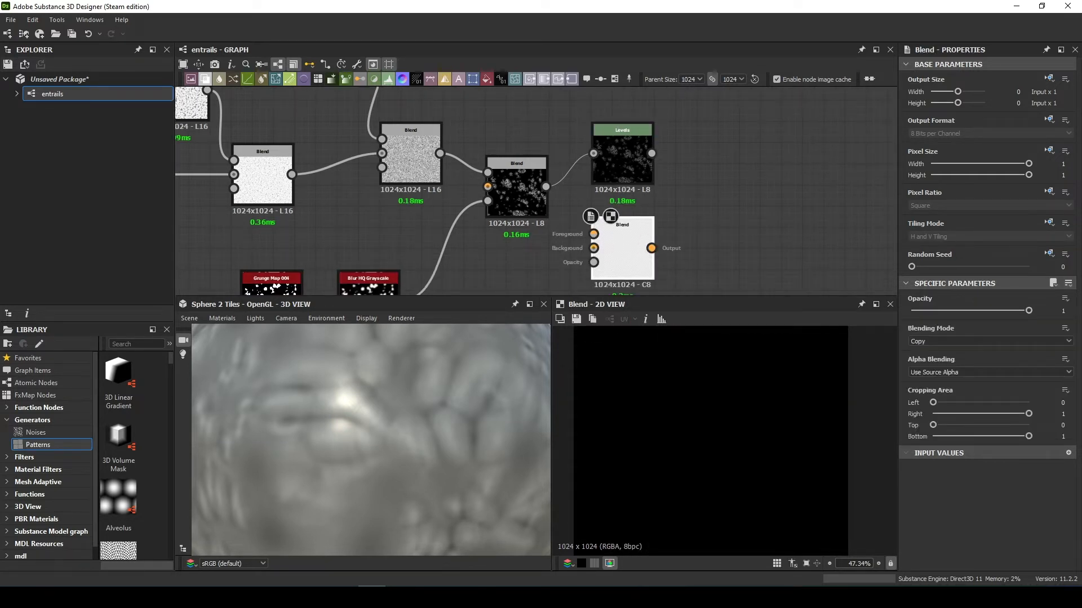
pyautogui.moveTo(623, 251); pyautogui.dragTo(631, 262)
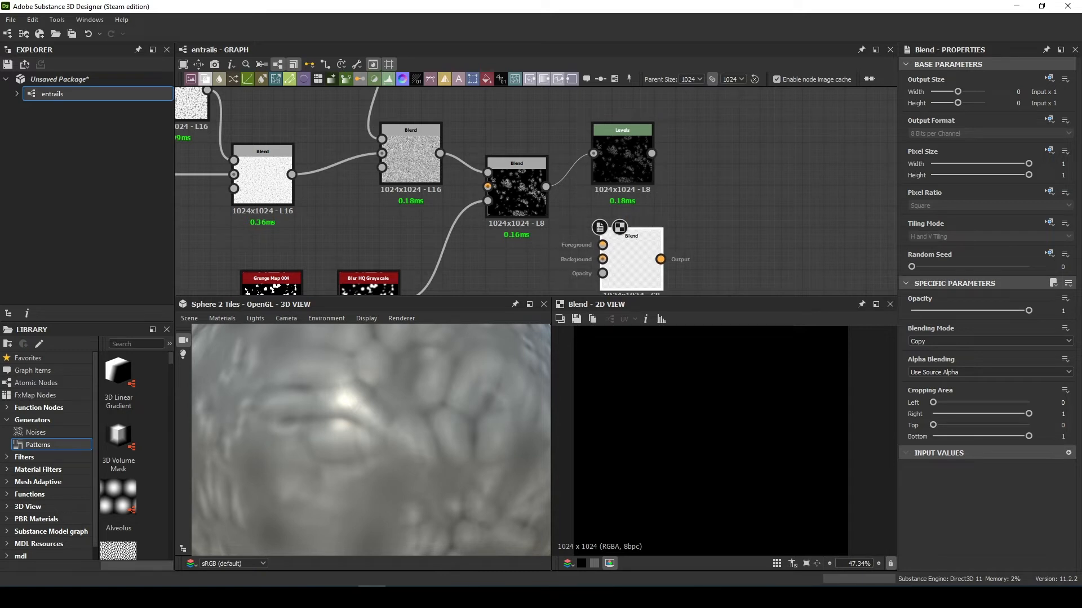
# Connect the fat blend as background and the Blood frame's mask as foreground of the new Blend, and set its blending mode to Multiply
pyautogui.scroll(-2, 645, 263)
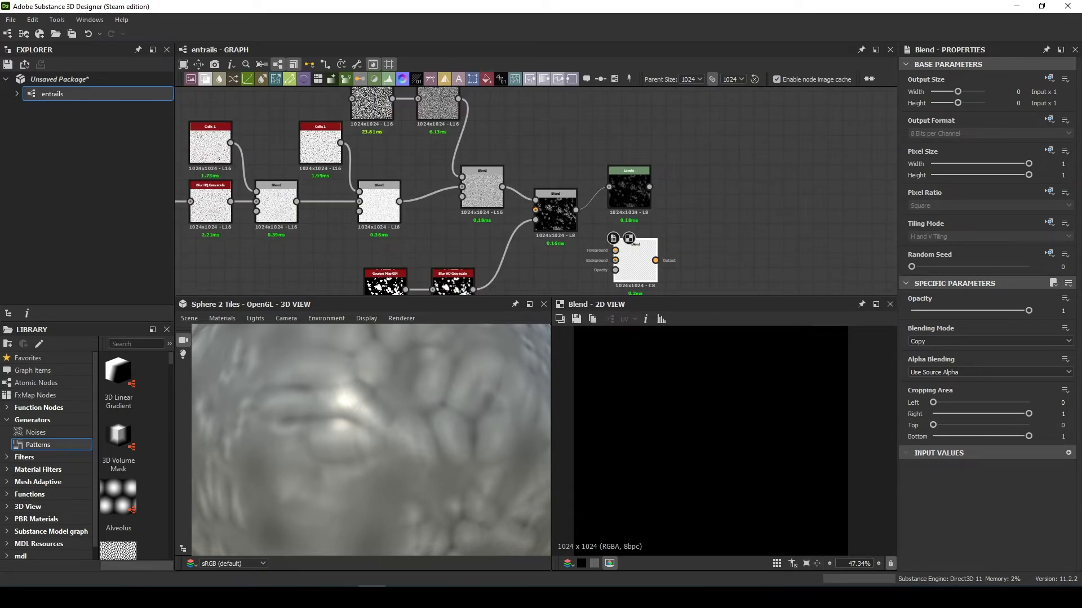
pyautogui.moveTo(576, 209); pyautogui.dragTo(616, 252)
pyautogui.scroll(-4, 616, 260)
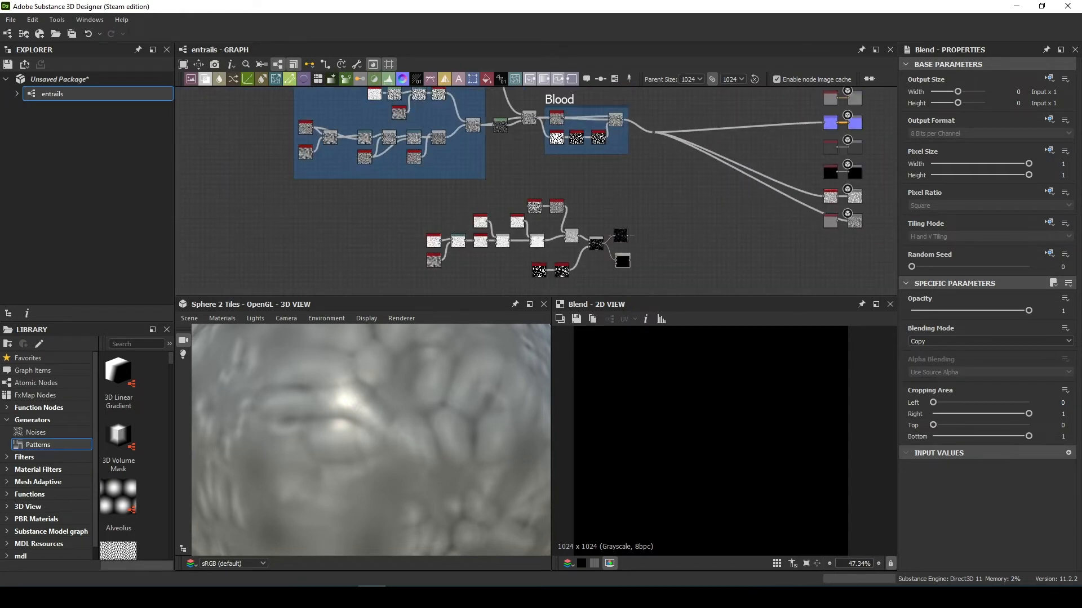
pyautogui.moveTo(605, 137); pyautogui.dragTo(610, 258)
pyautogui.scroll(5, 610, 258)
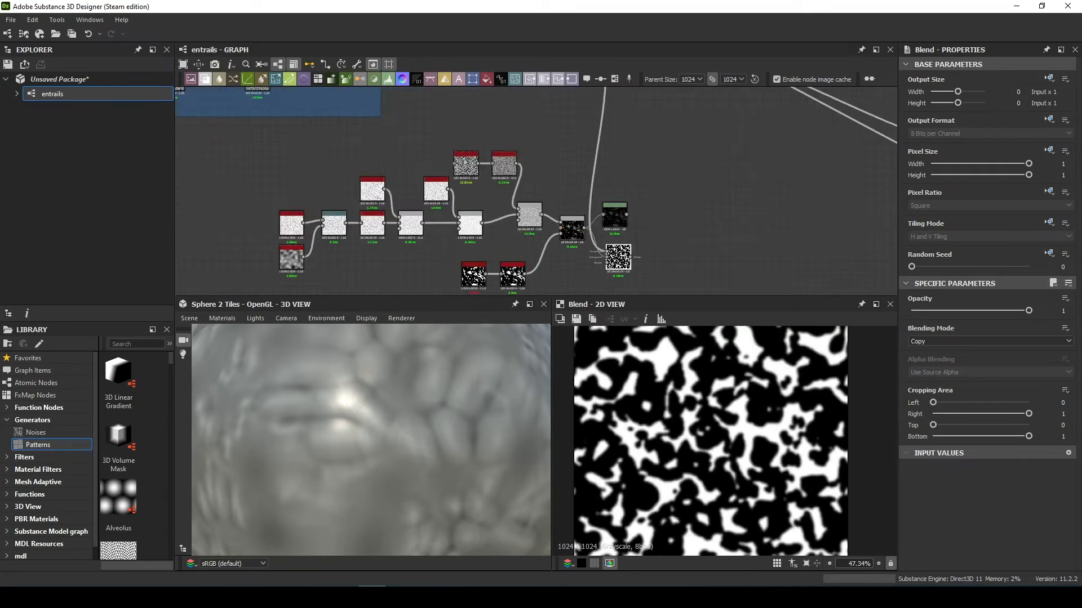
pyautogui.click(988, 341)
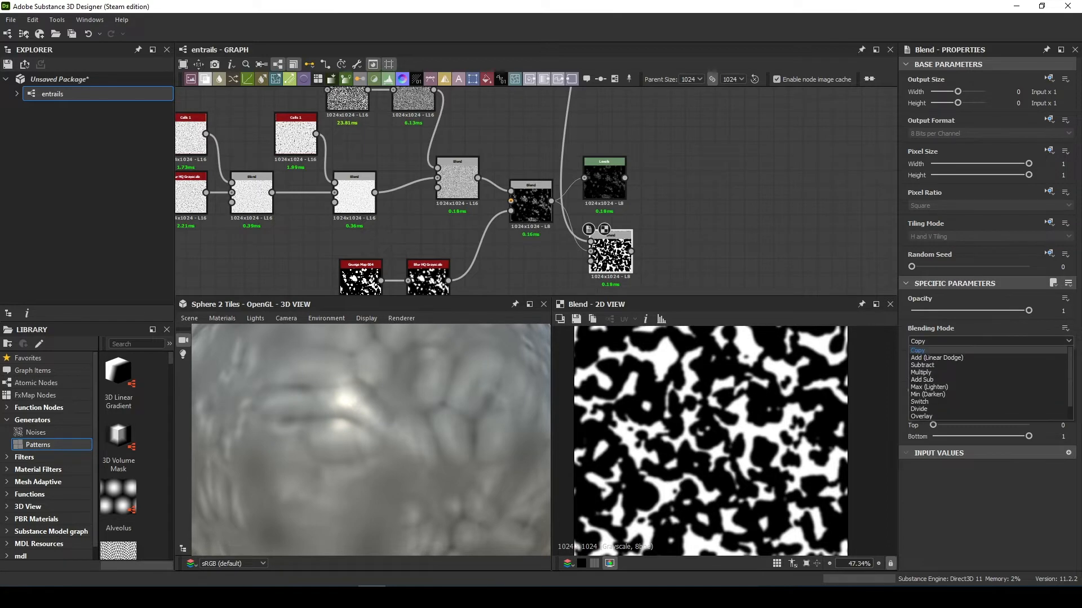
pyautogui.click(935, 373)
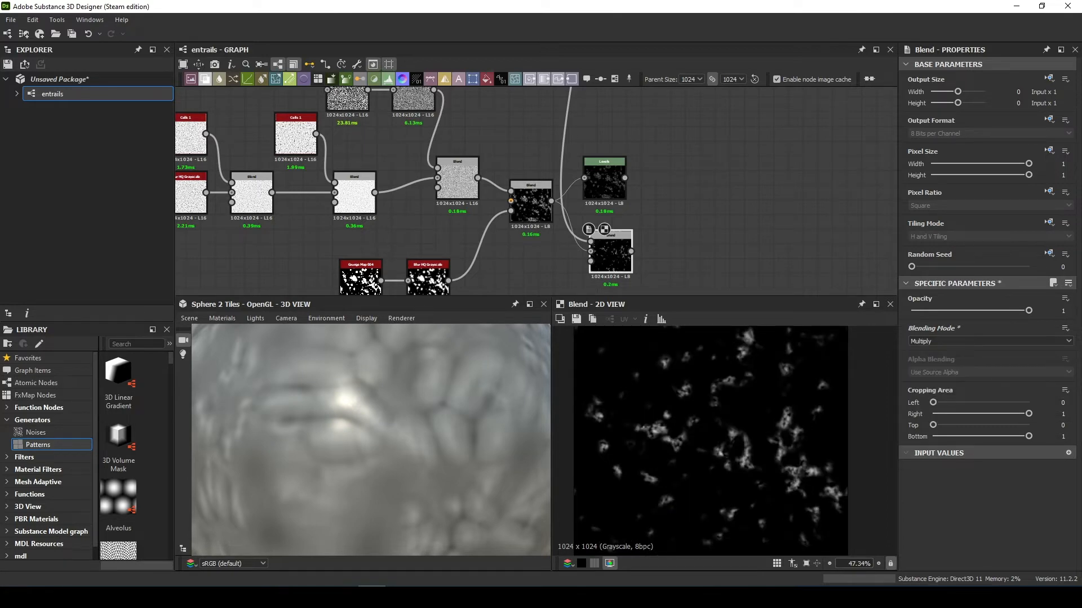
# Enclose the whole unframed node group below the Blood frame in a frame titled Fat
pyautogui.scroll(-5, 717, 186)
pyautogui.moveTo(479, 139); pyautogui.dragTo(697, 232)
pyautogui.rightClick(680, 181)
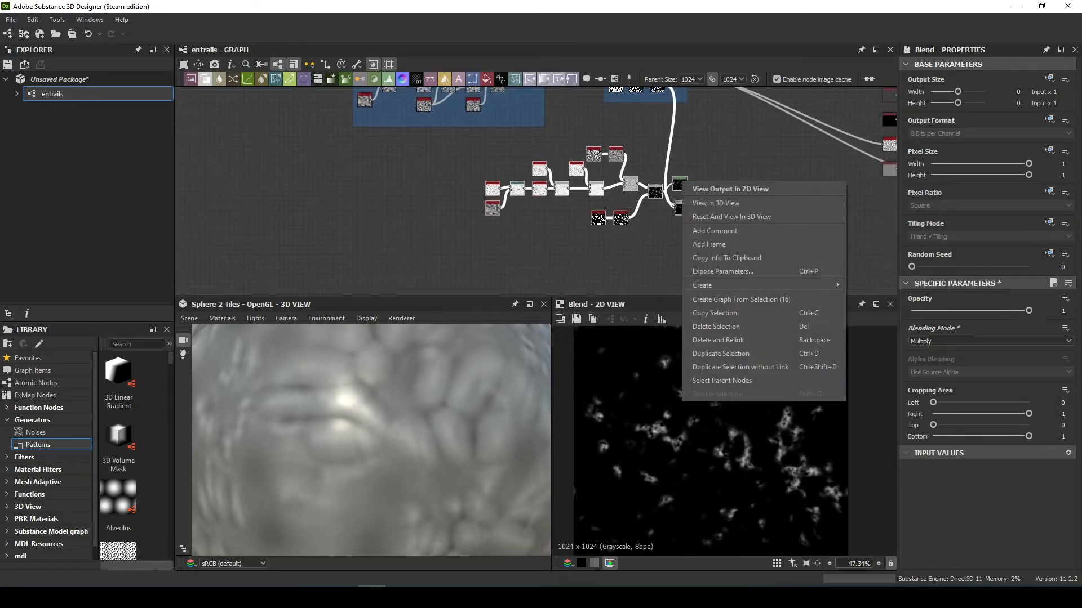
pyautogui.click(702, 243)
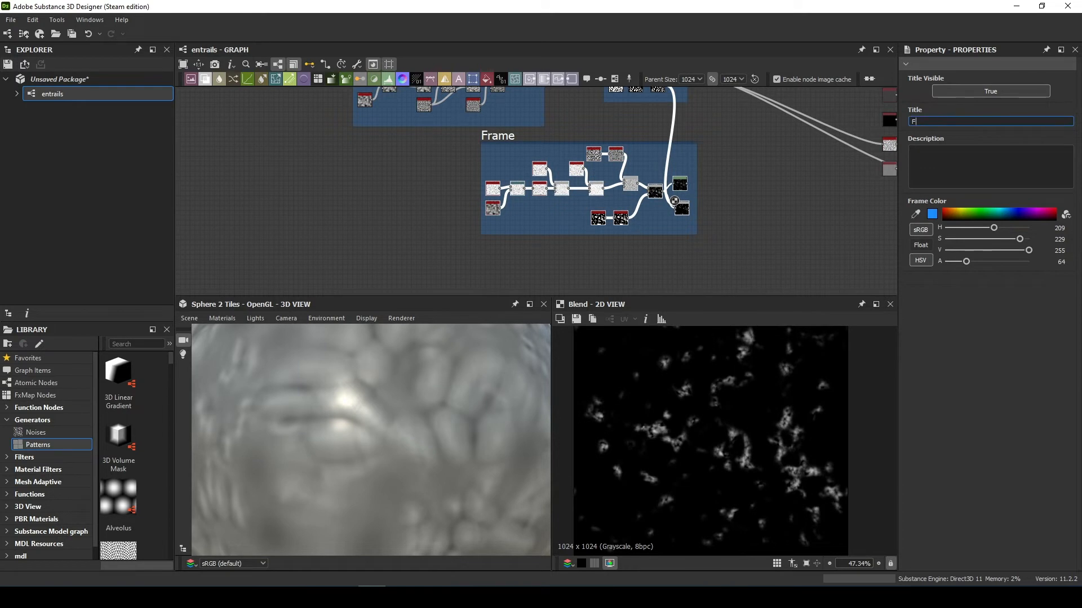
pyautogui.click(743, 197)
pyautogui.scroll(-1, 744, 197)
pyautogui.moveTo(743, 197); pyautogui.dragTo(677, 216, button='middle')
pyautogui.moveTo(558, 165); pyautogui.dragTo(567, 175)
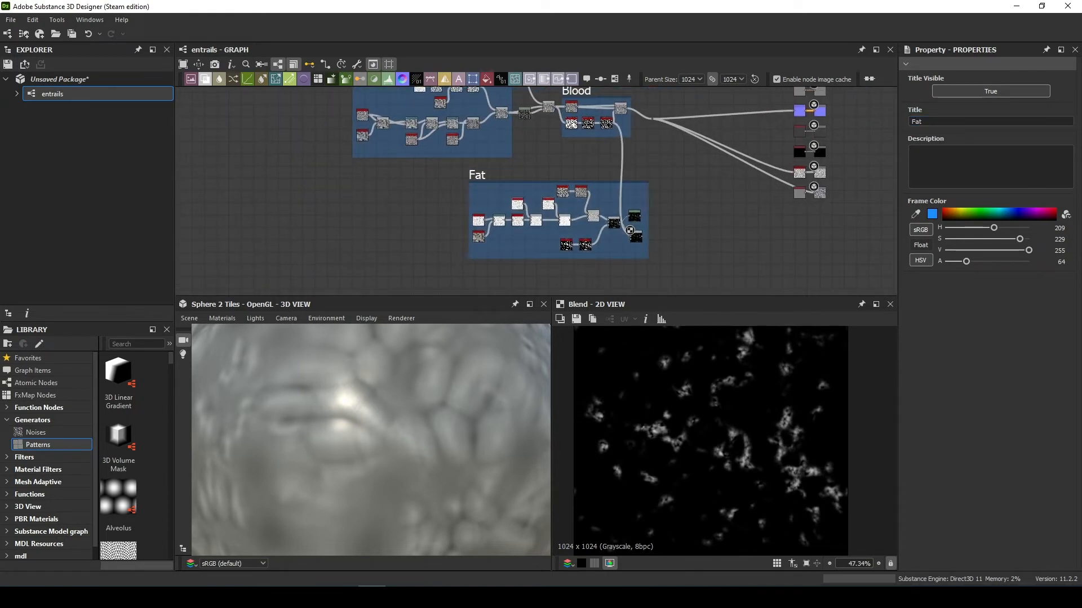
# Rearrange the Levels and Multiply Blend nodes closer to the last fat blend inside the Fat frame
pyautogui.press('alt')
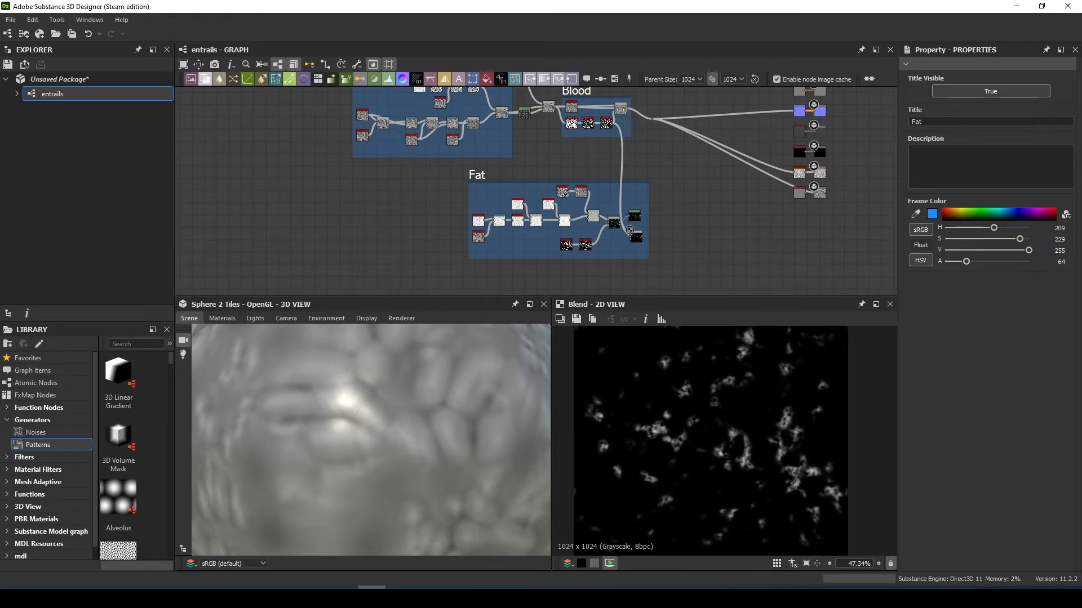
pyautogui.scroll(6, 667, 230)
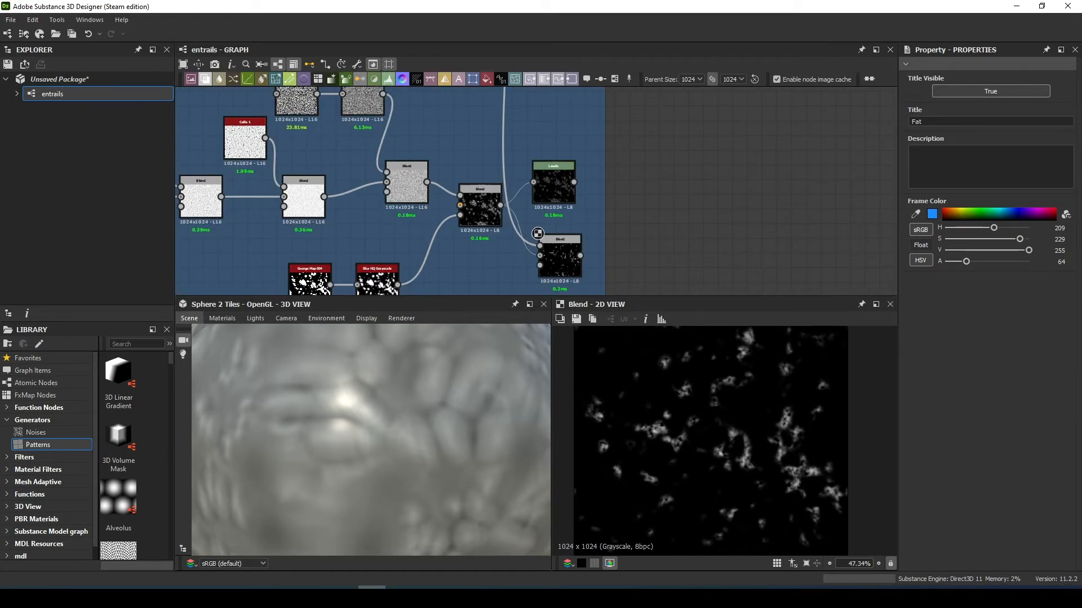
pyautogui.moveTo(642, 217); pyautogui.dragTo(654, 240, button='middle')
pyautogui.moveTo(564, 205); pyautogui.dragTo(532, 153)
pyautogui.moveTo(570, 277); pyautogui.dragTo(576, 227)
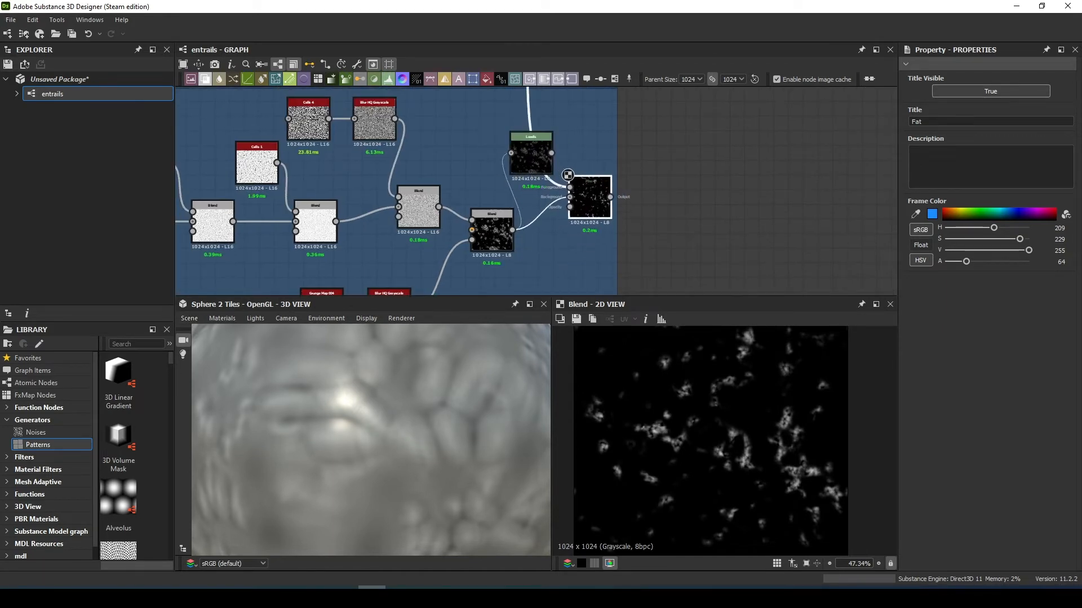
# Insert a Levels node on the connection after the Blood frame's final Blend and slightly lower its output white level
pyautogui.scroll(-5, 546, 273)
pyautogui.moveTo(545, 274); pyautogui.dragTo(516, 312, button='middle')
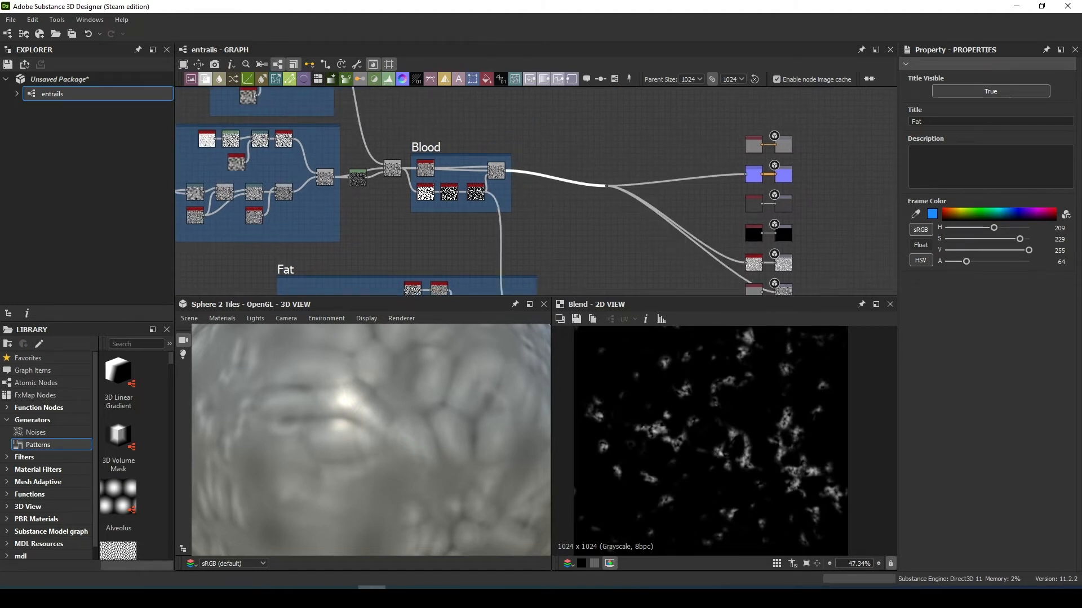
pyautogui.press('space')
pyautogui.write('levels')
pyautogui.press('Return')
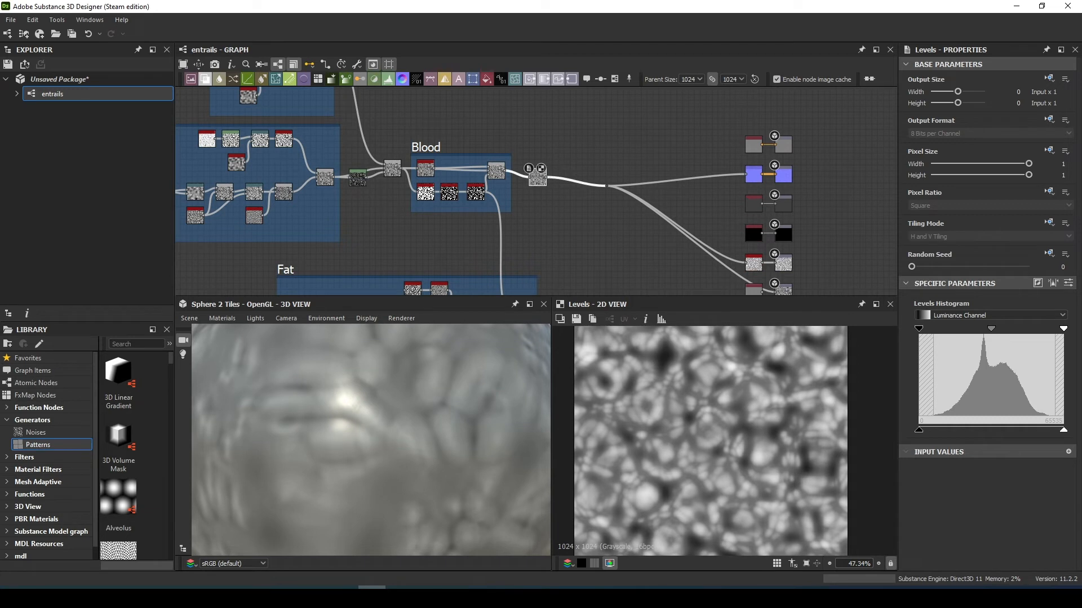
pyautogui.moveTo(1063, 430); pyautogui.dragTo(1049, 430)
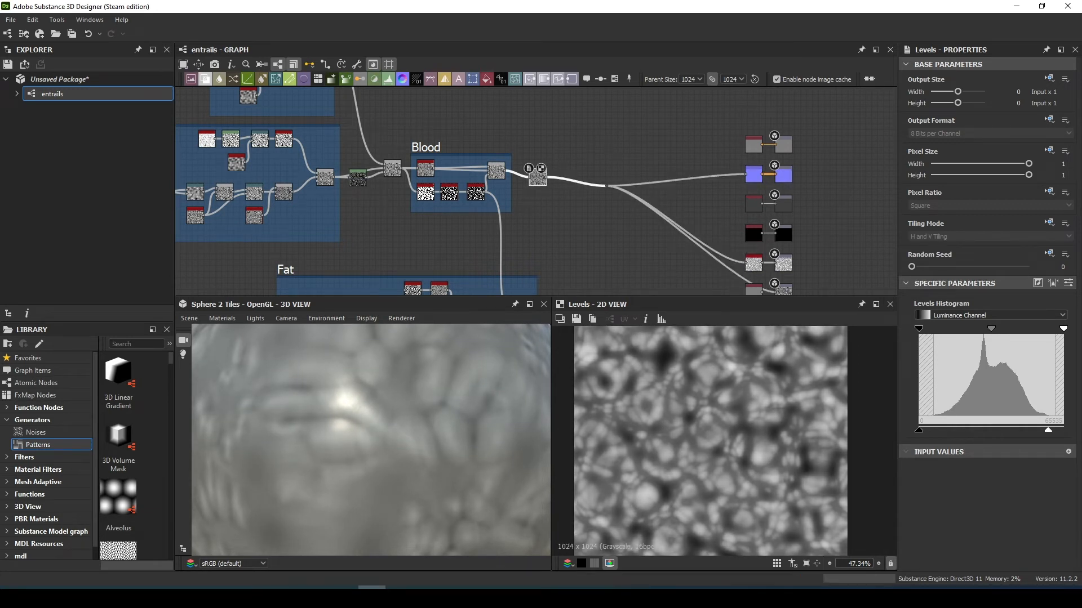
pyautogui.moveTo(1048, 431)
pyautogui.mouseDown()
pyautogui.moveTo(1034, 431)
pyautogui.moveTo(1064, 430)
pyautogui.moveTo(1043, 430)
pyautogui.mouseUp()
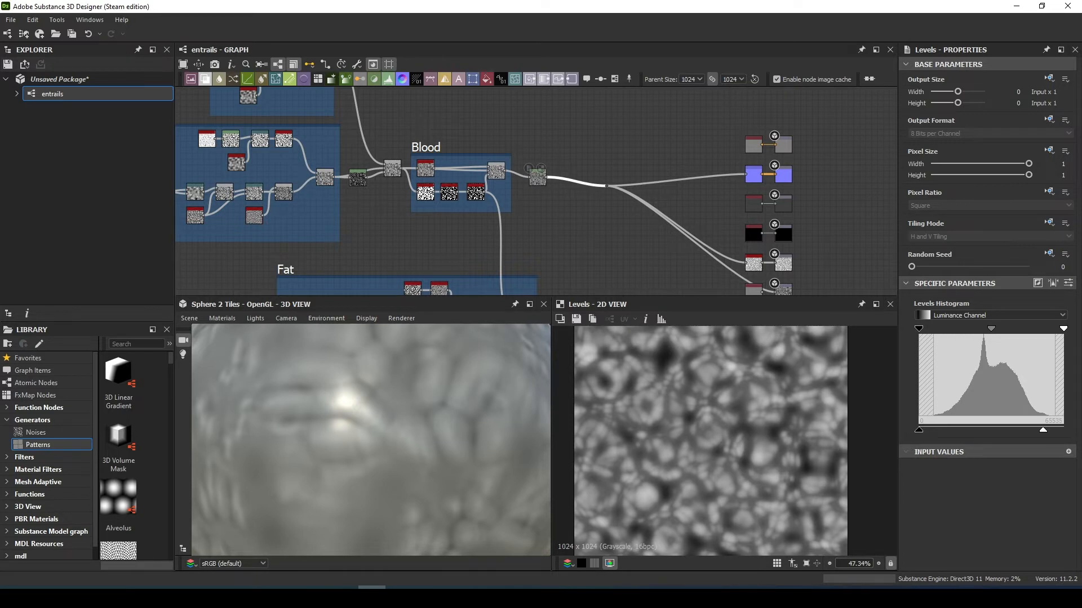
# Insert a Blend after the new Levels, using the fat Levels as foreground and the Blood frame's mask as opacity
pyautogui.press('space')
pyautogui.write('blend')
pyautogui.press('Return')
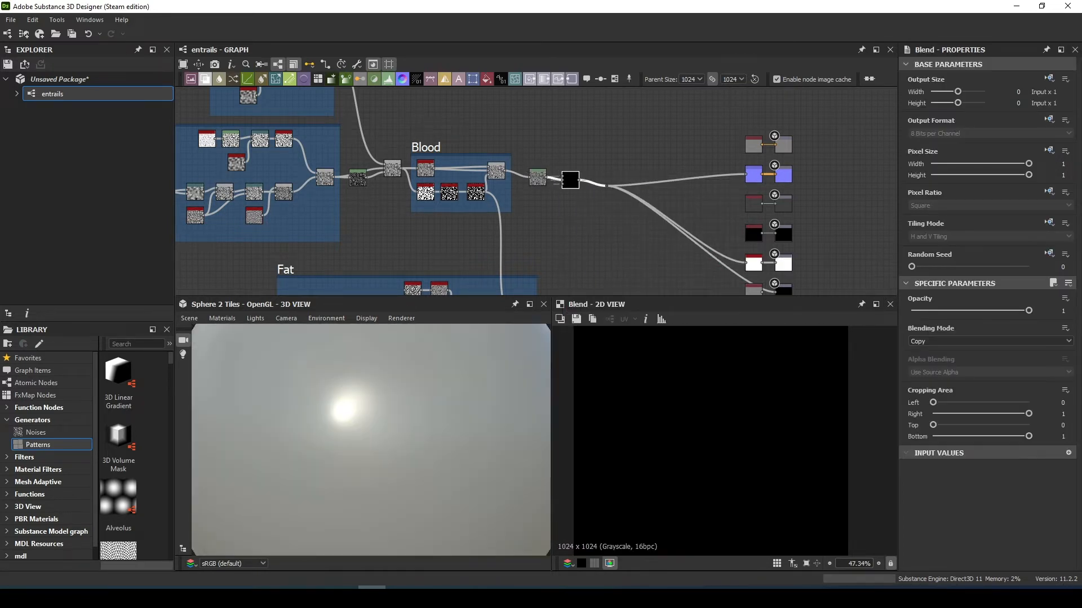
pyautogui.moveTo(570, 180); pyautogui.dragTo(573, 177)
pyautogui.moveTo(752, 218); pyautogui.dragTo(757, 198, button='middle')
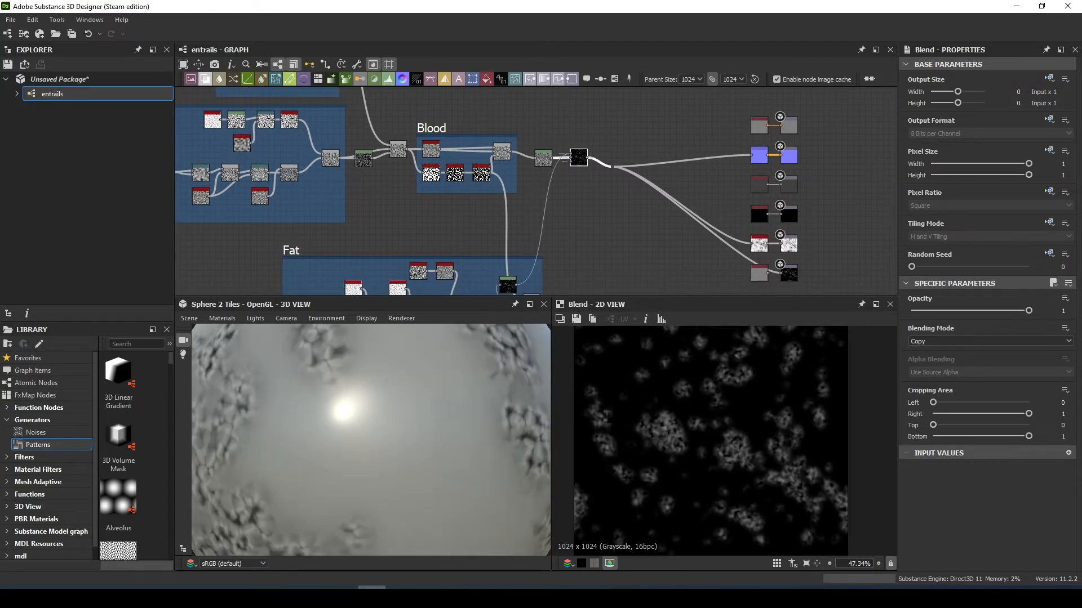
pyautogui.scroll(-2, 589, 180)
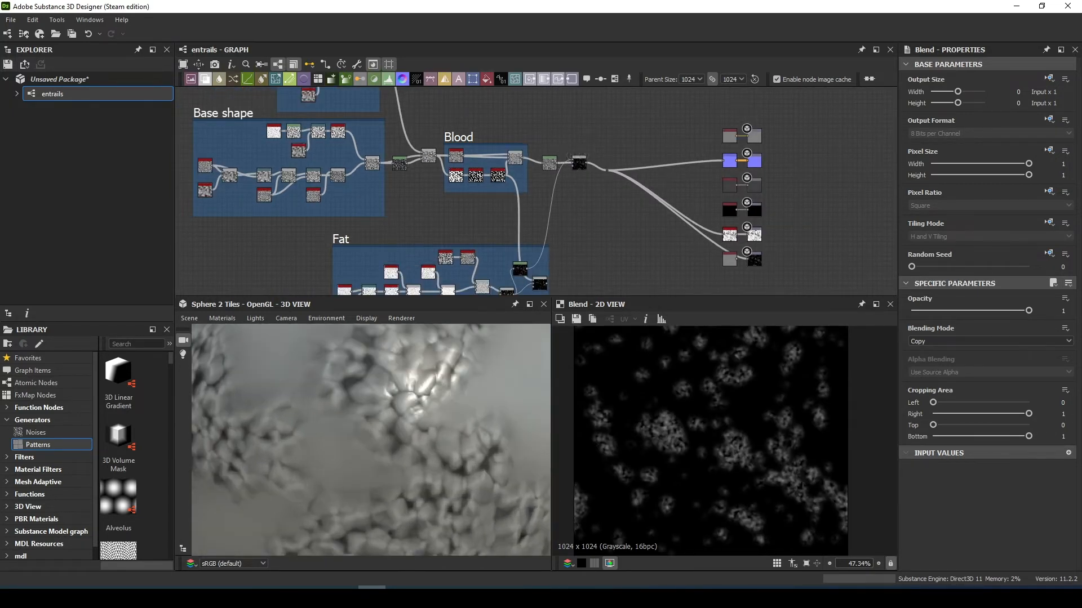
pyautogui.scroll(1, 591, 160)
pyautogui.moveTo(490, 179); pyautogui.dragTo(568, 167)
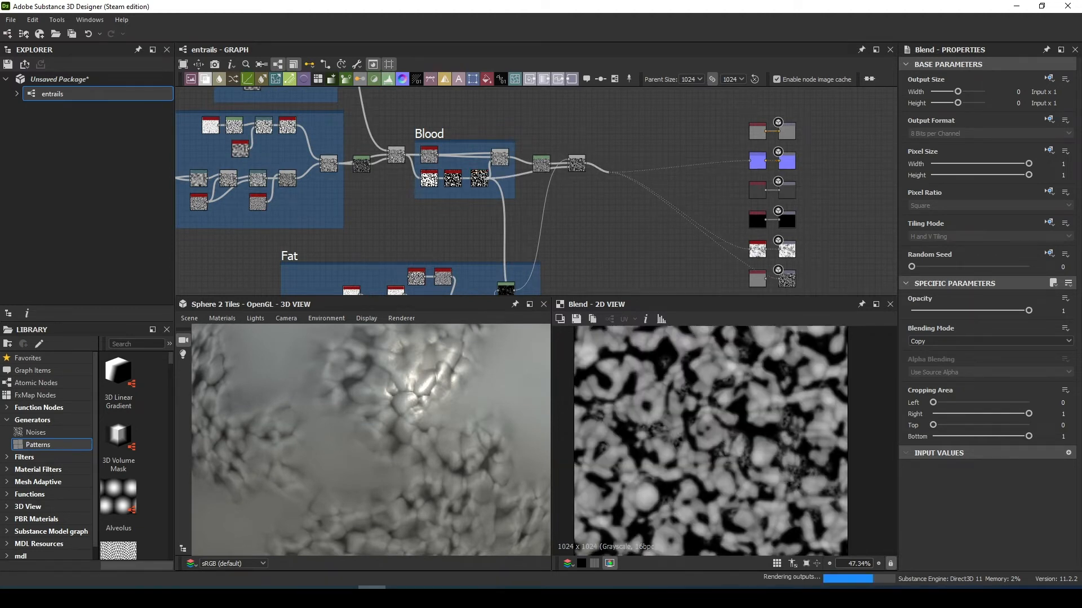
# Delete the Uniform Color node that feeds the Roughness output
pyautogui.scroll(-5, 336, 424)
pyautogui.moveTo(337, 423); pyautogui.dragTo(352, 406)
pyautogui.moveTo(755, 204); pyautogui.dragTo(669, 230, button='middle')
pyautogui.scroll(3, 670, 181)
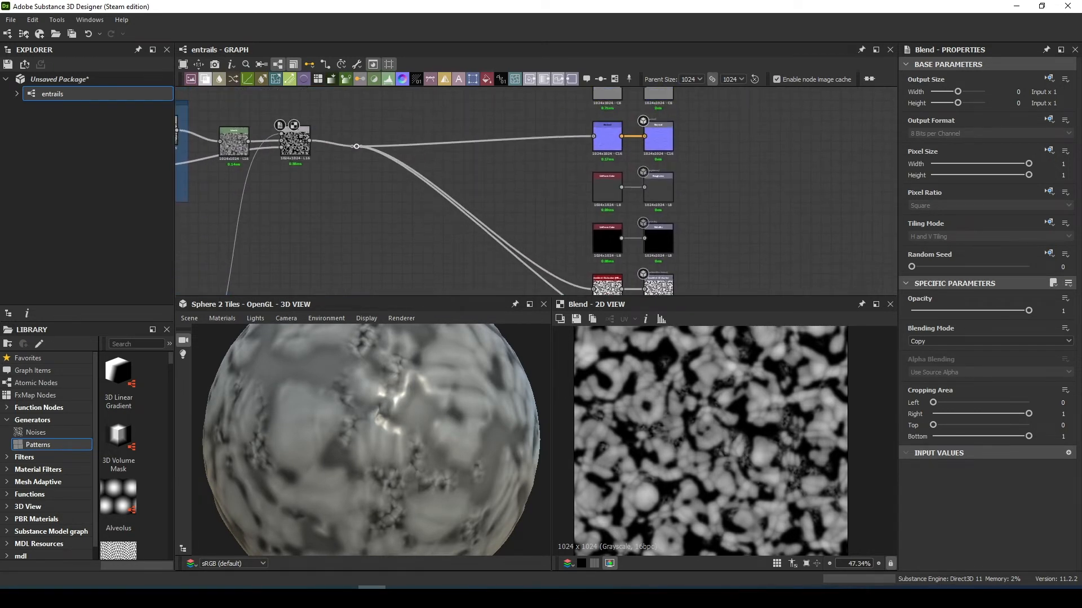
pyautogui.click(606, 188)
pyautogui.press('Delete')
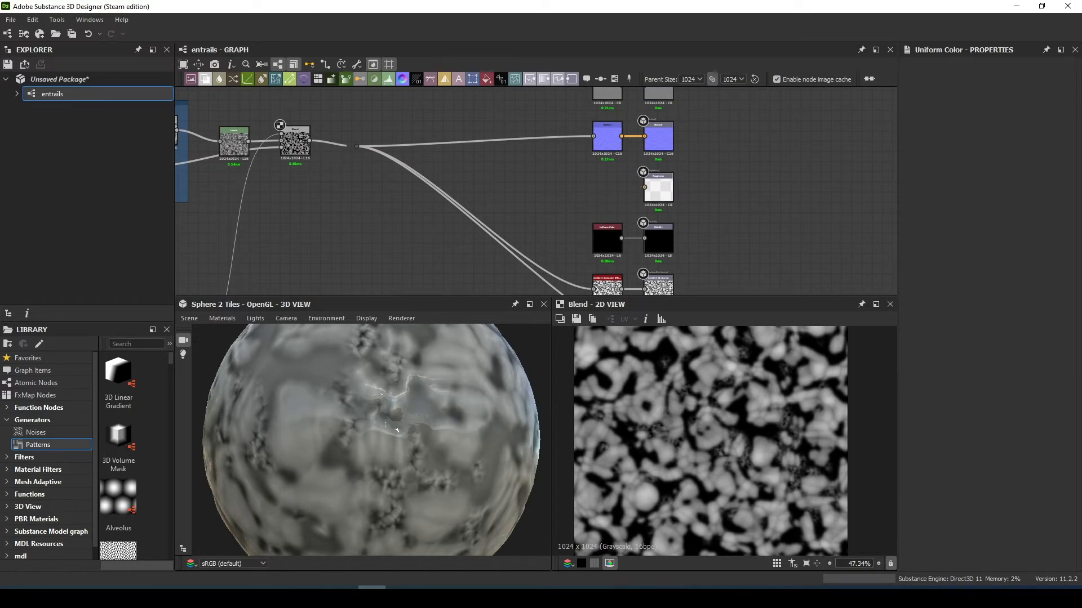
# Add an Auto Levels node before the Roughness output and feed it from the Fat frame's Multiply Blend
pyautogui.press('space')
pyautogui.write('auto')
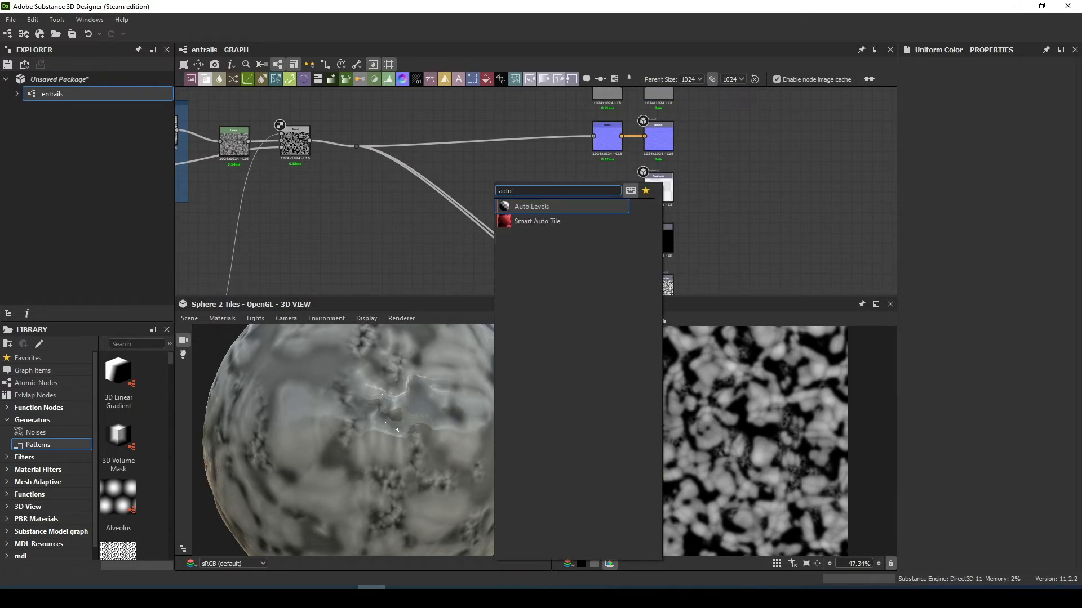
pyautogui.press('Return')
pyautogui.scroll(-3, 463, 194)
pyautogui.moveTo(463, 194); pyautogui.dragTo(492, 151, button='middle')
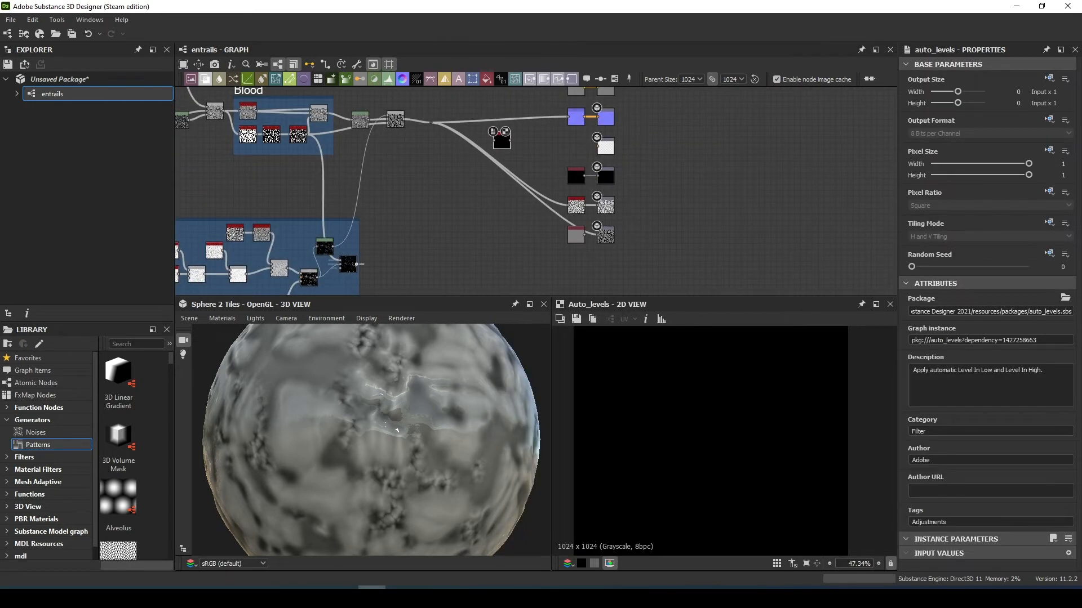
pyautogui.moveTo(357, 262); pyautogui.dragTo(491, 137)
pyautogui.scroll(4, 504, 132)
pyautogui.scroll(2, 512, 140)
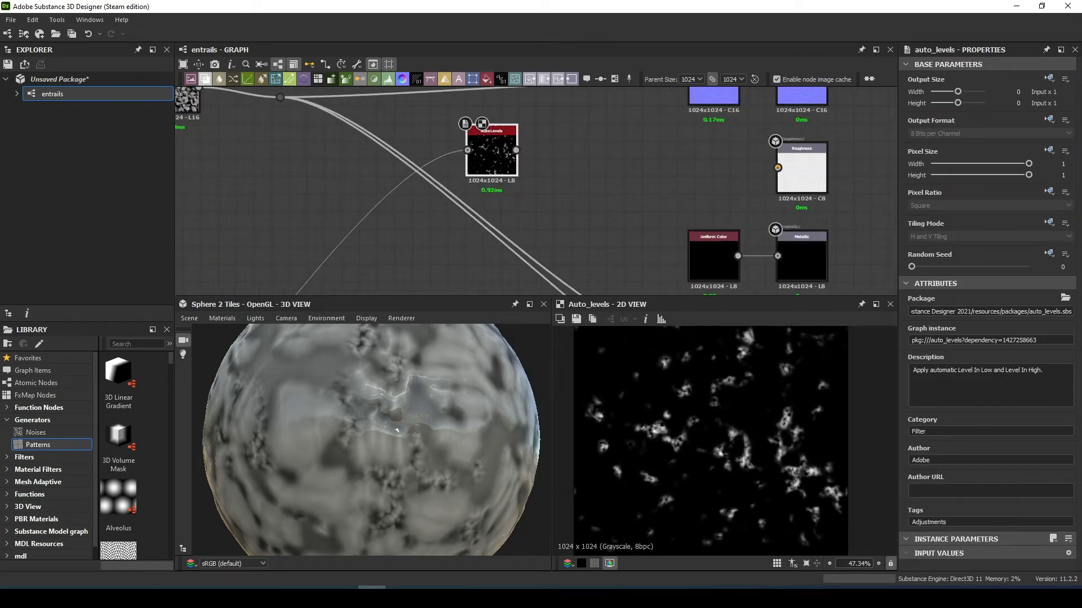
# Add a Levels node after Auto Levels, align the two nodes, and reduce the Levels output white by about a quarter
pyautogui.press('space')
pyautogui.write('level')
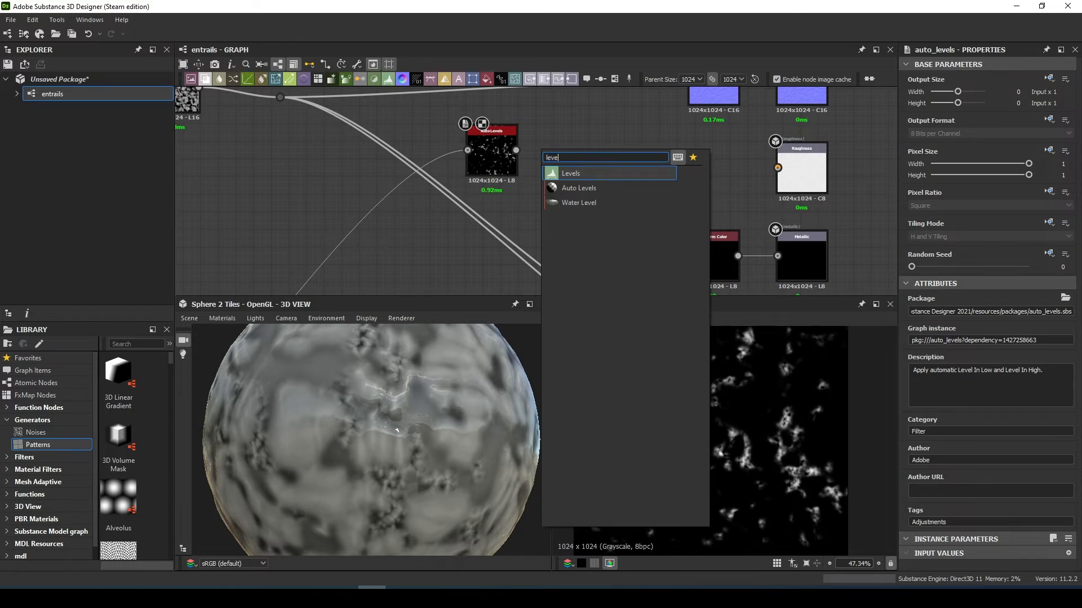
pyautogui.press('Return')
pyautogui.moveTo(495, 152); pyautogui.dragTo(453, 153)
pyautogui.moveTo(544, 135); pyautogui.dragTo(502, 150)
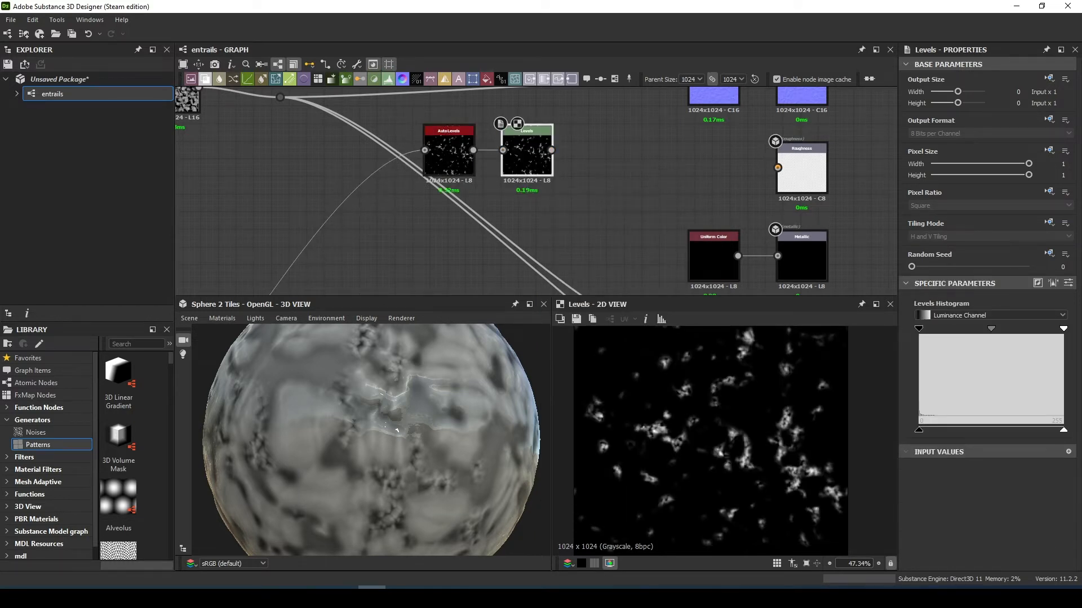
pyautogui.moveTo(1063, 430); pyautogui.dragTo(1026, 430)
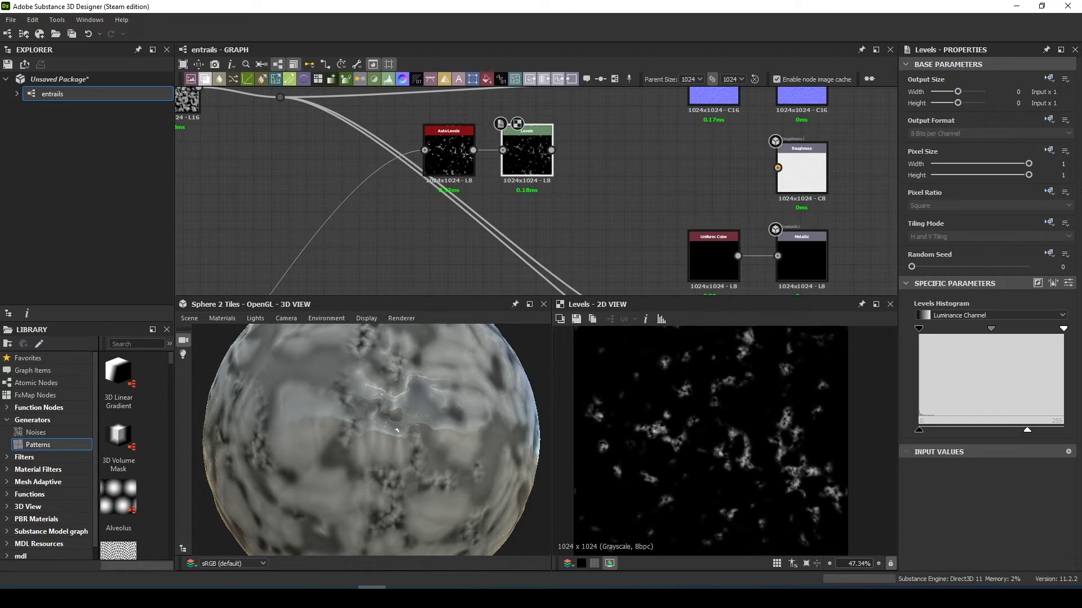
# Add a second Levels node below Auto Levels, feed it from the height connection's dot, and lower its output white to a dark grey
pyautogui.moveTo(466, 192); pyautogui.dragTo(510, 196, button='middle')
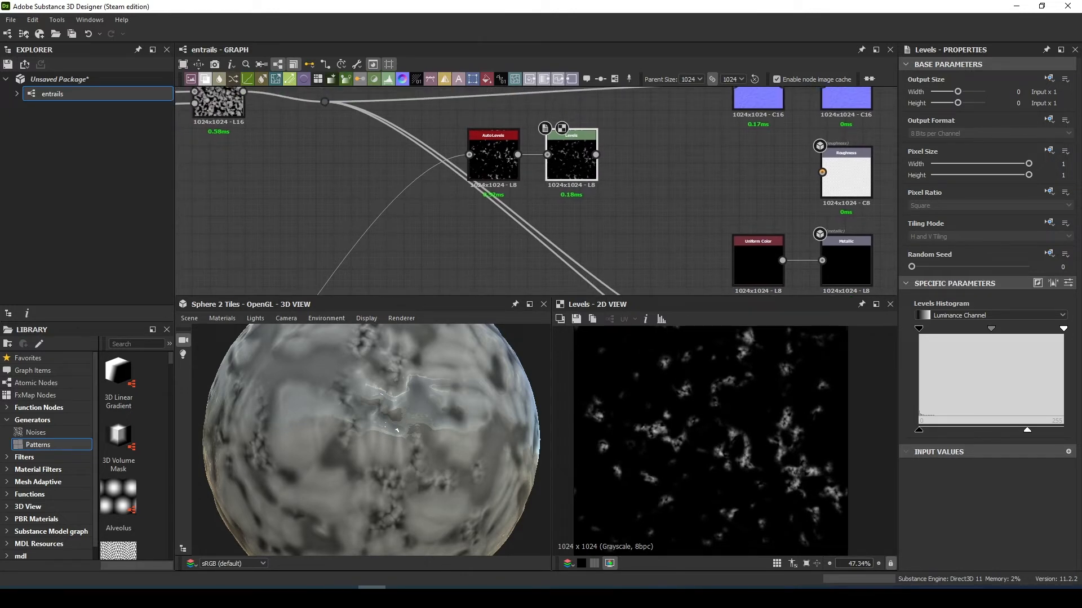
pyautogui.click(471, 233)
pyautogui.press('space')
pyautogui.write('lev')
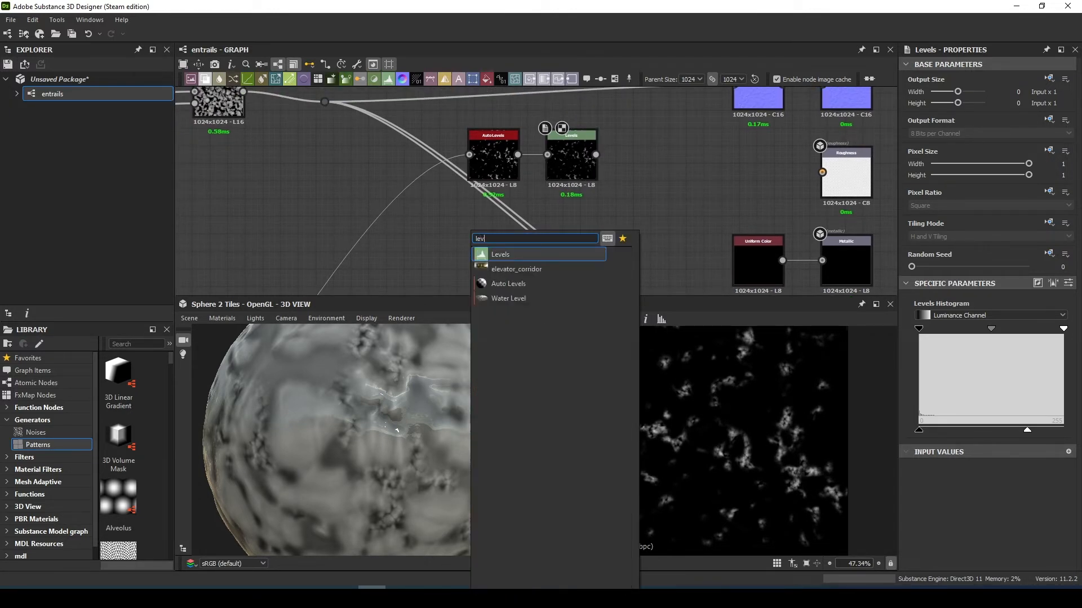
pyautogui.press('Return')
pyautogui.moveTo(332, 102); pyautogui.dragTo(467, 243)
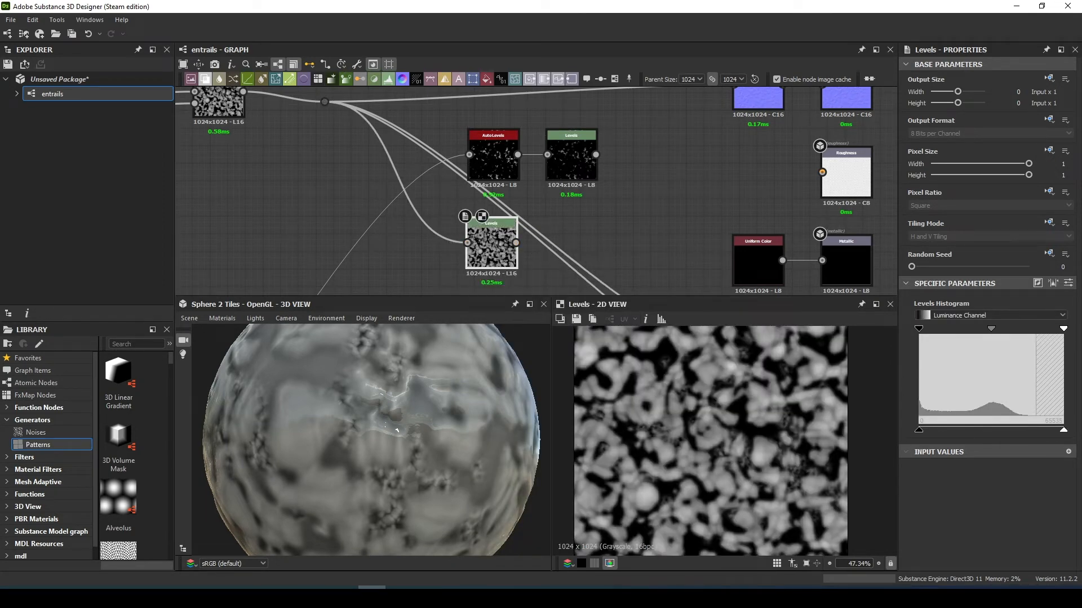
pyautogui.moveTo(1063, 430); pyautogui.dragTo(949, 430)
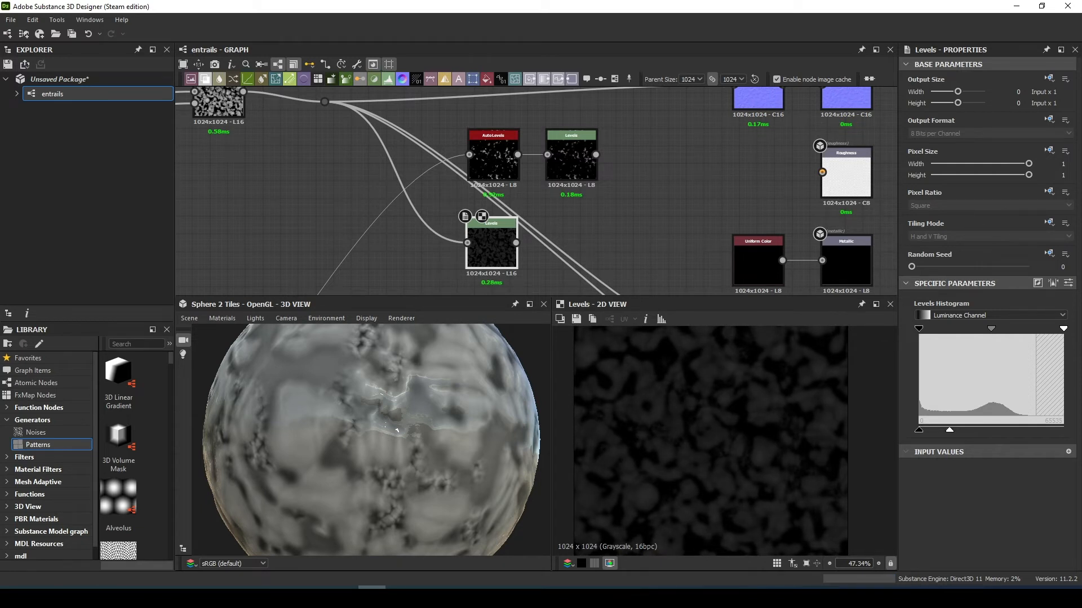
pyautogui.scroll(-1, 580, 269)
pyautogui.moveTo(580, 270); pyautogui.dragTo(607, 216, button='middle')
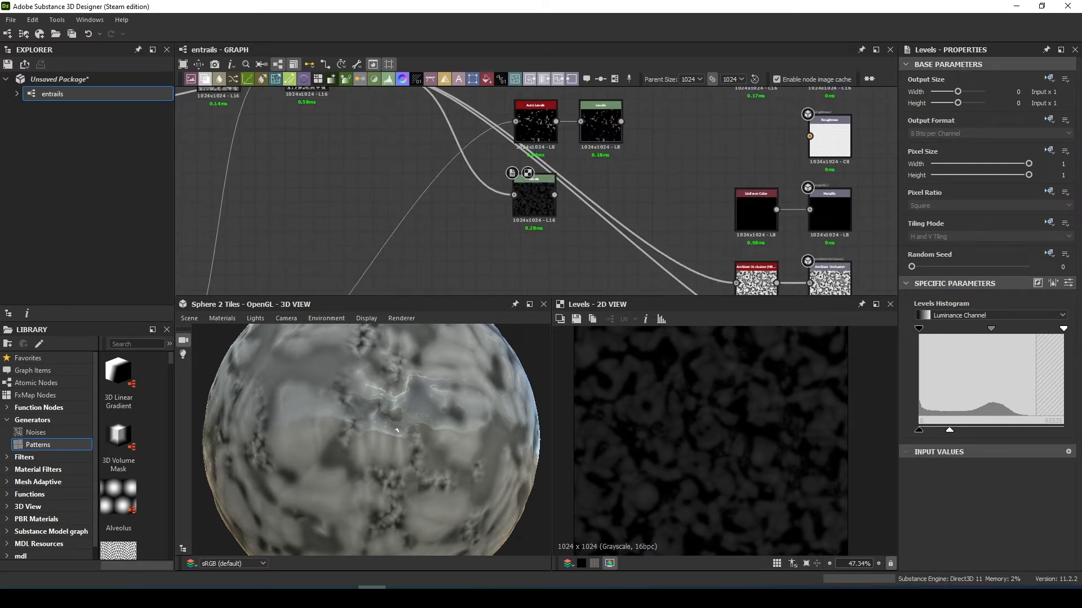
# Add an Invert Grayscale node below the lower Levels and feed it from the last mask node in the Blood frame
pyautogui.press('space')
pyautogui.write('invert')
pyautogui.press('Down')
pyautogui.press('Down')
pyautogui.press('Return')
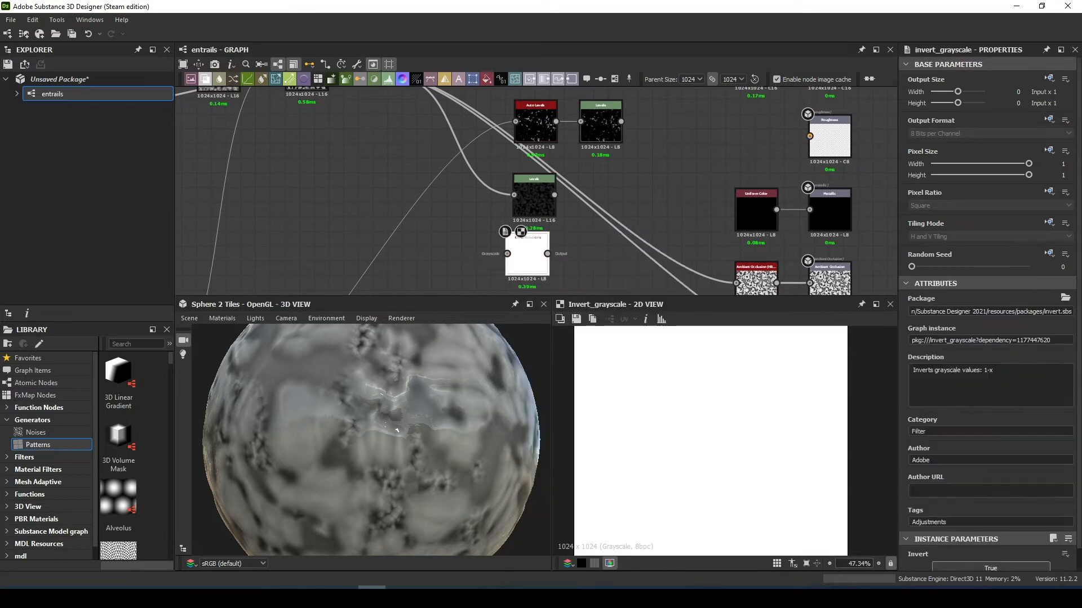
pyautogui.scroll(-2, 535, 191)
pyautogui.moveTo(536, 191); pyautogui.dragTo(600, 183, button='middle')
pyautogui.moveTo(507, 226); pyautogui.dragTo(588, 245)
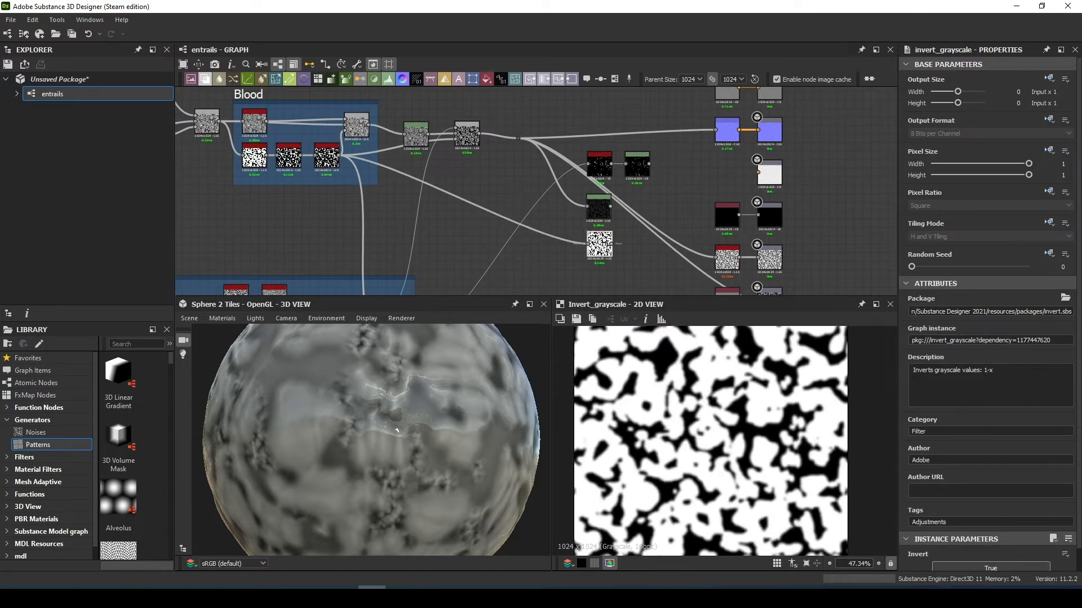
pyautogui.scroll(4, 614, 248)
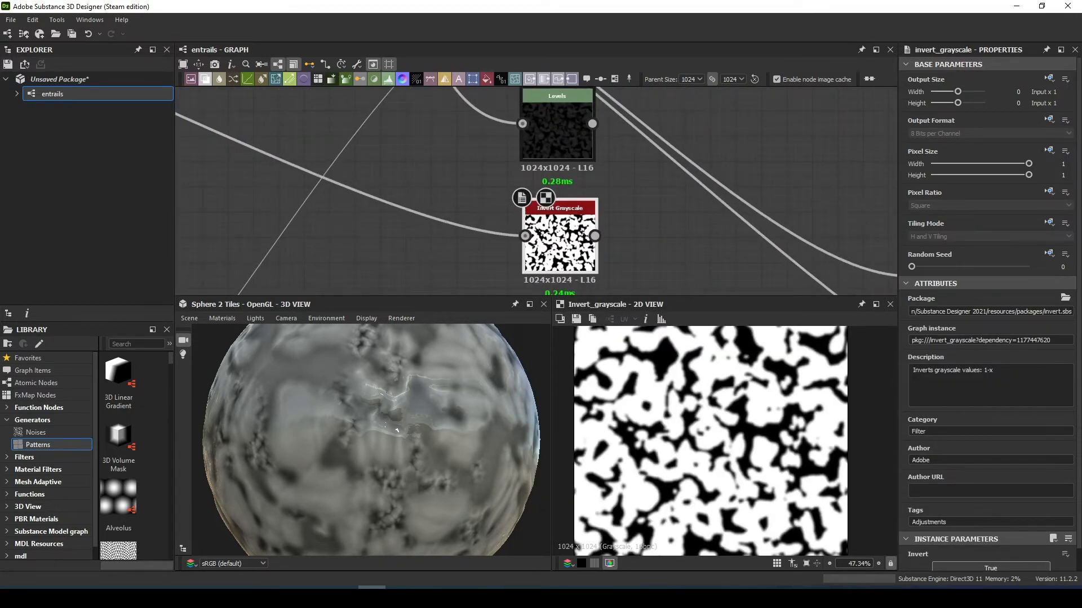
# Add a Blend node with the lower Levels as background and Invert Grayscale as the opacity mask
pyautogui.press('space')
pyautogui.write('blend')
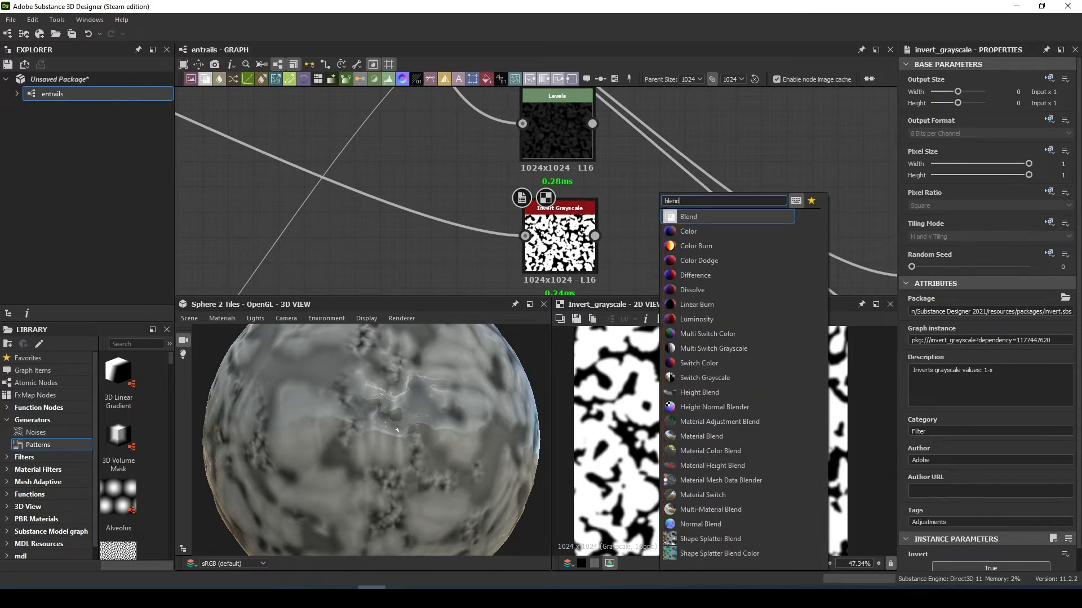
pyautogui.press('Return')
pyautogui.moveTo(647, 198); pyautogui.dragTo(592, 124)
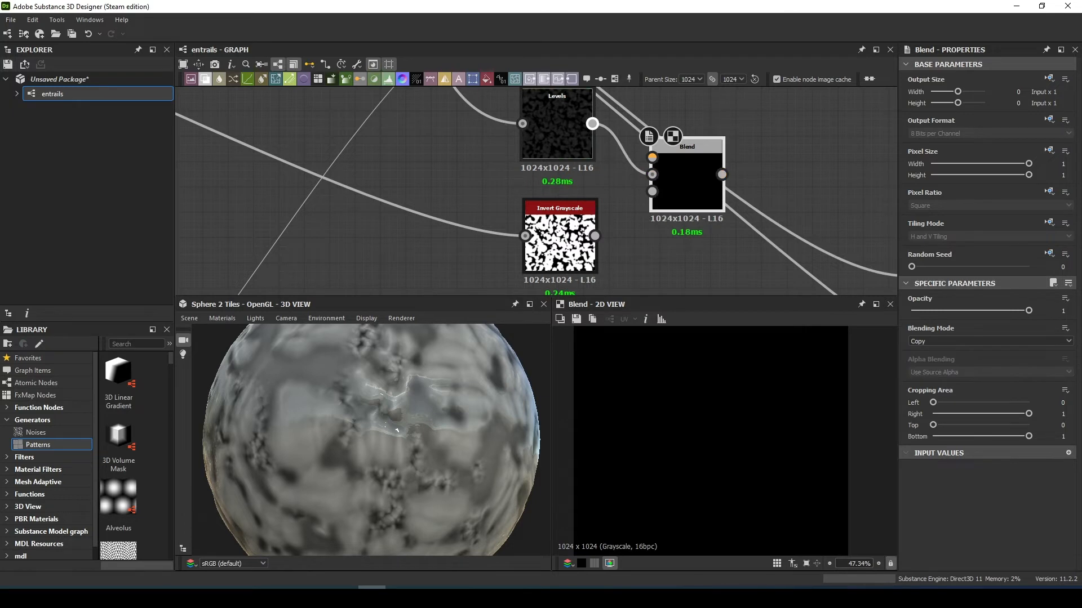
pyautogui.moveTo(595, 236); pyautogui.dragTo(652, 191)
pyautogui.moveTo(560, 248); pyautogui.dragTo(546, 247)
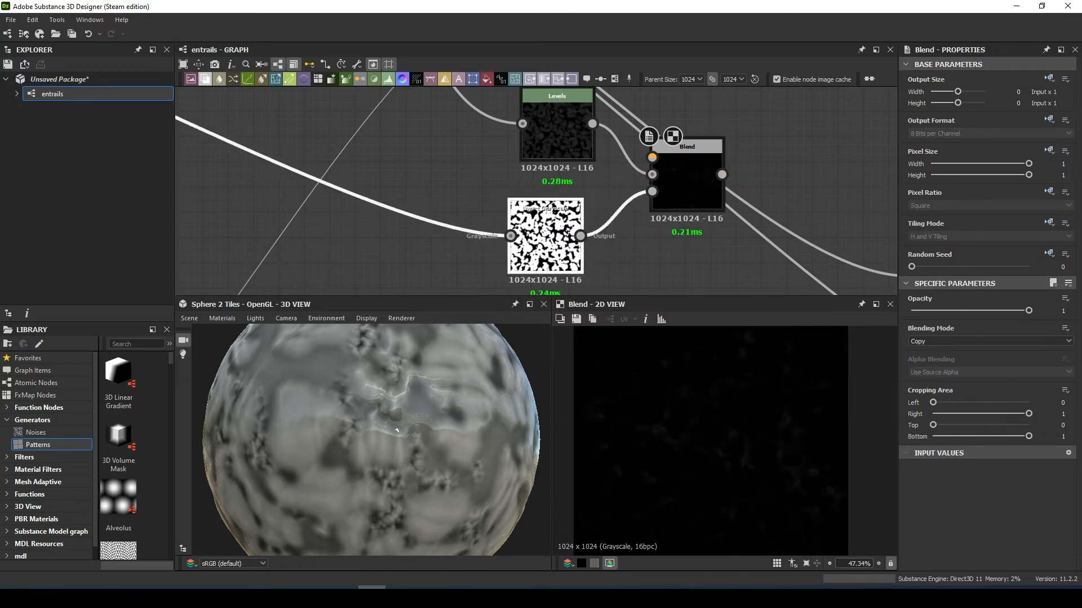
pyautogui.scroll(-3, 596, 90)
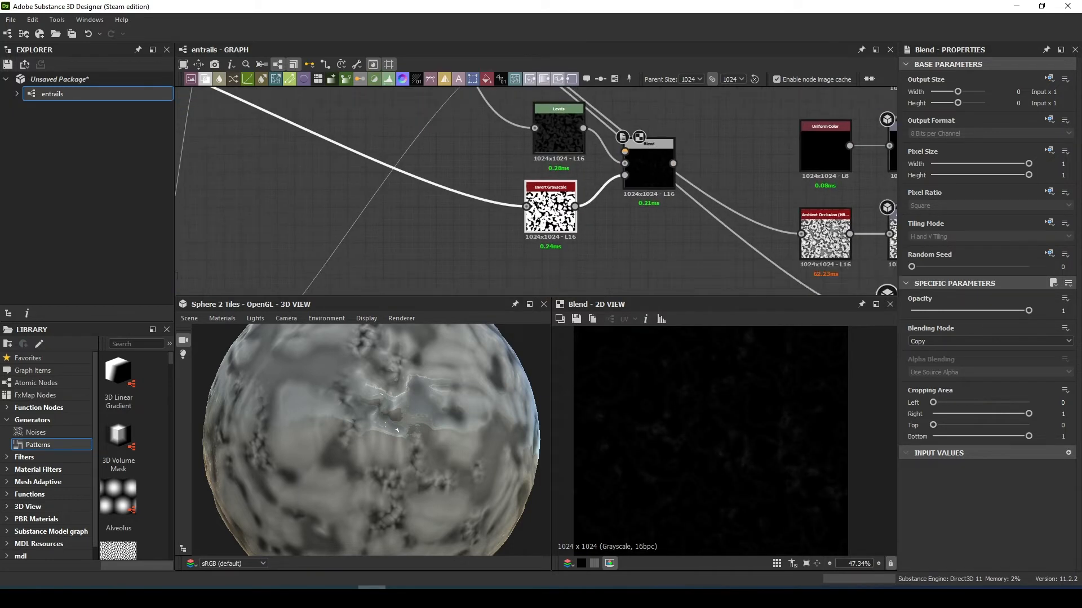
# Add a Cells 4 noise below Invert Grayscale and set its scale to 256
pyautogui.press('space')
pyautogui.write('cell')
pyautogui.press('Down')
pyautogui.press('Down')
pyautogui.press('Down')
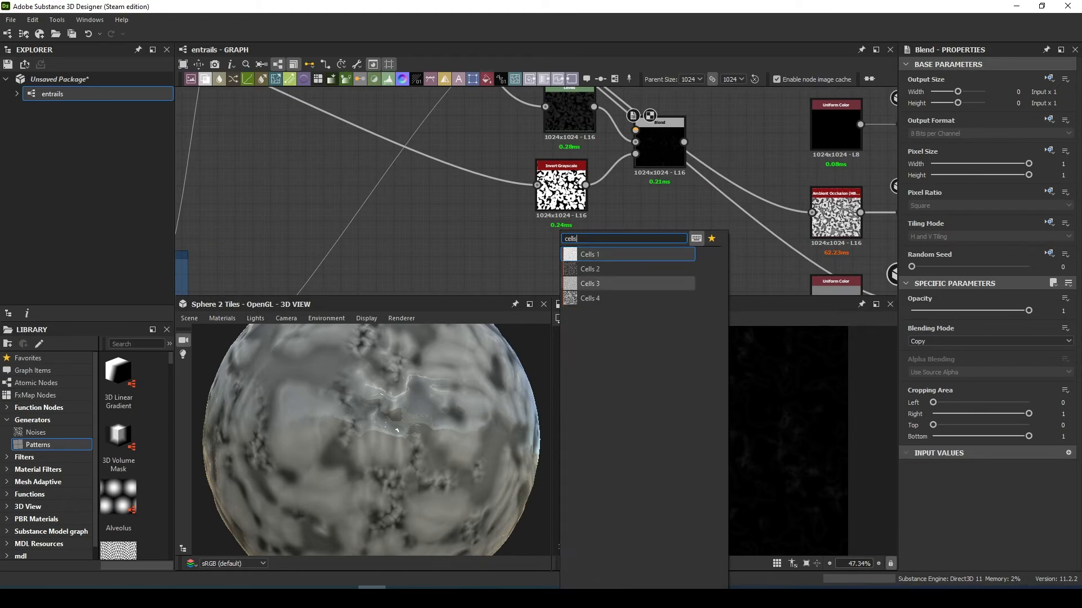
pyautogui.press('Return')
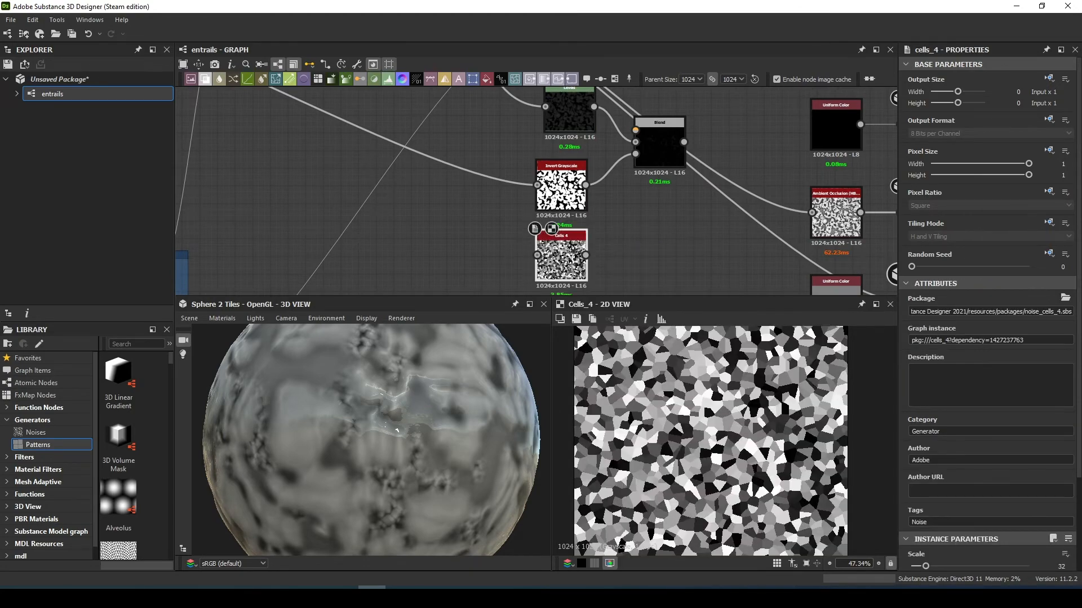
pyautogui.moveTo(926, 566); pyautogui.dragTo(1029, 567)
# Add a Blur HQ Grayscale node after Cells 4 with quality 1 and intensity 1
pyautogui.click(621, 230)
pyautogui.press('space')
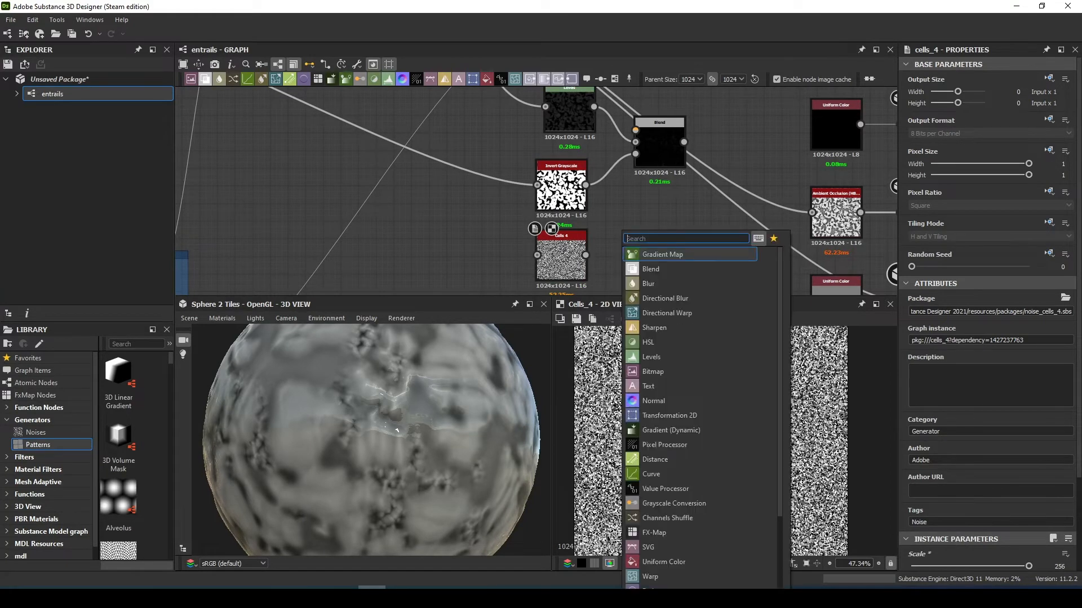
pyautogui.write('ble')
pyautogui.press('Return')
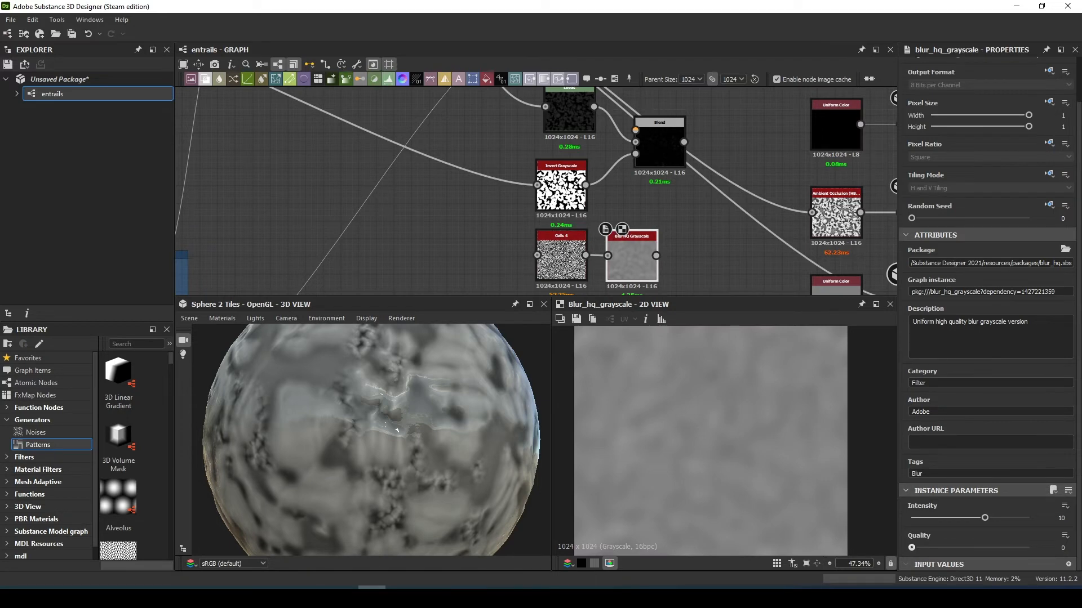
pyautogui.moveTo(911, 548); pyautogui.dragTo(1028, 548)
pyautogui.moveTo(984, 518); pyautogui.dragTo(916, 518)
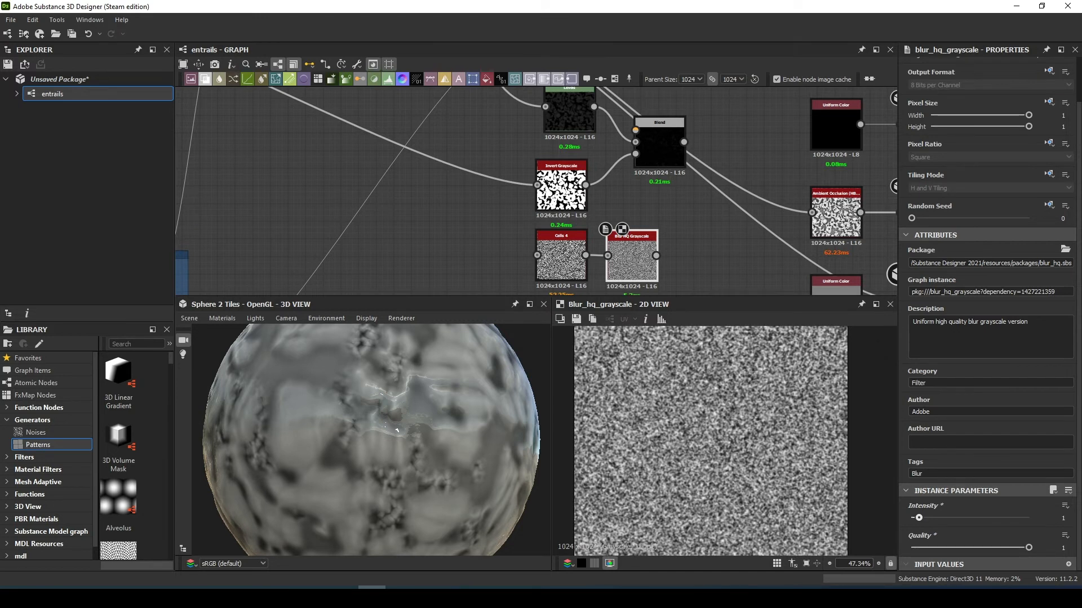
# Connect the blurred cells to the Blend's foreground, move the Blend up, and preview its output
pyautogui.moveTo(656, 255); pyautogui.dragTo(702, 158)
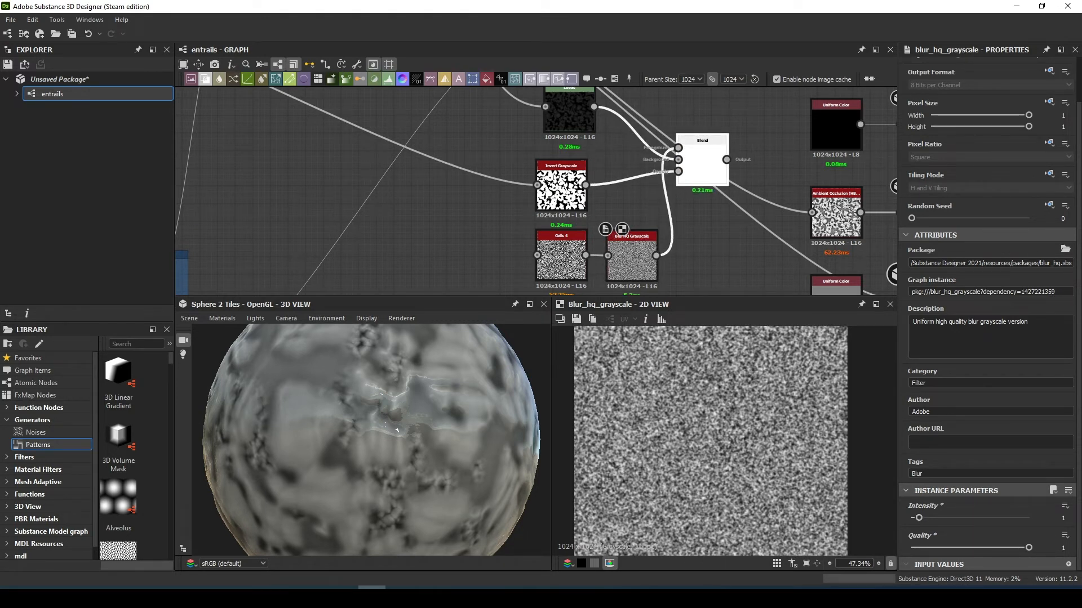
pyautogui.moveTo(738, 204); pyautogui.dragTo(560, 282, button='middle')
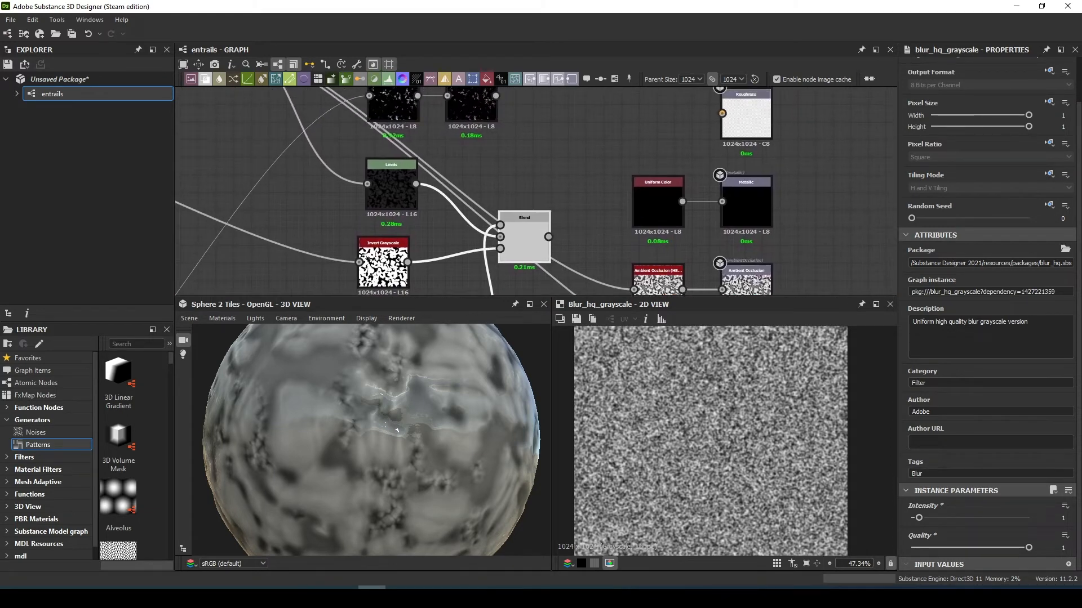
pyautogui.moveTo(525, 238); pyautogui.dragTo(534, 175)
pyautogui.moveTo(534, 175); pyautogui.dragTo(526, 256, button='middle')
pyautogui.doubleClick(525, 257)
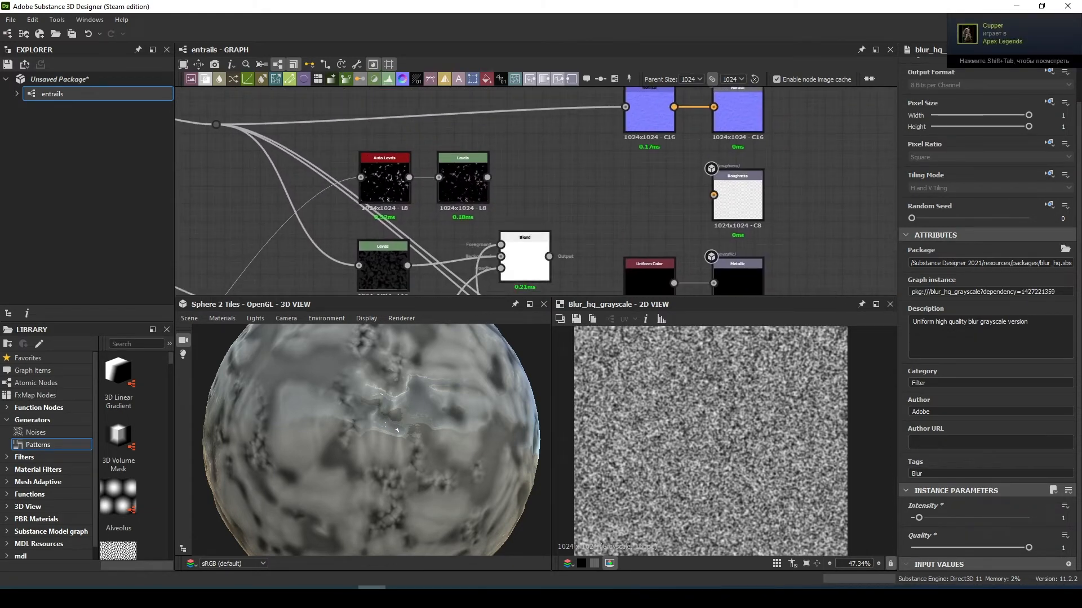
# Add a second Blend node between the upper Levels and the Roughness output
pyautogui.press('space')
pyautogui.write('blend')
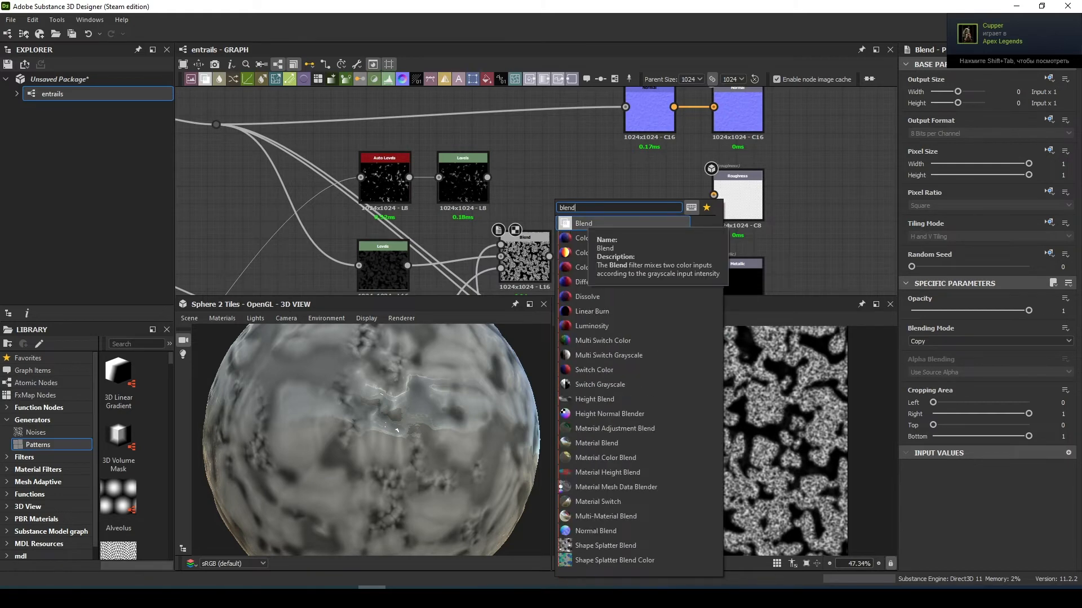
pyautogui.press('Return')
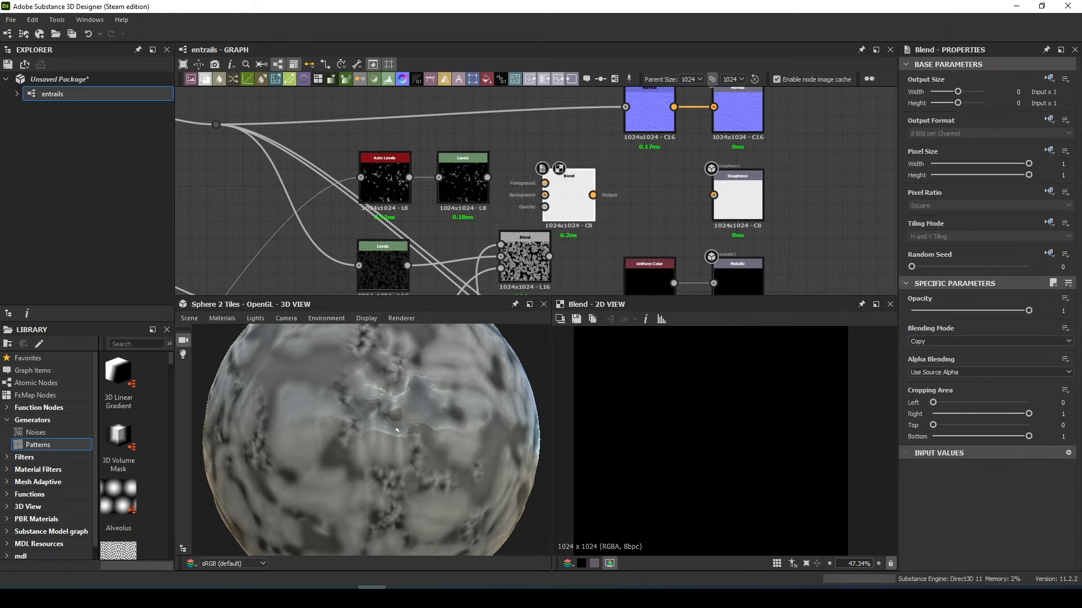
# Set the lower Blend's blending mode to Screen and its opacity to 0.7
pyautogui.click(951, 342)
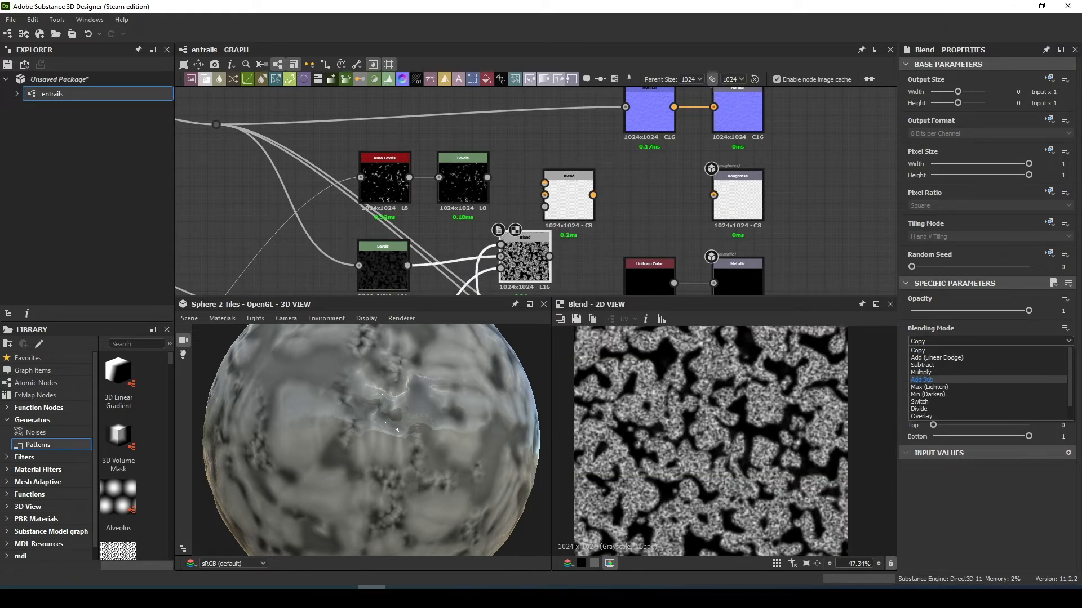
pyautogui.click(951, 412)
pyautogui.moveTo(1029, 311); pyautogui.dragTo(993, 310)
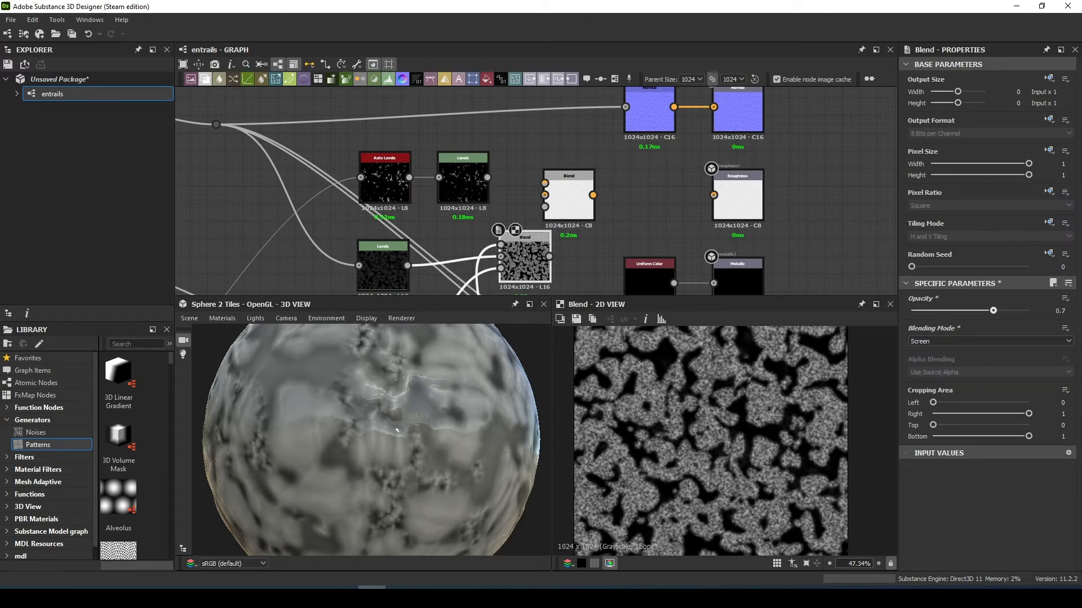
# Feed the upper Blend with the upper Levels as foreground and the lower Blend as background
pyautogui.moveTo(569, 186); pyautogui.dragTo(587, 186)
pyautogui.moveTo(550, 257); pyautogui.dragTo(563, 195)
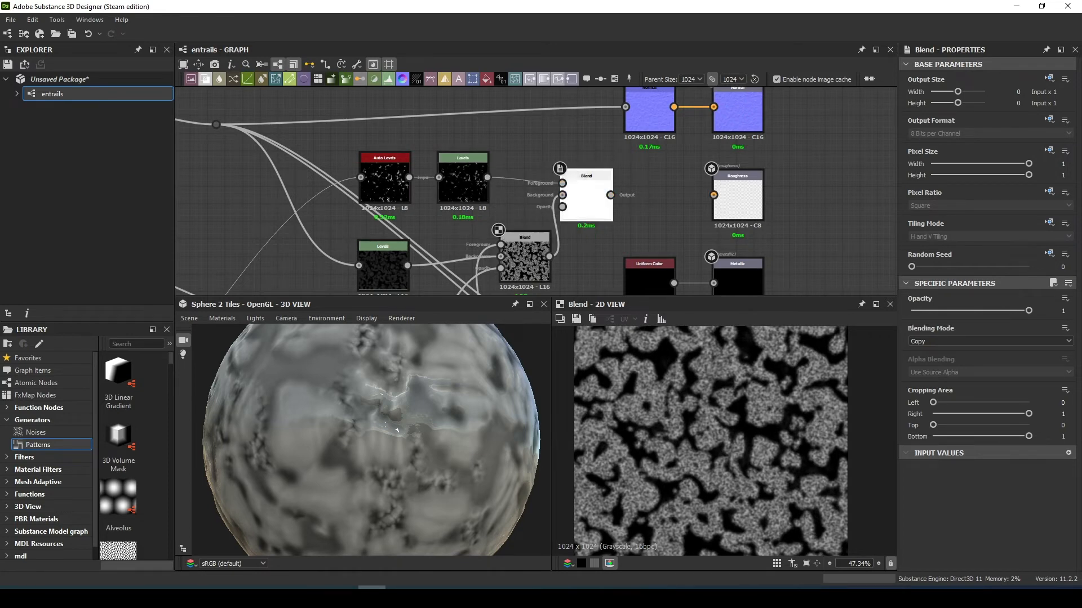
# Switch the lower Blend's blending mode to Soft Light
pyautogui.click(525, 258)
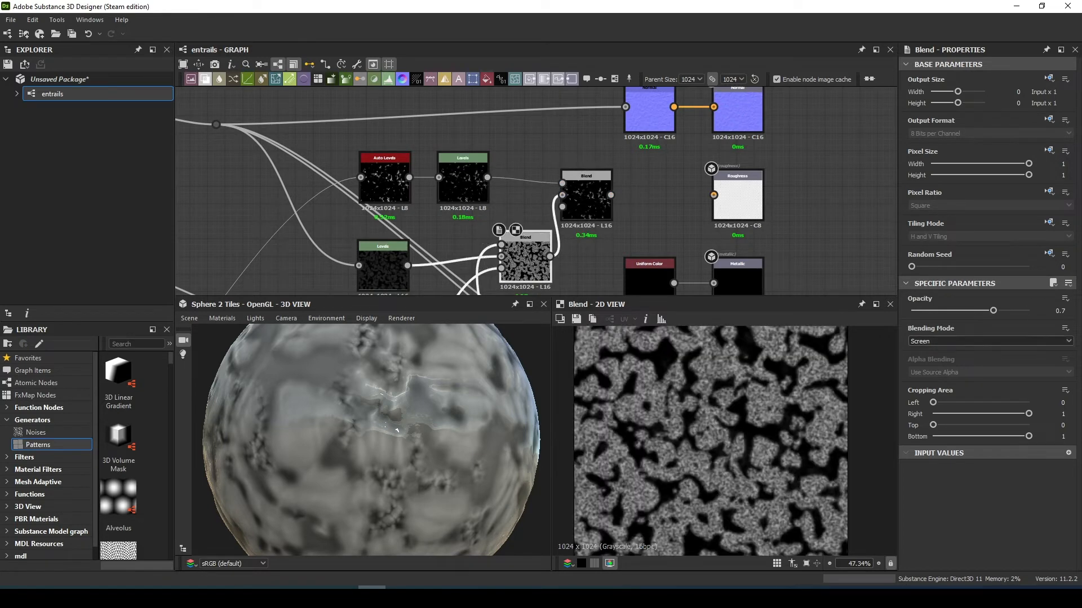
pyautogui.click(985, 341)
pyautogui.scroll(-1, 1022, 389)
pyautogui.click(1025, 416)
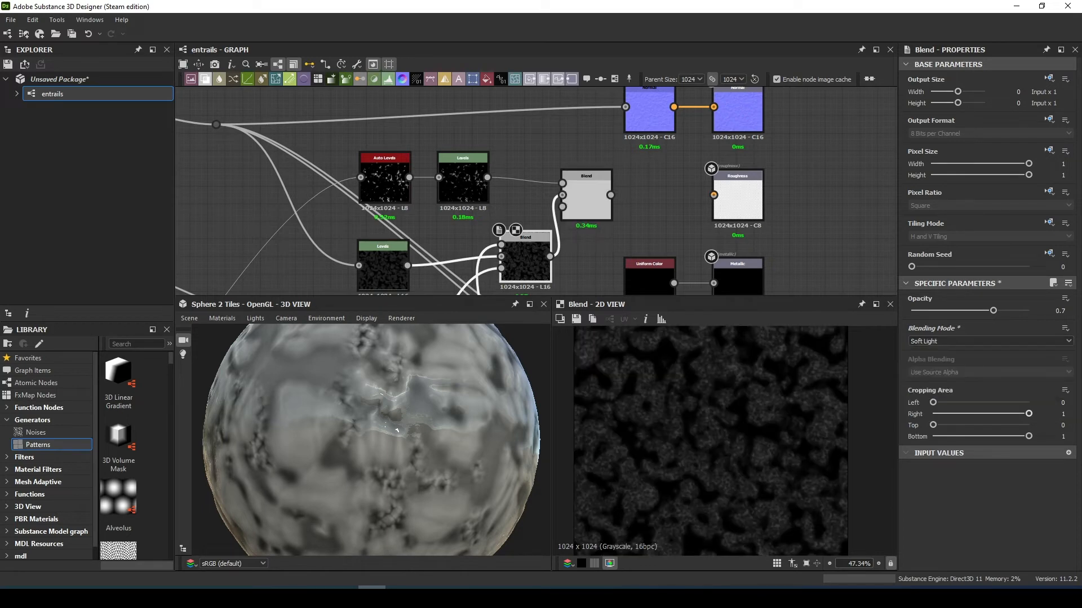
# Set the upper Blend's blending mode to Screen and connect it to the Roughness output
pyautogui.doubleClick(585, 198)
pyautogui.click(986, 342)
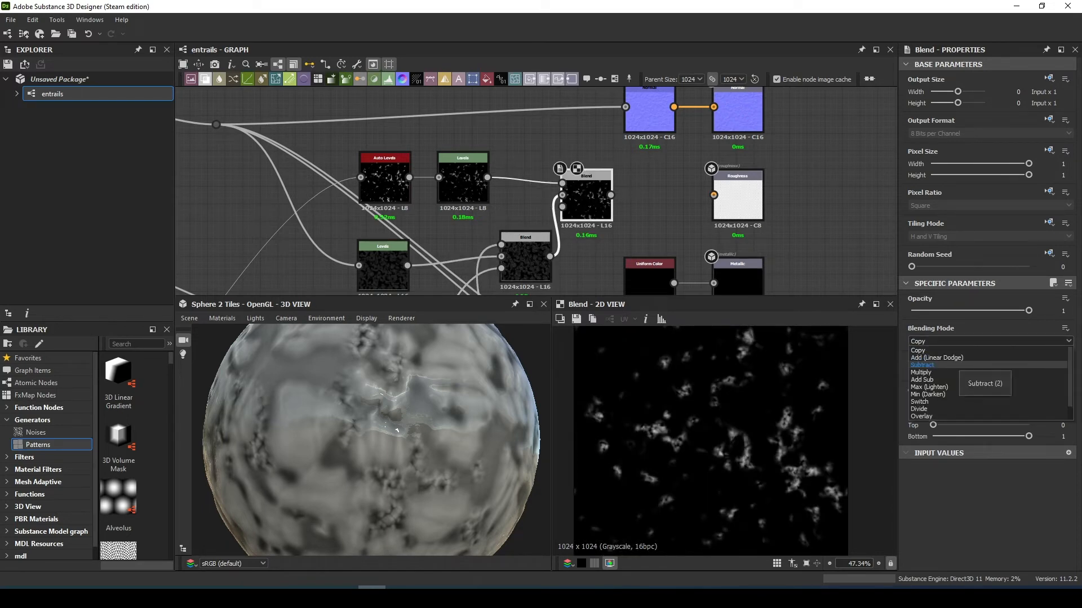
pyautogui.scroll(-1, 992, 389)
pyautogui.click(991, 407)
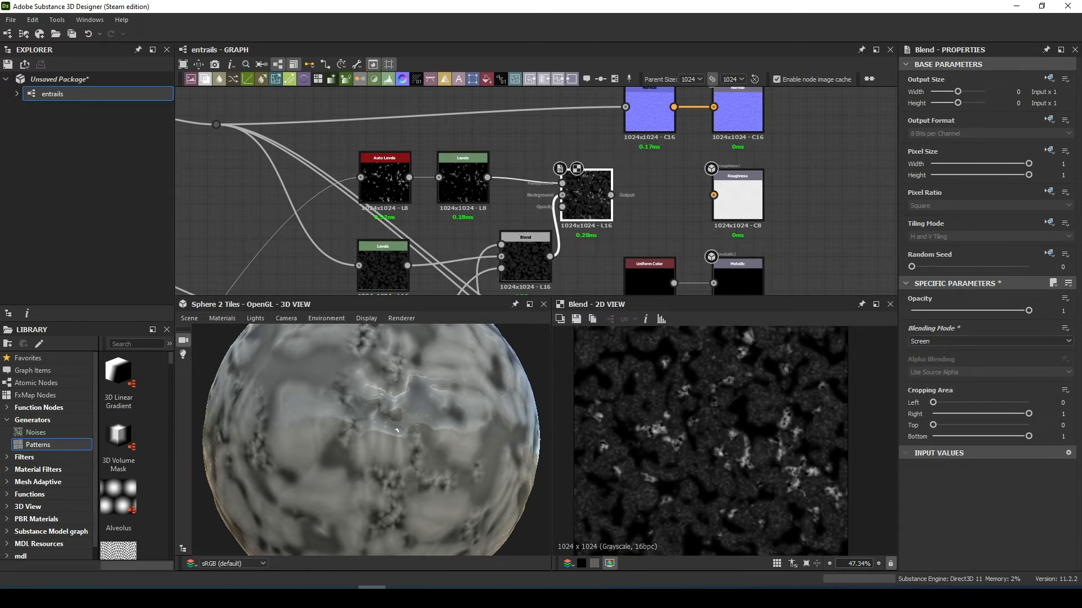
pyautogui.moveTo(611, 195); pyautogui.dragTo(713, 195)
pyautogui.click(737, 203)
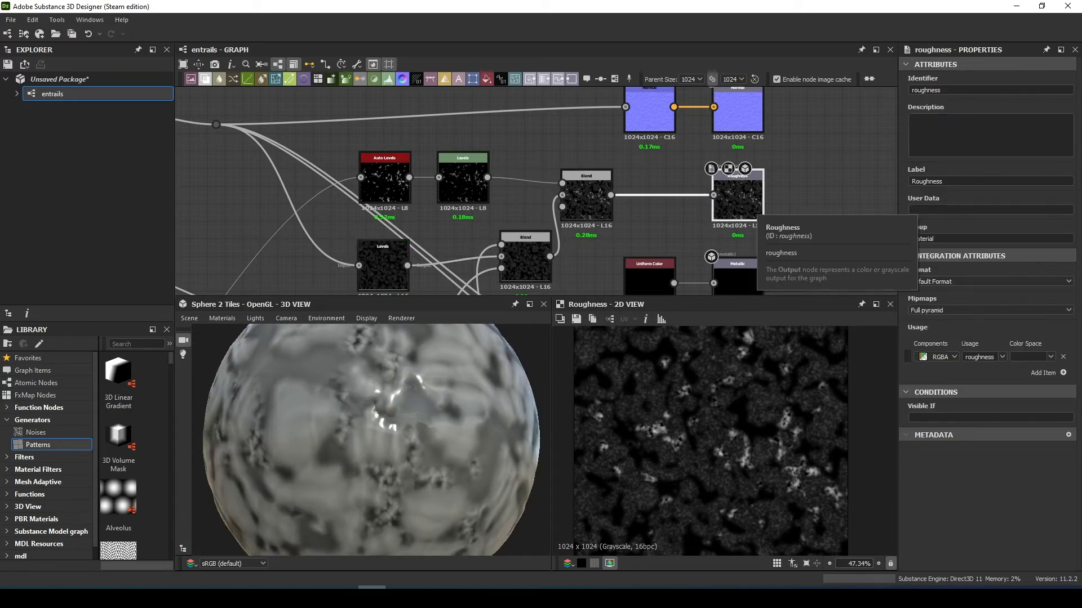
# Raise the lower Levels node's output white to about three quarters and check the sheen on the sphere
pyautogui.click(383, 269)
pyautogui.moveTo(949, 430); pyautogui.dragTo(1032, 429)
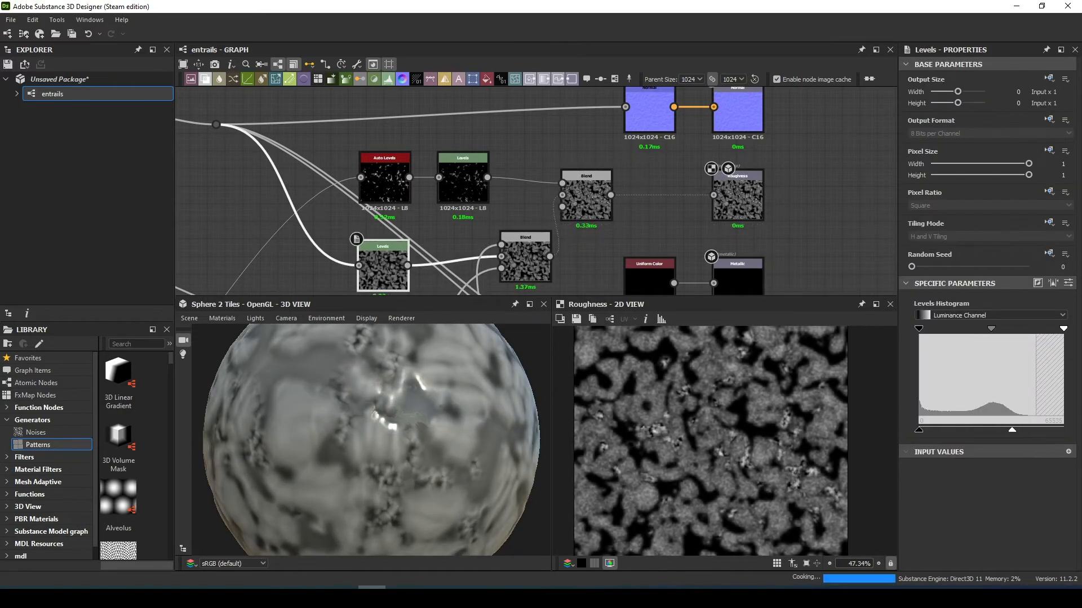
pyautogui.moveTo(384, 397); pyautogui.dragTo(427, 405)
# Tidy the roughness nodes by stacking the lower Levels, Invert Grayscale, and Cells 4 with its blur closer together
pyautogui.scroll(-4, 632, 186)
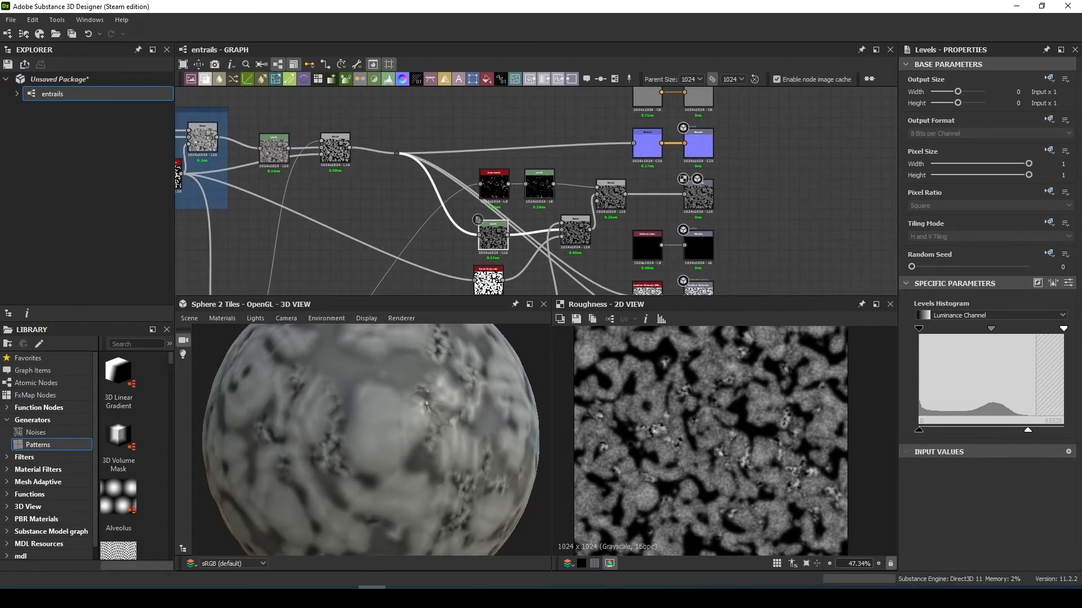
pyautogui.moveTo(632, 186); pyautogui.dragTo(644, 146, button='middle')
pyautogui.moveTo(505, 196); pyautogui.dragTo(520, 186)
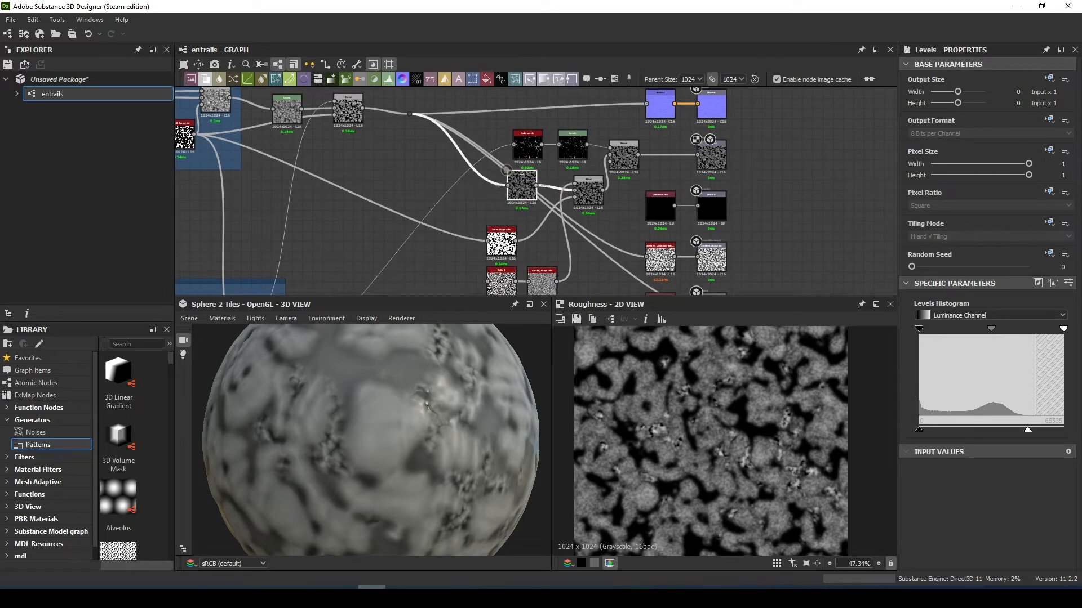
pyautogui.moveTo(501, 241); pyautogui.dragTo(520, 226)
pyautogui.moveTo(520, 226); pyautogui.dragTo(533, 195, button='middle')
pyautogui.moveTo(489, 226); pyautogui.dragTo(573, 231)
pyautogui.scroll(-2, 589, 253)
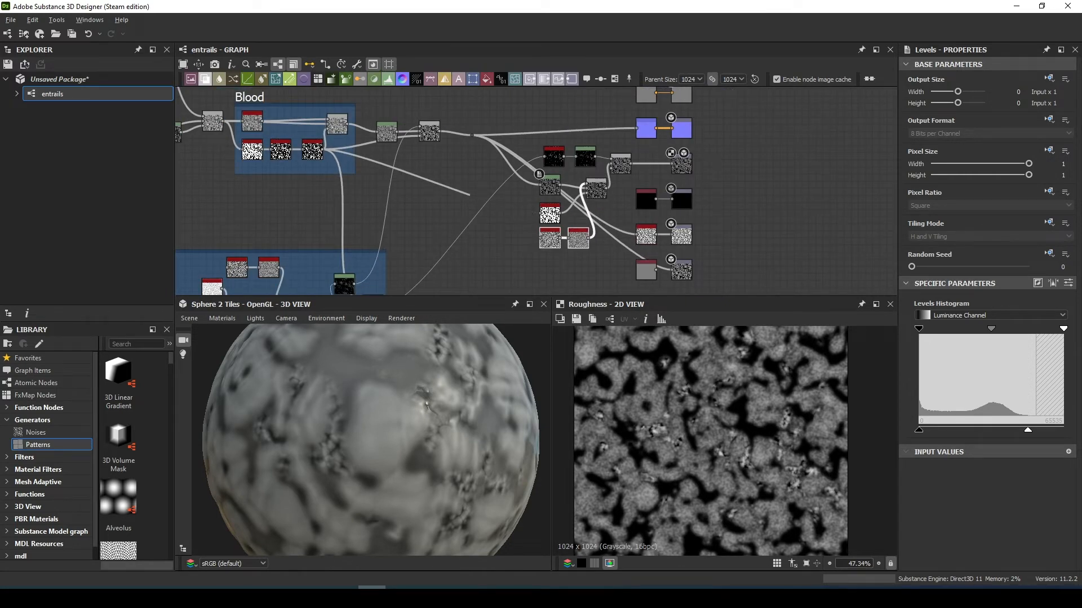
# Move the Metallic, Ambient Occlusion and Height outputs with their source nodes down, away from the Roughness output
pyautogui.moveTo(653, 242); pyautogui.dragTo(654, 217, button='middle')
pyautogui.moveTo(708, 268); pyautogui.dragTo(690, 221)
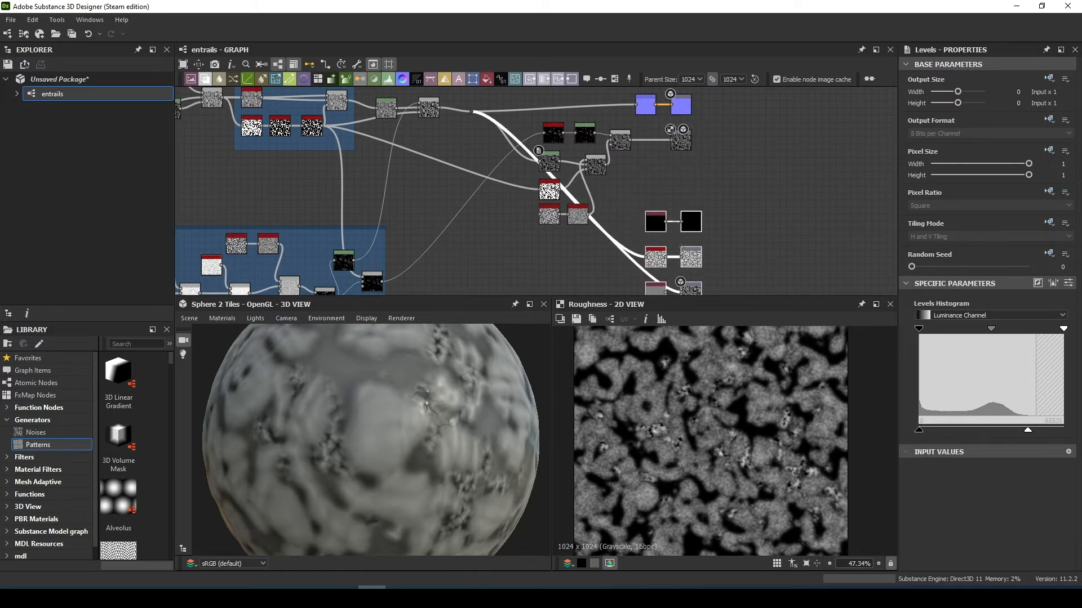
pyautogui.moveTo(689, 221); pyautogui.dragTo(714, 173, button='middle')
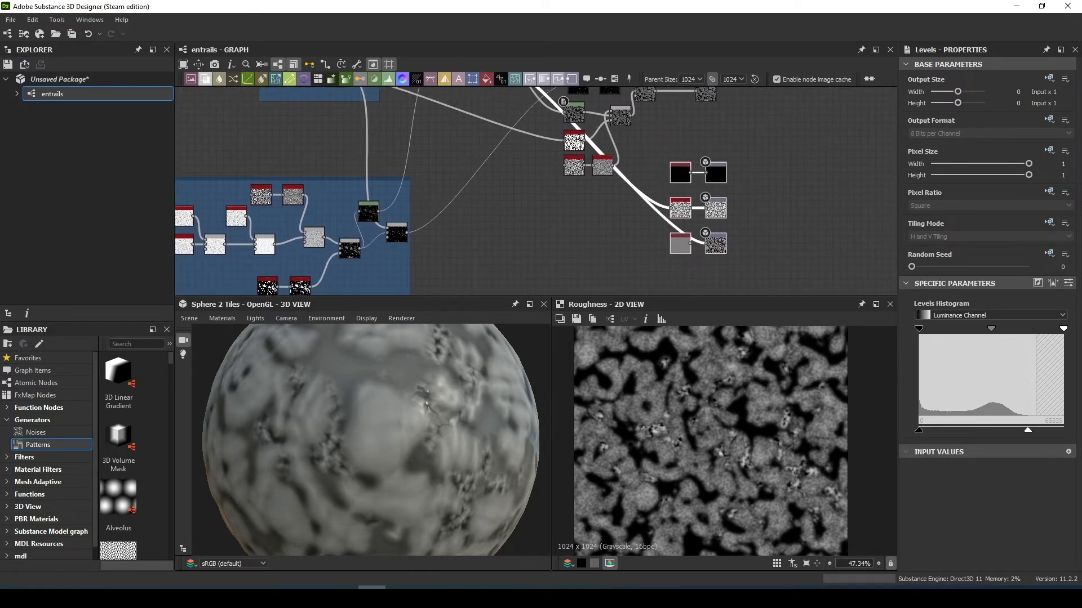
# Add a Threshold node beside the Fat frame and feed it from the frame's final Blend
pyautogui.click(557, 234)
pyautogui.press('space')
pyautogui.write('thre')
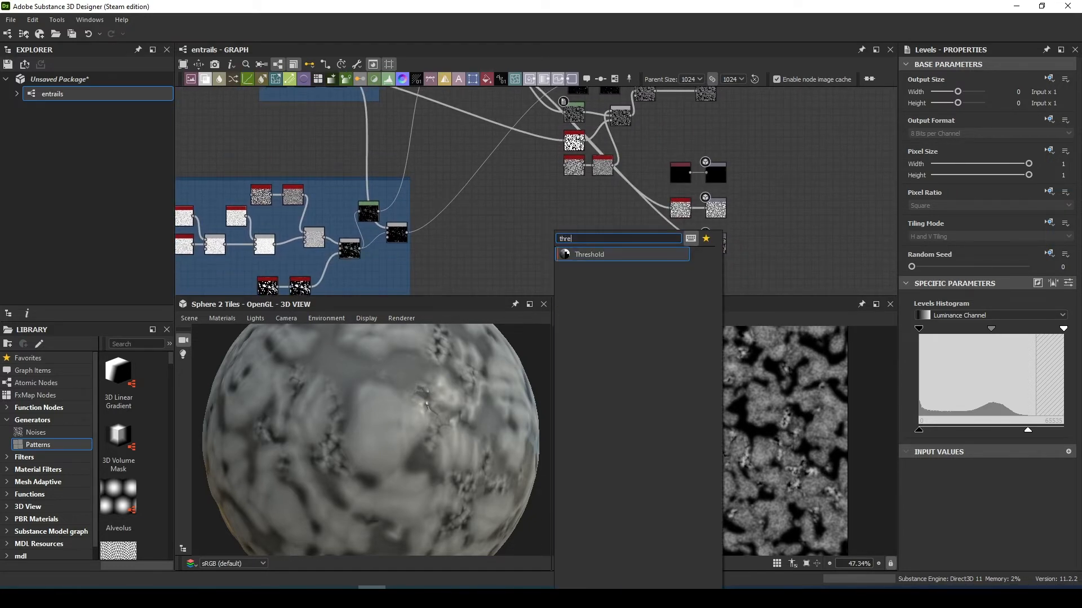
pyautogui.press('Return')
pyautogui.scroll(3, 586, 235)
pyautogui.moveTo(517, 263); pyautogui.dragTo(516, 237)
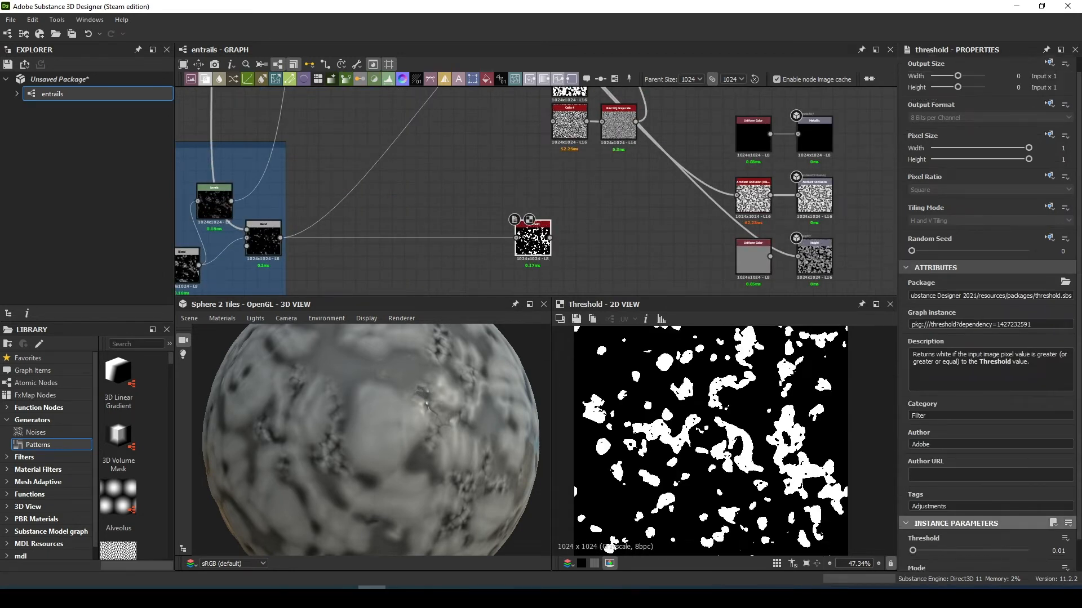
# Set the Threshold node's threshold value to 0.03
pyautogui.moveTo(913, 551); pyautogui.dragTo(916, 551)
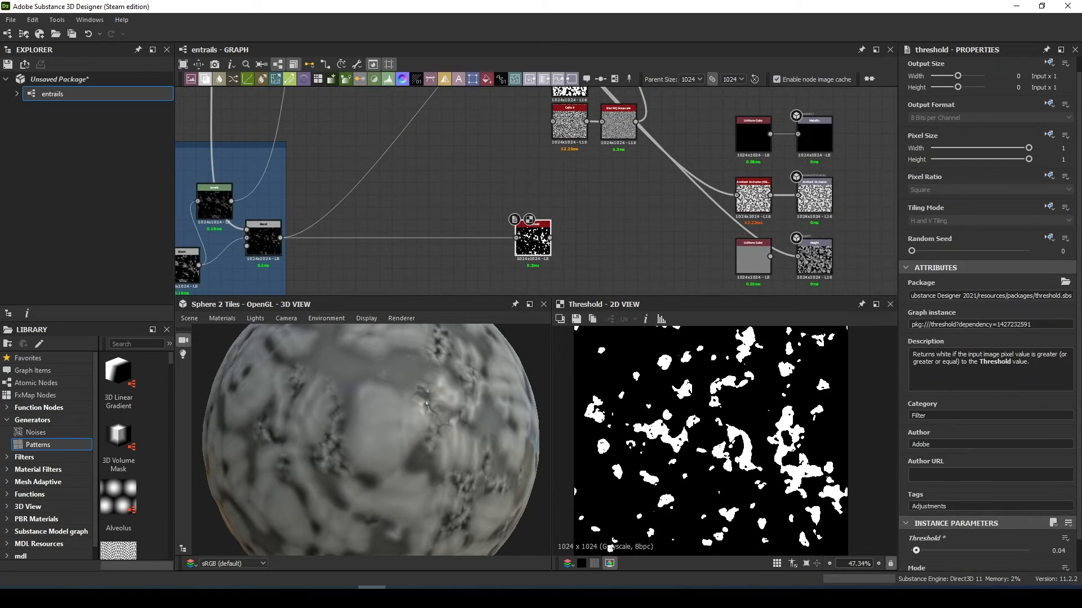
pyautogui.write('03')
pyautogui.press('Return')
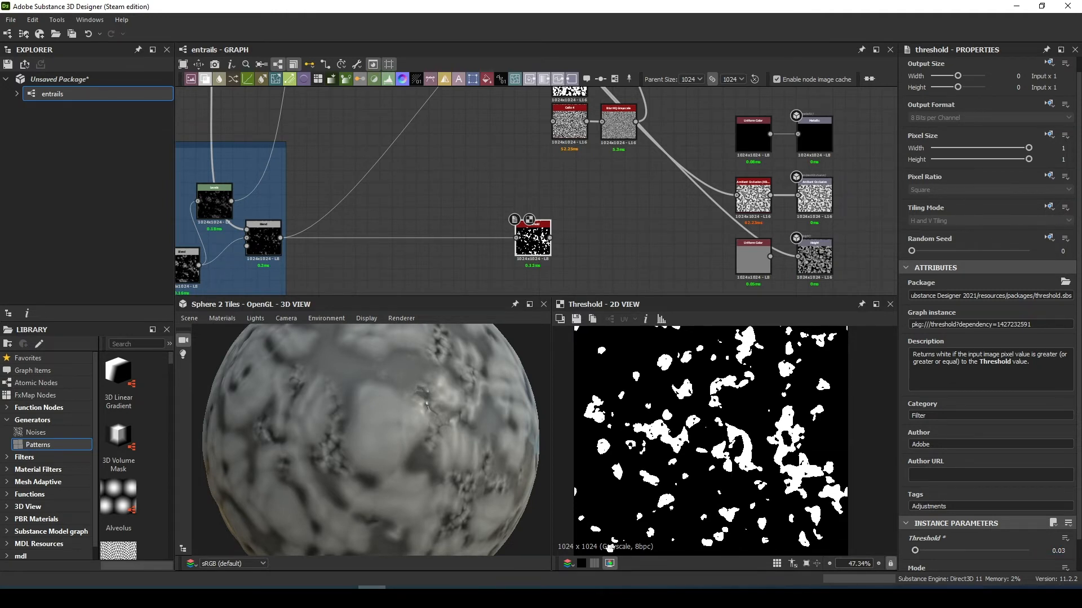
# Add a Blur HQ Grayscale node after the Threshold node, with quality 1 and intensity 1.91
pyautogui.press('space')
pyautogui.write('blur')
pyautogui.click(586, 284)
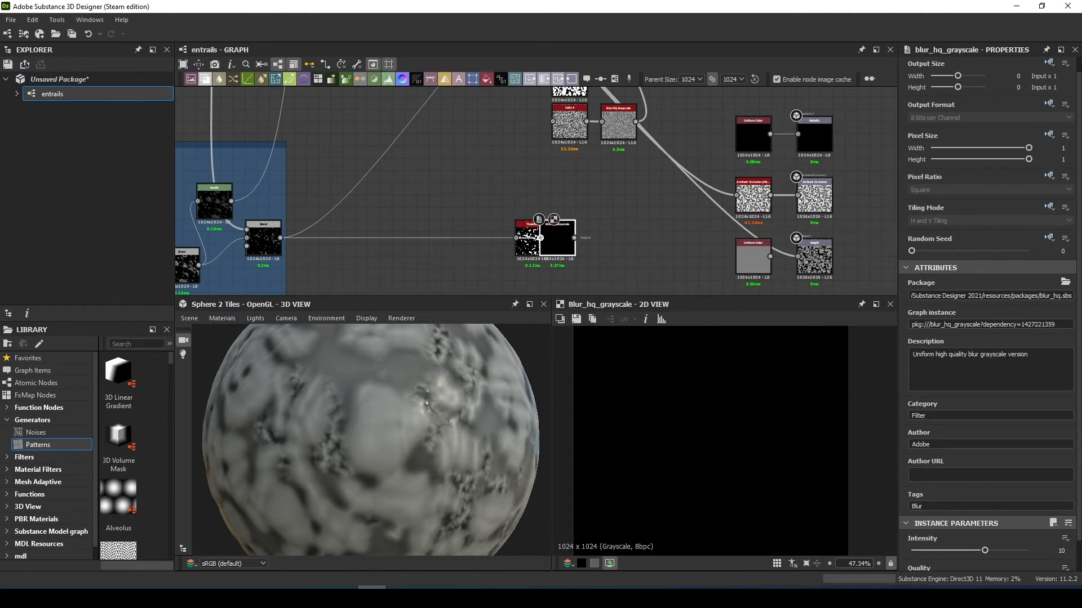
pyautogui.moveTo(558, 240)
pyautogui.mouseDown()
pyautogui.moveTo(581, 240)
pyautogui.moveTo(565, 237)
pyautogui.mouseUp()
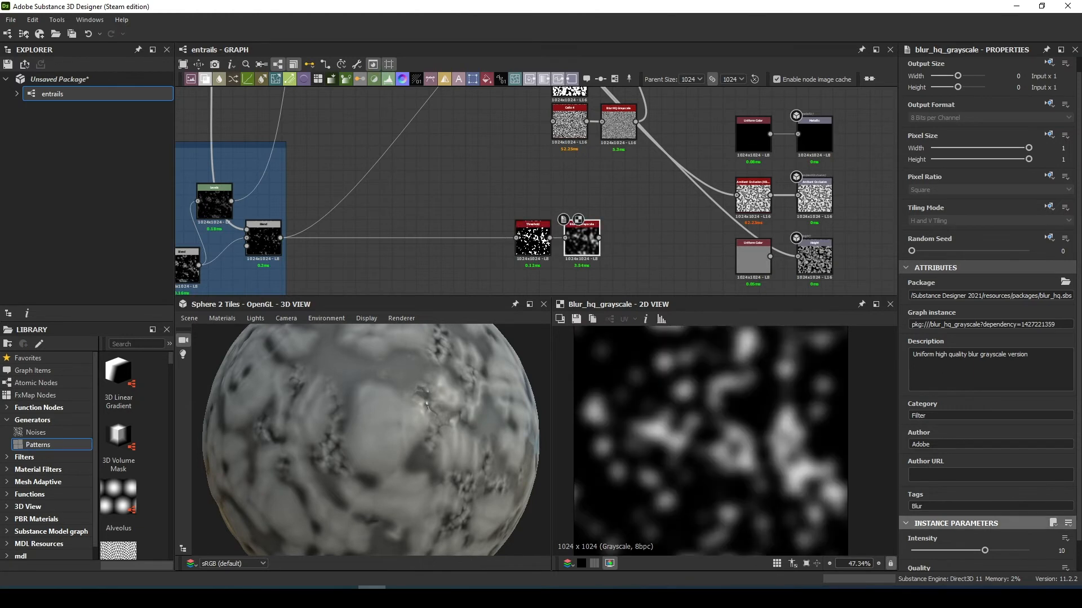
pyautogui.scroll(-1, 924, 541)
pyautogui.moveTo(912, 547); pyautogui.dragTo(1028, 547)
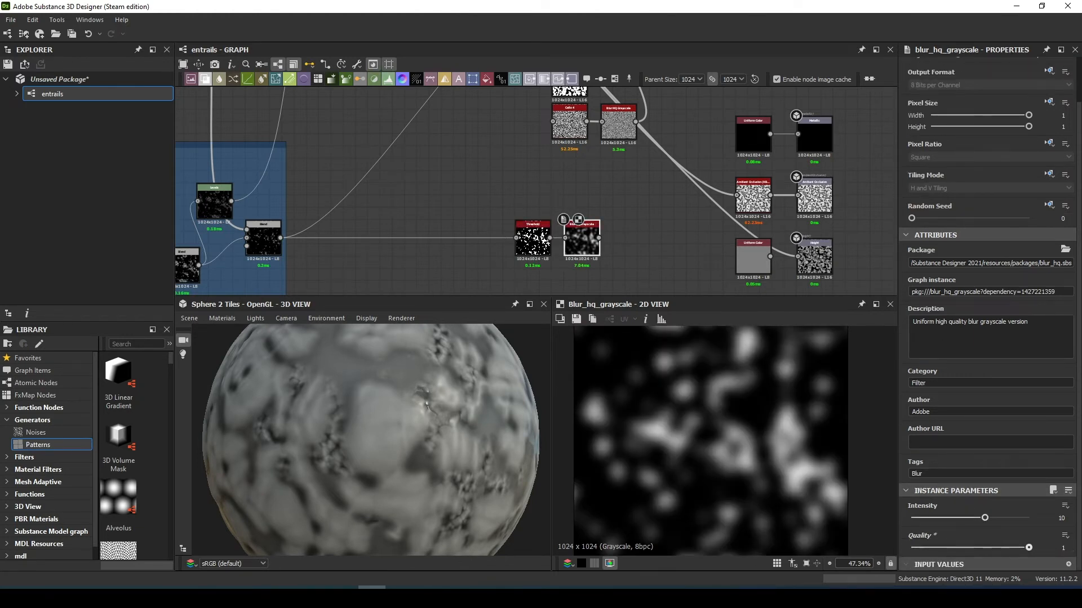
pyautogui.moveTo(985, 518); pyautogui.dragTo(925, 518)
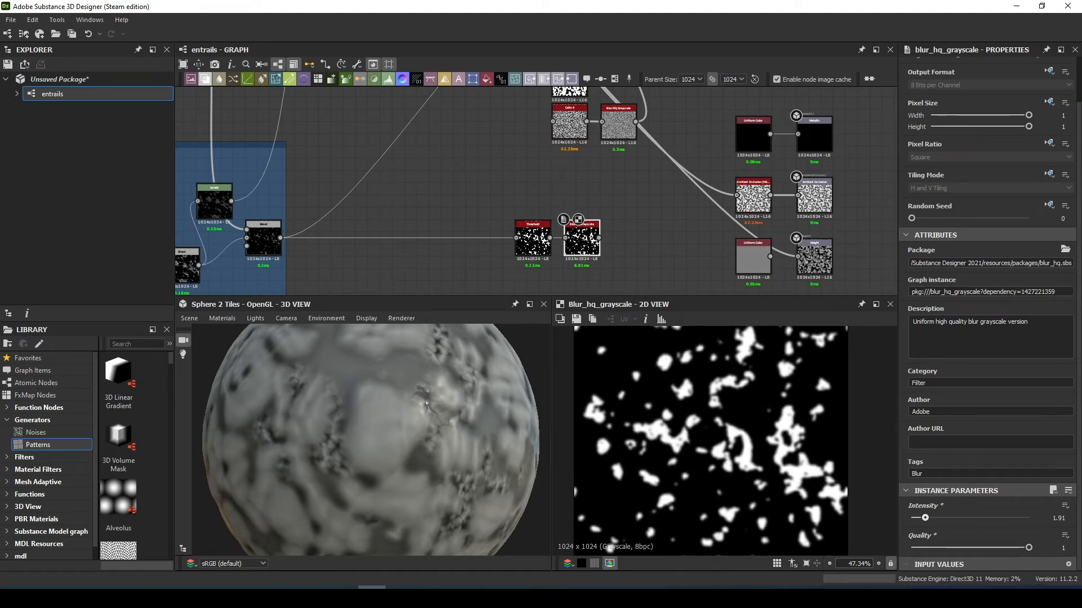
# Move the Ambient Occlusion (HBAO) source node away from its output to just above the Threshold node
pyautogui.moveTo(753, 195); pyautogui.dragTo(532, 182)
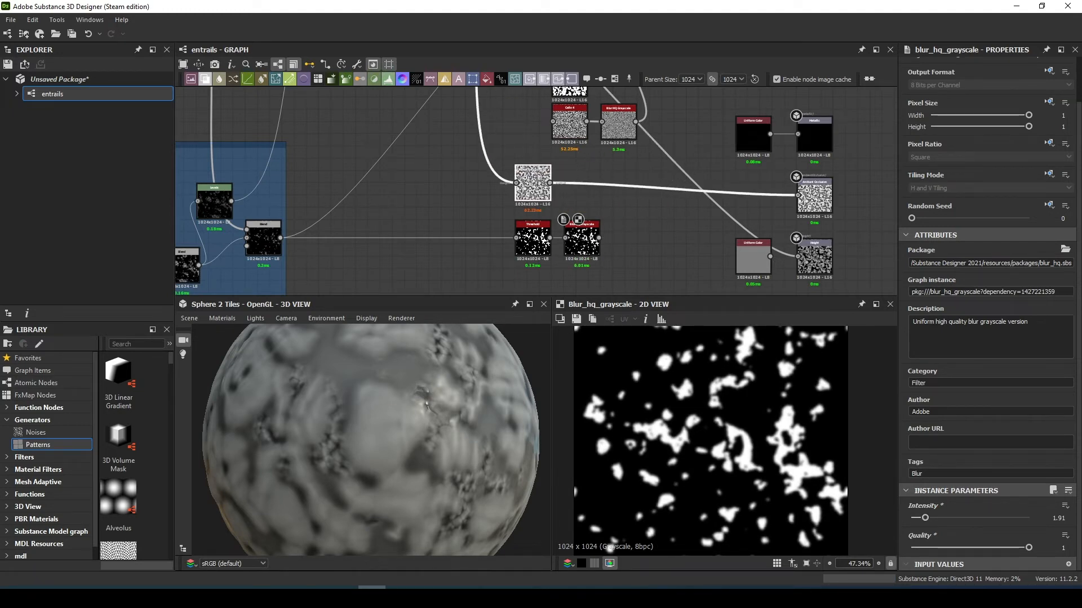
pyautogui.scroll(-4, 523, 240)
pyautogui.moveTo(532, 214); pyautogui.dragTo(503, 194, button='middle')
pyautogui.scroll(7, 503, 193)
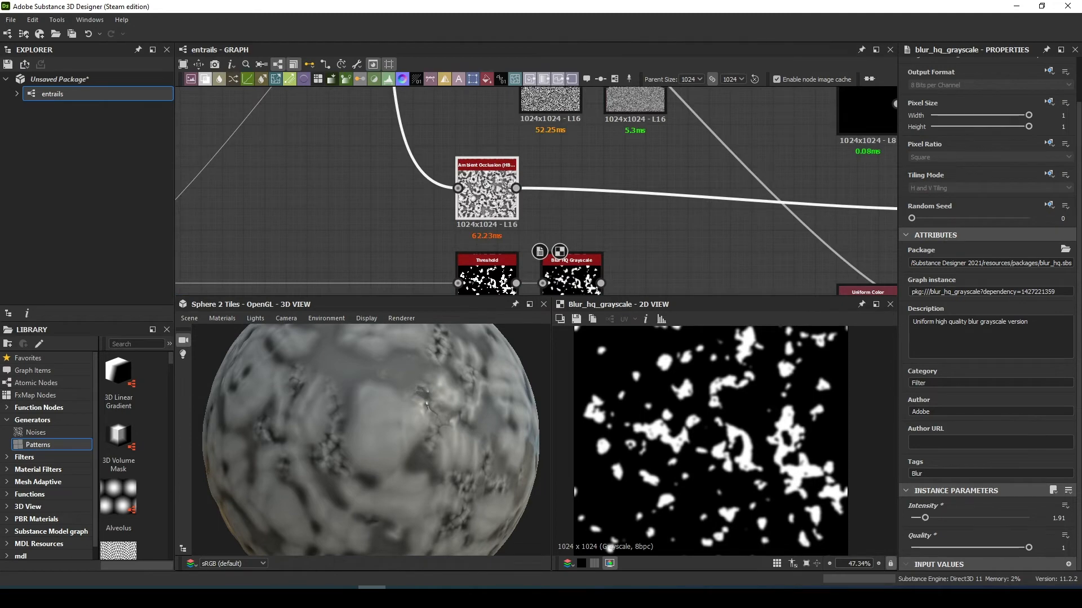
# Add a Blend node in Max (Lighten) mode, with the ambient occlusion as background and the blurred threshold mask as foreground
pyautogui.press('space')
pyautogui.write('blend')
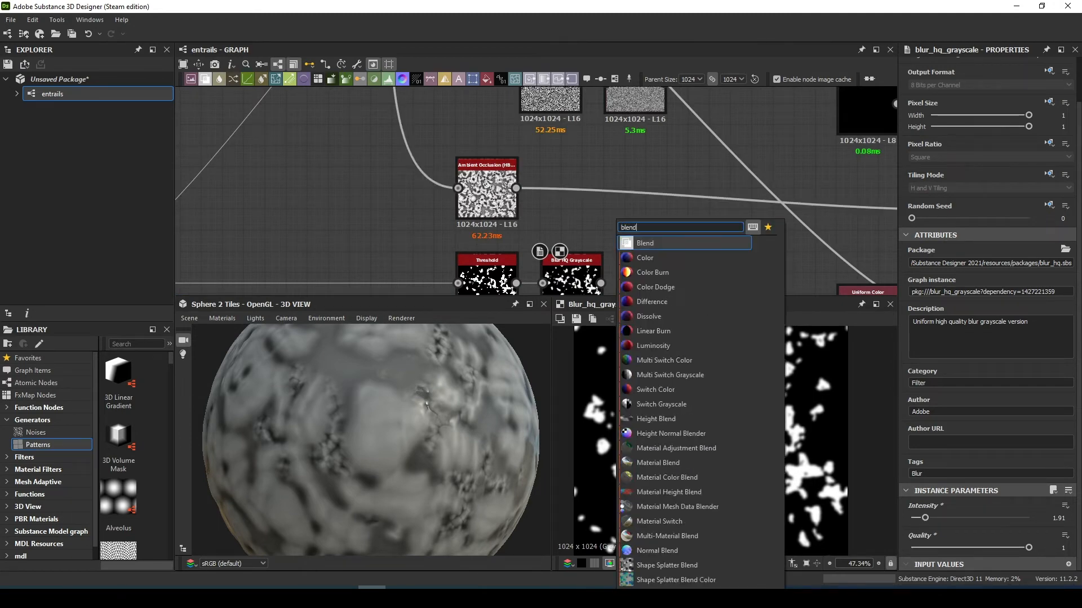
pyautogui.press('Return')
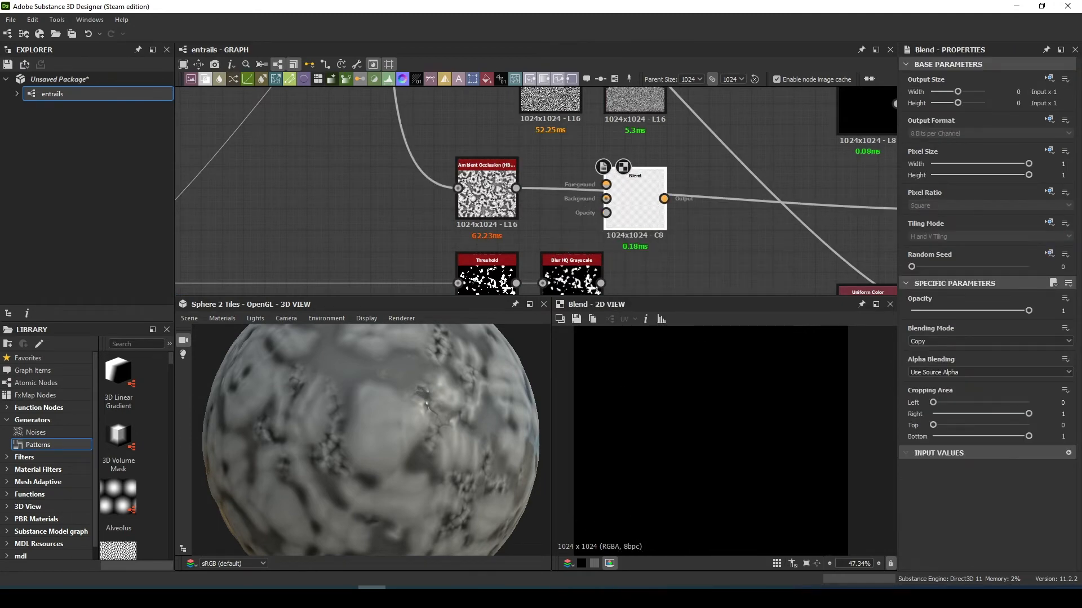
pyautogui.moveTo(516, 188); pyautogui.dragTo(606, 198)
pyautogui.moveTo(600, 283); pyautogui.dragTo(606, 185)
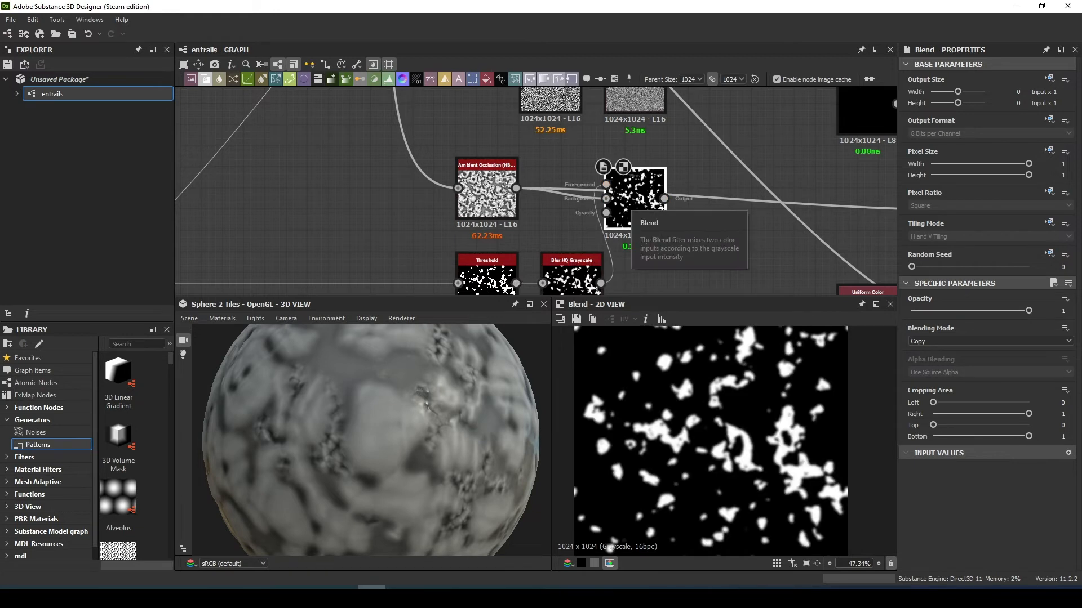
pyautogui.click(989, 341)
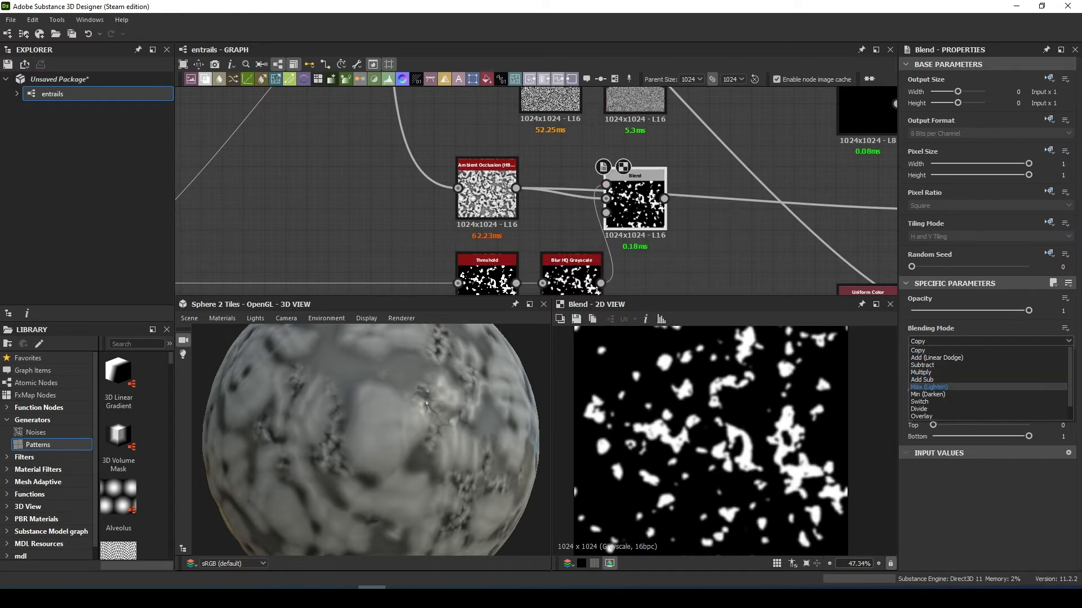
pyautogui.click(958, 385)
# Feed the Ambient Occlusion output from the new Blend node and check the result on the sphere
pyautogui.scroll(-2, 465, 203)
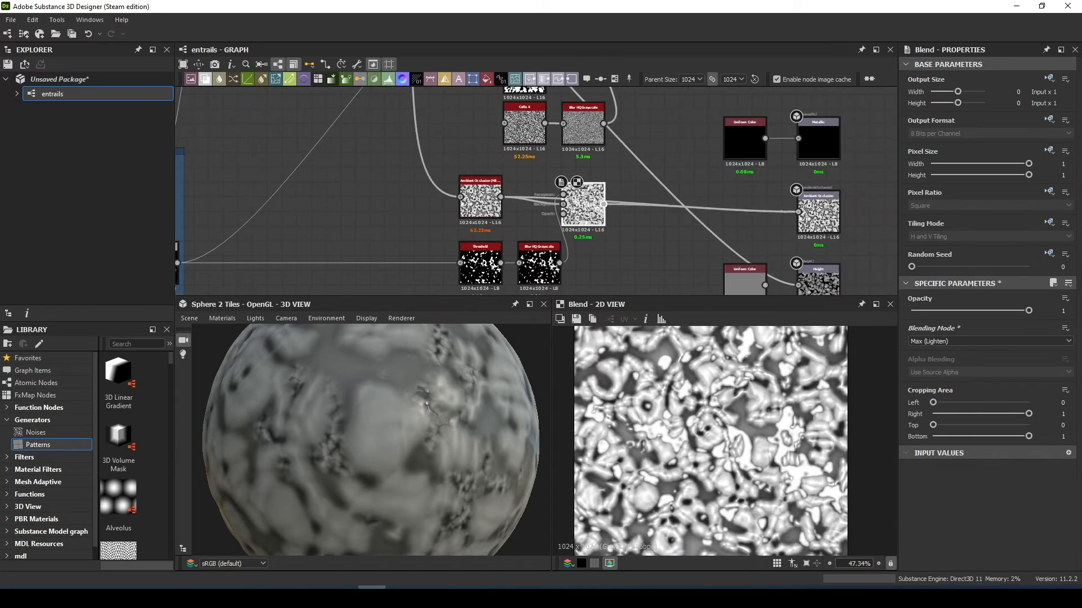
pyautogui.moveTo(794, 212); pyautogui.dragTo(798, 212)
pyautogui.moveTo(428, 429); pyautogui.dragTo(376, 430)
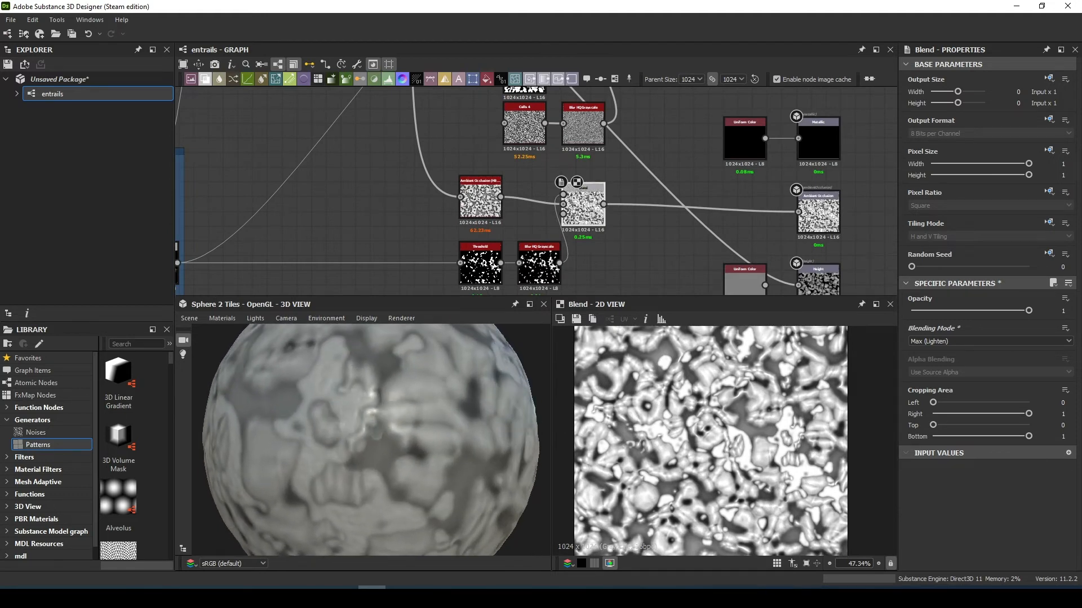
# Move the ambient occlusion, Threshold, blur and Blend nodes together, closer to the material outputs
pyautogui.moveTo(630, 273); pyautogui.dragTo(641, 234, button='middle')
pyautogui.scroll(-3, 640, 234)
pyautogui.moveTo(642, 254); pyautogui.dragTo(555, 186)
pyautogui.moveTo(623, 197); pyautogui.dragTo(681, 205)
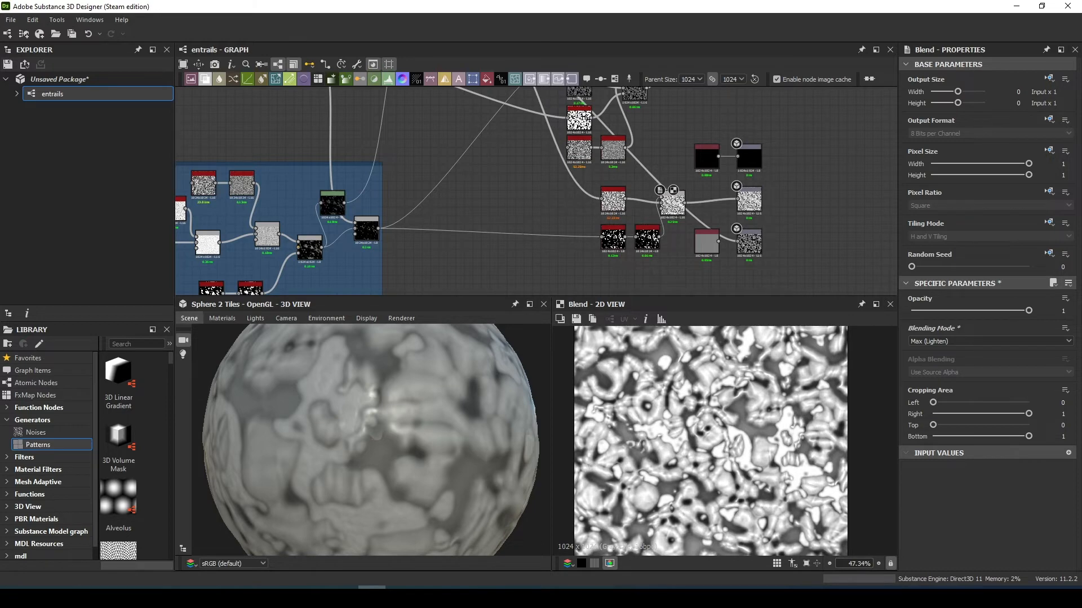
# Add a Gradient Map node beside the Cappilaries frame and feed it from the frame's final node
pyautogui.scroll(-3, 467, 124)
pyautogui.moveTo(468, 123); pyautogui.dragTo(566, 308, button='middle')
pyautogui.scroll(2, 515, 92)
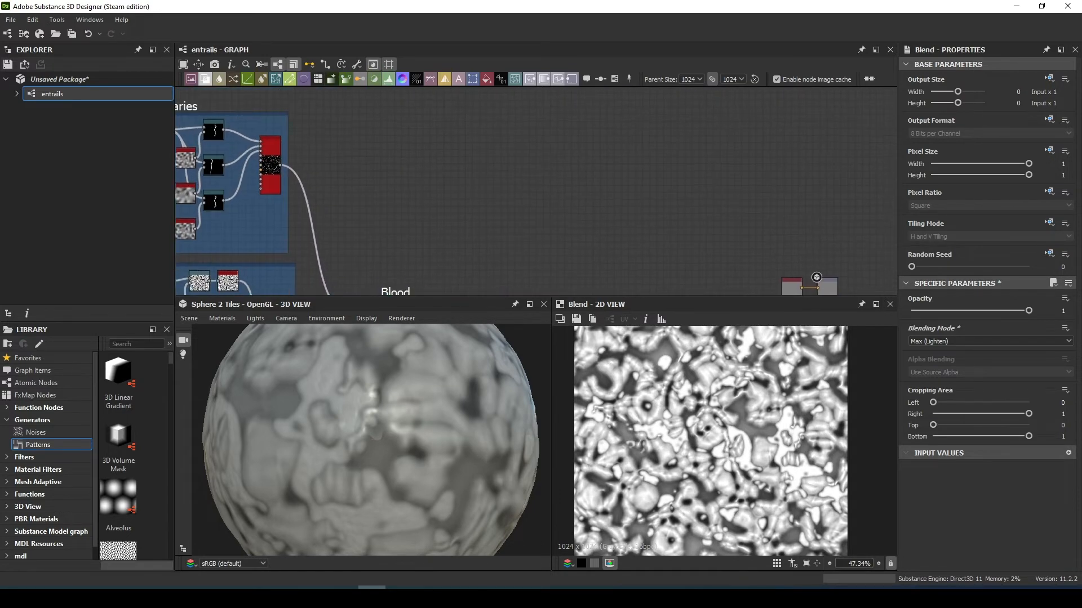
pyautogui.press('space')
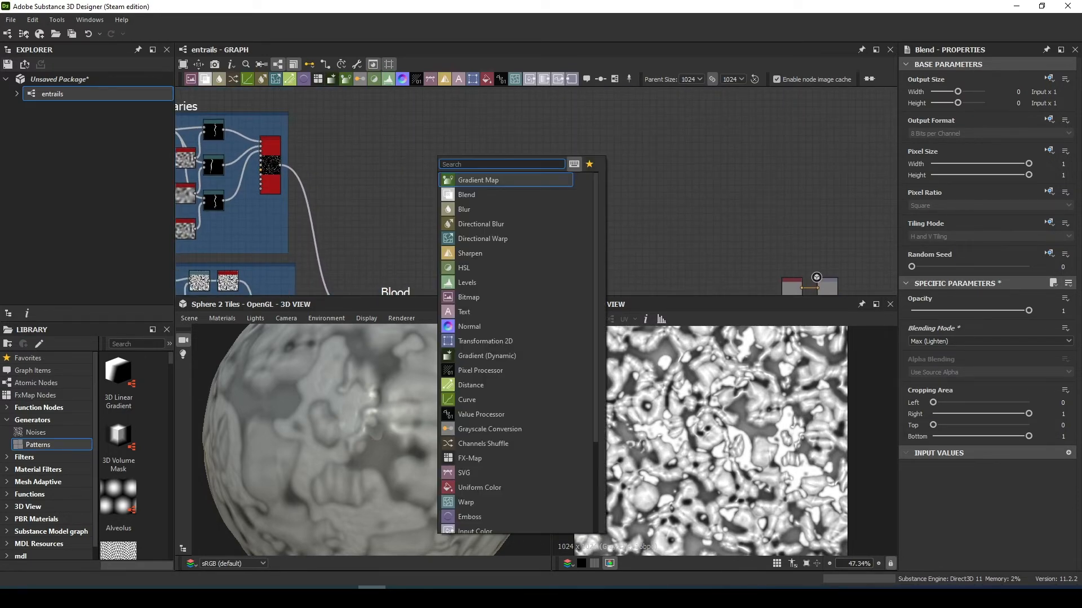
pyautogui.write('gradient')
pyautogui.press('Return')
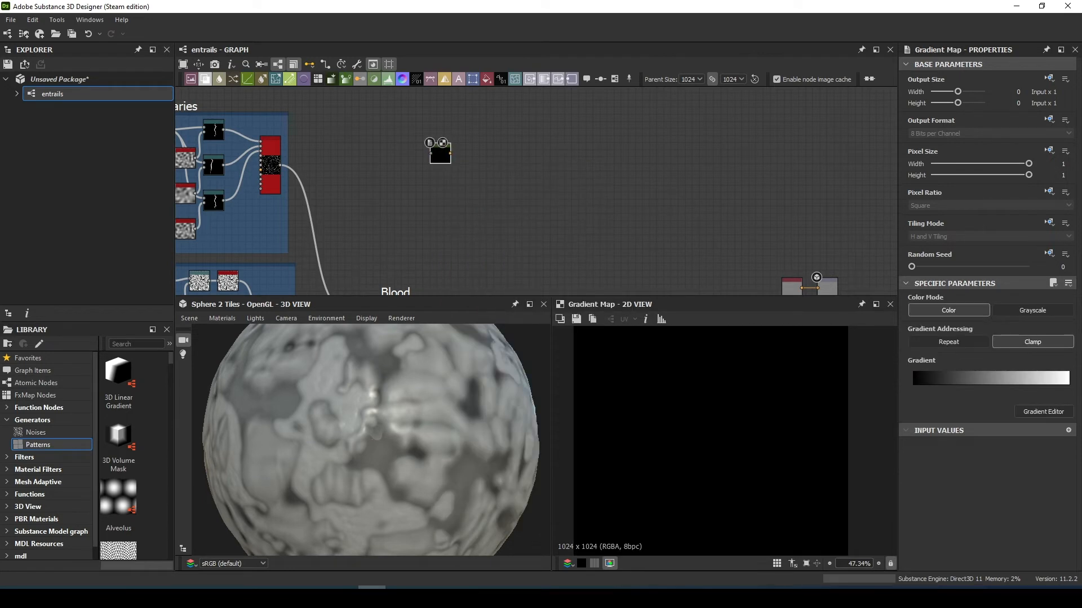
pyautogui.moveTo(280, 165); pyautogui.dragTo(431, 153)
pyautogui.scroll(2, 636, 434)
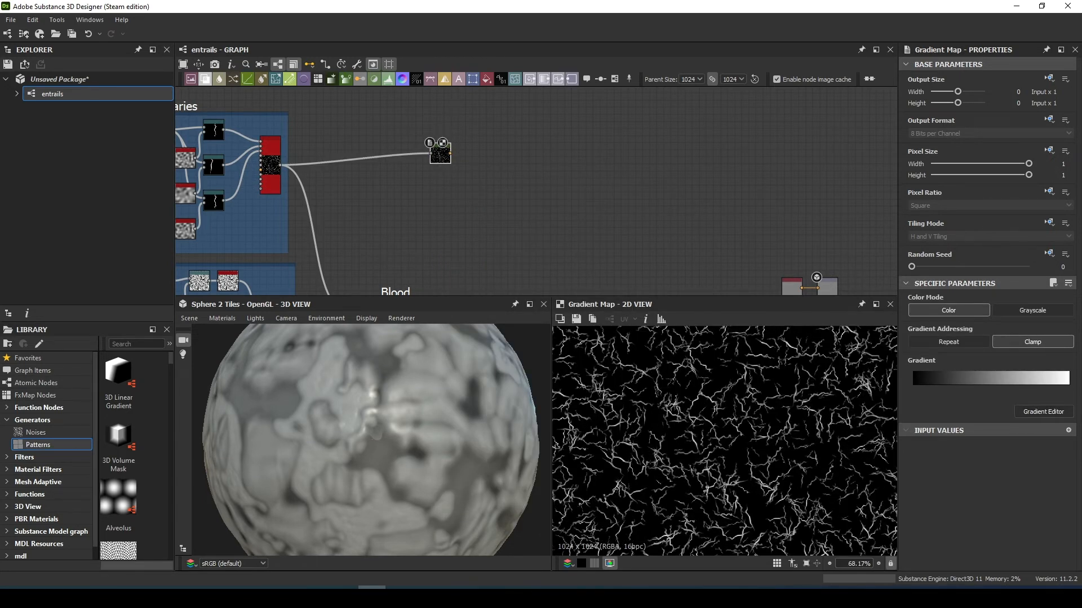
# Color the capillaries' Gradient Map from dark red #690909 at position 0.110 to dark blue at the far end
pyautogui.click(1044, 412)
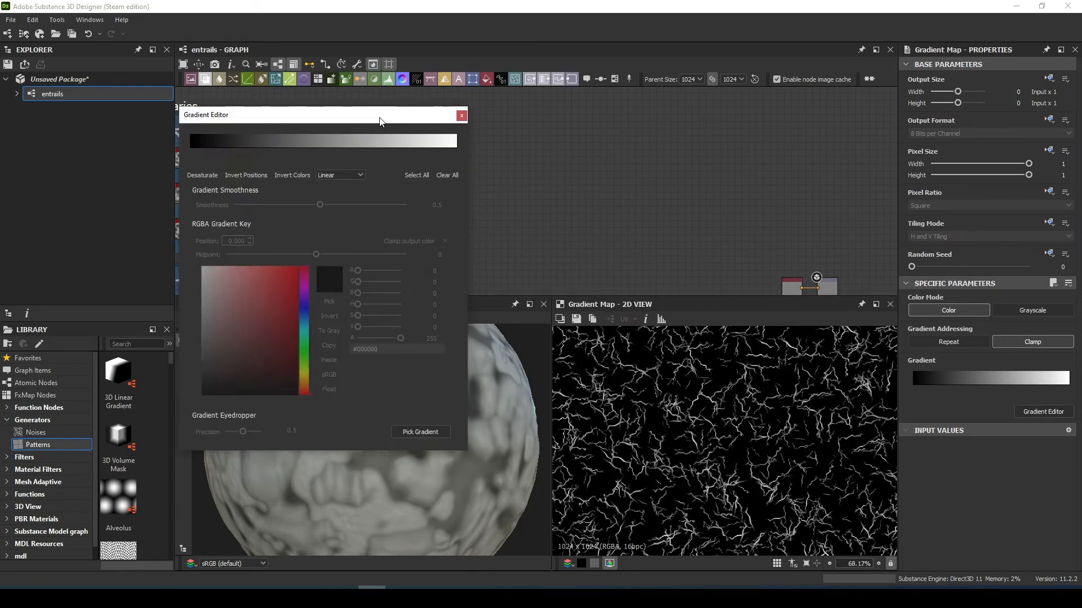
pyautogui.moveTo(381, 117); pyautogui.dragTo(378, 122)
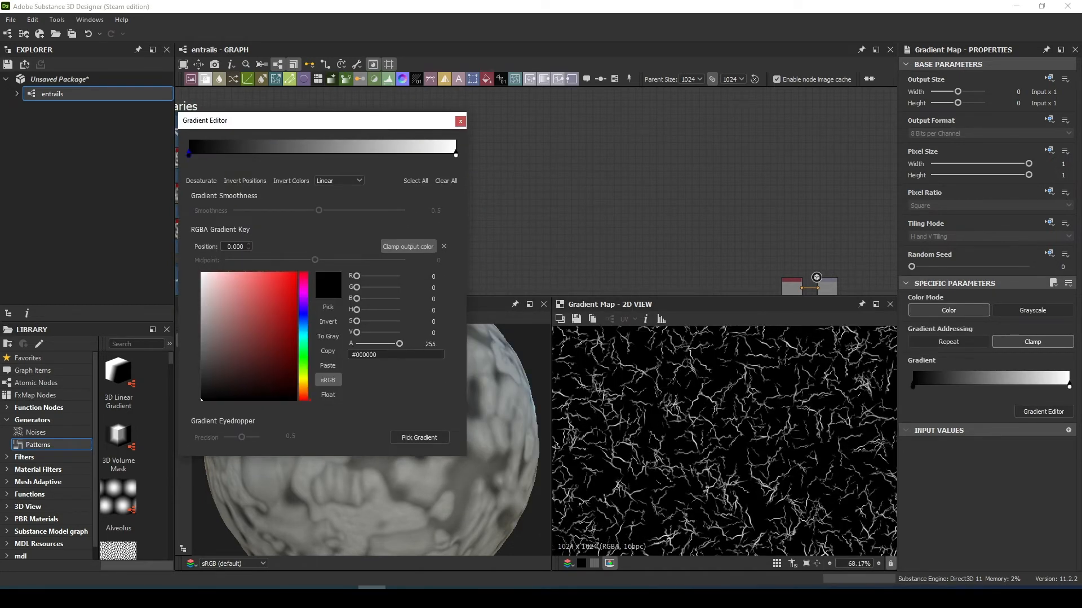
pyautogui.moveTo(212, 395)
pyautogui.mouseDown()
pyautogui.moveTo(296, 335)
pyautogui.moveTo(287, 325)
pyautogui.moveTo(289, 347)
pyautogui.mouseUp()
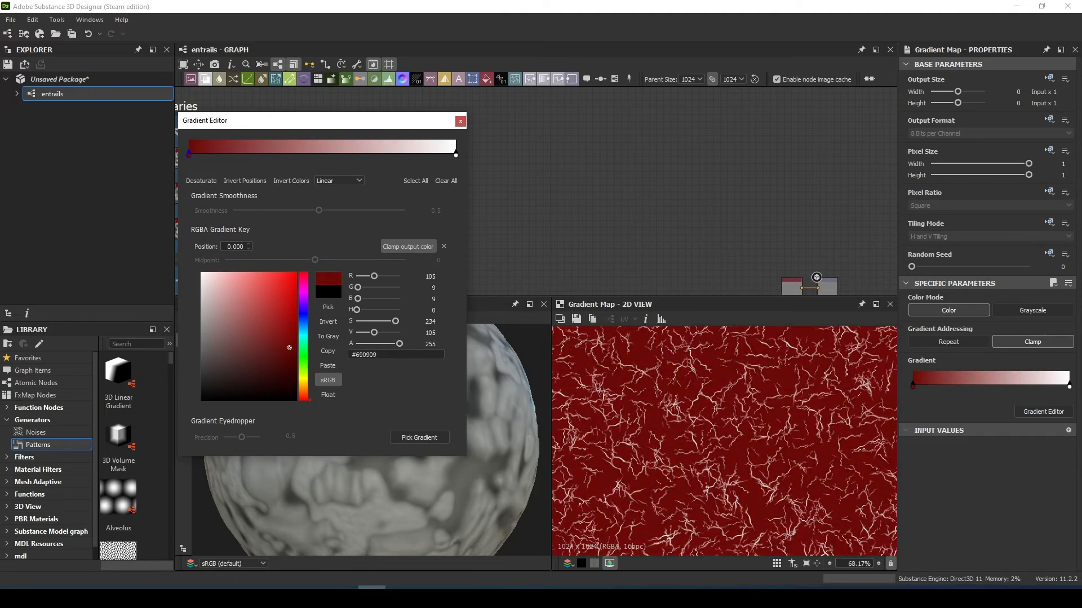
pyautogui.click(455, 154)
pyautogui.moveTo(294, 350); pyautogui.dragTo(291, 349)
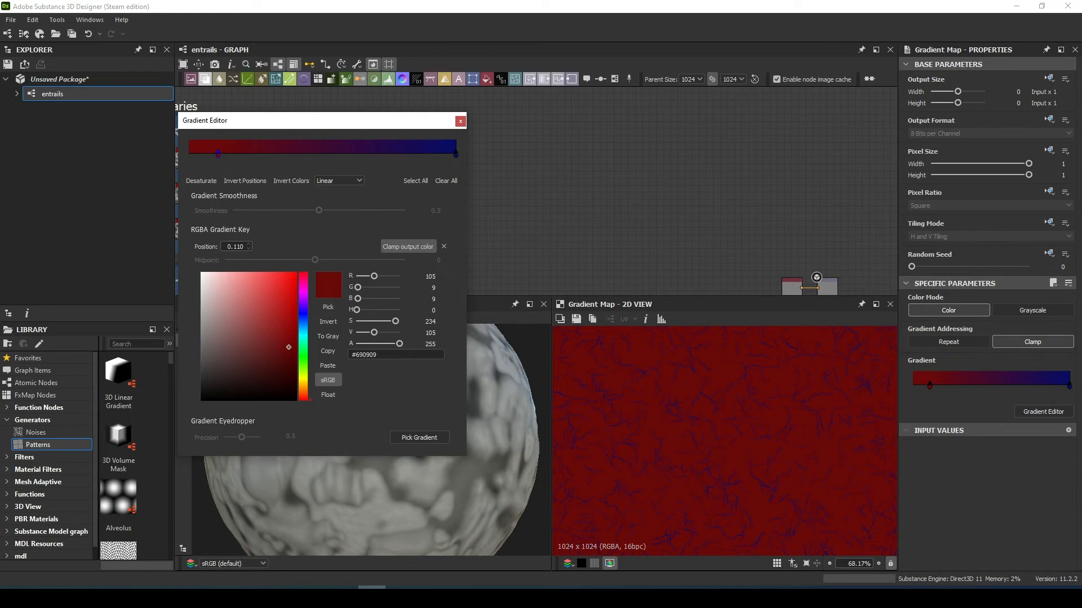
pyautogui.click(461, 121)
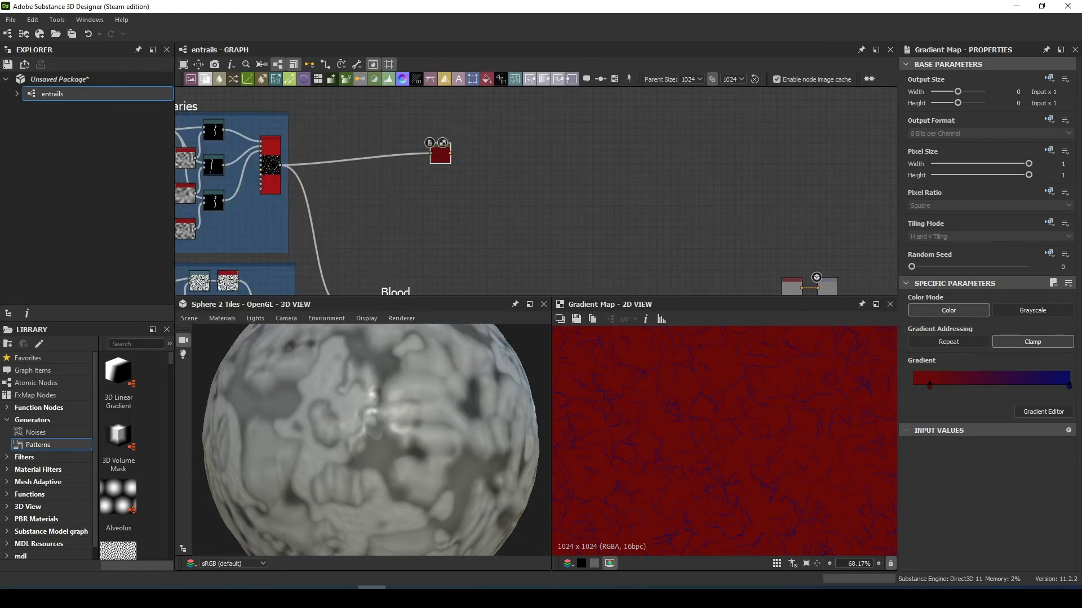
# Add an Auto Levels node below the Gradient Map and feed it from the Cappilaries frame's final node
pyautogui.scroll(7, 688, 409)
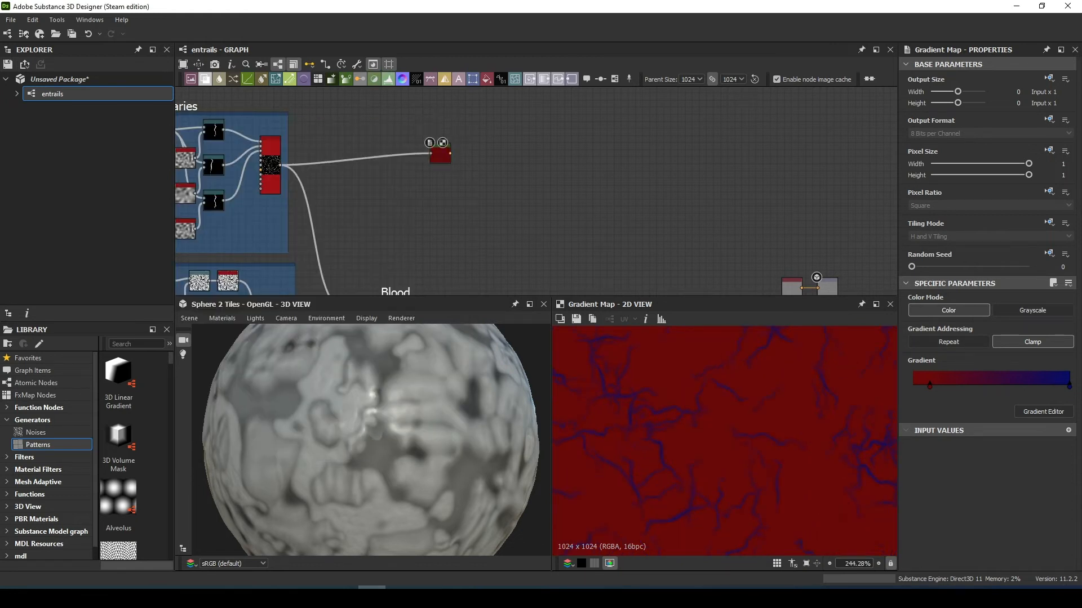
pyautogui.press('space')
pyautogui.write('aut')
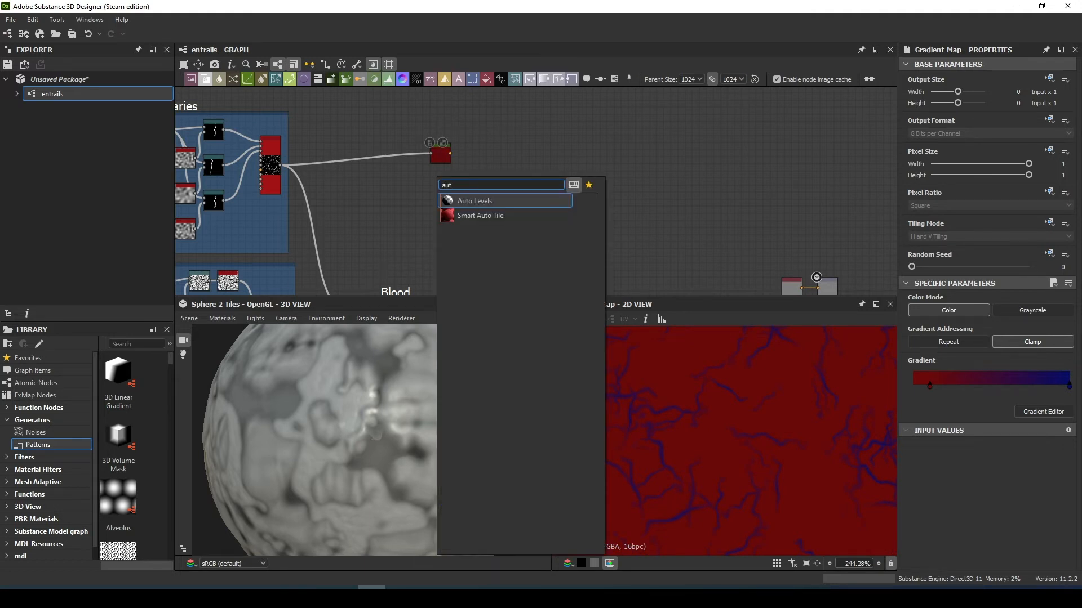
pyautogui.press('Return')
pyautogui.moveTo(433, 174); pyautogui.dragTo(441, 181)
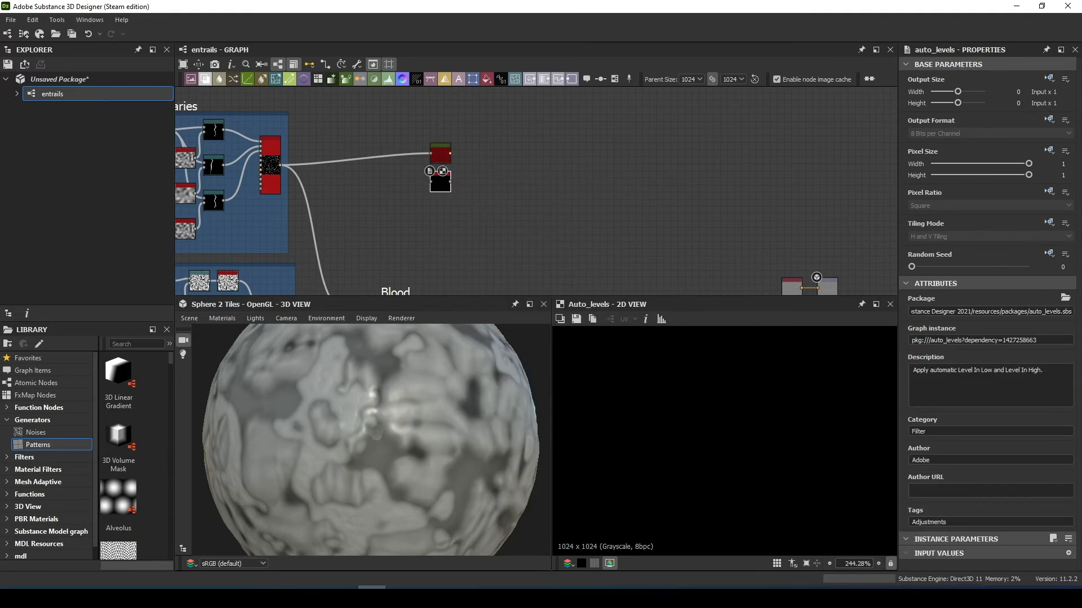
pyautogui.moveTo(281, 165); pyautogui.dragTo(432, 180)
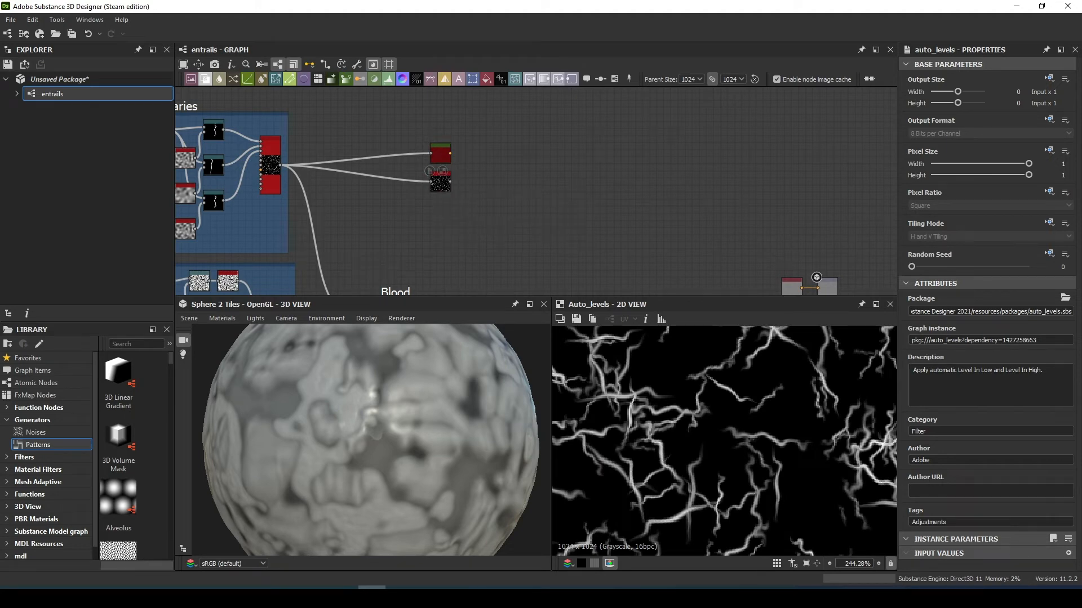
# Add a Blend node with the Auto Levels result as foreground, masking its opacity with the base shape node that precedes the capillaries' blend
pyautogui.press('space')
pyautogui.write('ble')
pyautogui.press('Return')
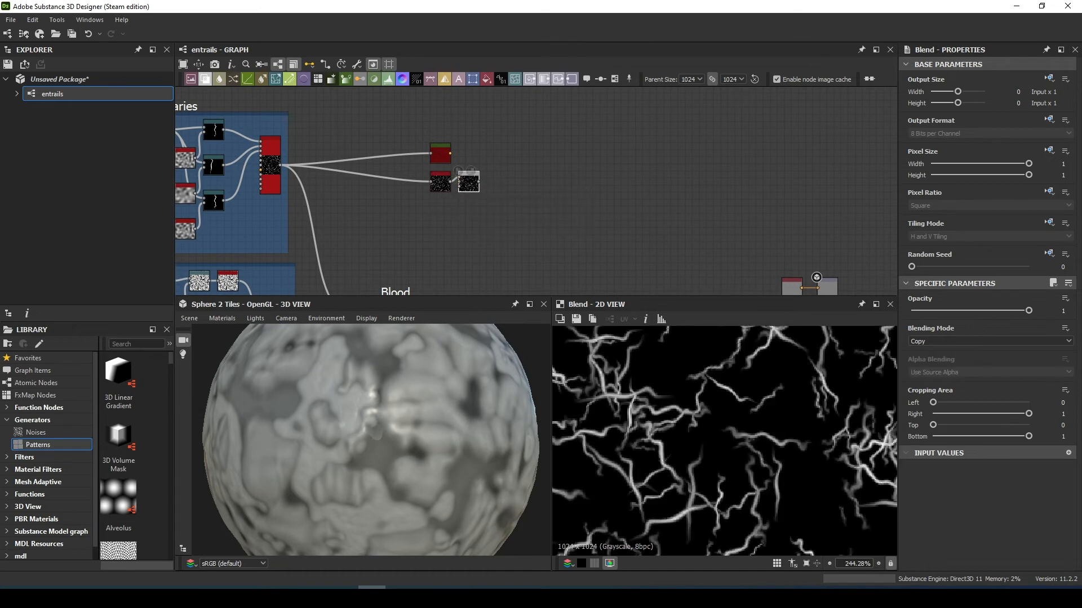
pyautogui.scroll(-2, 496, 165)
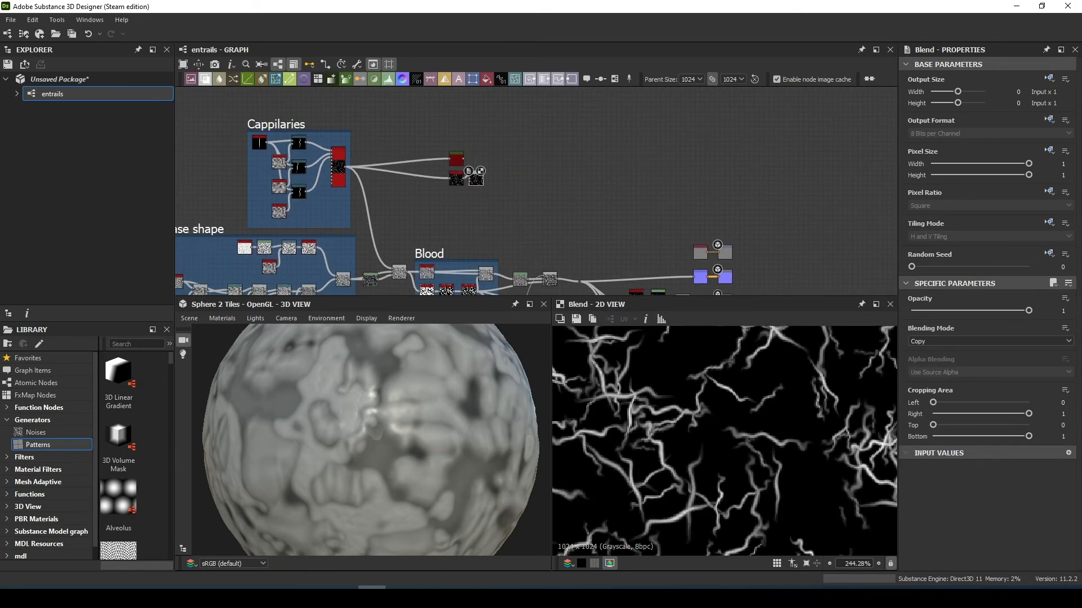
pyautogui.moveTo(378, 278); pyautogui.dragTo(469, 182)
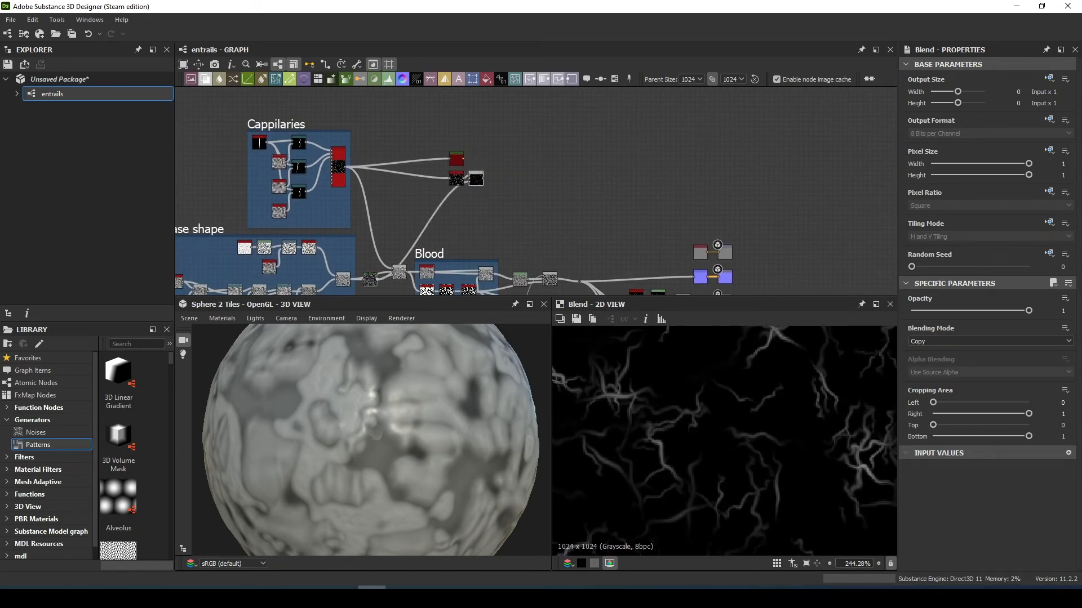
pyautogui.scroll(3, 473, 181)
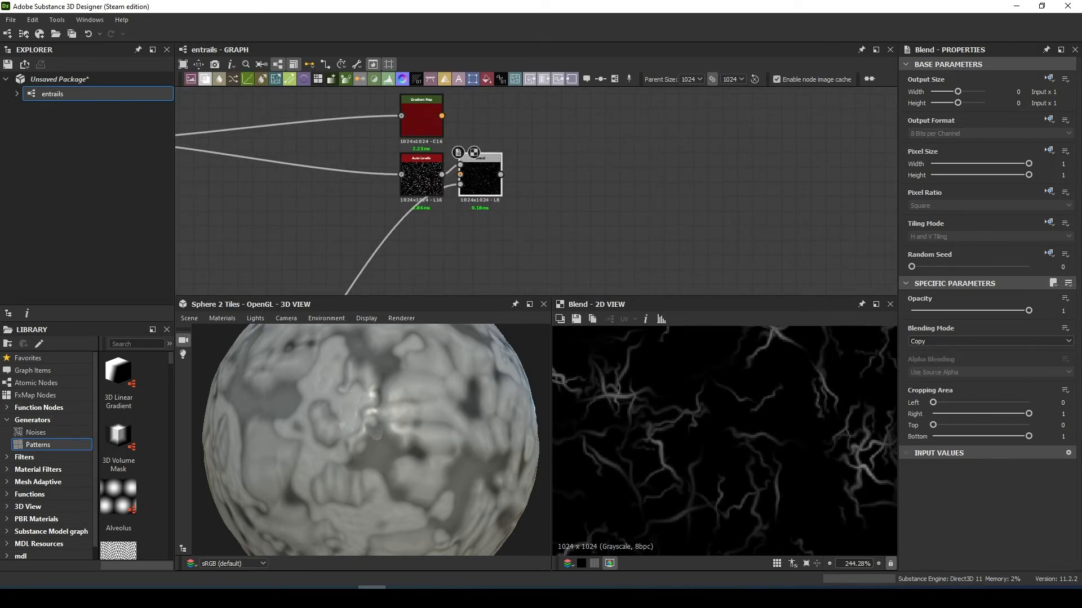
# Add a Dirt 3 noise node below the Auto Levels node and set its scale to 4
pyautogui.moveTo(410, 241); pyautogui.dragTo(449, 230, button='middle')
pyautogui.click(449, 230)
pyautogui.press('space')
pyautogui.write('dirt 3')
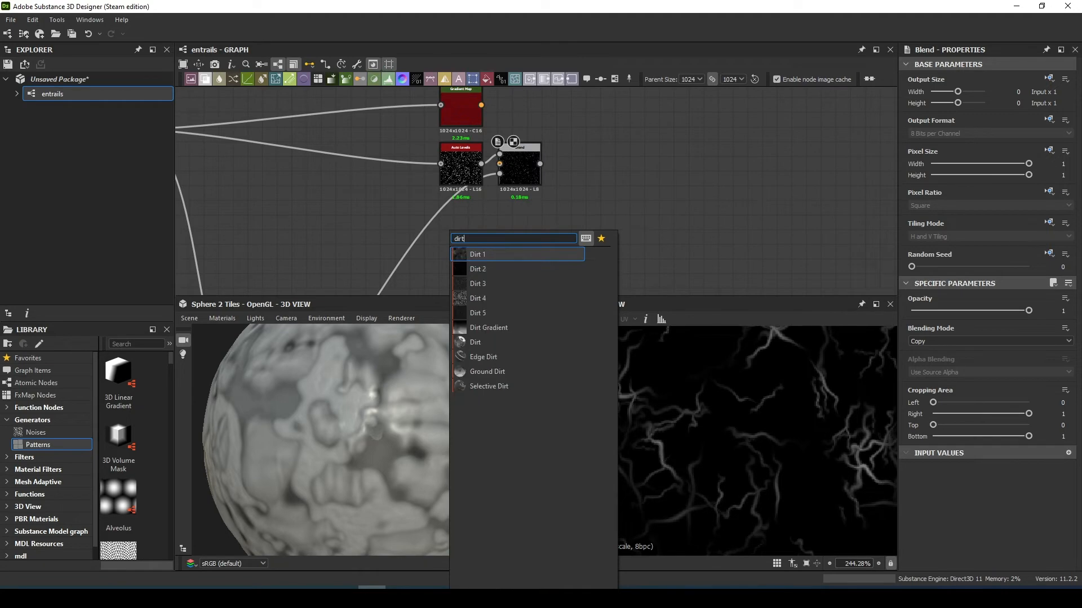
pyautogui.press('Return')
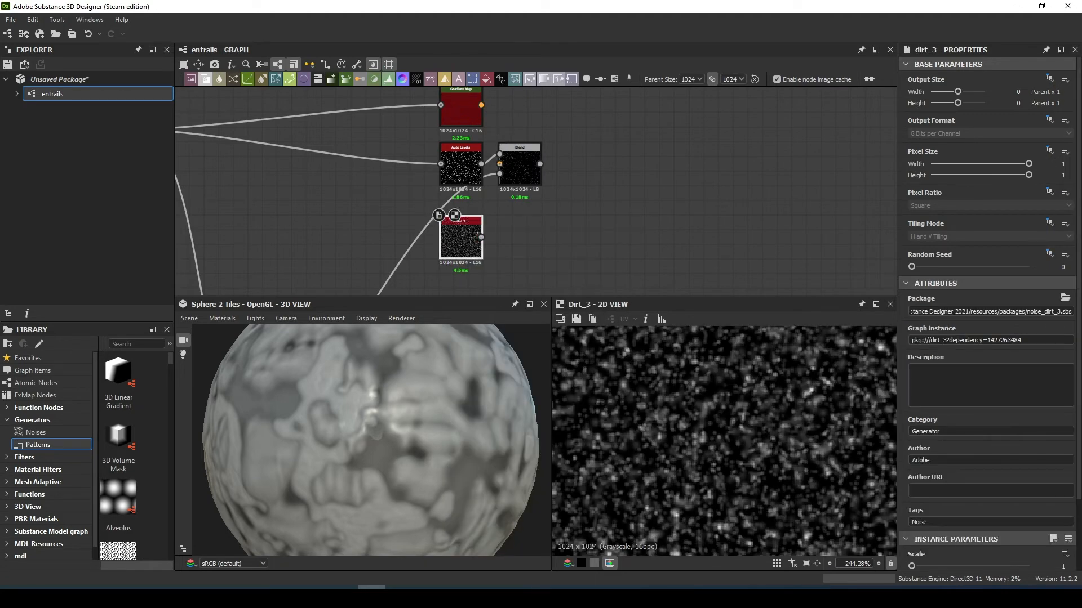
pyautogui.moveTo(912, 566); pyautogui.dragTo(1029, 566)
pyautogui.scroll(5, 724, 441)
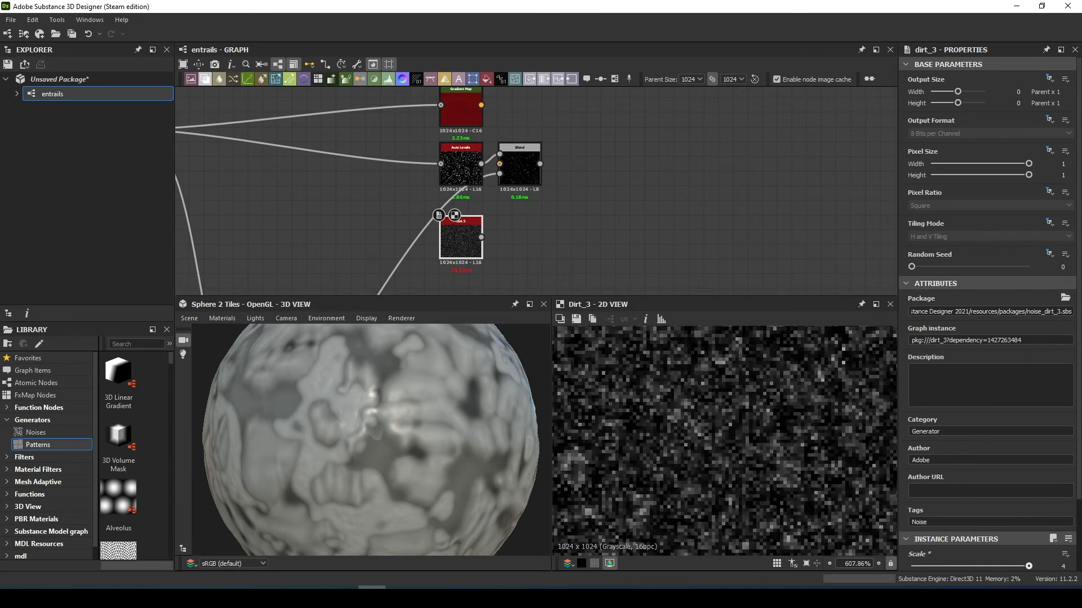
# Add a Gradient Map node fed by the Dirt 3 noise
pyautogui.press('space')
pyautogui.write('grad')
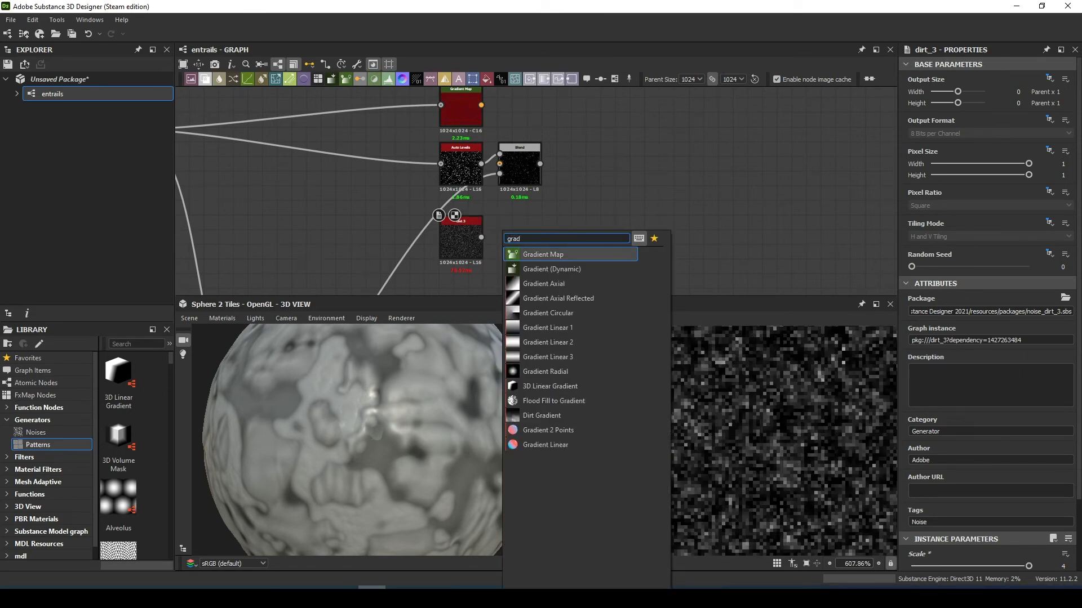
pyautogui.press('Return')
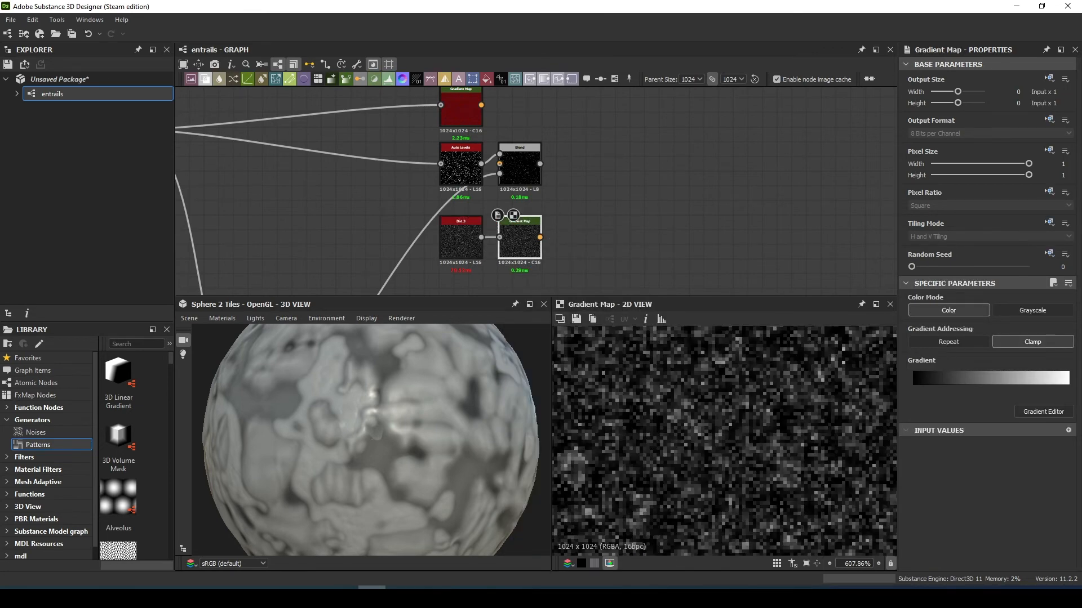
# Set the dirt noise Gradient Map's start color to dark purple #310320 and its end color to dark red #900101
pyautogui.click(1043, 411)
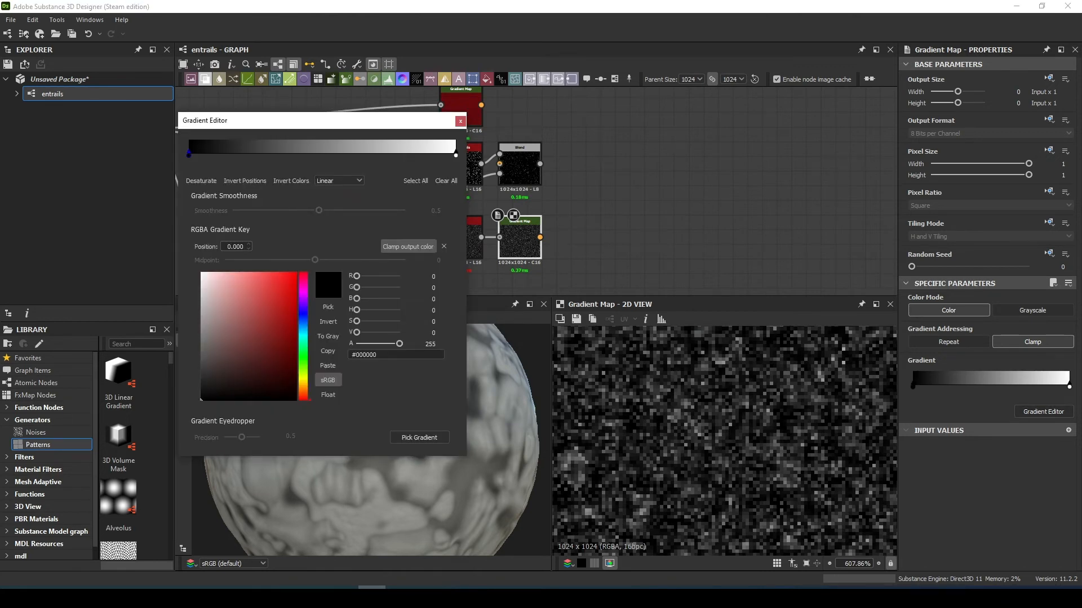
pyautogui.click(303, 286)
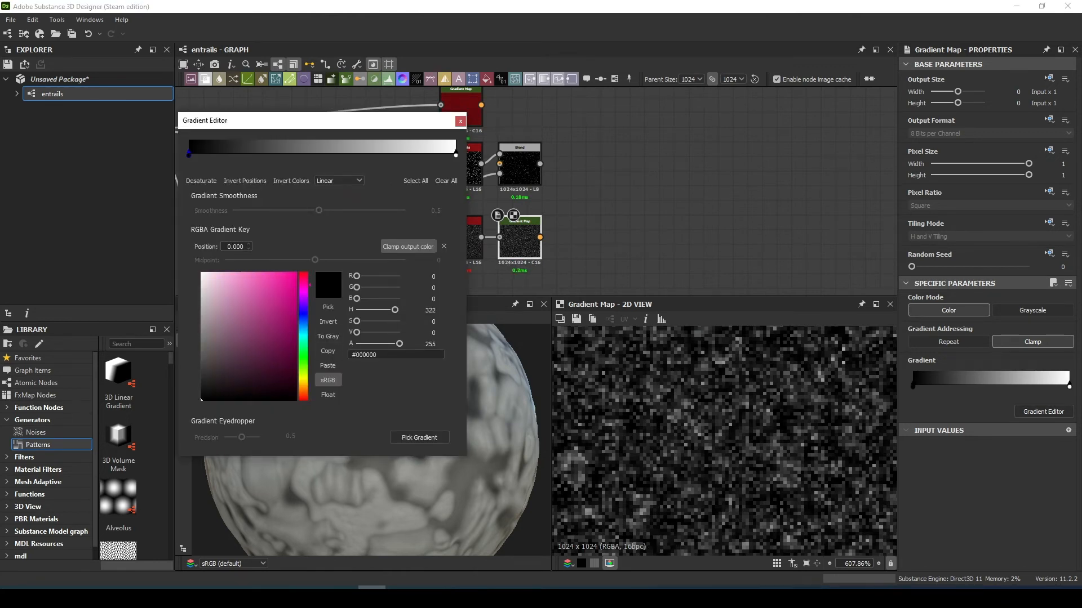
pyautogui.click(294, 371)
pyautogui.moveTo(294, 372); pyautogui.dragTo(290, 376)
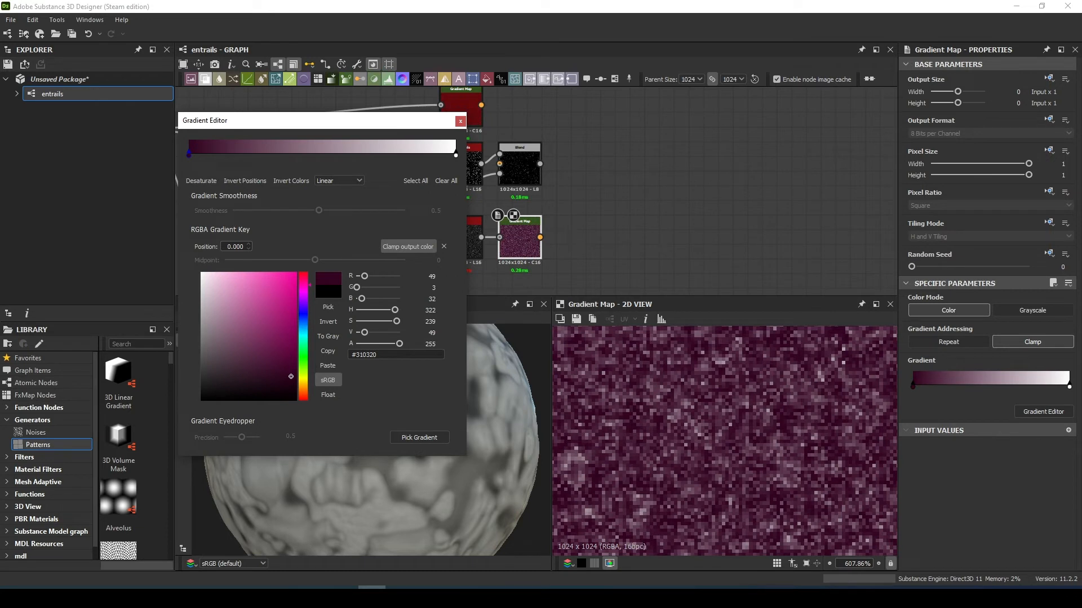
pyautogui.click(455, 155)
pyautogui.moveTo(294, 317); pyautogui.dragTo(297, 325)
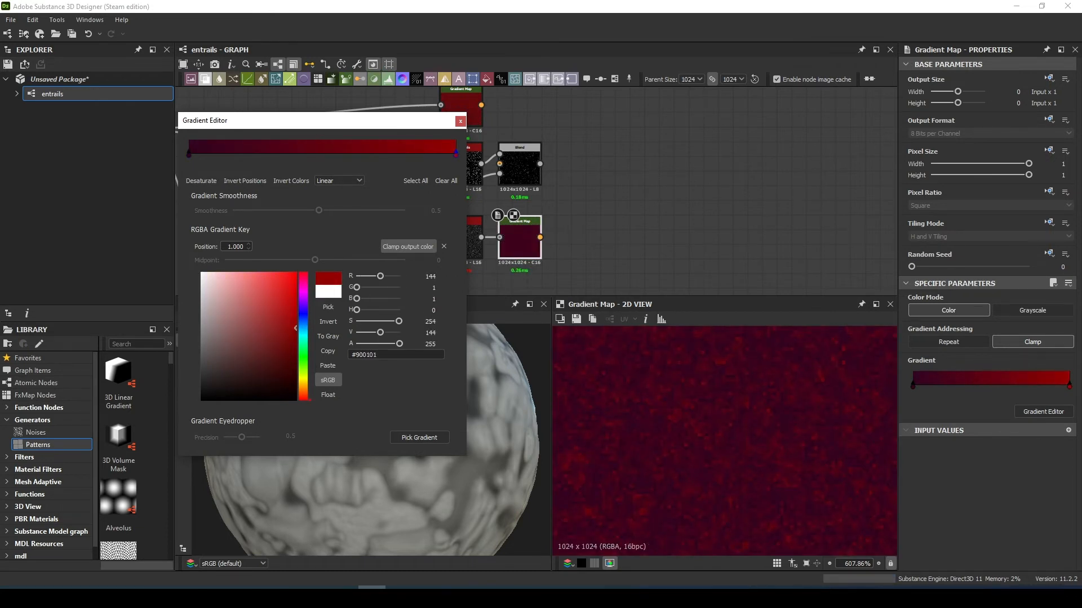
pyautogui.click(460, 121)
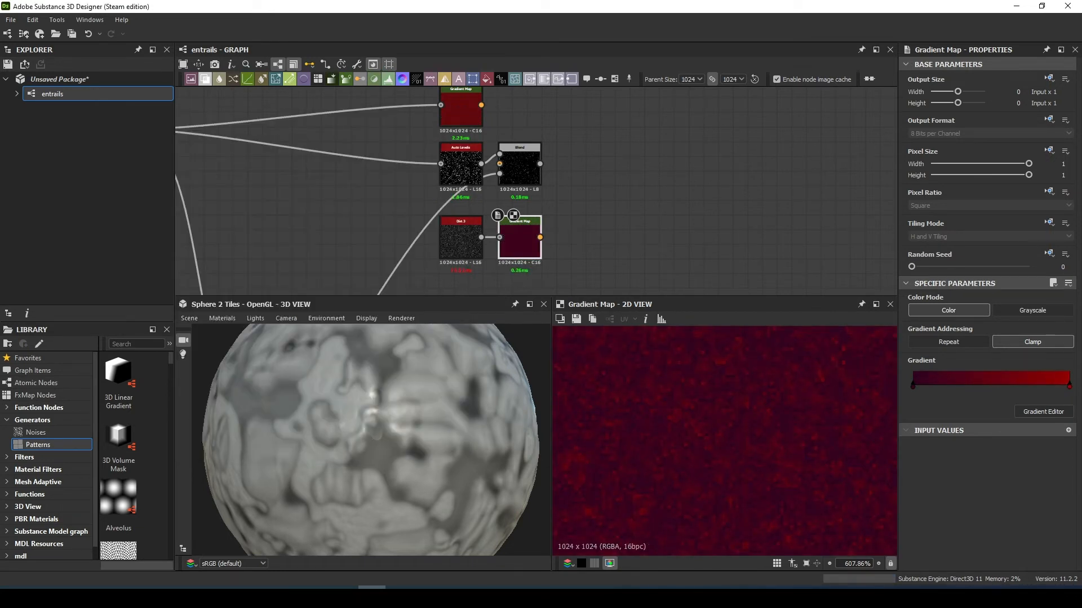
# Add a Grunge Map 007 node below the Dirt 3 noise node
pyautogui.moveTo(452, 296); pyautogui.dragTo(496, 231, button='middle')
pyautogui.press('space')
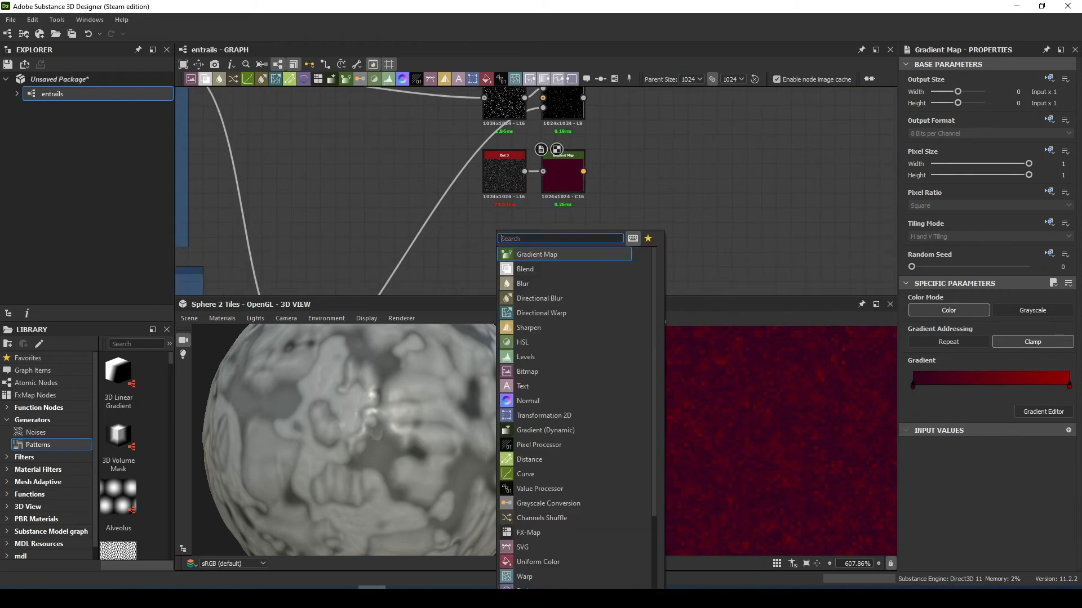
pyautogui.write('grun')
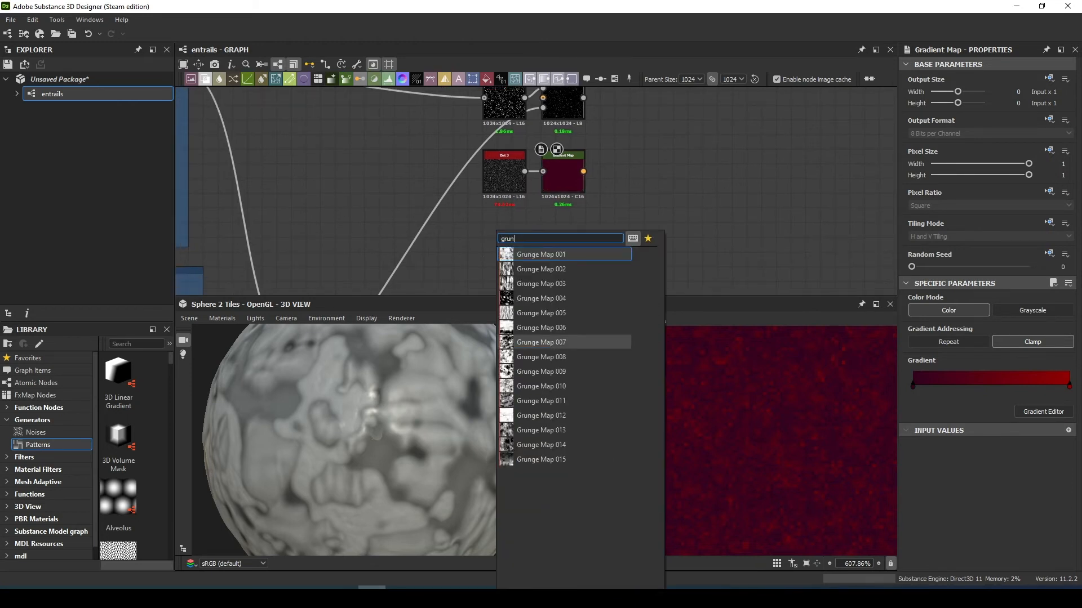
pyautogui.click(541, 342)
pyautogui.scroll(-2, 990, 315)
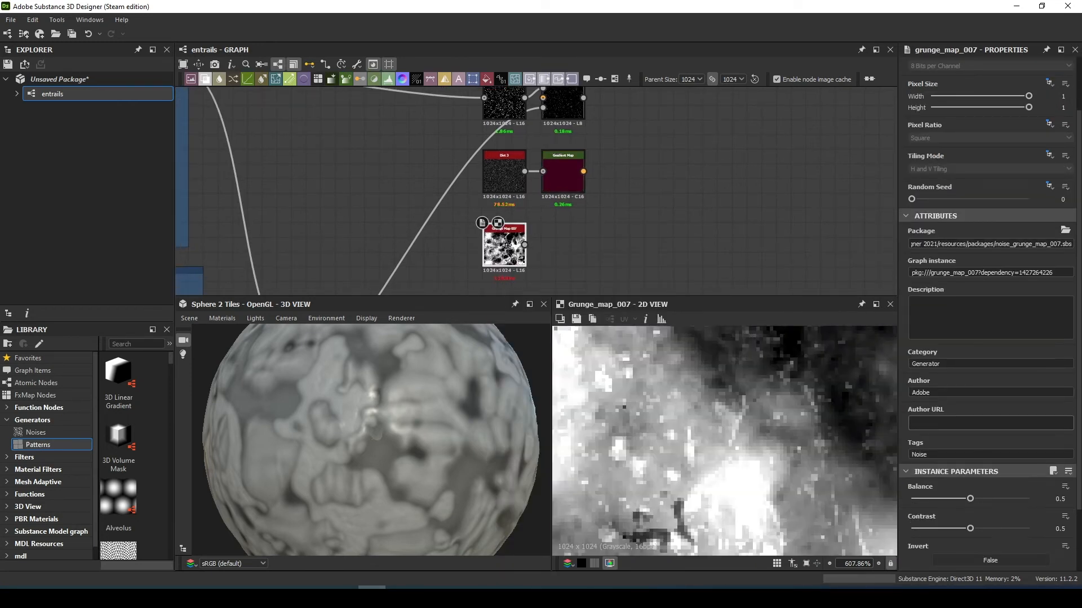
# Add a Blur HQ Grayscale node fed by Grunge Map 007, with quality 1 and intensity about 1.07
pyautogui.press('space')
pyautogui.write('blur')
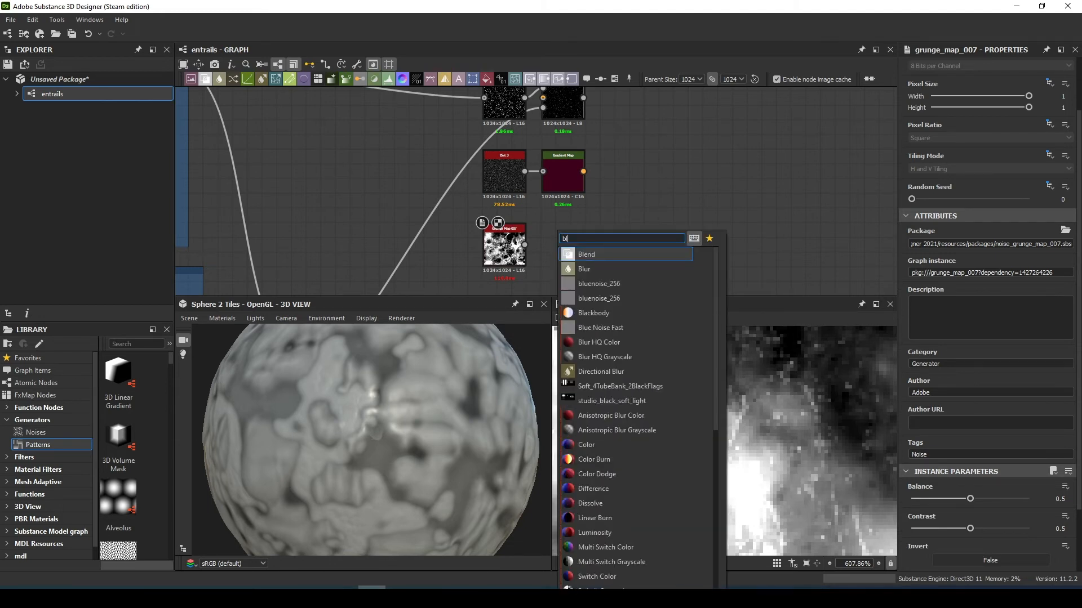
pyautogui.press('Down')
pyautogui.press('Down')
pyautogui.press('Return')
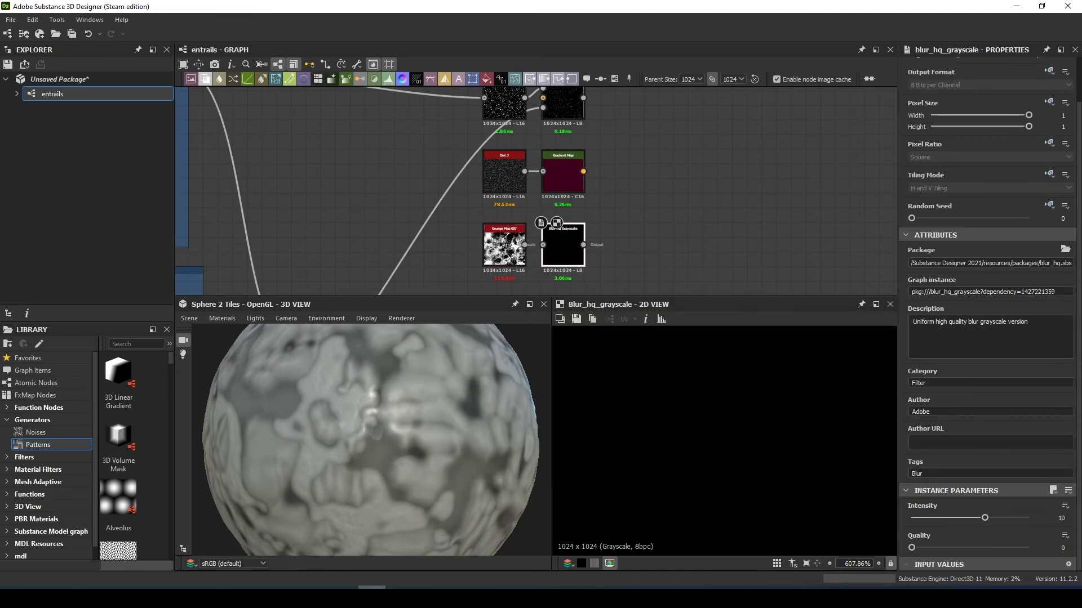
pyautogui.scroll(-6, 724, 439)
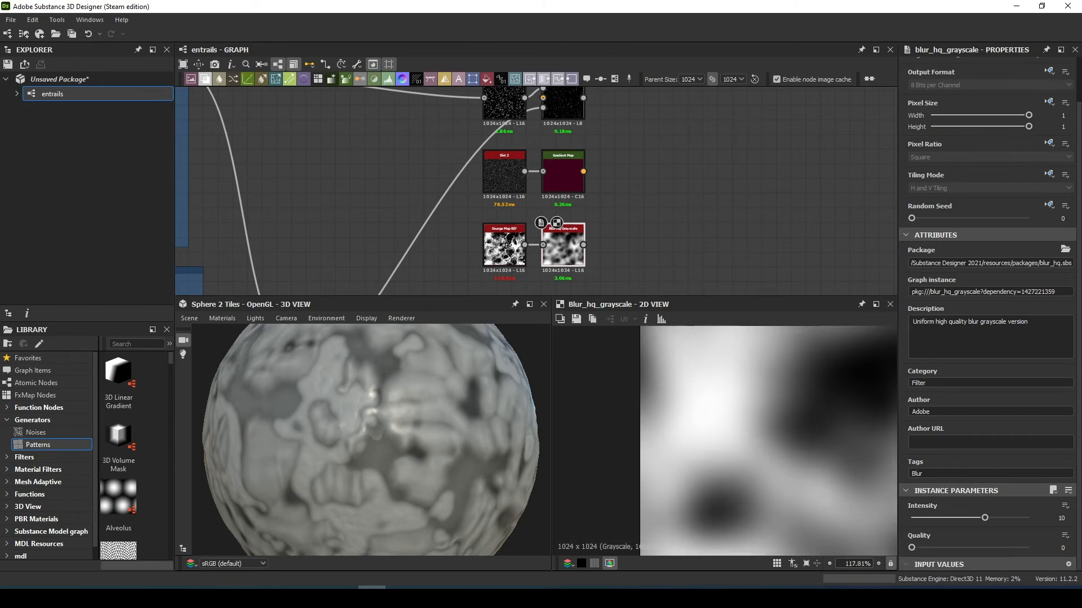
pyautogui.click(1028, 548)
pyautogui.moveTo(985, 518); pyautogui.dragTo(920, 518)
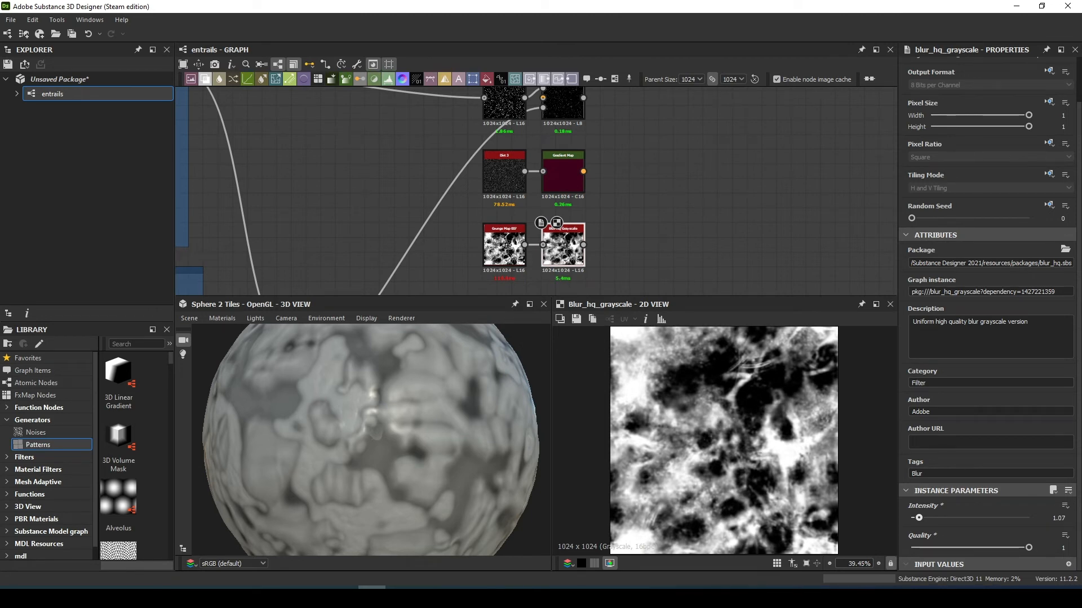
# Add a Gradient Map node below the blur node and feed it from the combined height output after the Blood frame
pyautogui.scroll(-3, 578, 186)
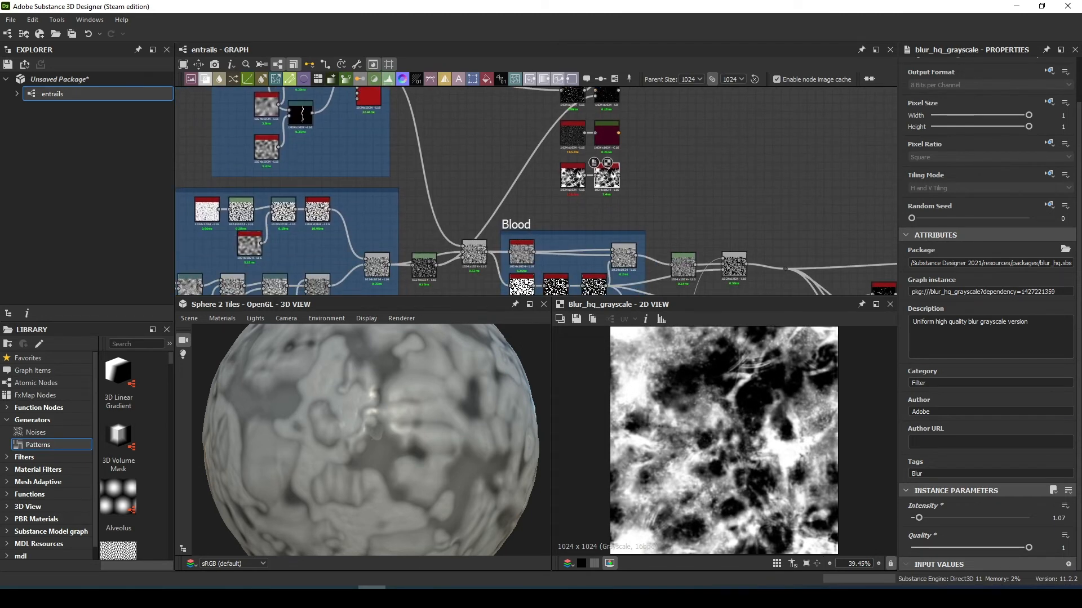
pyautogui.scroll(-1, 682, 118)
pyautogui.moveTo(608, 222); pyautogui.dragTo(717, 118)
pyautogui.moveTo(620, 186); pyautogui.dragTo(509, 178, button='middle')
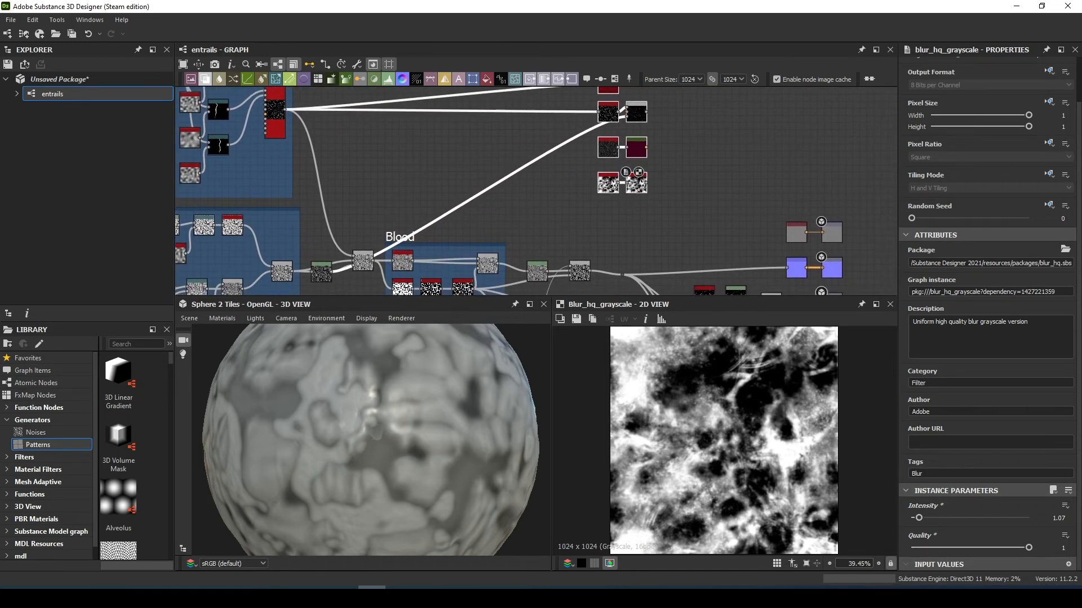
pyautogui.click(636, 183)
pyautogui.press('space')
pyautogui.write('gradient')
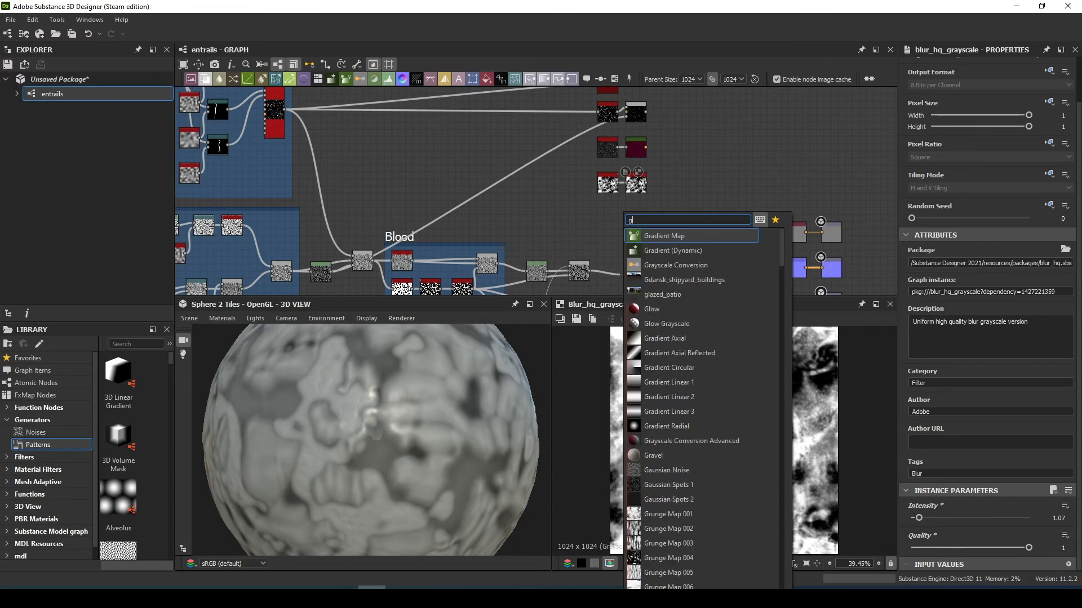
pyautogui.press('Return')
pyautogui.moveTo(621, 211); pyautogui.dragTo(636, 211)
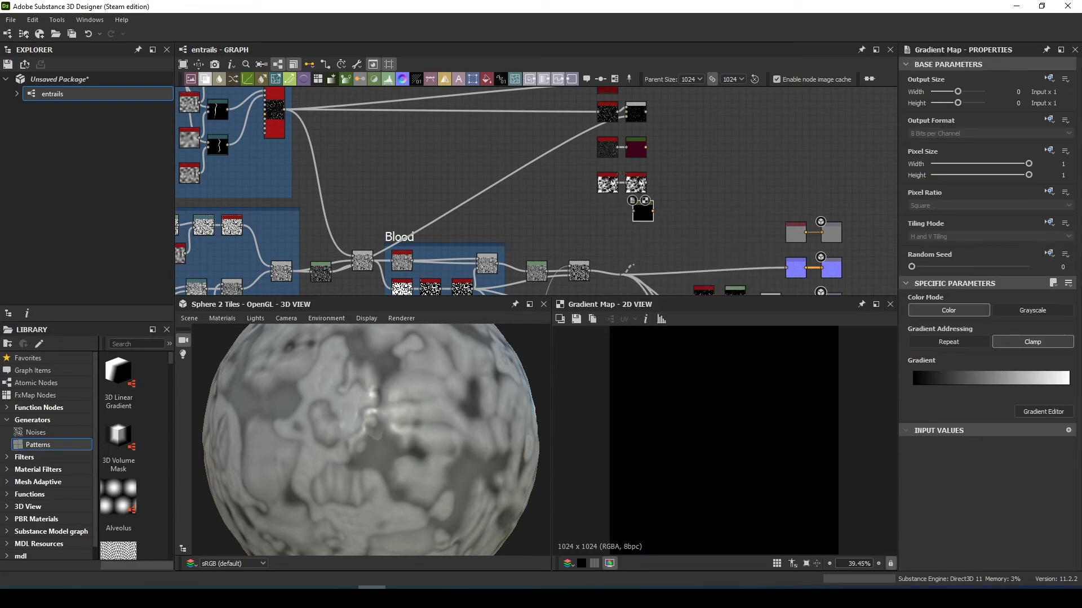
pyautogui.moveTo(621, 275); pyautogui.dragTo(627, 212)
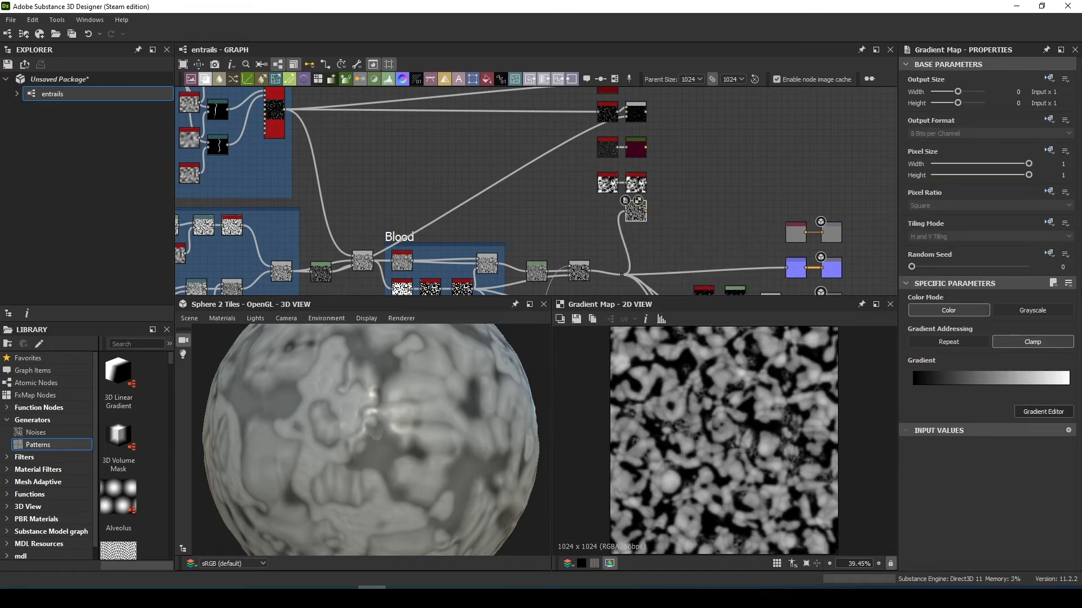
# Color the new Gradient Map from bright red #d00000 to pale yellow #fef9ab
pyautogui.click(1043, 411)
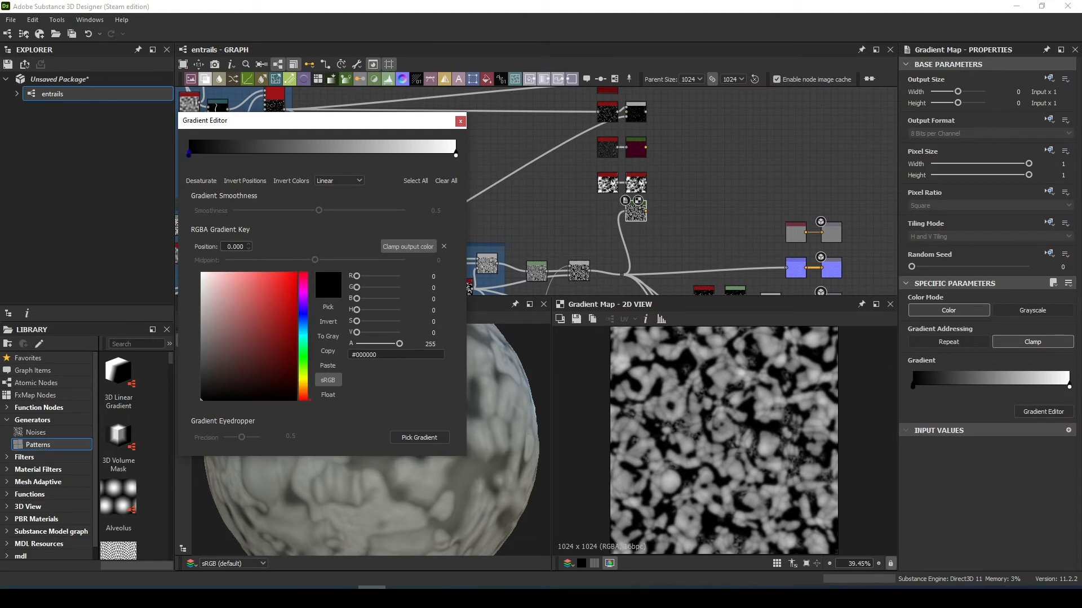
pyautogui.click(297, 304)
pyautogui.moveTo(296, 297); pyautogui.dragTo(297, 295)
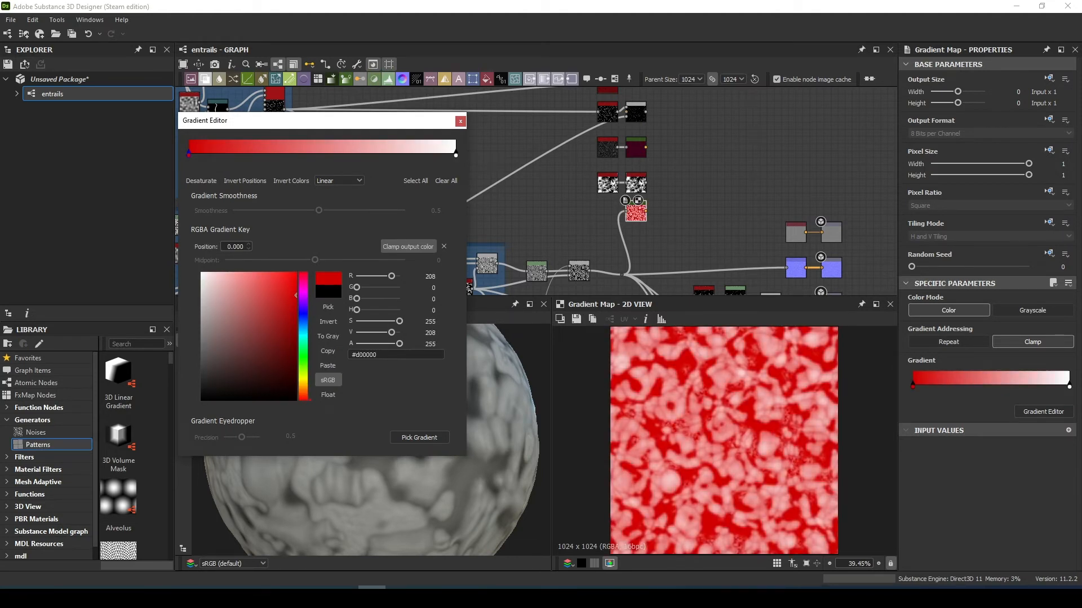
pyautogui.click(455, 154)
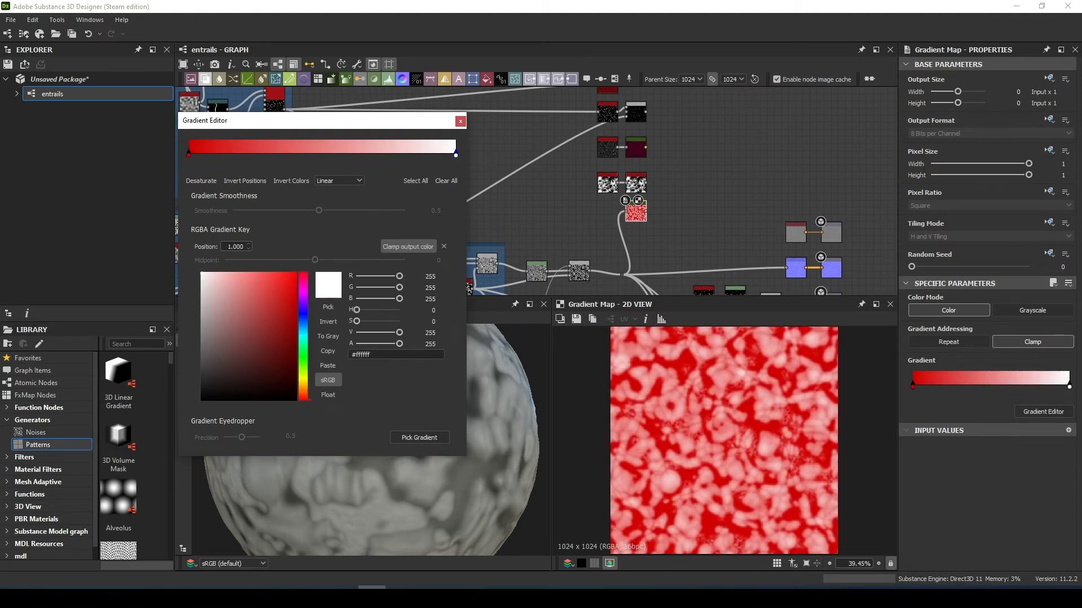
pyautogui.moveTo(303, 399); pyautogui.dragTo(303, 381)
pyautogui.click(231, 273)
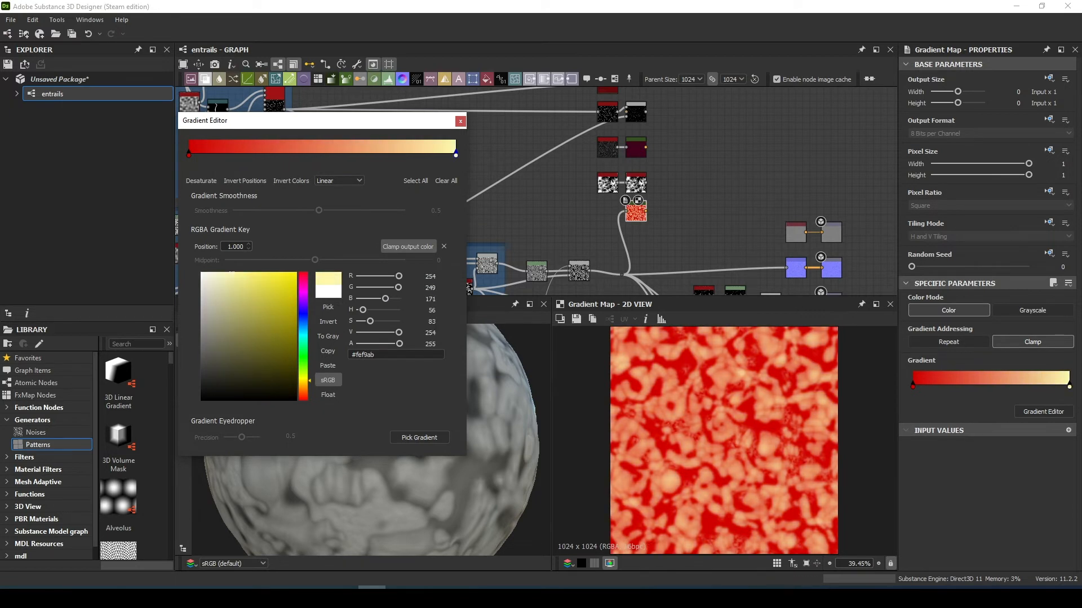
pyautogui.click(460, 121)
pyautogui.moveTo(642, 164); pyautogui.dragTo(511, 175, button='middle')
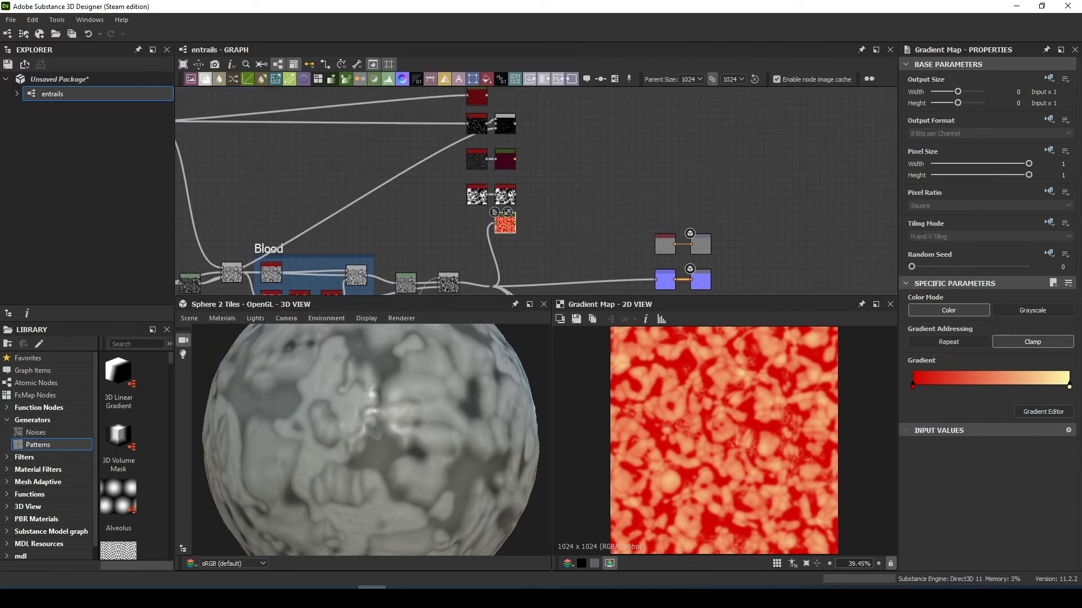
# Set the height Gradient Map's end color to cream #f5f3cf and its start color to dark red #980404
pyautogui.click(1044, 412)
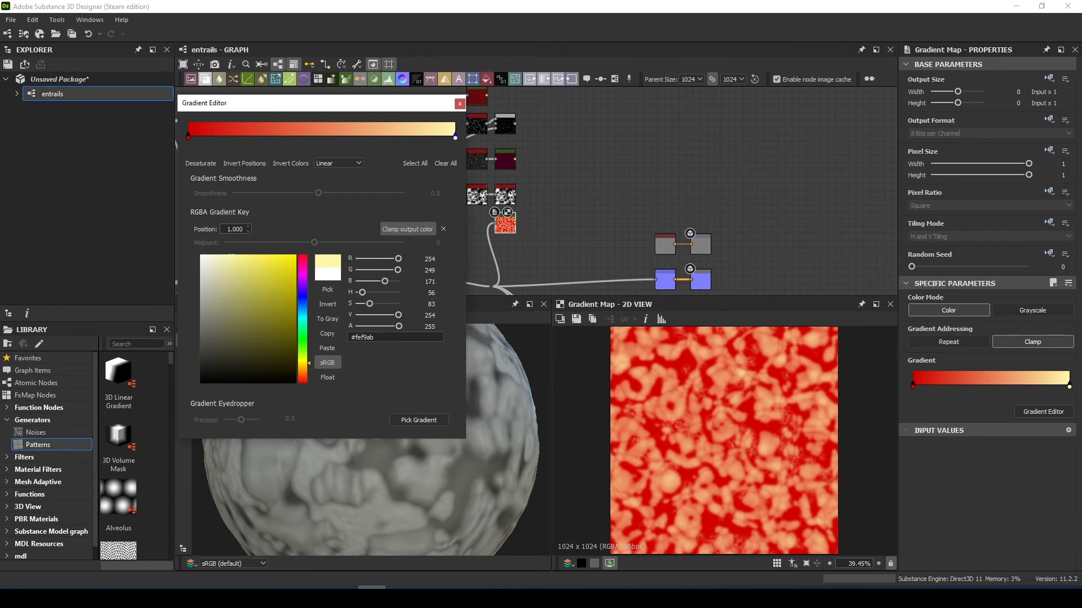
pyautogui.click(216, 260)
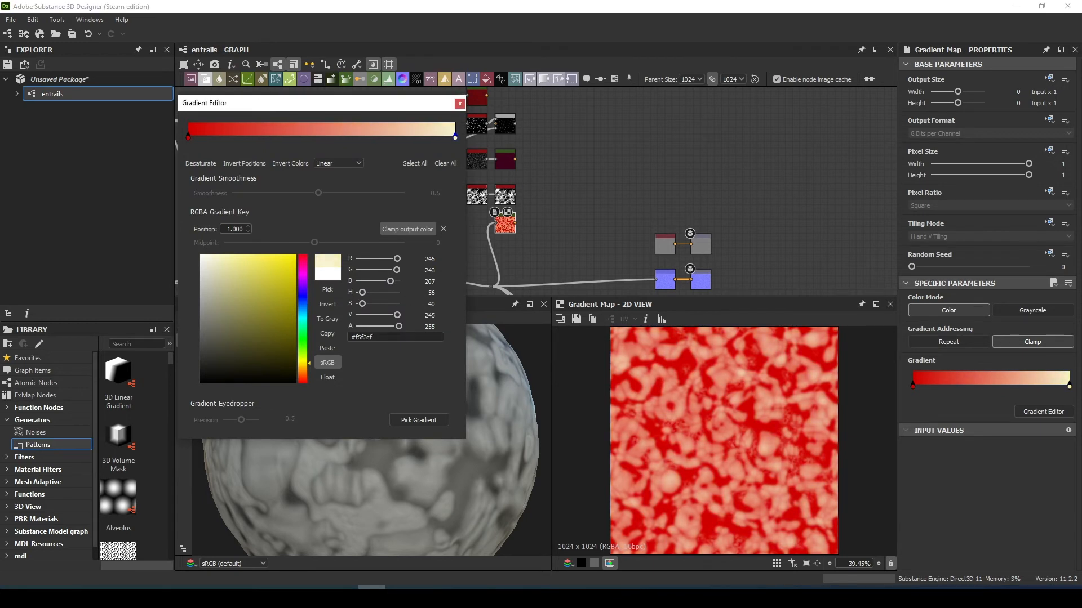
pyautogui.click(189, 138)
pyautogui.moveTo(292, 283); pyautogui.dragTo(293, 307)
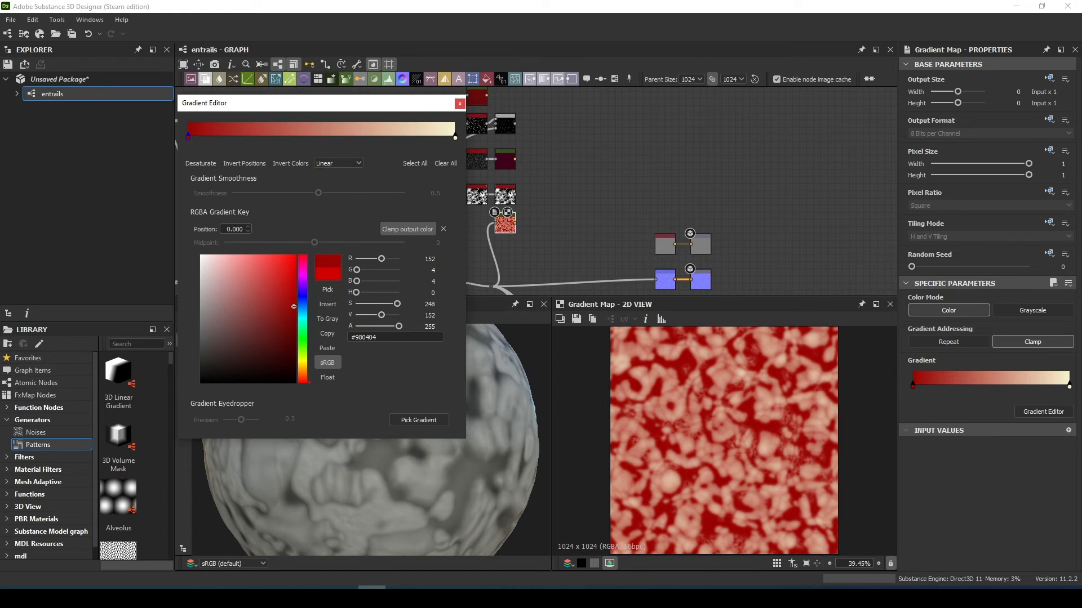
pyautogui.click(460, 104)
pyautogui.moveTo(524, 148); pyautogui.dragTo(497, 141, button='middle')
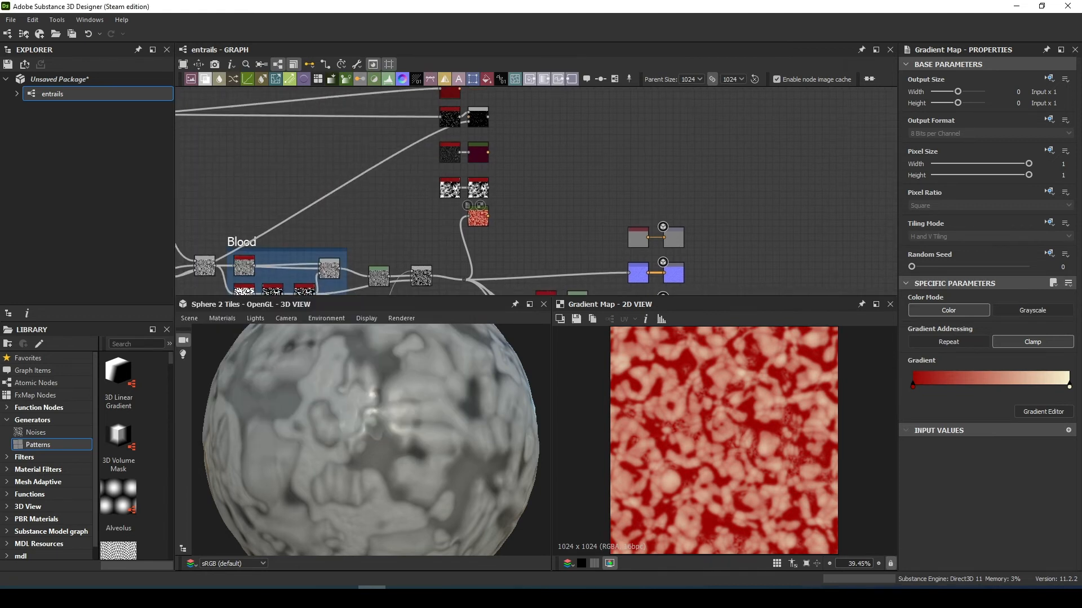
# Add a Blend node with the dirt Gradient Map as foreground, the red-cream Gradient Map as background and the blurred grunge as opacity mask
pyautogui.press('space')
pyautogui.write('blen')
pyautogui.press('Return')
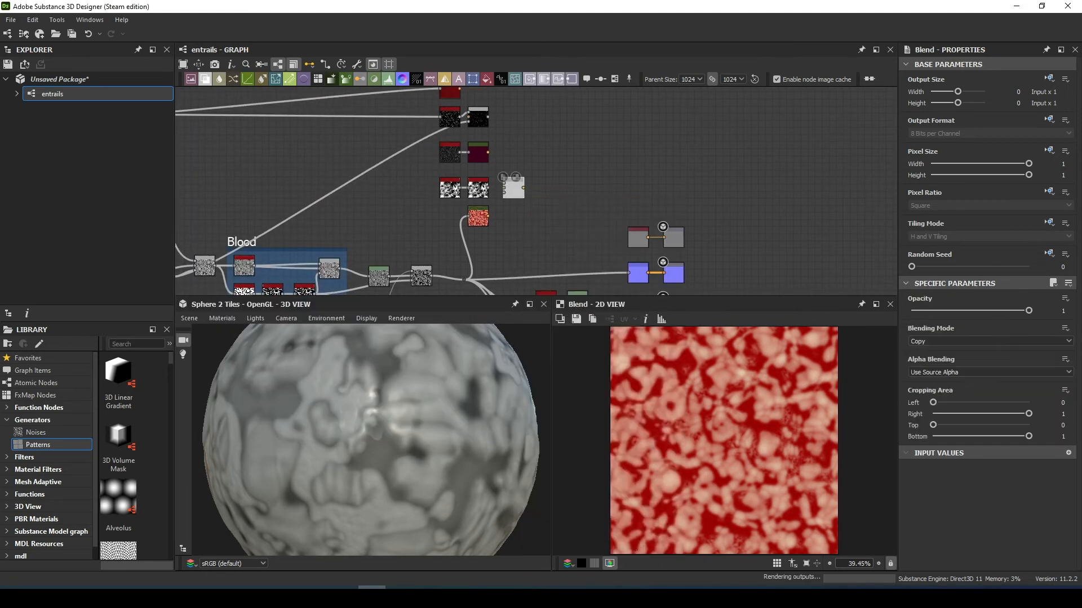
pyautogui.scroll(2, 500, 175)
pyautogui.moveTo(481, 228); pyautogui.dragTo(505, 187)
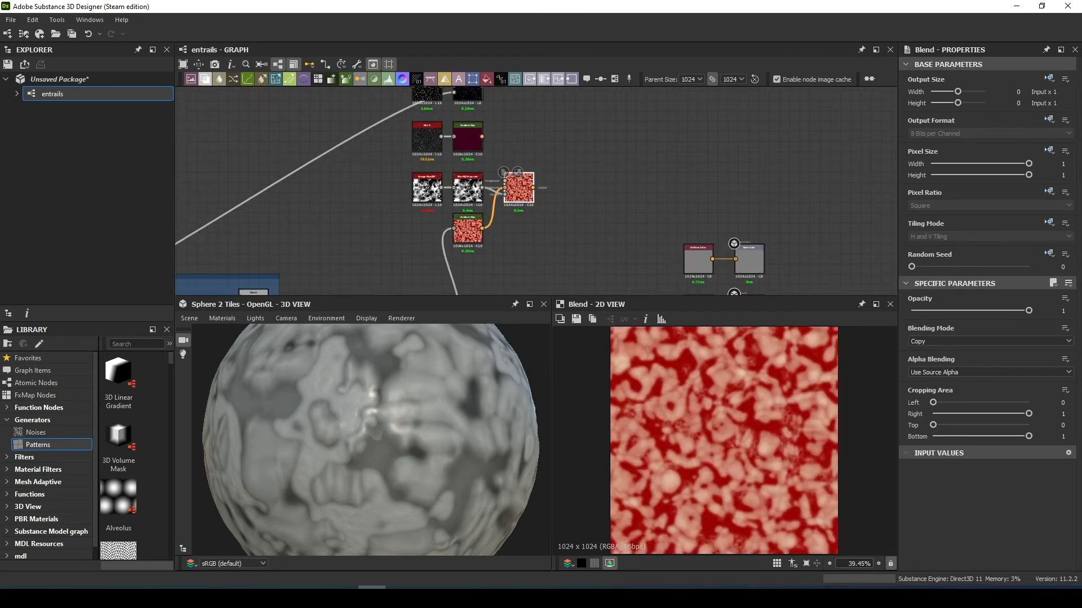
pyautogui.moveTo(482, 137); pyautogui.dragTo(505, 181)
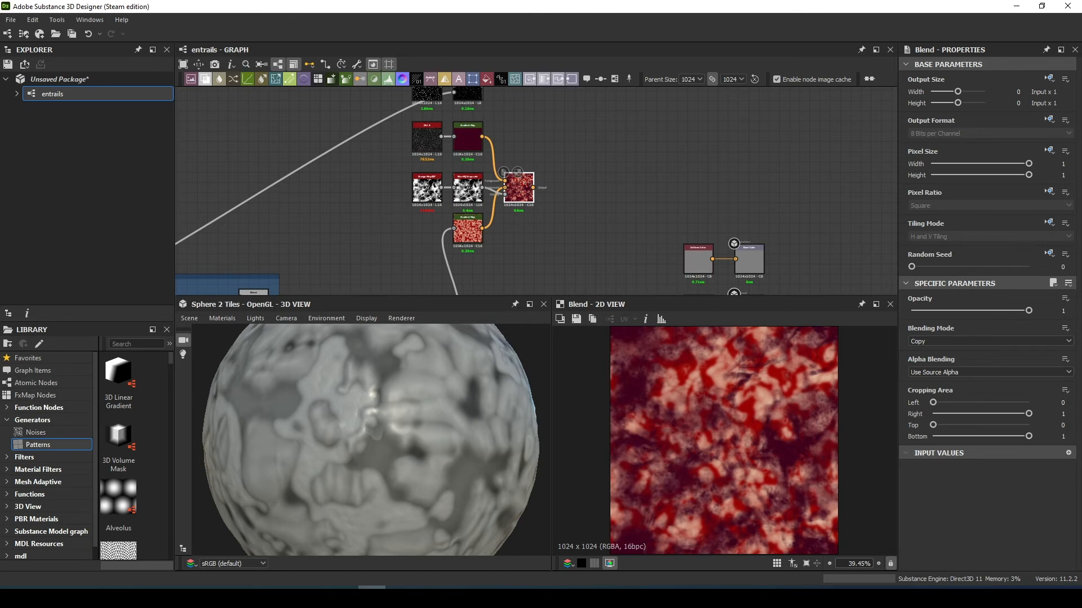
# Set the Blend node's blending mode to Soft Light and its opacity to about 0.39
pyautogui.click(990, 341)
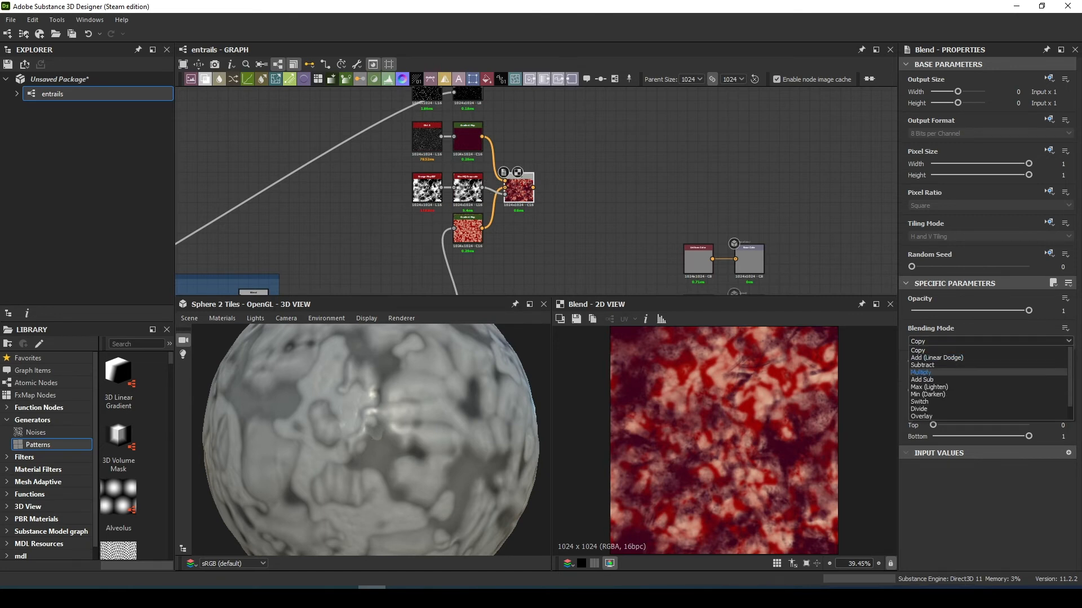
pyautogui.scroll(-1, 990, 387)
pyautogui.click(957, 417)
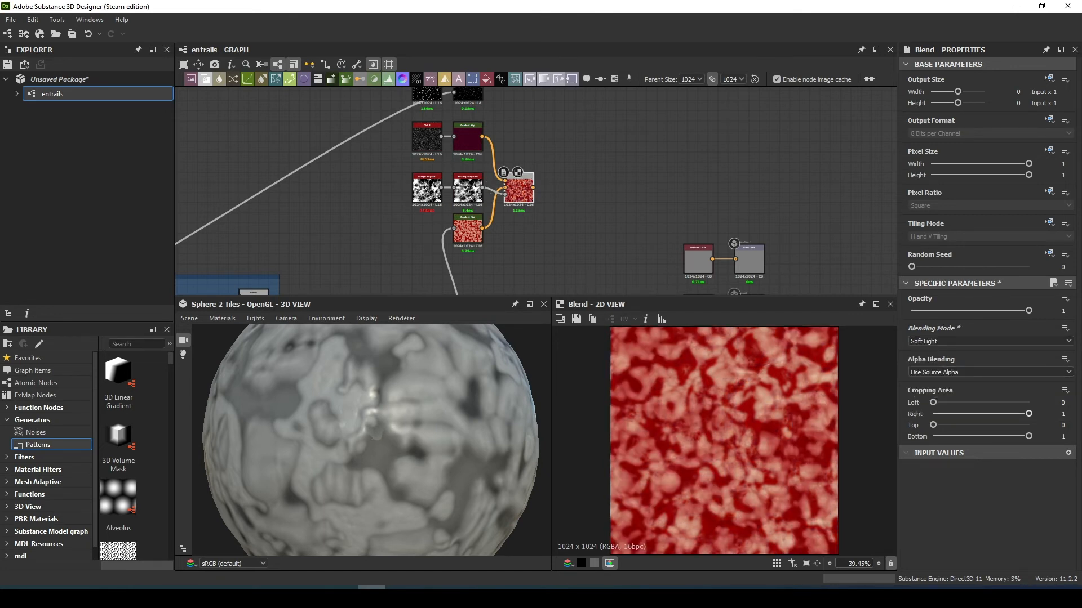
pyautogui.scroll(5, 742, 429)
pyautogui.moveTo(1028, 310); pyautogui.dragTo(957, 310)
pyautogui.scroll(3, 737, 432)
pyautogui.scroll(-9, 737, 432)
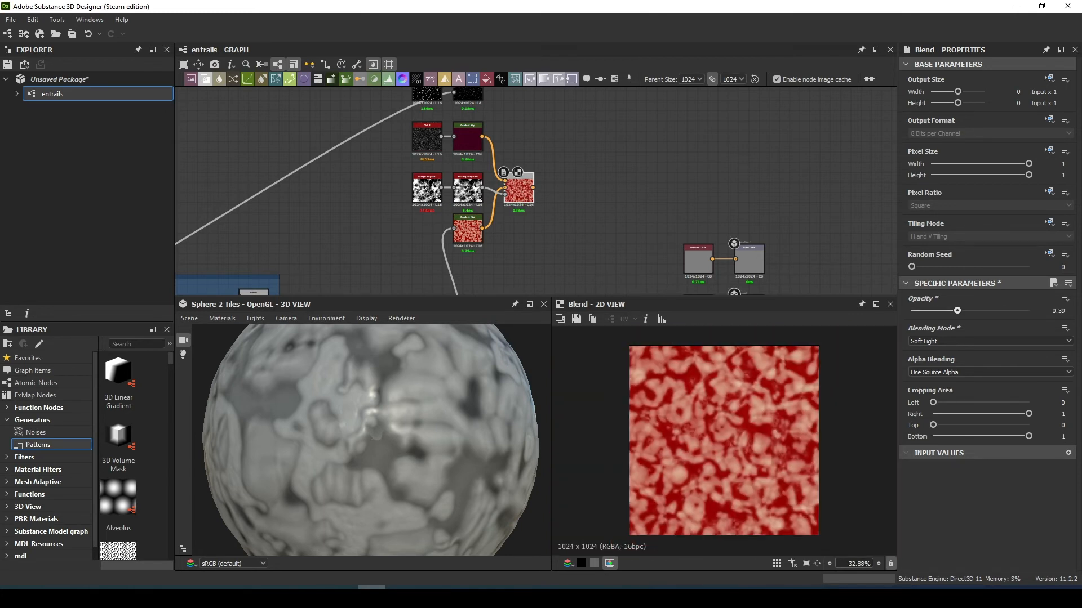
# Add a Blend node with the dark red capillaries Gradient Map as foreground, the Soft Light Blend as background and the capillaries Blend as opacity mask
pyautogui.moveTo(476, 99); pyautogui.dragTo(451, 186, button='middle')
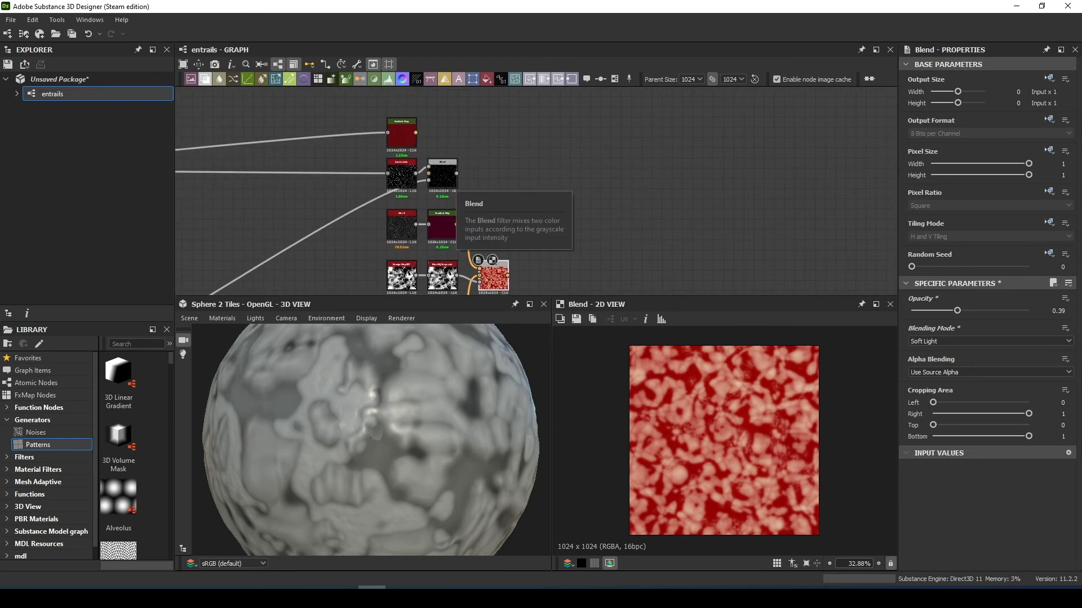
pyautogui.press('space')
pyautogui.write('blen')
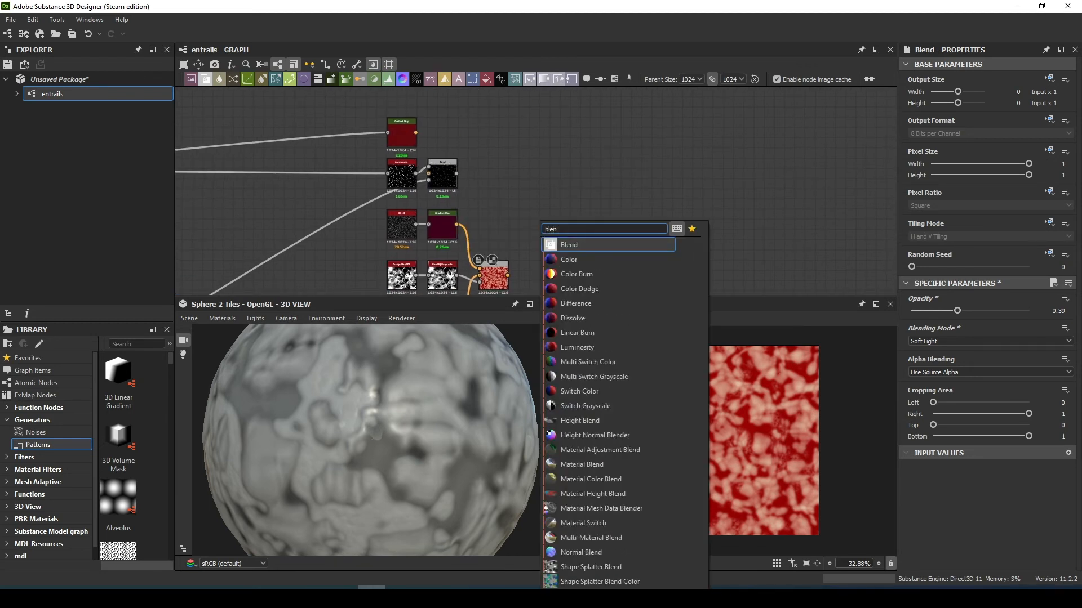
pyautogui.press('Return')
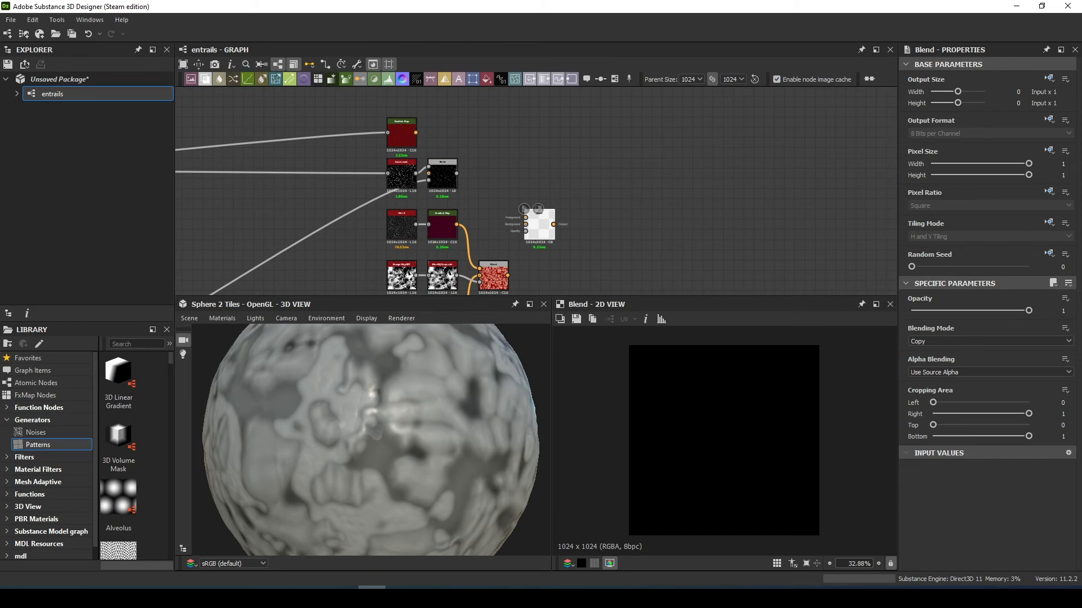
pyautogui.moveTo(507, 275); pyautogui.dragTo(525, 224)
pyautogui.scroll(2, 526, 224)
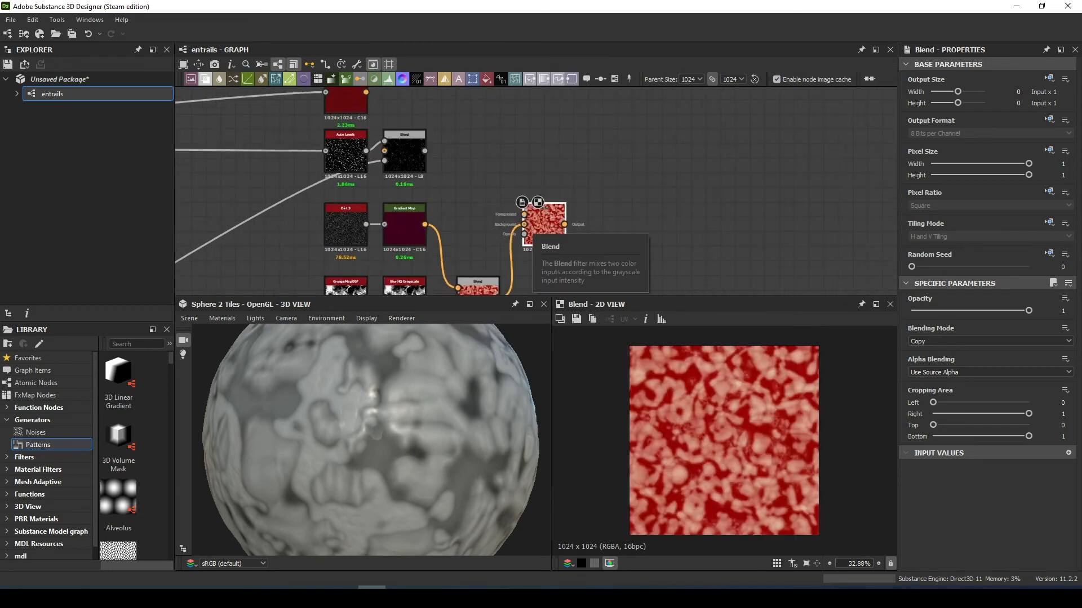
pyautogui.click(424, 151)
pyautogui.moveTo(457, 186); pyautogui.dragTo(524, 234)
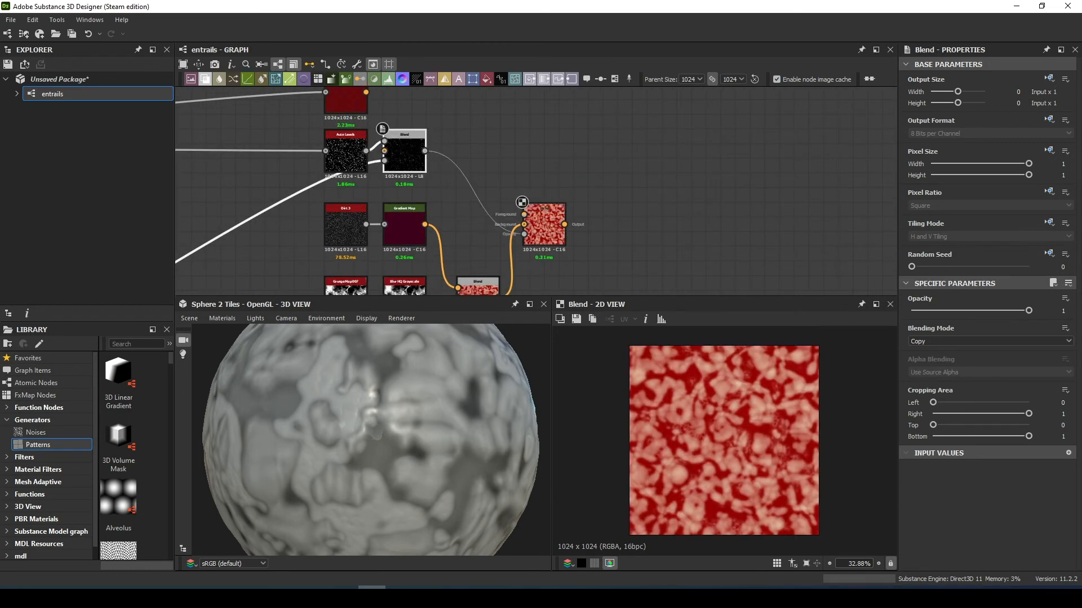
pyautogui.moveTo(366, 92); pyautogui.dragTo(523, 214)
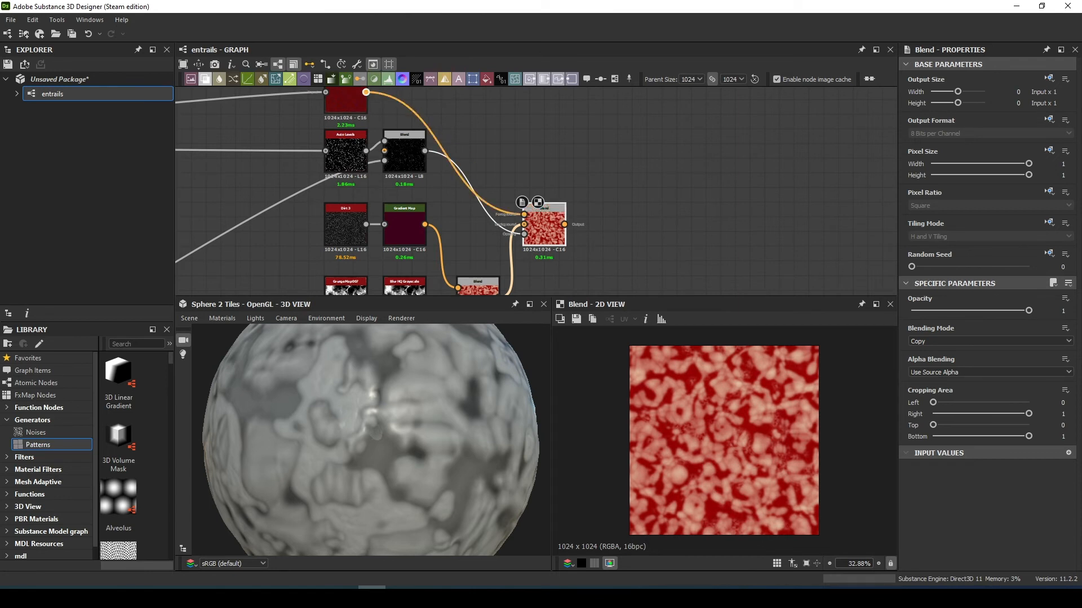
pyautogui.scroll(4, 729, 436)
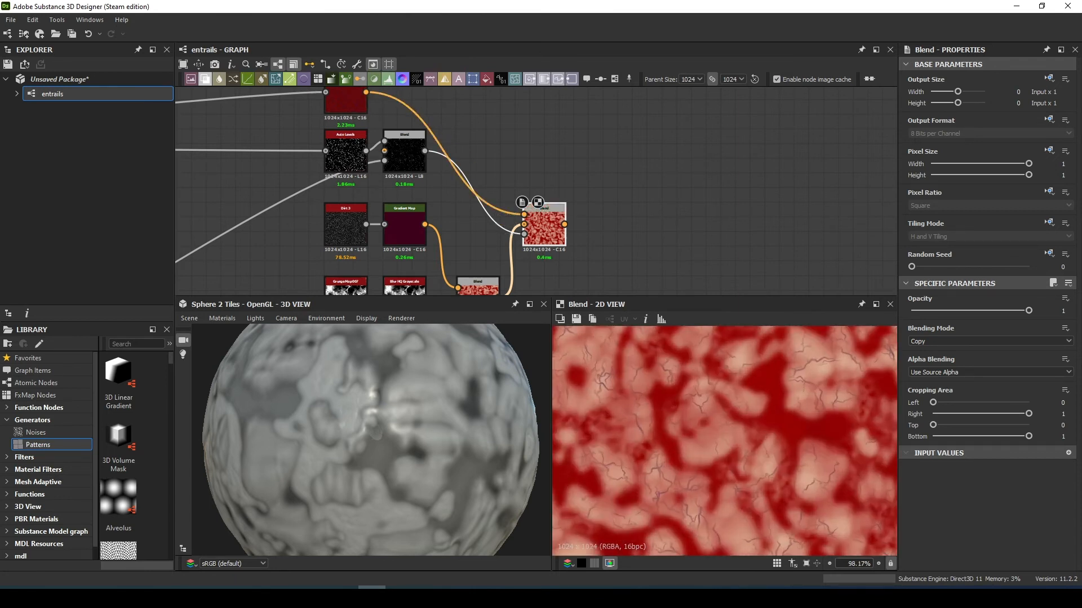
pyautogui.scroll(-3, 729, 437)
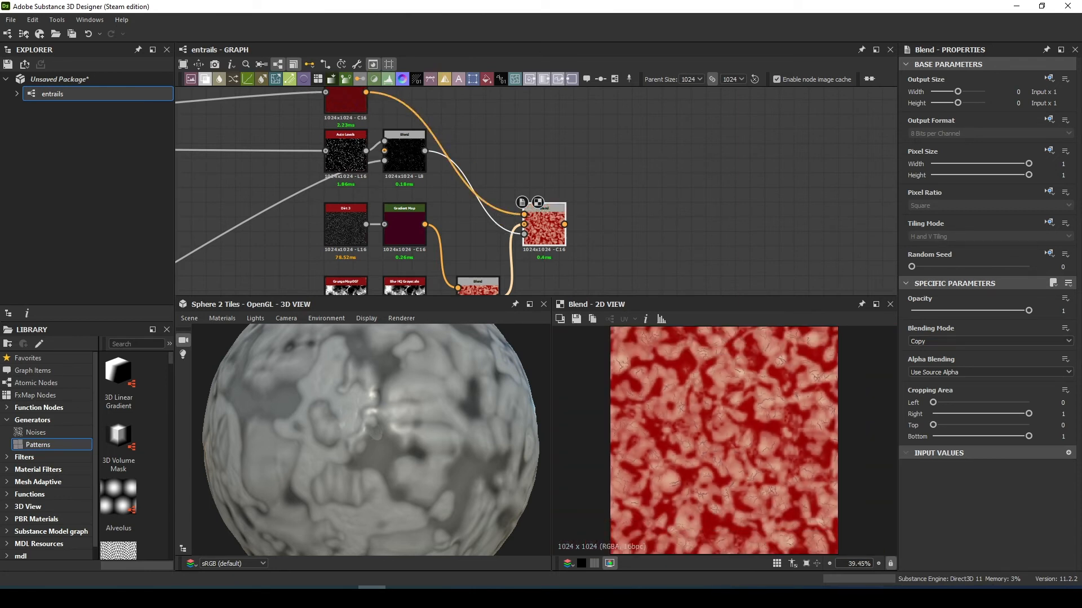
# Add another Gradient Map above the latest Blend and feed it from the height output
pyautogui.scroll(-3, 568, 210)
pyautogui.press('space')
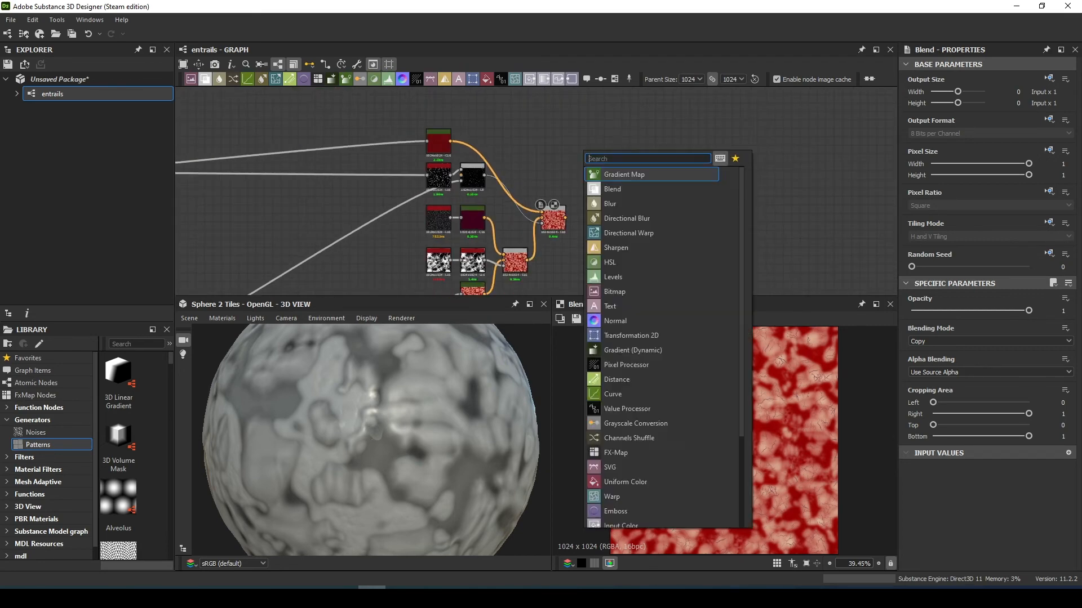
pyautogui.write('grad')
pyautogui.press('Return')
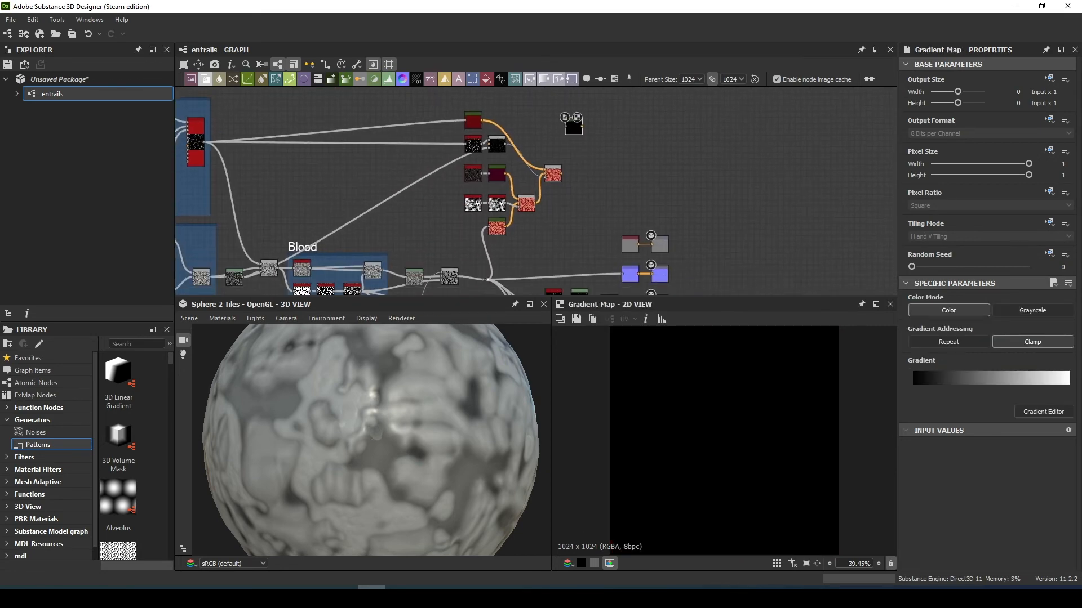
pyautogui.moveTo(486, 280); pyautogui.dragTo(566, 127)
# Color the new Gradient Map from very dark red #310a0a to deep red #8c1414
pyautogui.click(1043, 412)
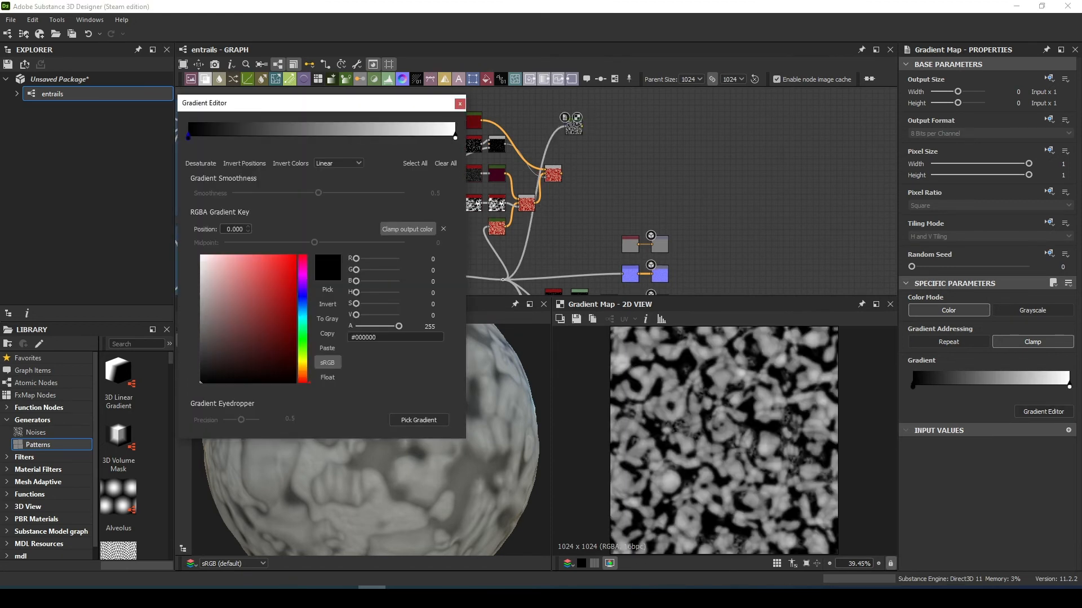
pyautogui.click(281, 358)
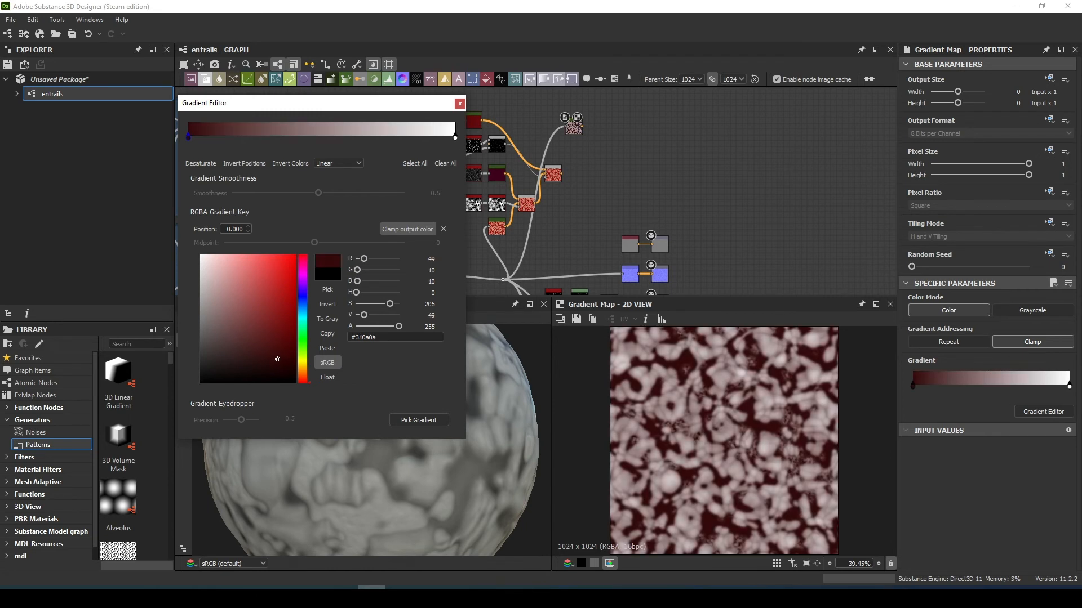
pyautogui.click(455, 137)
pyautogui.click(290, 316)
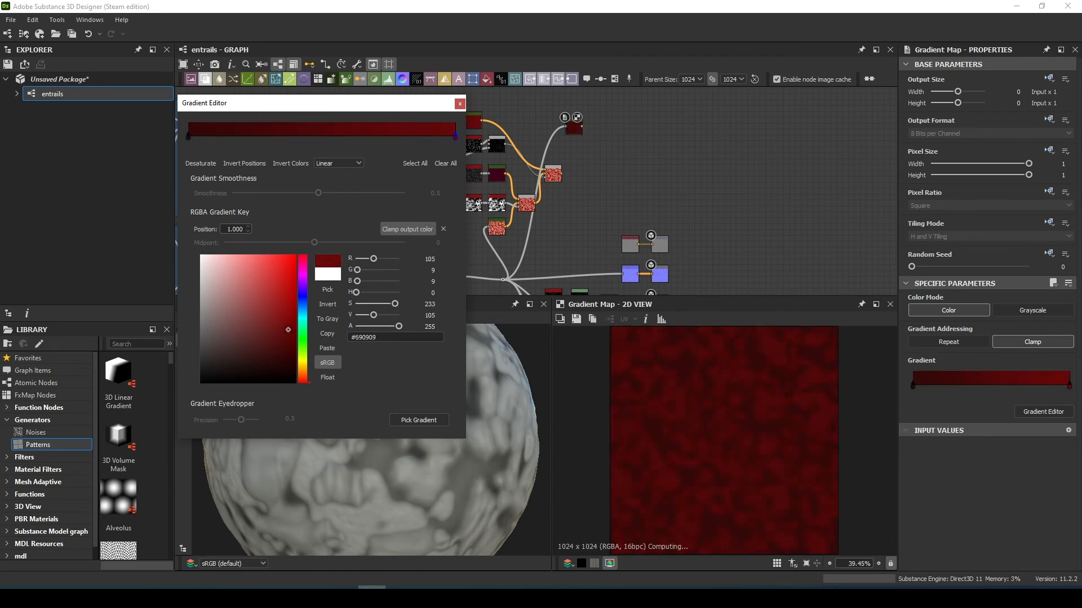
pyautogui.moveTo(289, 316); pyautogui.dragTo(283, 313)
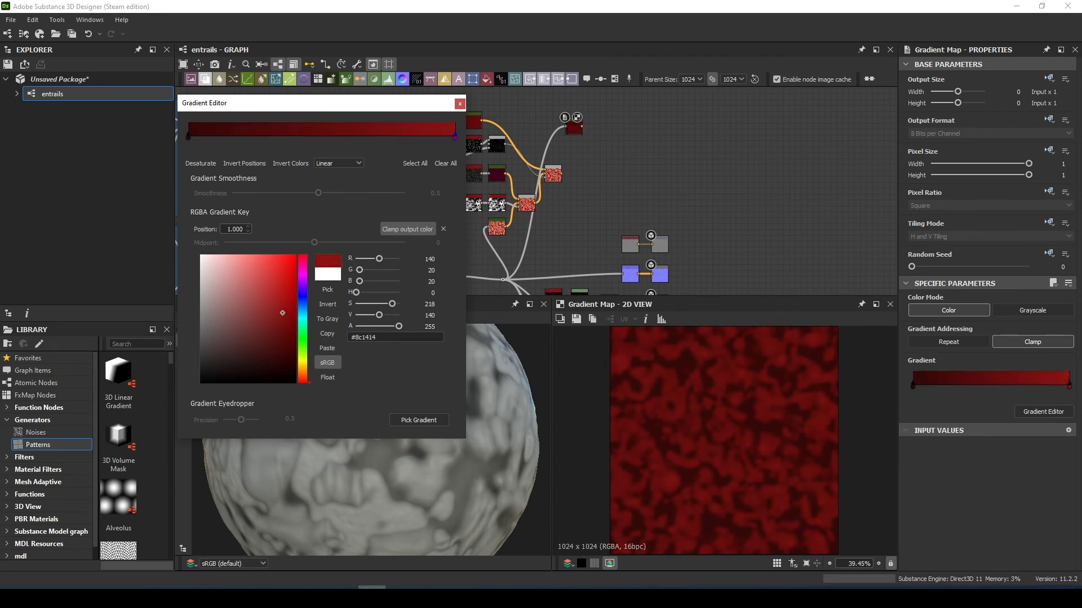
pyautogui.click(459, 104)
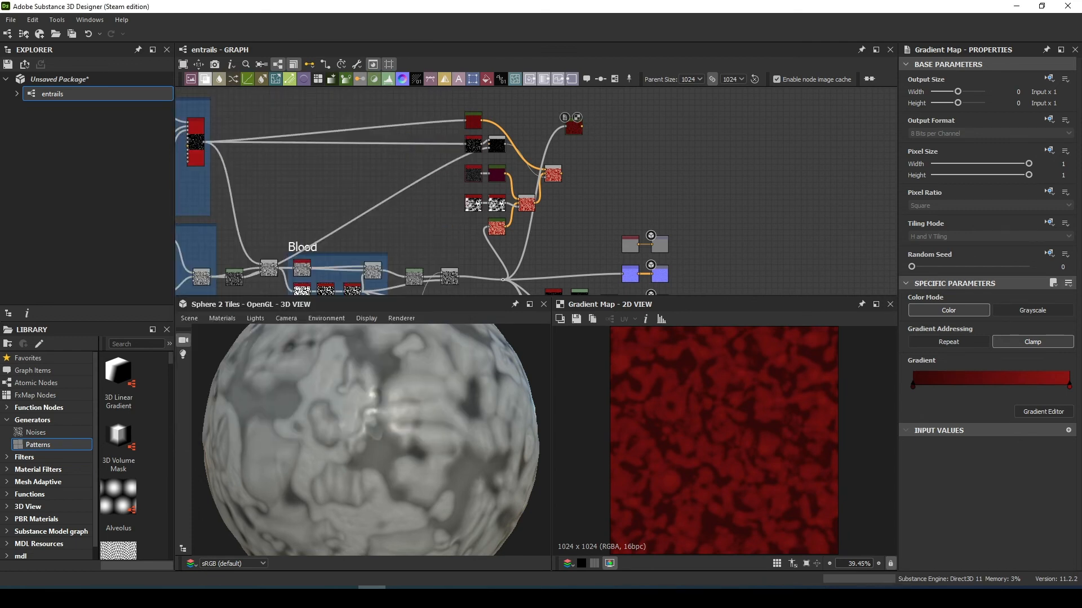
# Add a Blend node with the new deep red Gradient Map as foreground, the capillaries Blend as background and the Blood mask as opacity
pyautogui.press('space')
pyautogui.write('blend')
pyautogui.press('Return')
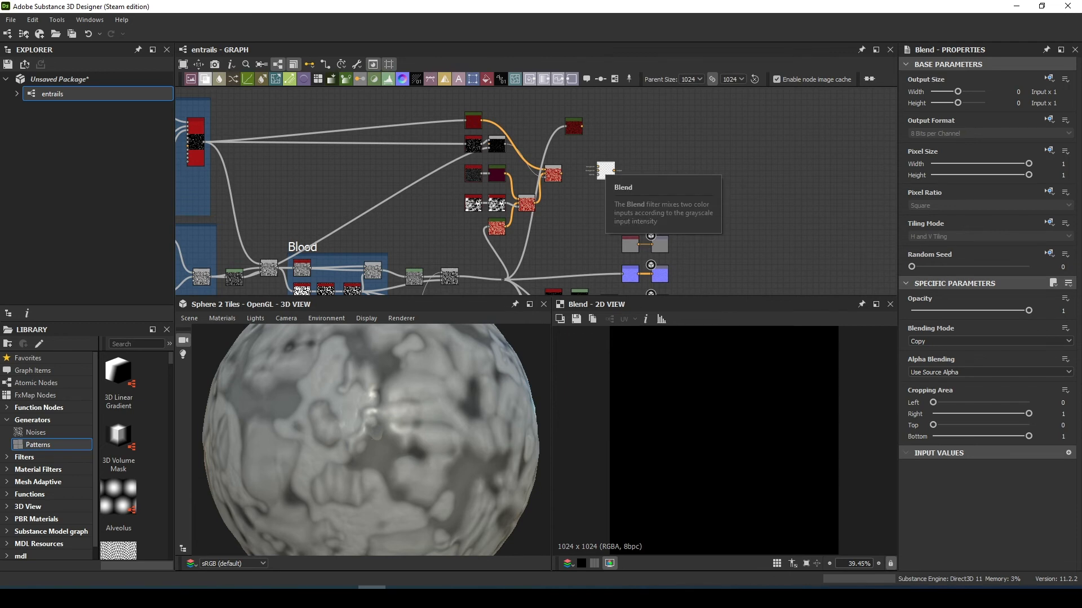
pyautogui.moveTo(582, 126); pyautogui.dragTo(587, 167)
pyautogui.scroll(5, 604, 171)
pyautogui.moveTo(605, 172); pyautogui.dragTo(604, 203, button='middle')
pyautogui.moveTo(417, 208); pyautogui.dragTo(574, 195)
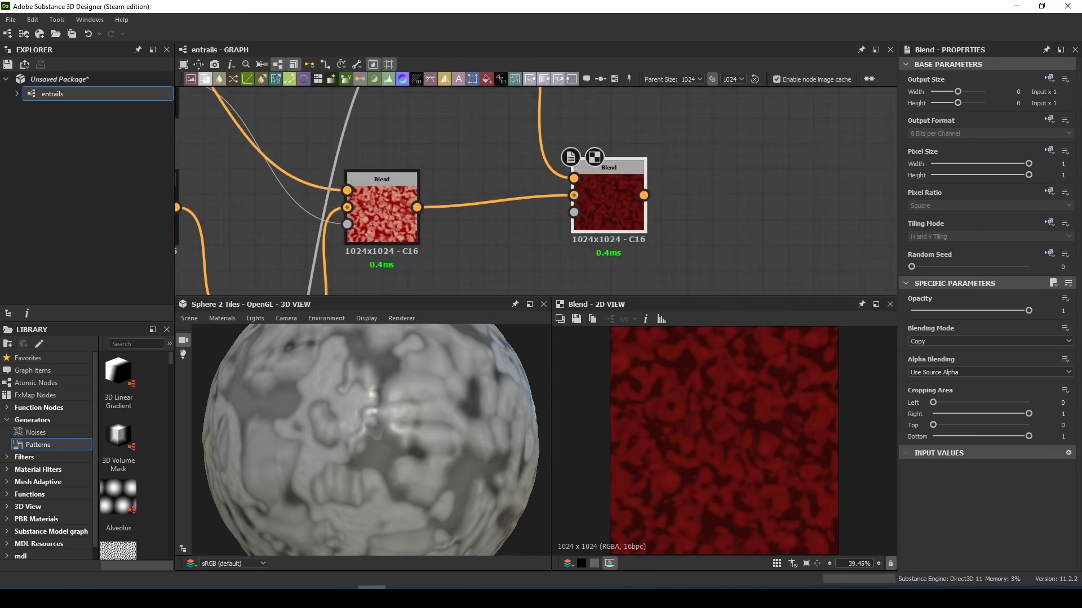
pyautogui.scroll(-10, 552, 147)
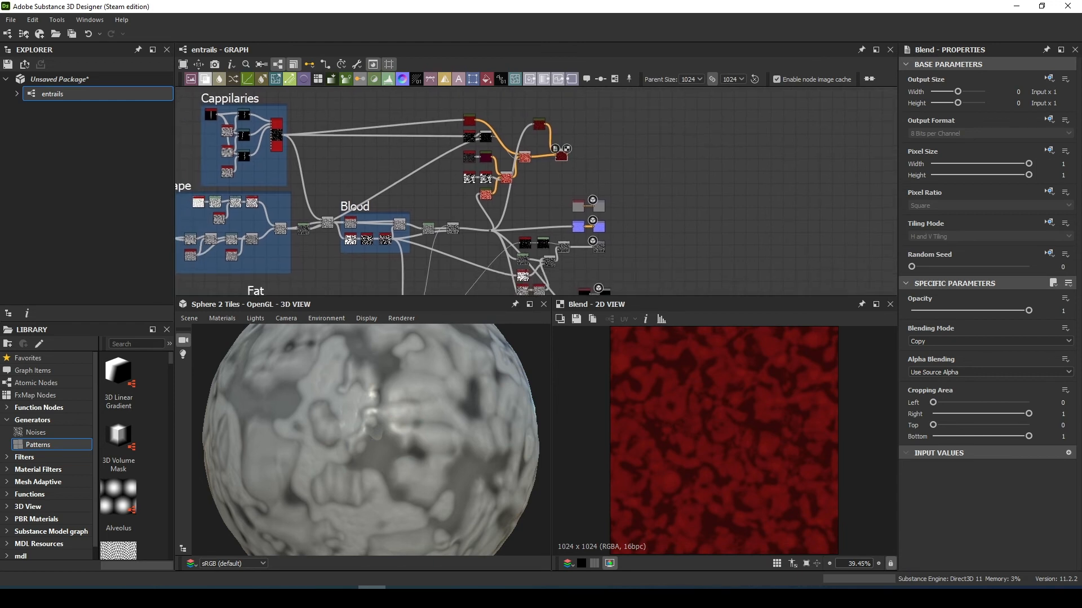
pyautogui.moveTo(391, 238); pyautogui.dragTo(555, 157)
pyautogui.scroll(7, 570, 146)
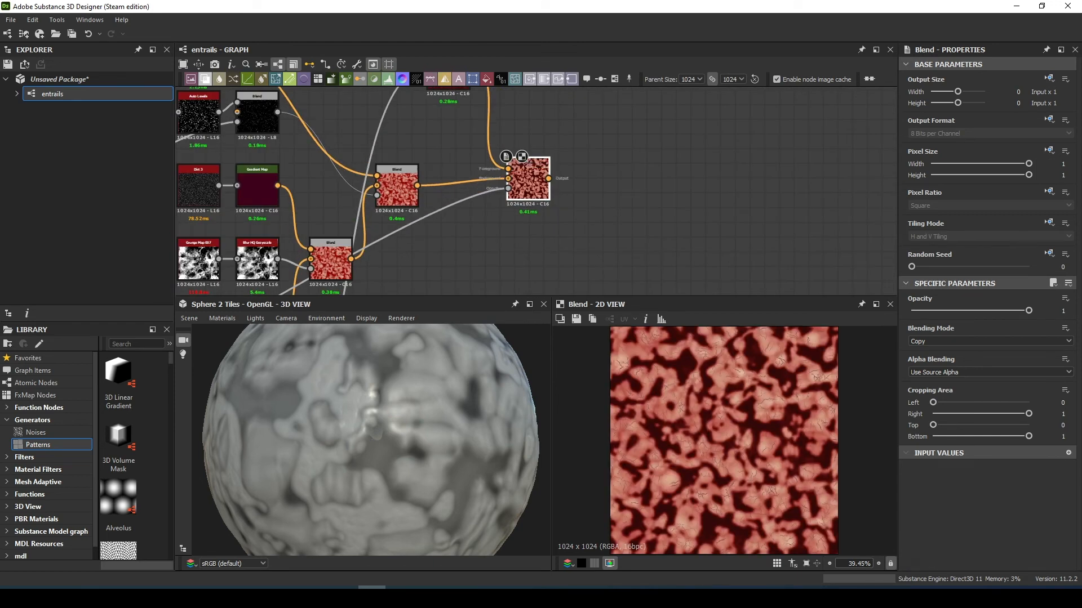
pyautogui.scroll(2, 656, 448)
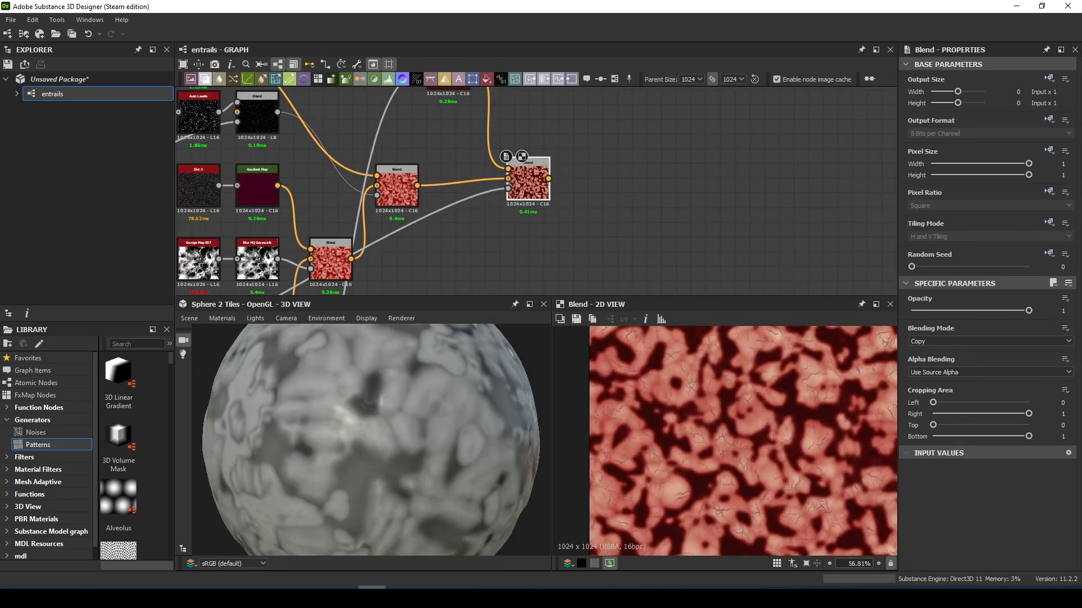
# Connect the final Blend to the base color output and delete the gray uniform color node it replaces
pyautogui.scroll(-3, 322, 116)
pyautogui.moveTo(453, 152); pyautogui.dragTo(508, 258)
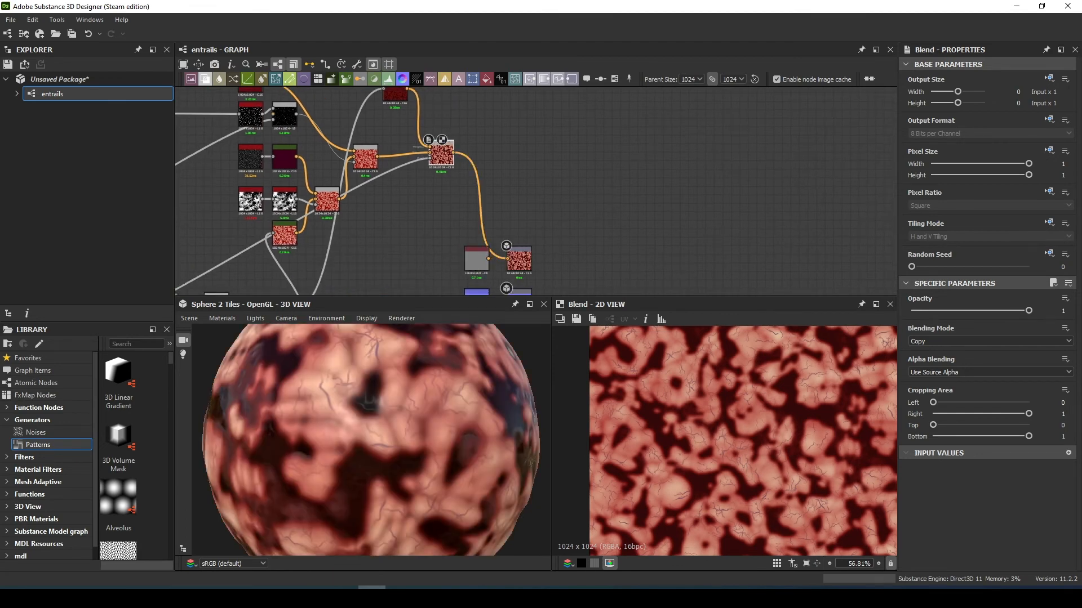
pyautogui.moveTo(369, 433); pyautogui.dragTo(298, 394)
pyautogui.click(476, 259)
pyautogui.press('Delete')
# Change the end color of the height's red-cream Gradient Map to a yellower cream, around #ede9af
pyautogui.scroll(1, 372, 428)
pyautogui.moveTo(285, 232); pyautogui.dragTo(395, 235, button='middle')
pyautogui.click(395, 235)
pyautogui.click(1044, 411)
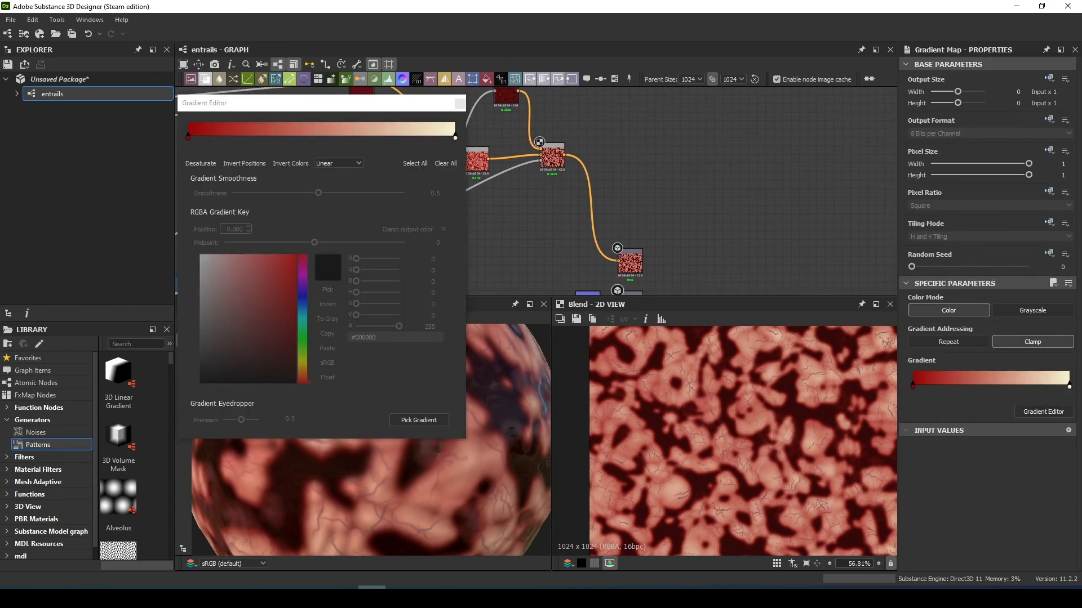
pyautogui.click(455, 137)
pyautogui.click(220, 264)
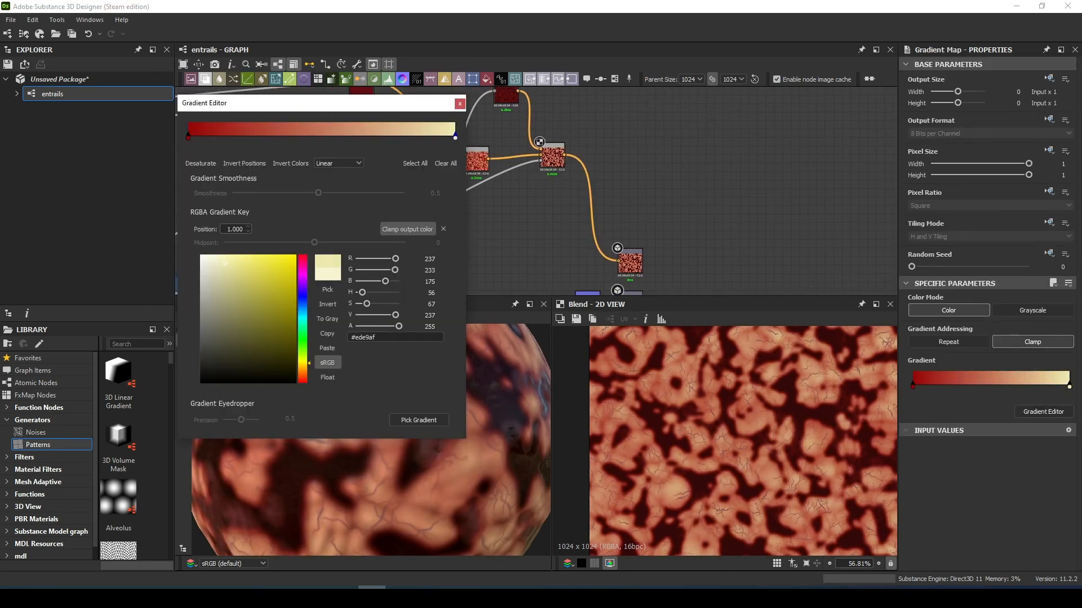
pyautogui.click(222, 266)
pyautogui.click(460, 103)
pyautogui.moveTo(338, 417); pyautogui.dragTo(372, 451)
# Lower the output white level of the height Levels node feeding the roughness to roughly 30% of the range
pyautogui.scroll(-3, 372, 451)
pyautogui.moveTo(541, 285); pyautogui.dragTo(476, 101, button='middle')
pyautogui.scroll(3, 476, 102)
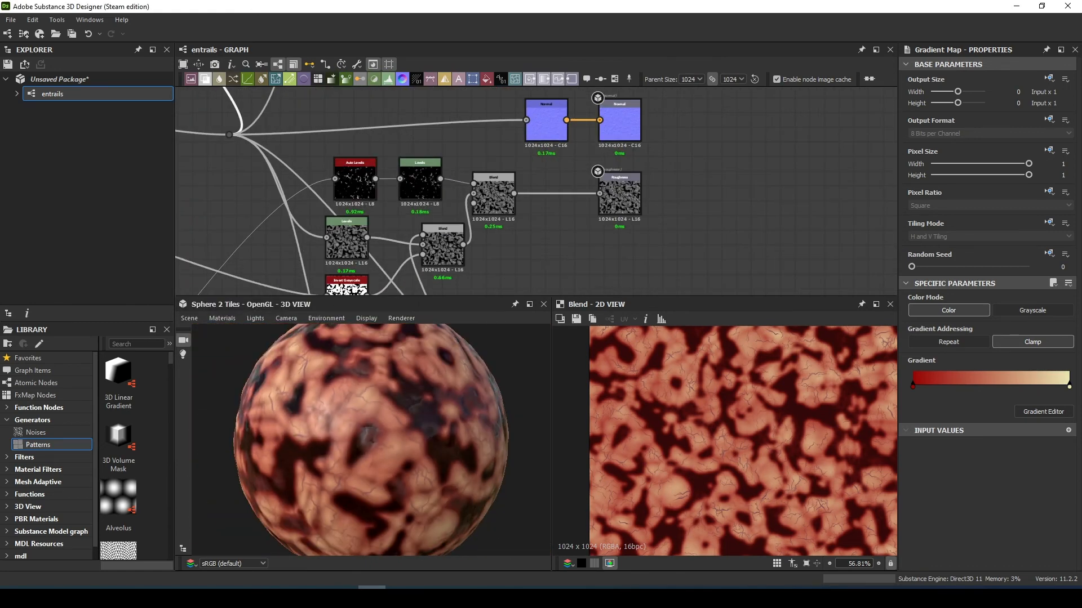
pyautogui.click(492, 195)
pyautogui.click(347, 239)
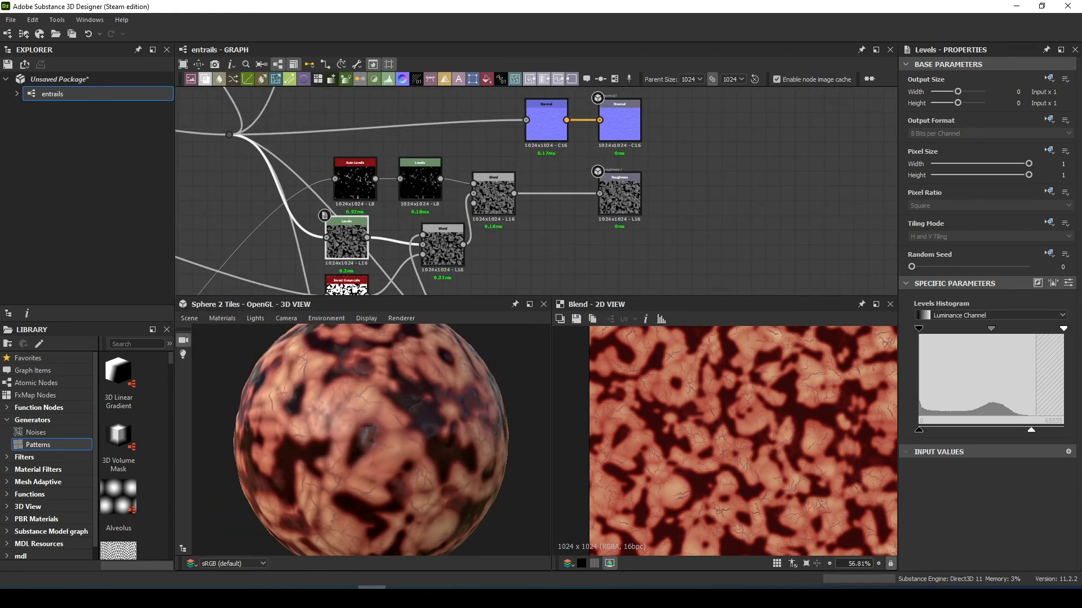
pyautogui.moveTo(1031, 430); pyautogui.dragTo(1045, 430)
pyautogui.moveTo(349, 434); pyautogui.dragTo(394, 445)
pyautogui.scroll(5, 395, 445)
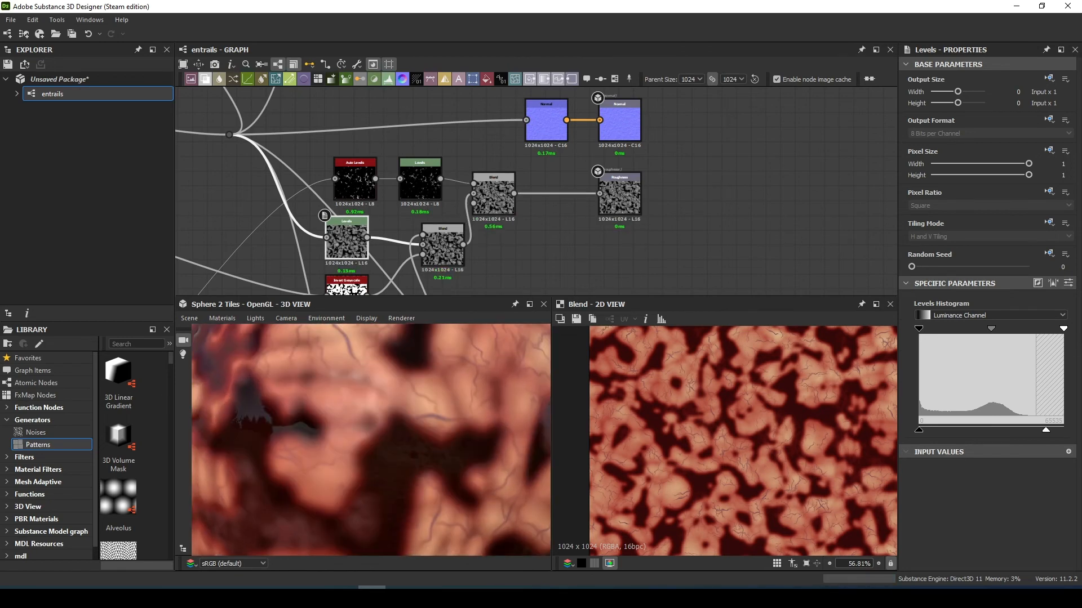
pyautogui.moveTo(1046, 430); pyautogui.dragTo(971, 429)
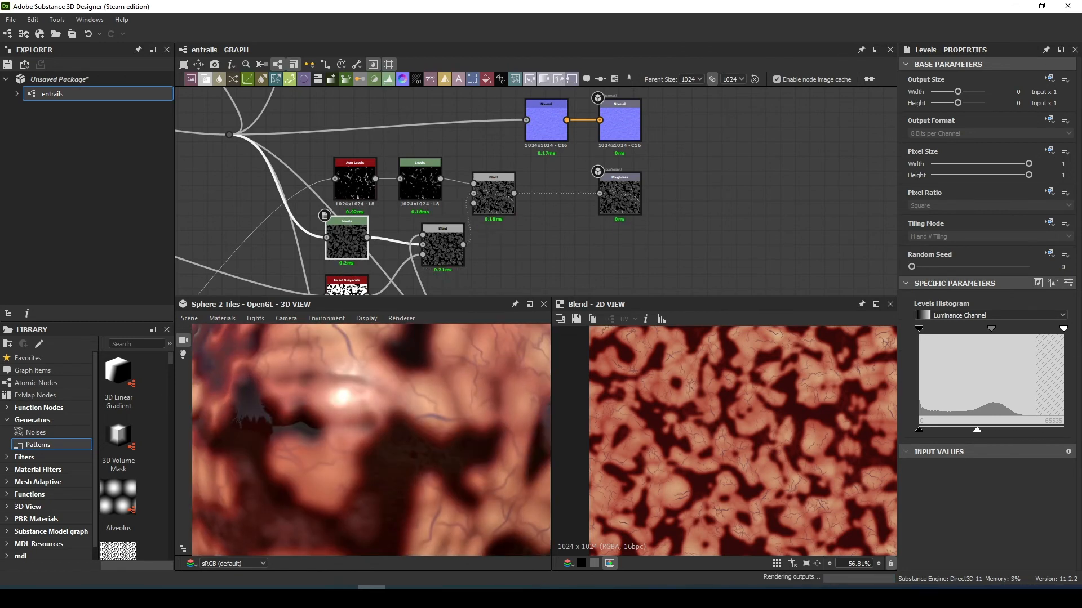
pyautogui.scroll(-5, 371, 440)
pyautogui.moveTo(383, 411); pyautogui.dragTo(344, 443)
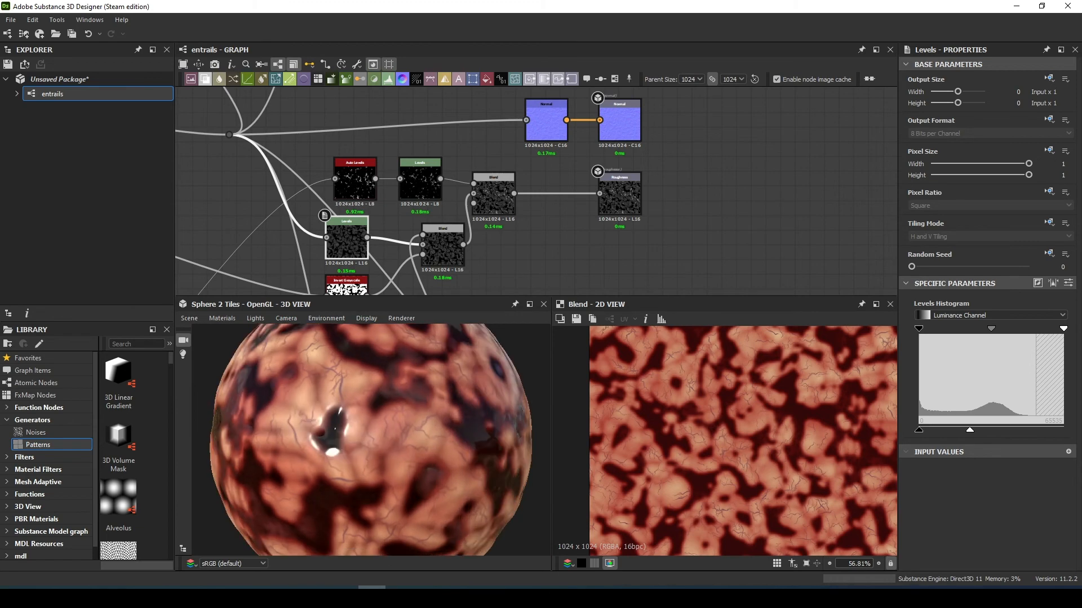
pyautogui.moveTo(971, 430); pyautogui.dragTo(962, 430)
pyautogui.moveTo(366, 411); pyautogui.dragTo(344, 448)
pyautogui.scroll(-4, 361, 440)
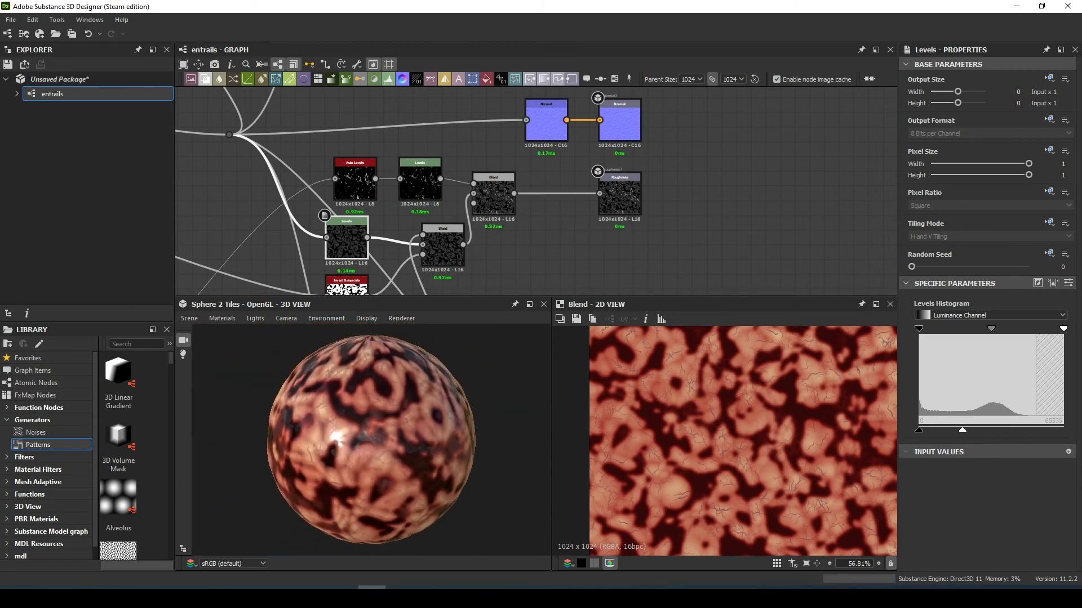
pyautogui.scroll(1, 557, 91)
# Add a Dirt 3 noise node beside the deep red Gradient Map and set its scale to 4
pyautogui.scroll(-6, 566, 132)
pyautogui.moveTo(566, 132); pyautogui.dragTo(557, 226, button='middle')
pyautogui.scroll(4, 548, 182)
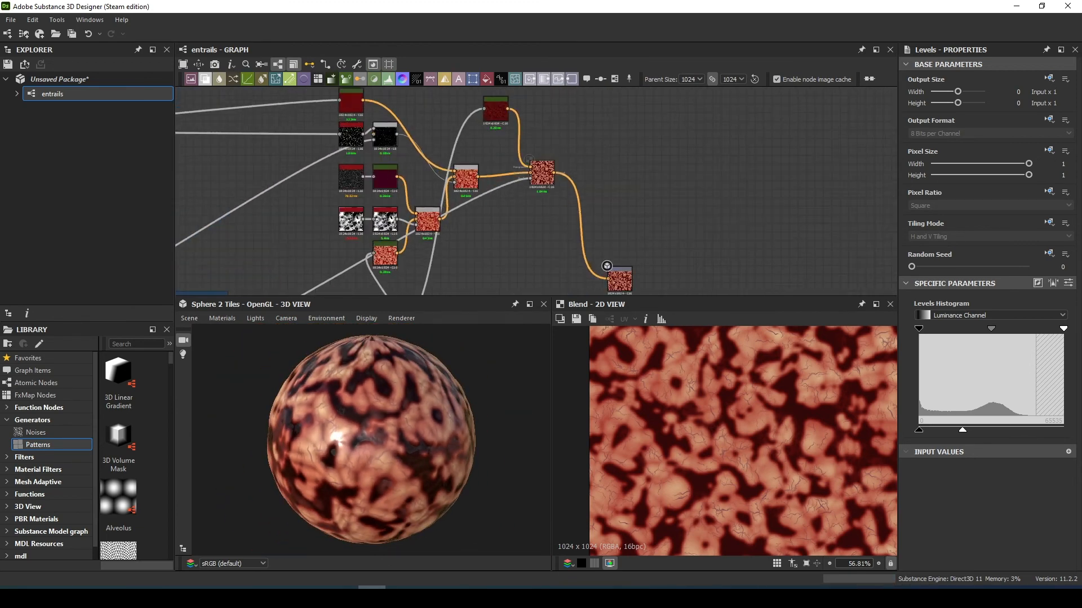
pyautogui.moveTo(607, 265); pyautogui.dragTo(606, 280, button='middle')
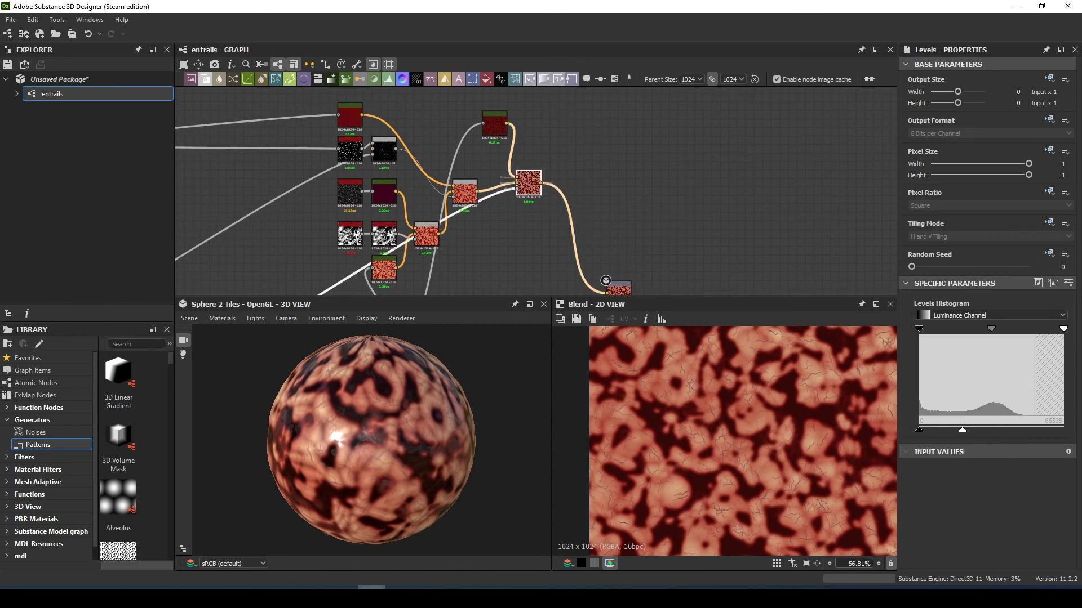
pyautogui.press('space')
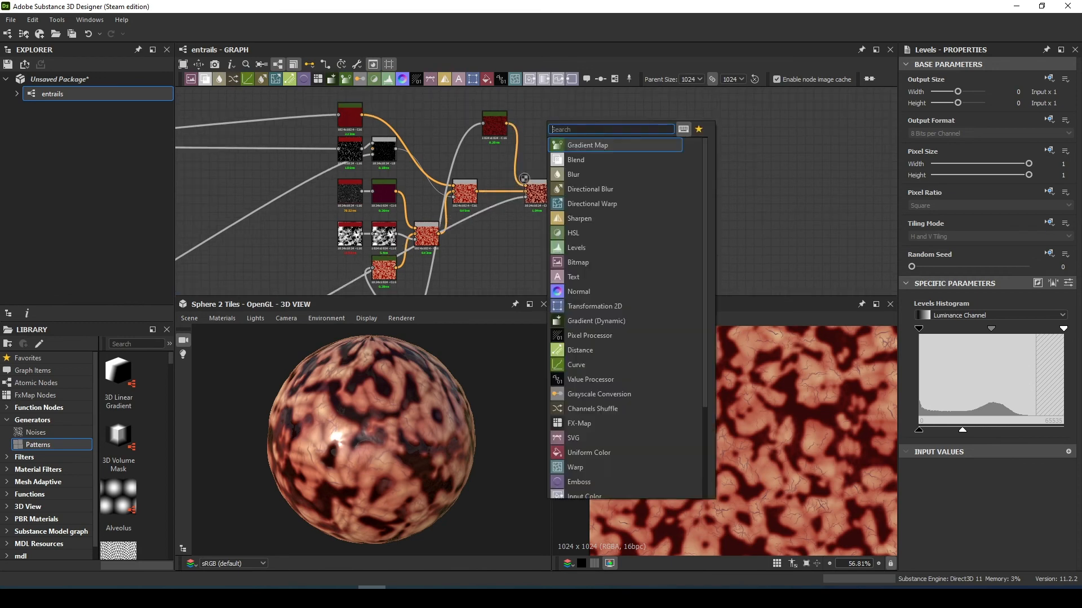
pyautogui.write('dirt')
pyautogui.click(575, 174)
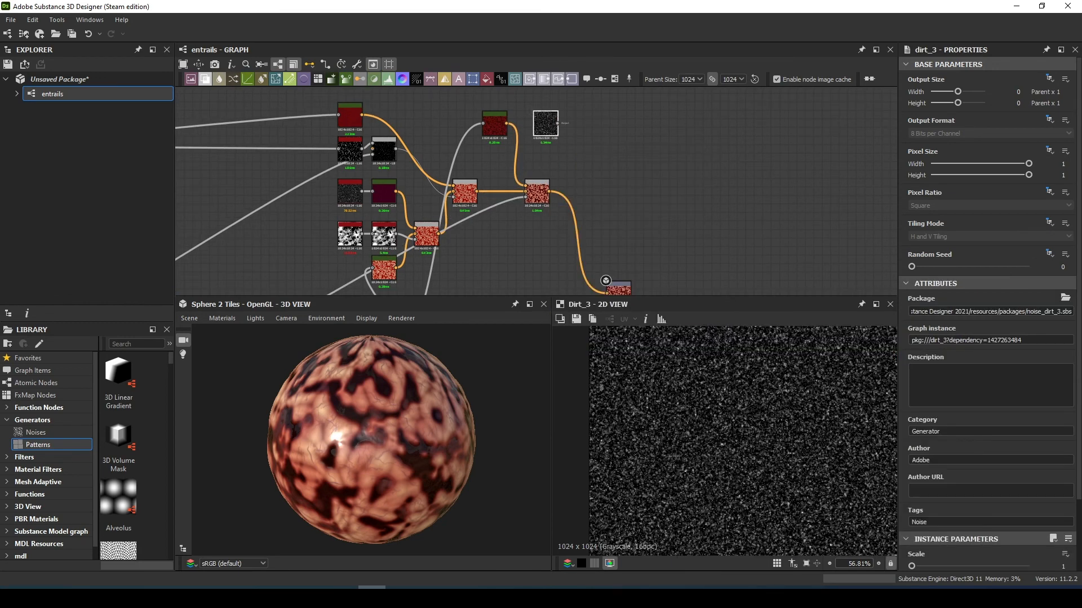
pyautogui.moveTo(911, 566); pyautogui.dragTo(1029, 567)
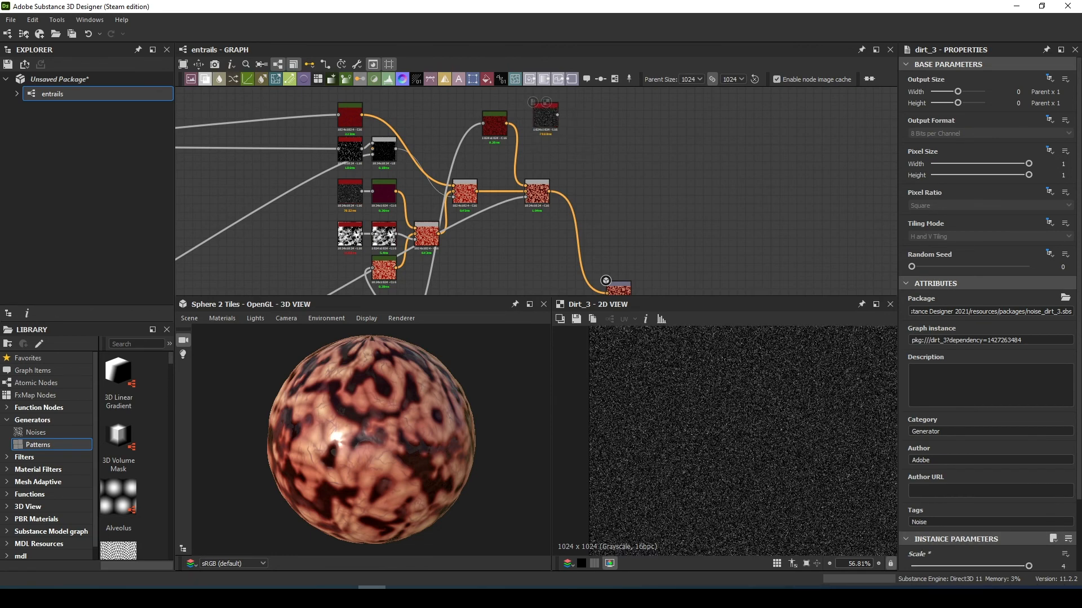
# Add a Gradient Map node fed by the new Dirt 3 noise
pyautogui.press('space')
pyautogui.write('grad')
pyautogui.press('Return')
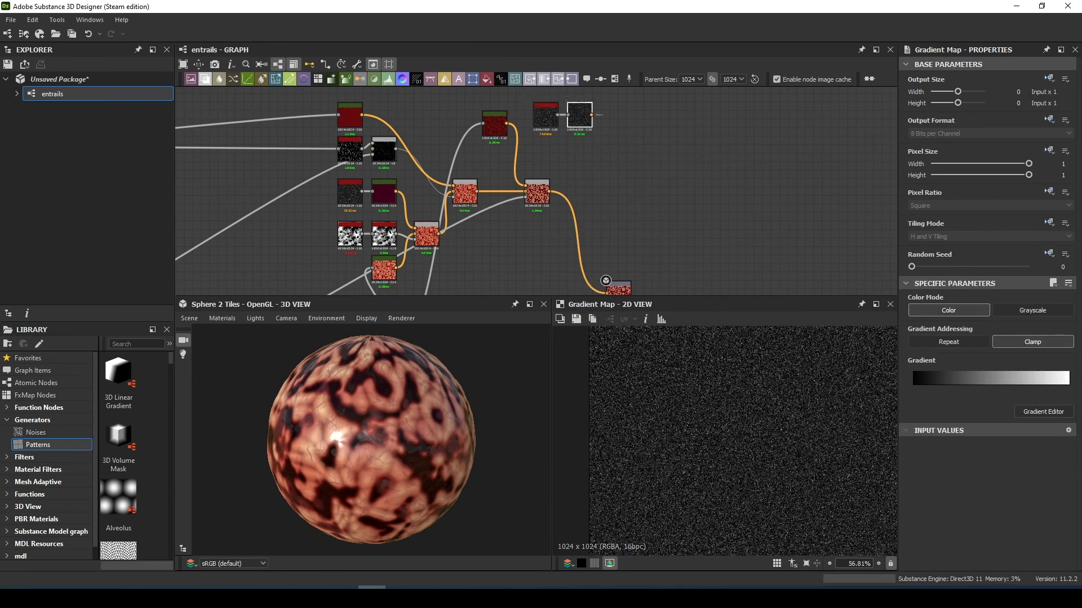
# Set the start color of the Dirt 3 noise's Gradient Map to a light beige, around #ae9d70
pyautogui.click(1043, 412)
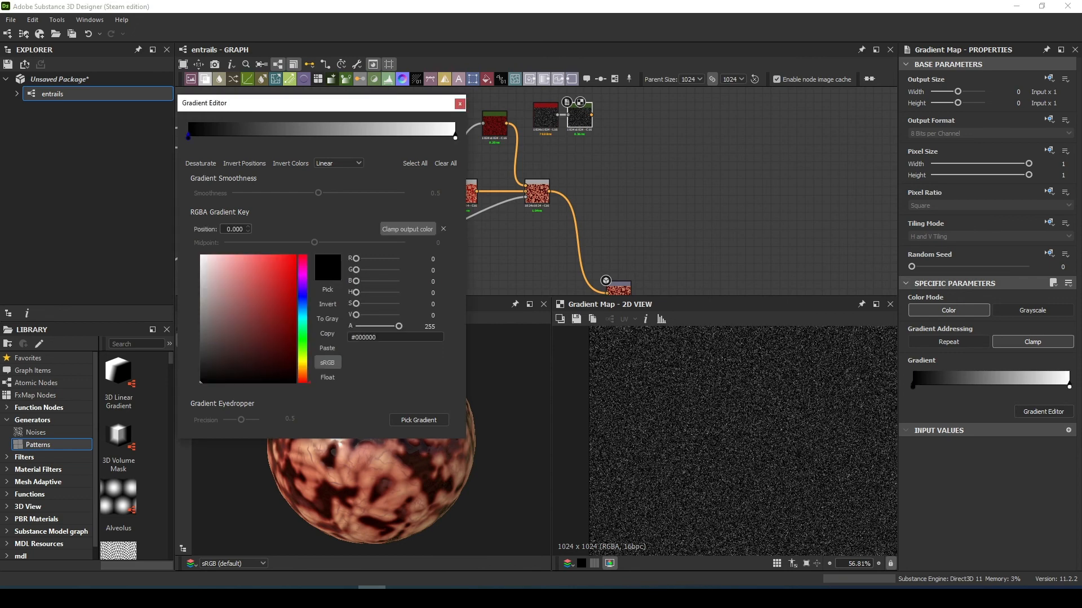
pyautogui.click(248, 332)
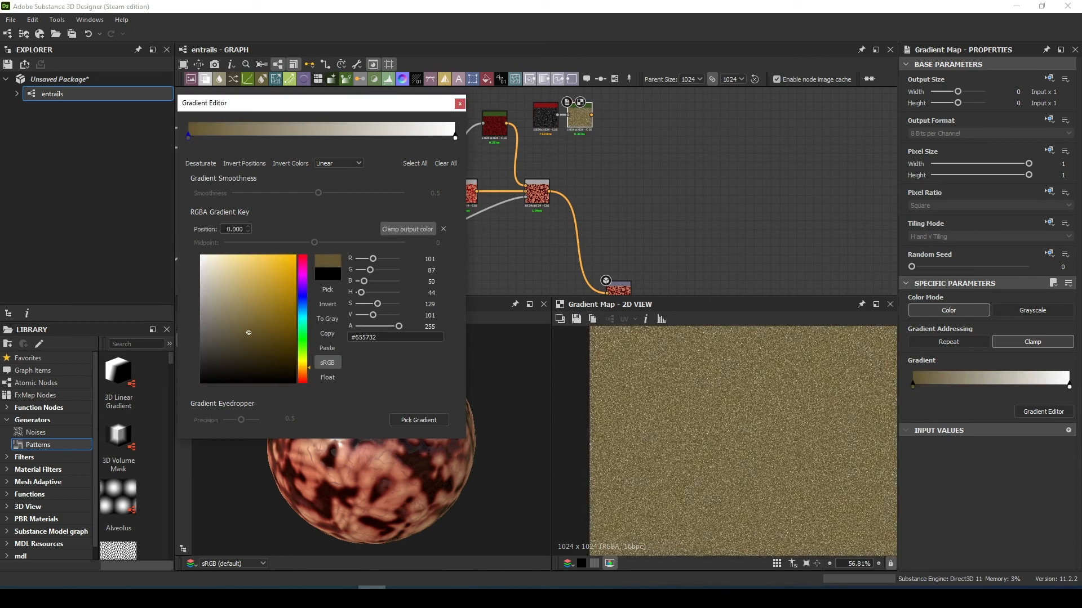
pyautogui.moveTo(248, 333)
pyautogui.mouseDown()
pyautogui.moveTo(241, 269)
pyautogui.moveTo(235, 295)
pyautogui.mouseUp()
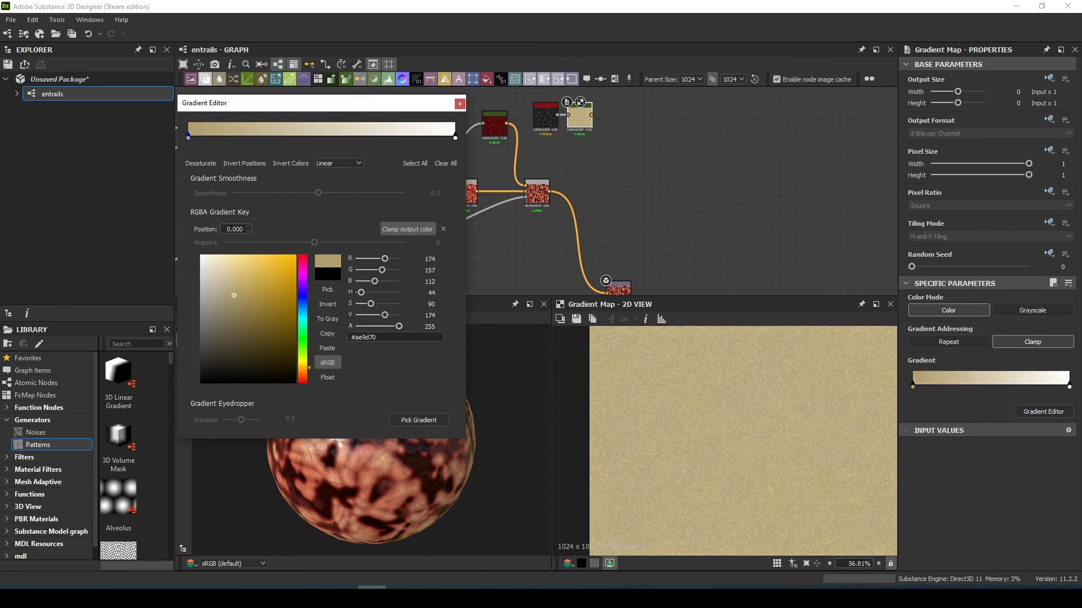
pyautogui.click(459, 103)
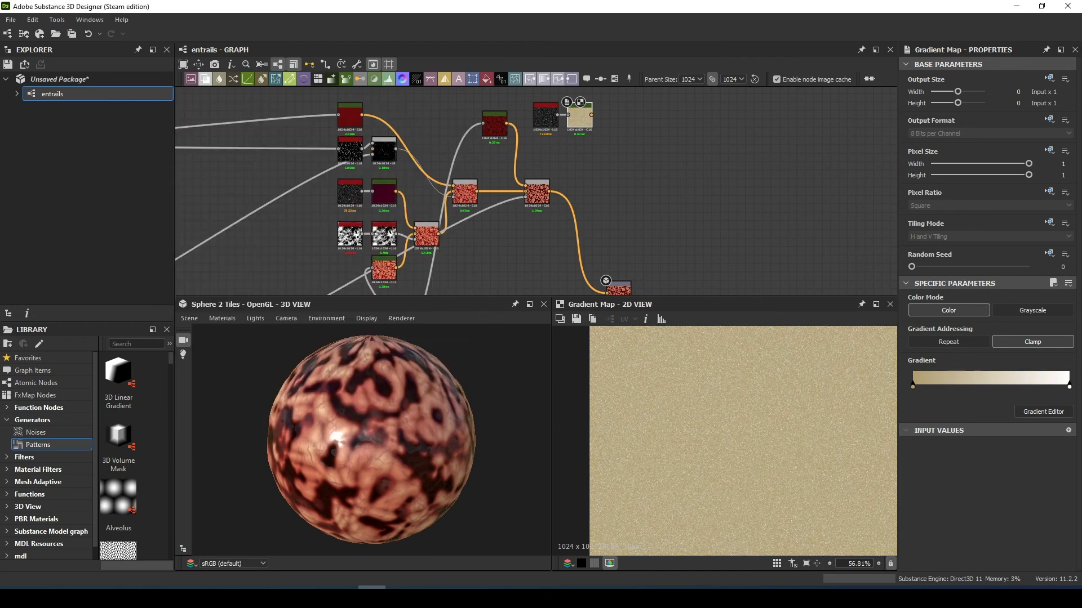
# Add a Blend node beside the beige Gradient Map and connect that map to its foreground
pyautogui.press('space')
pyautogui.write('blend')
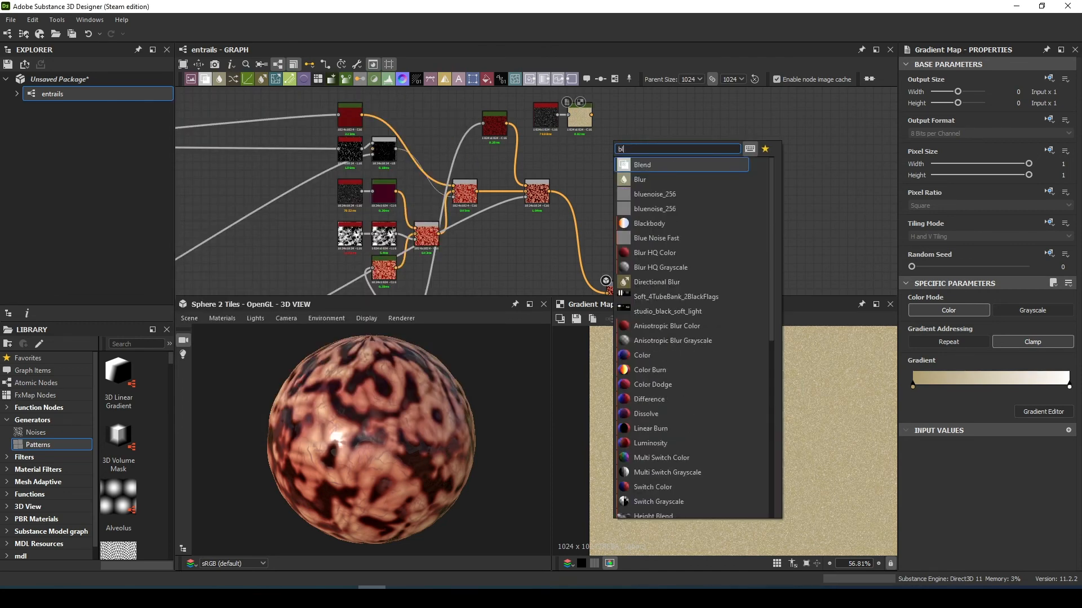
pyautogui.press('Return')
pyautogui.scroll(4, 601, 114)
pyautogui.scroll(2, 610, 126)
pyautogui.moveTo(610, 126); pyautogui.dragTo(575, 160, button='middle')
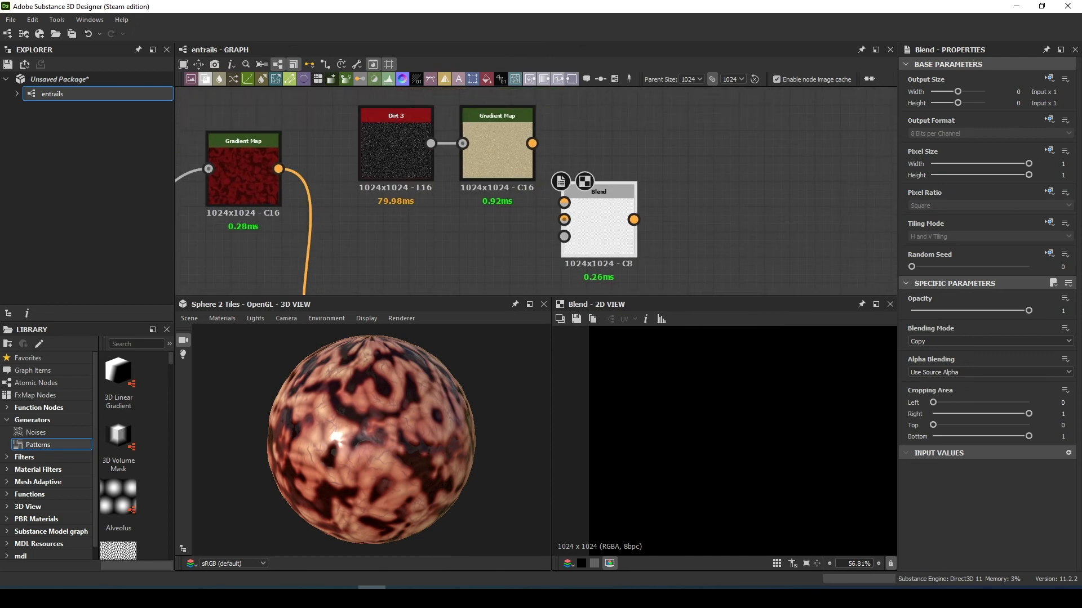
pyautogui.moveTo(532, 144); pyautogui.dragTo(564, 202)
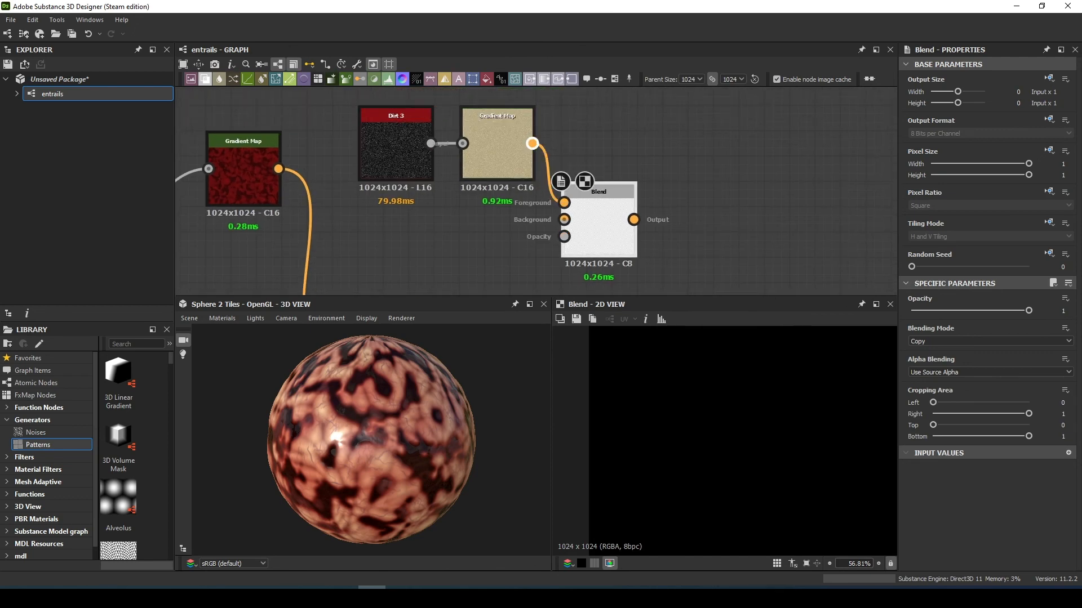
# Add another Gradient Map node under the beige one and feed it with the output of the Fat frame
pyautogui.press('space')
pyautogui.write('gradient map')
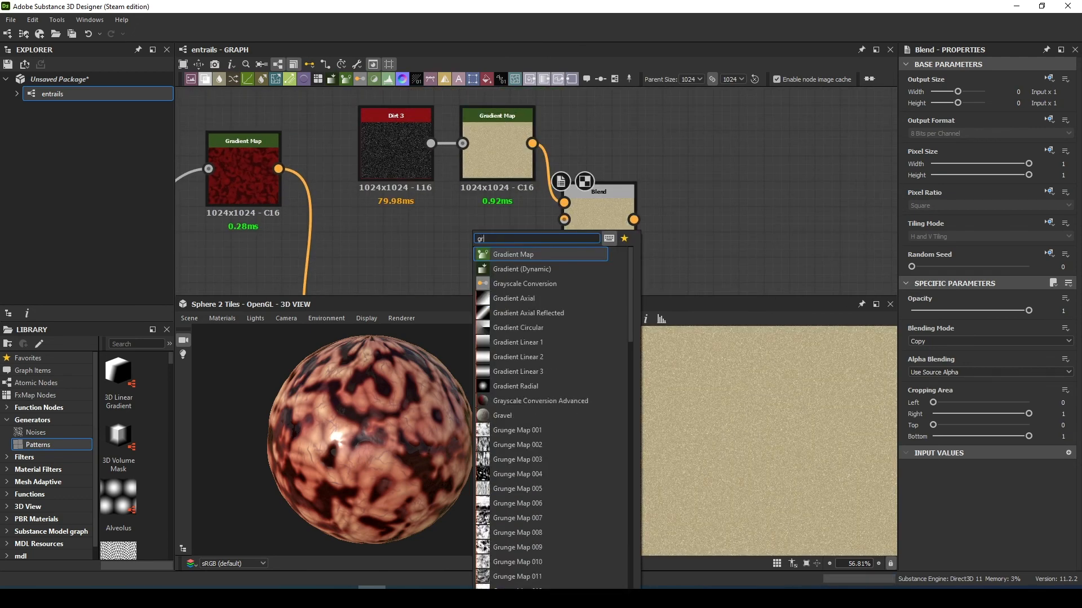
pyautogui.press('Return')
pyautogui.scroll(-5, 446, 269)
pyautogui.moveTo(450, 265); pyautogui.dragTo(518, 122, button='middle')
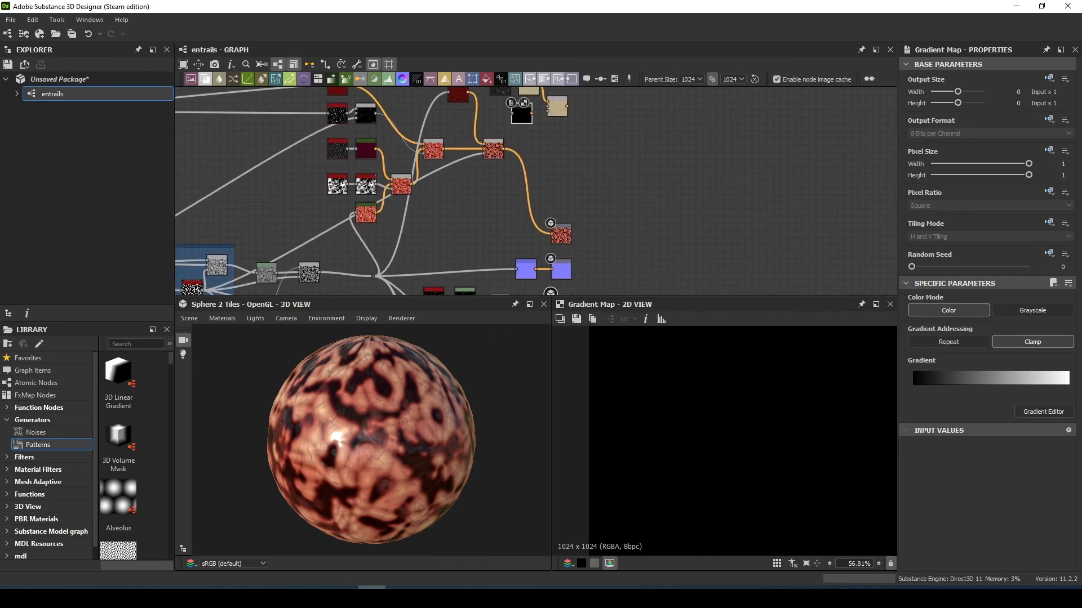
pyautogui.scroll(-3, 568, 242)
pyautogui.moveTo(597, 208); pyautogui.dragTo(585, 195, button='middle')
pyautogui.scroll(-1, 592, 194)
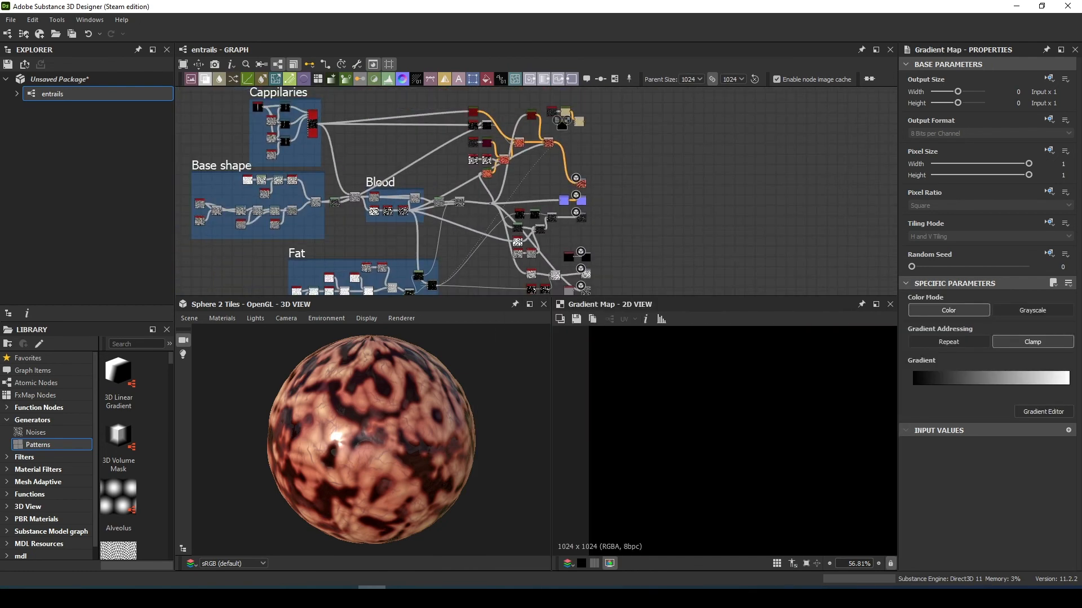
pyautogui.moveTo(553, 140); pyautogui.dragTo(557, 126)
pyautogui.scroll(8, 563, 125)
pyautogui.moveTo(563, 125); pyautogui.dragTo(474, 215, button='middle')
pyautogui.scroll(1, 666, 411)
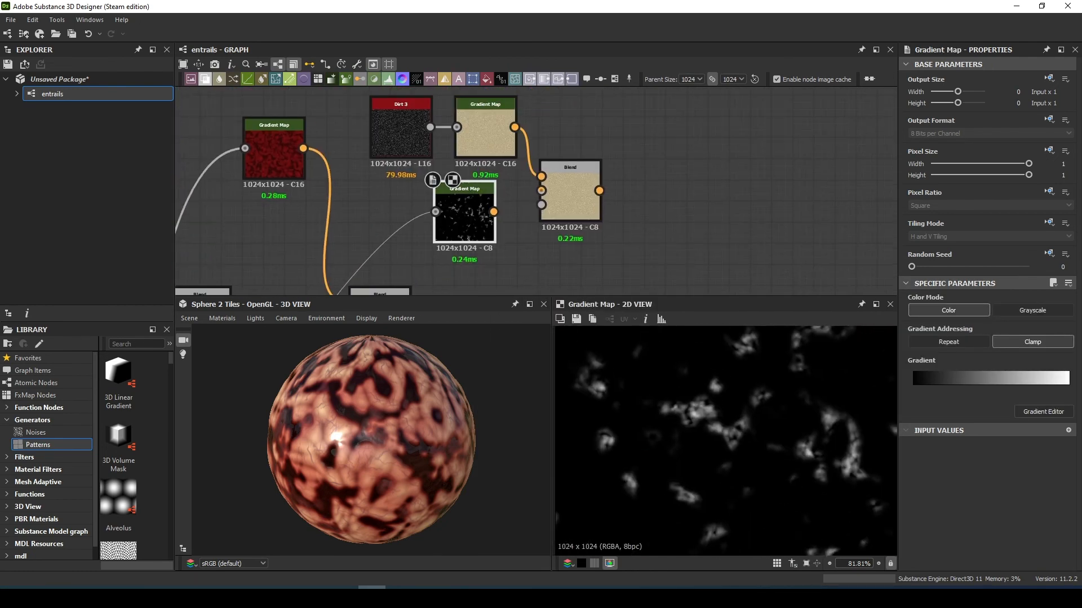
# Color the fat Gradient Map from a very dark red at the start to a golden yellow, around #e4bc5d, at the end
pyautogui.click(1044, 412)
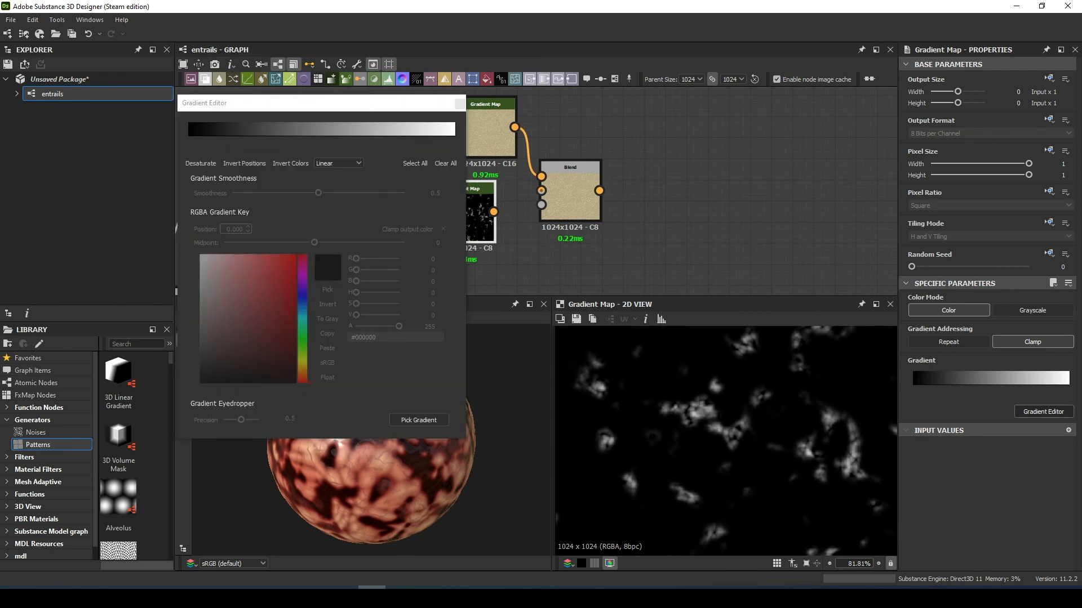
pyautogui.click(269, 275)
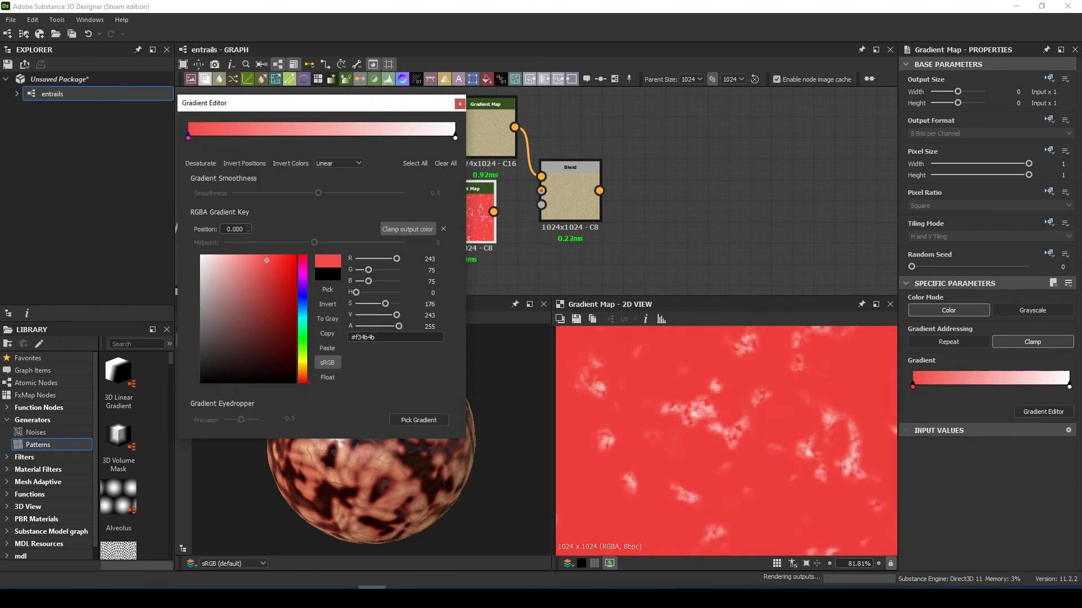
pyautogui.click(455, 137)
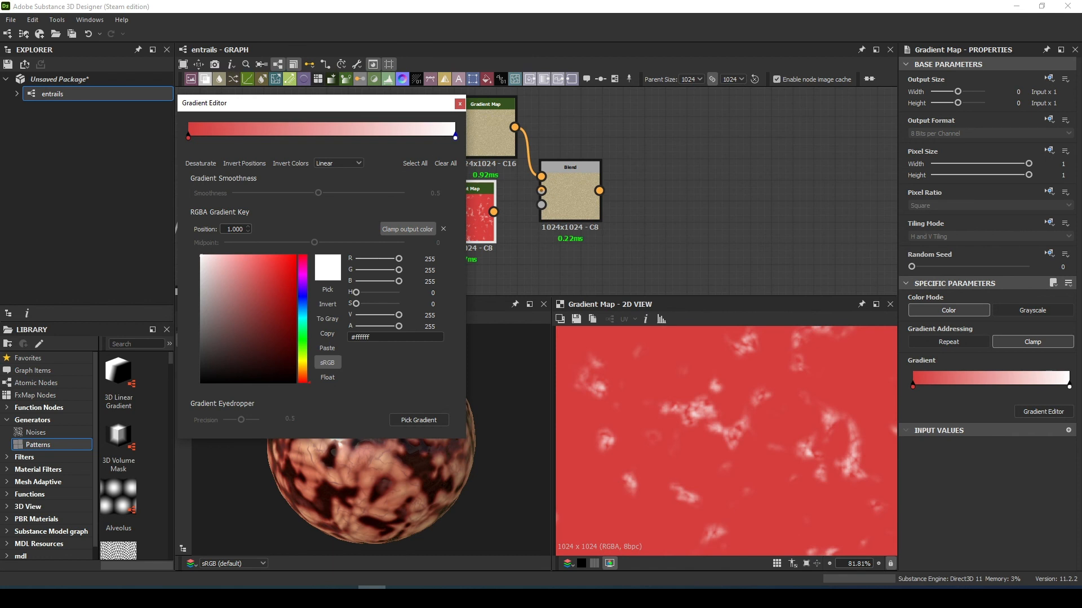
pyautogui.click(302, 368)
pyautogui.moveTo(272, 262); pyautogui.dragTo(257, 267)
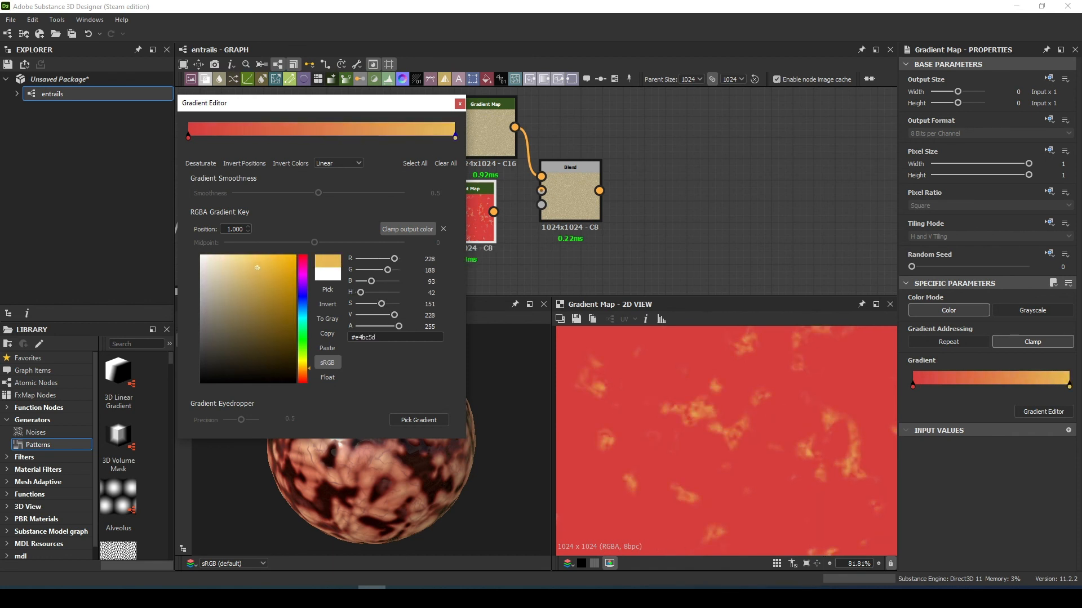
pyautogui.click(188, 137)
pyautogui.click(279, 332)
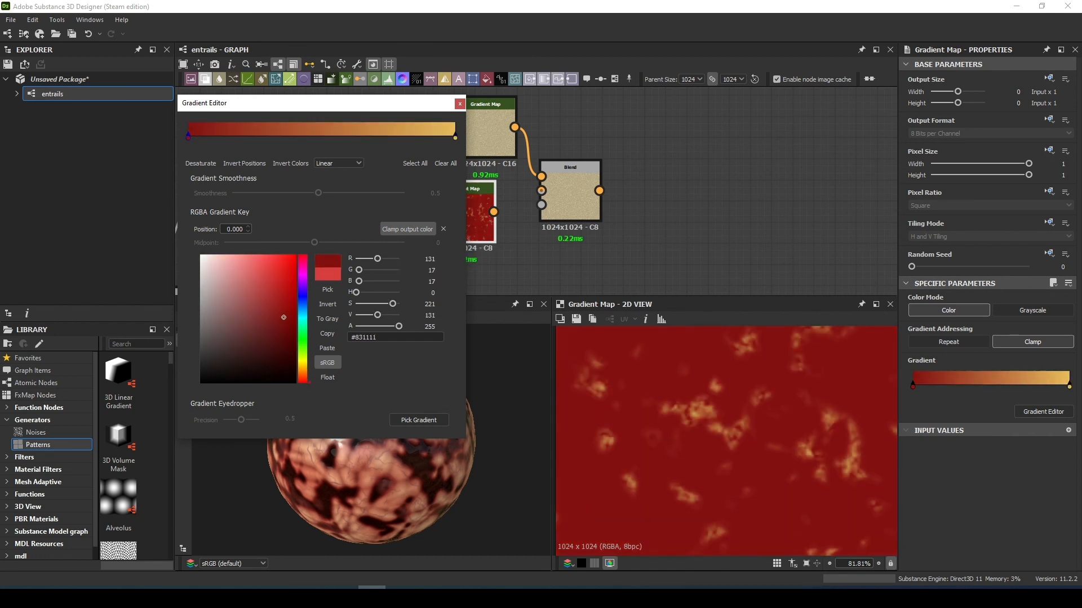
pyautogui.click(455, 137)
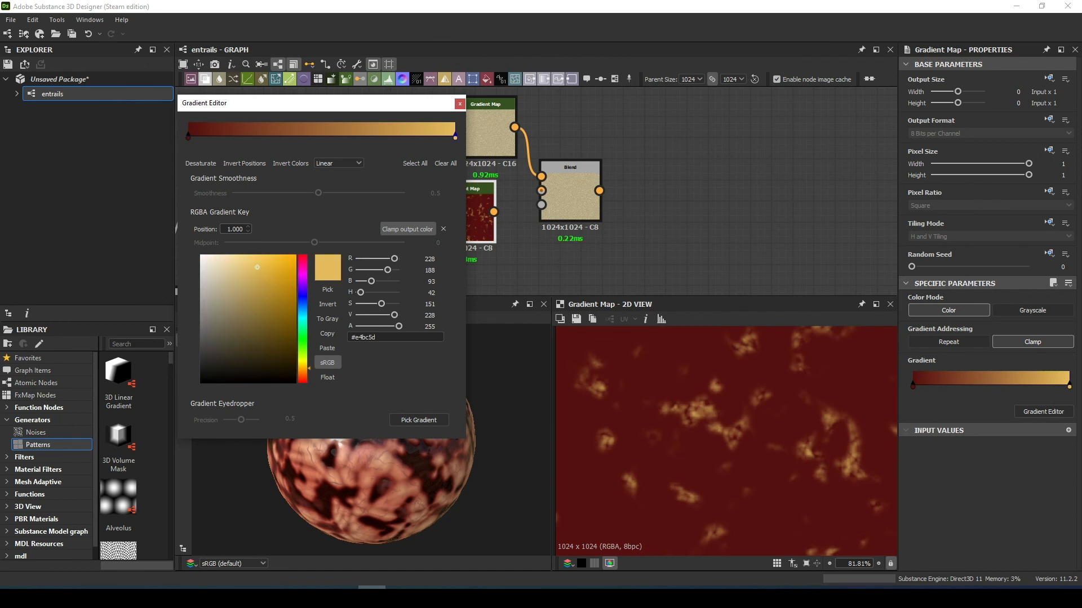
pyautogui.click(249, 262)
pyautogui.click(459, 104)
# Connect the dark red-yellow Gradient Map to the Blend's background and set its blending mode to Soft Light
pyautogui.moveTo(465, 121); pyautogui.dragTo(453, 118, button='middle')
pyautogui.moveTo(482, 209); pyautogui.dragTo(530, 188)
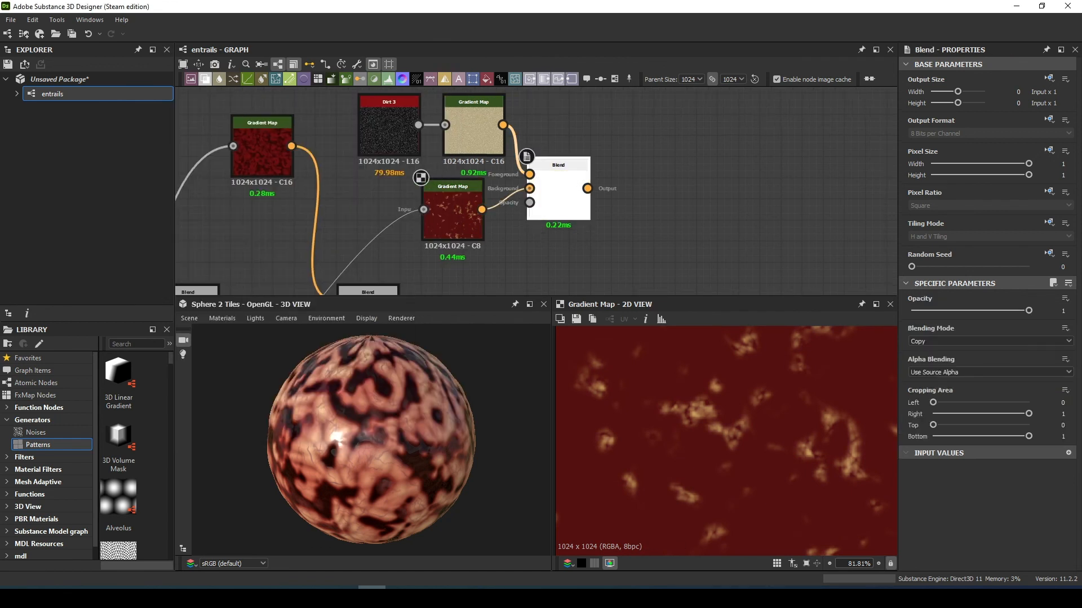
pyautogui.doubleClick(558, 197)
pyautogui.click(988, 341)
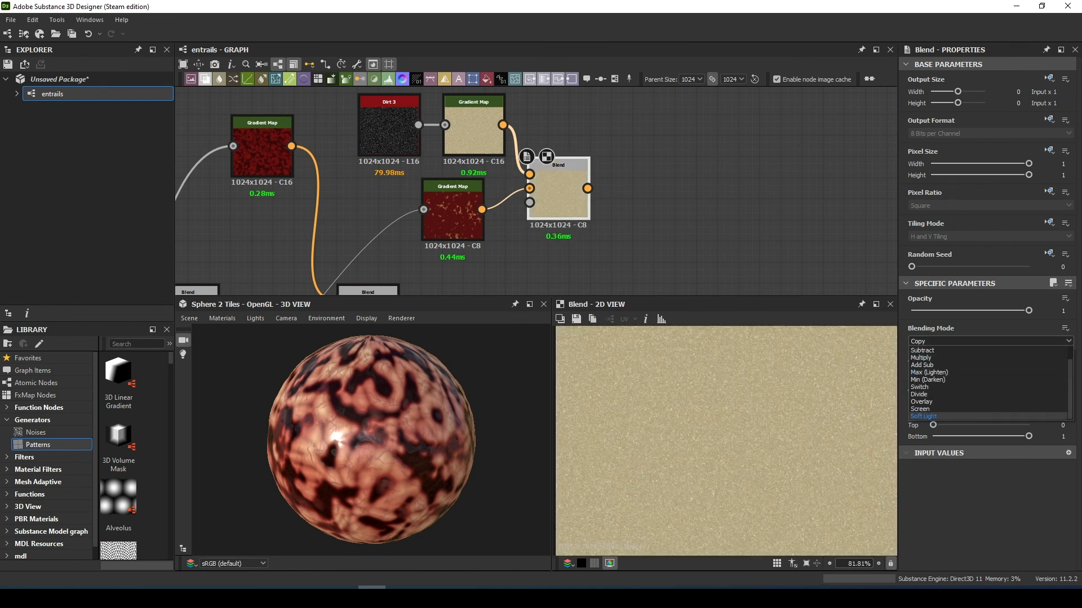
pyautogui.click(929, 416)
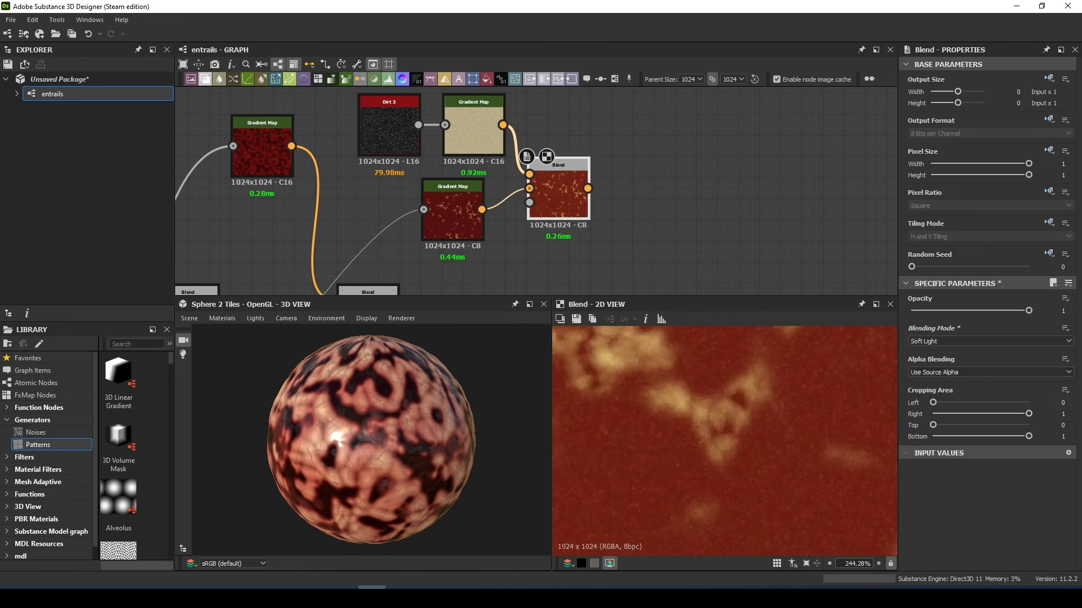
# Add a Blend node that lays the fat color over the final base color blend, and connect it to the base color output
pyautogui.scroll(-3, 546, 93)
pyautogui.press('space')
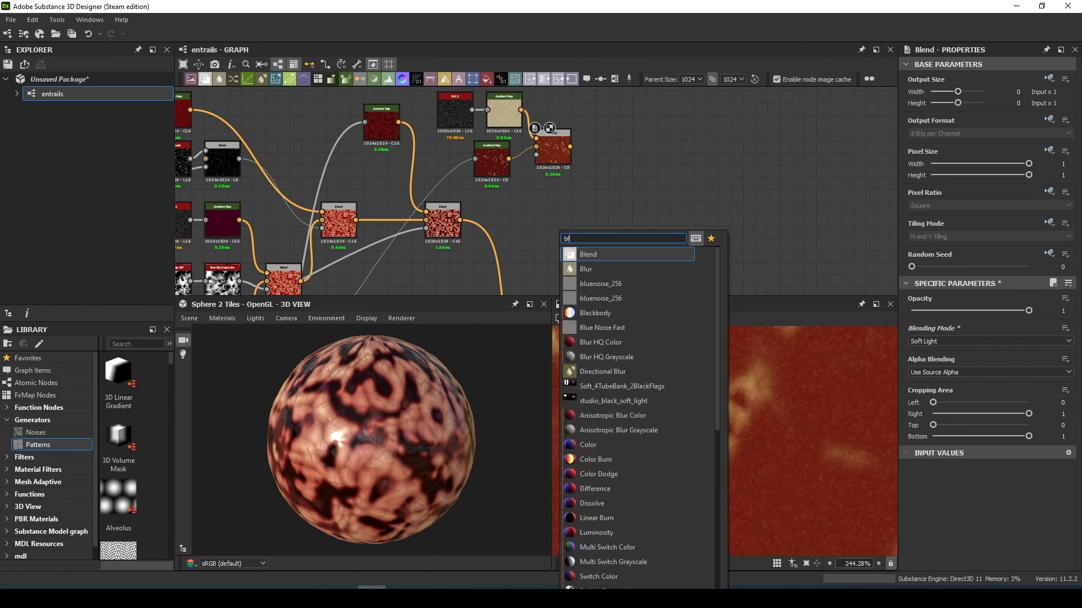
pyautogui.write('blend')
pyautogui.press('Return')
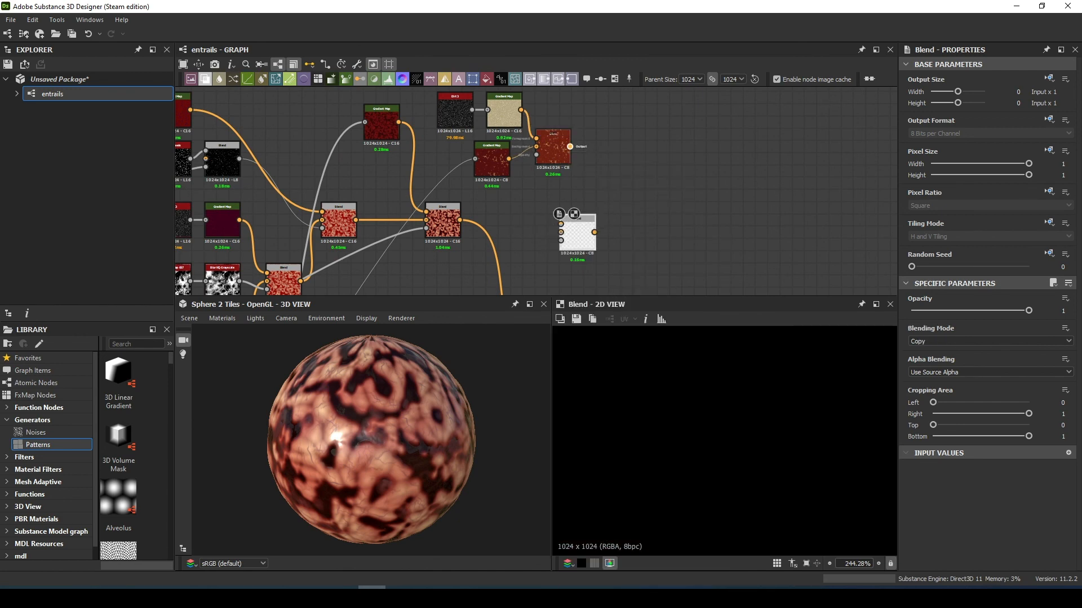
pyautogui.moveTo(460, 220); pyautogui.dragTo(561, 233)
pyautogui.scroll(-3, 591, 242)
pyautogui.moveTo(590, 242); pyautogui.dragTo(557, 177, button='middle')
pyautogui.moveTo(567, 172); pyautogui.dragTo(587, 247)
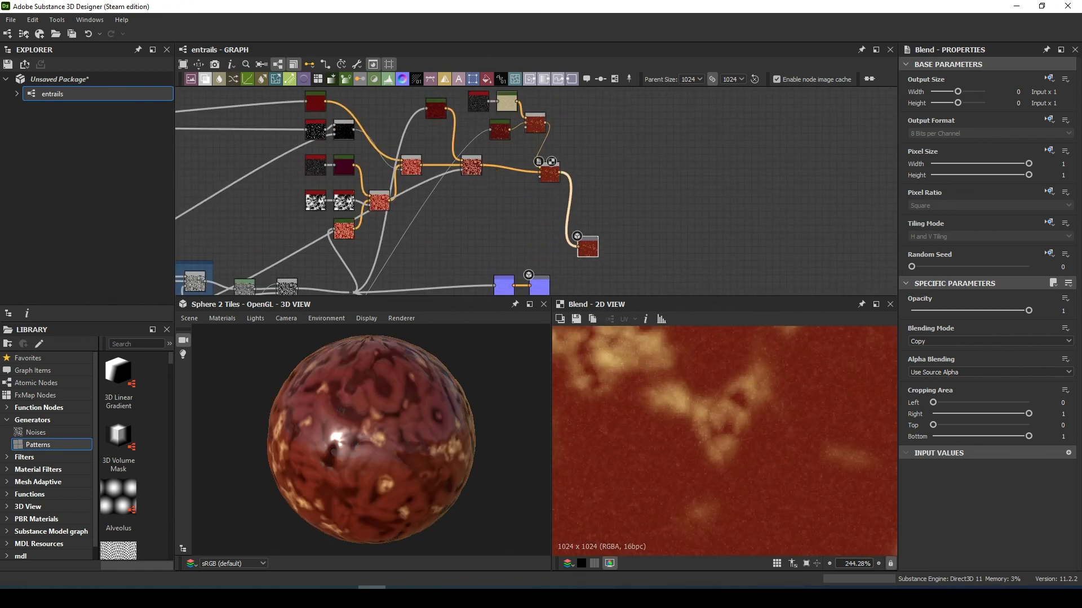
# Connect the Blur HQ Grayscale node following the fat Threshold to the opacity of the new Blend
pyautogui.scroll(-3, 587, 246)
pyautogui.moveTo(587, 247); pyautogui.dragTo(570, 134, button='middle')
pyautogui.scroll(-2, 575, 186)
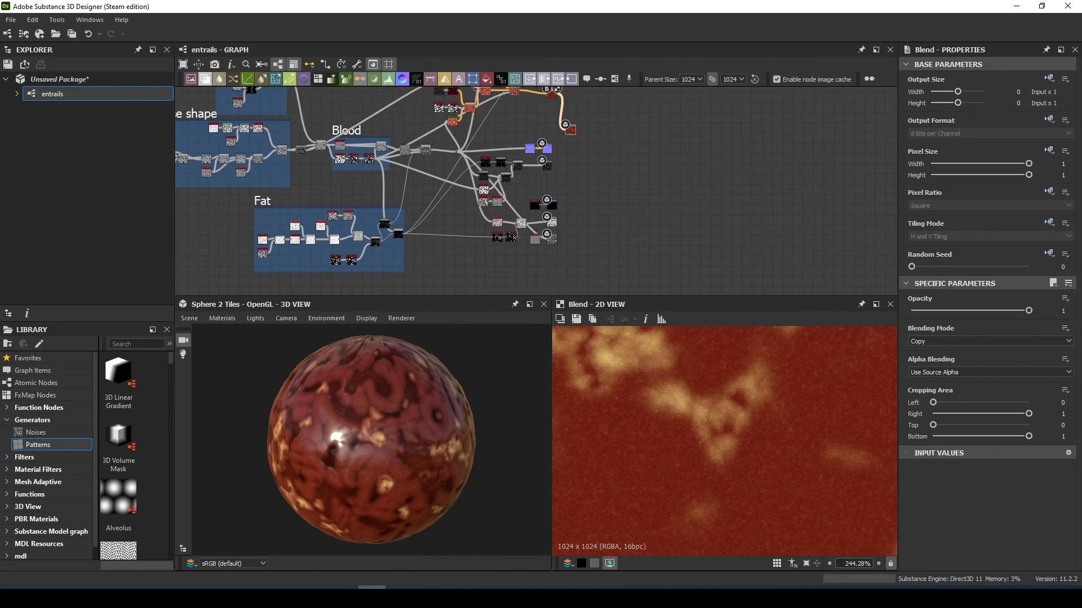
pyautogui.doubleClick(497, 238)
pyautogui.click(511, 238)
pyautogui.scroll(-2, 518, 252)
pyautogui.moveTo(519, 252); pyautogui.dragTo(496, 289, button='middle')
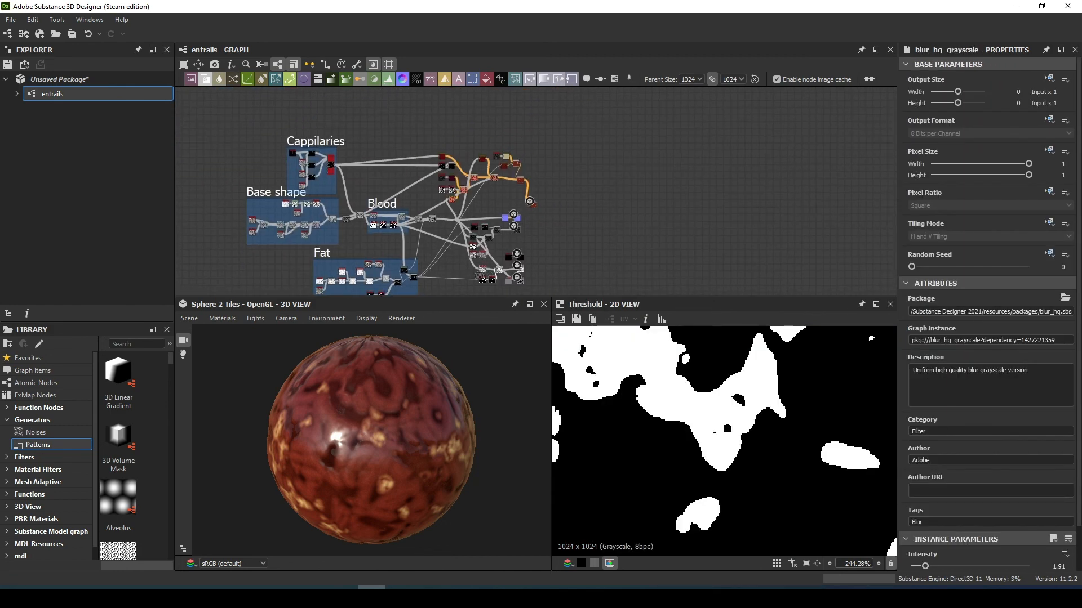
pyautogui.moveTo(503, 270); pyautogui.dragTo(519, 182)
# Inspect the fat patches on the 3D sphere up close and from different angles
pyautogui.scroll(6, 523, 178)
pyautogui.moveTo(411, 428); pyautogui.dragTo(355, 430)
pyautogui.scroll(4, 360, 431)
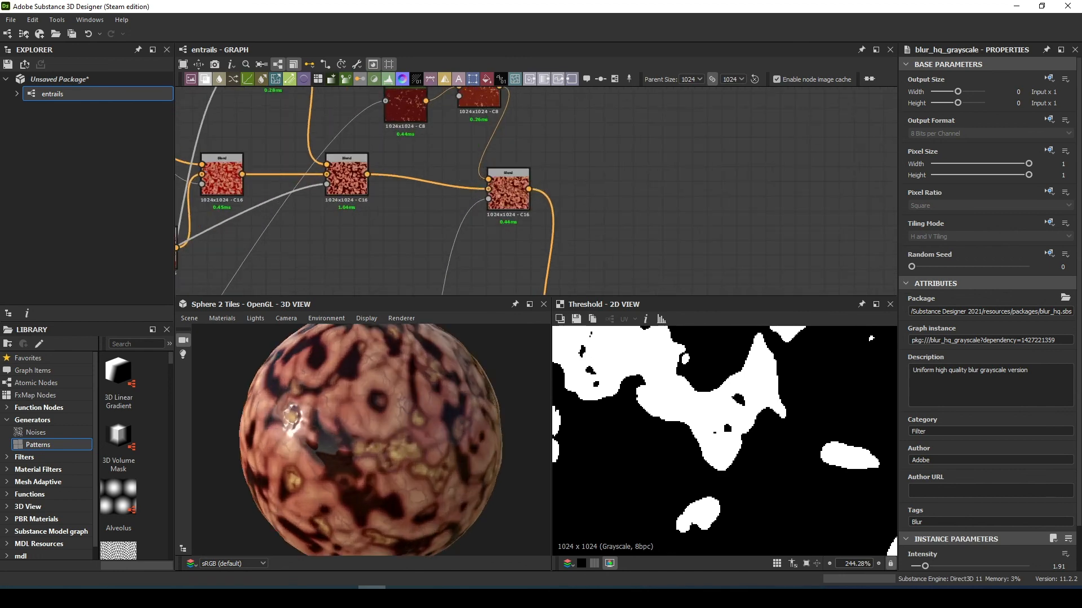
pyautogui.scroll(-2, 361, 431)
pyautogui.scroll(5, 361, 431)
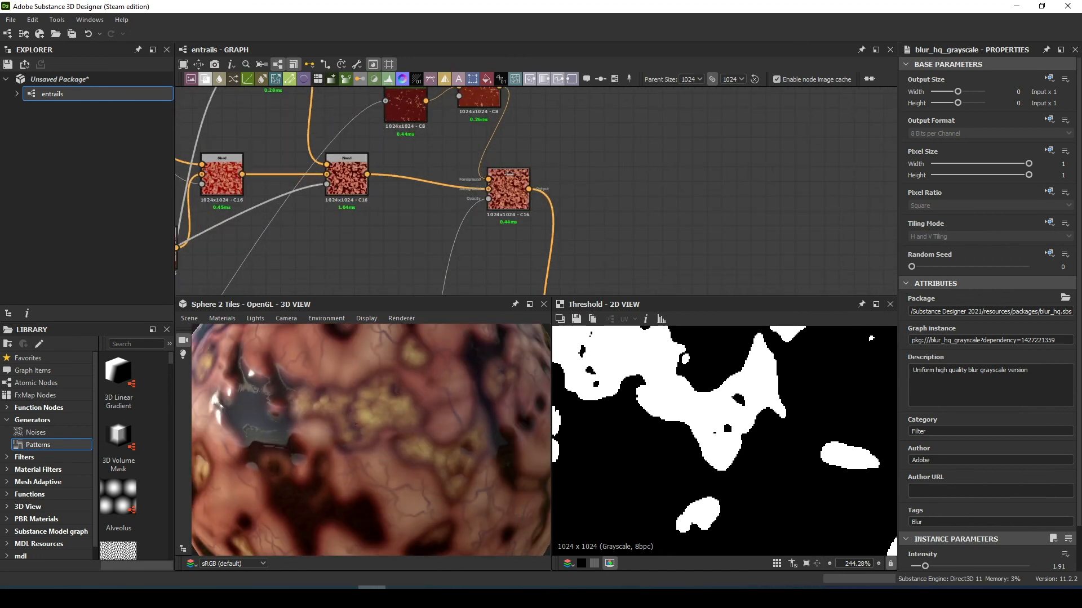
pyautogui.scroll(-3, 506, 202)
pyautogui.moveTo(506, 201); pyautogui.dragTo(531, 175, button='middle')
pyautogui.scroll(-5, 366, 422)
pyautogui.moveTo(366, 423); pyautogui.dragTo(414, 418)
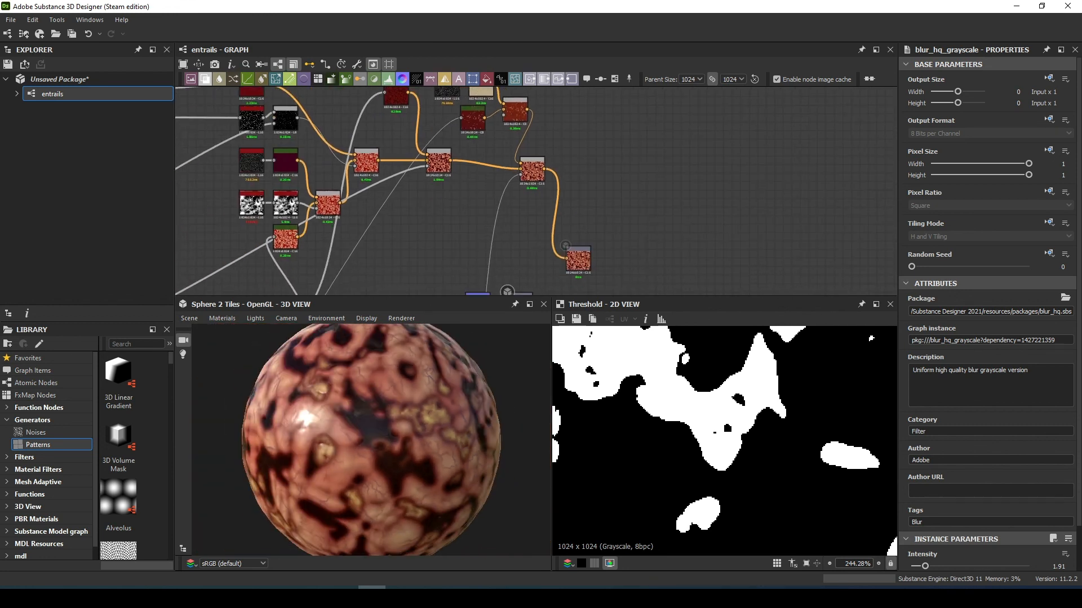
# Set the graph's parent size width and height to 2048
pyautogui.click(691, 79)
pyautogui.click(687, 139)
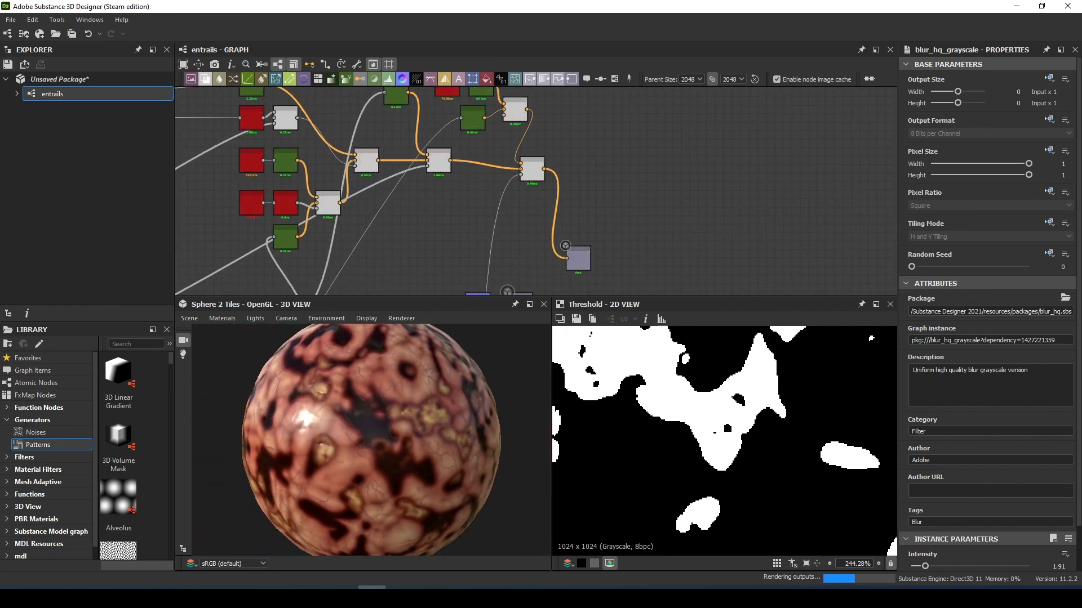
# Switch the 3D view's default material to Tessellation + Displacement, with a height scale of 3.77 and a tessellation factor of 16
pyautogui.click(222, 318)
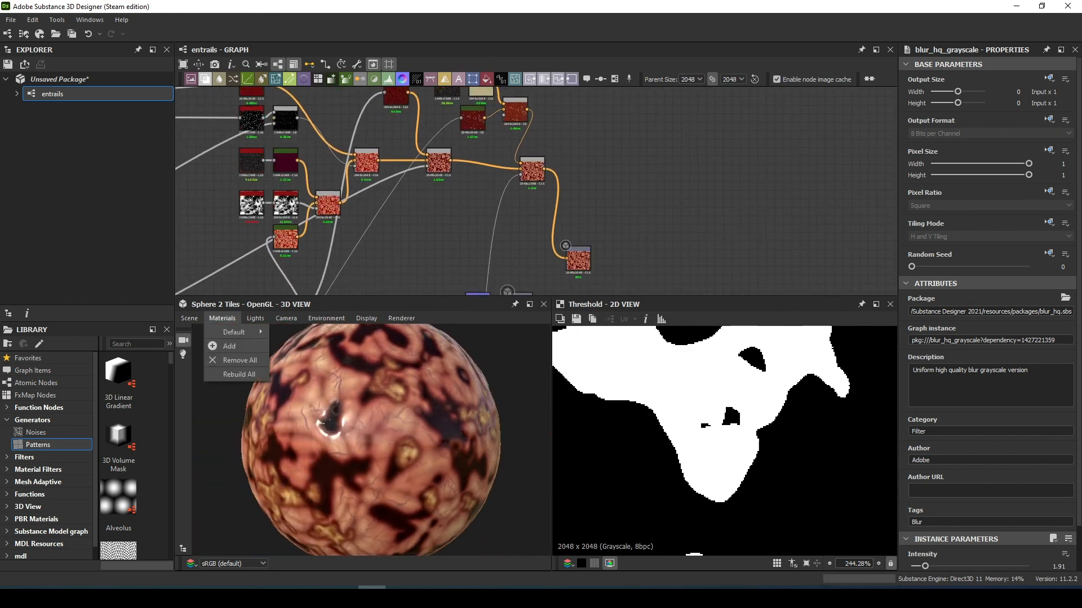
pyautogui.moveTo(234, 332)
pyautogui.moveTo(337, 346)
pyautogui.click(453, 346)
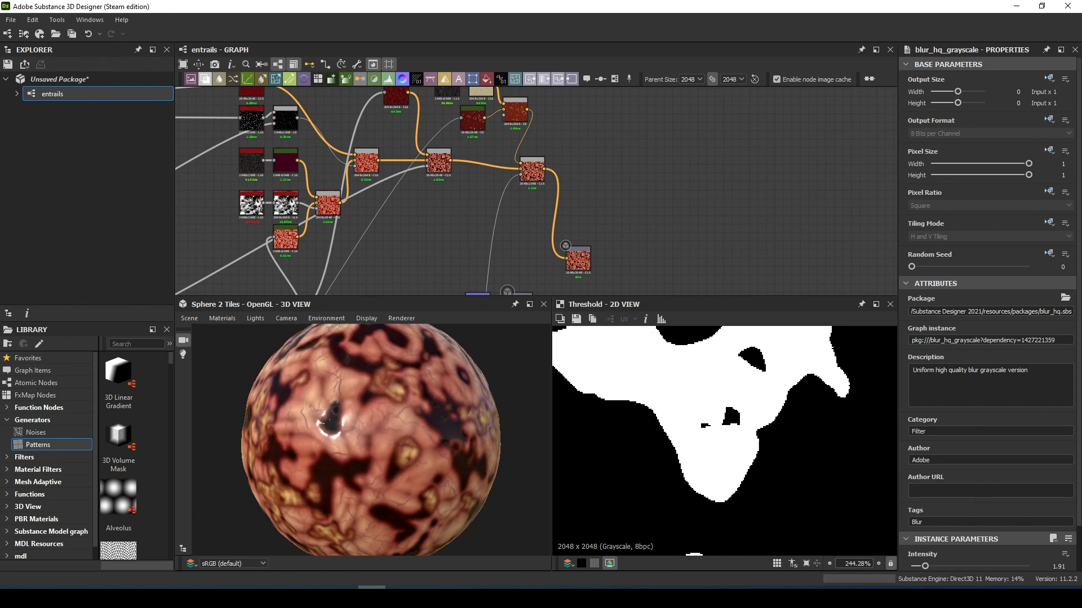
pyautogui.scroll(-10, 990, 315)
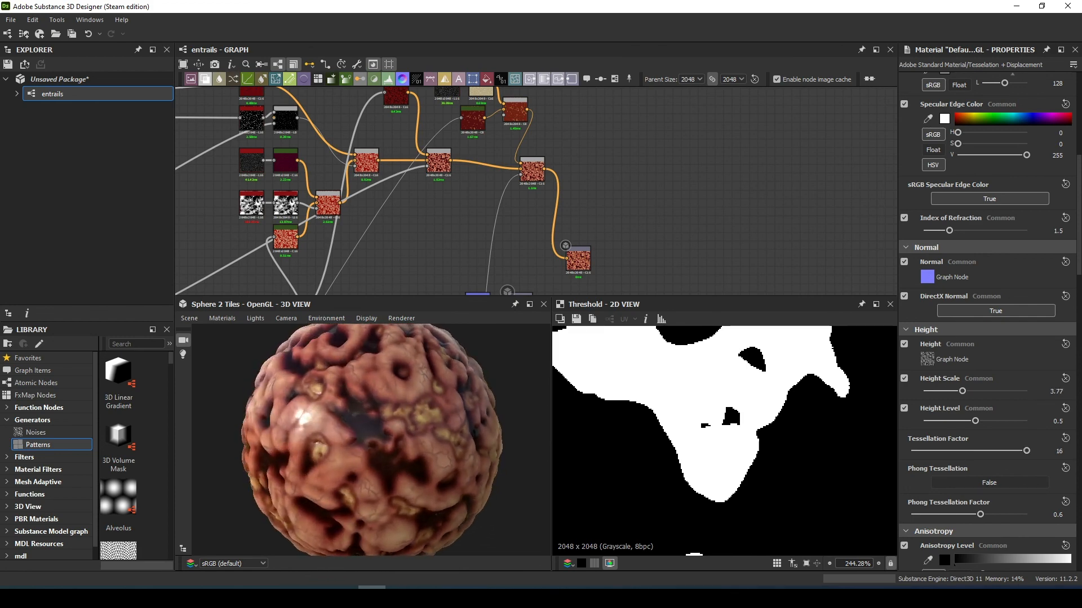
# Enlarge the 3D view and examine the displaced entrails material up close and from another side
pyautogui.moveTo(439, 297); pyautogui.dragTo(439, 153)
pyautogui.scroll(5, 383, 349)
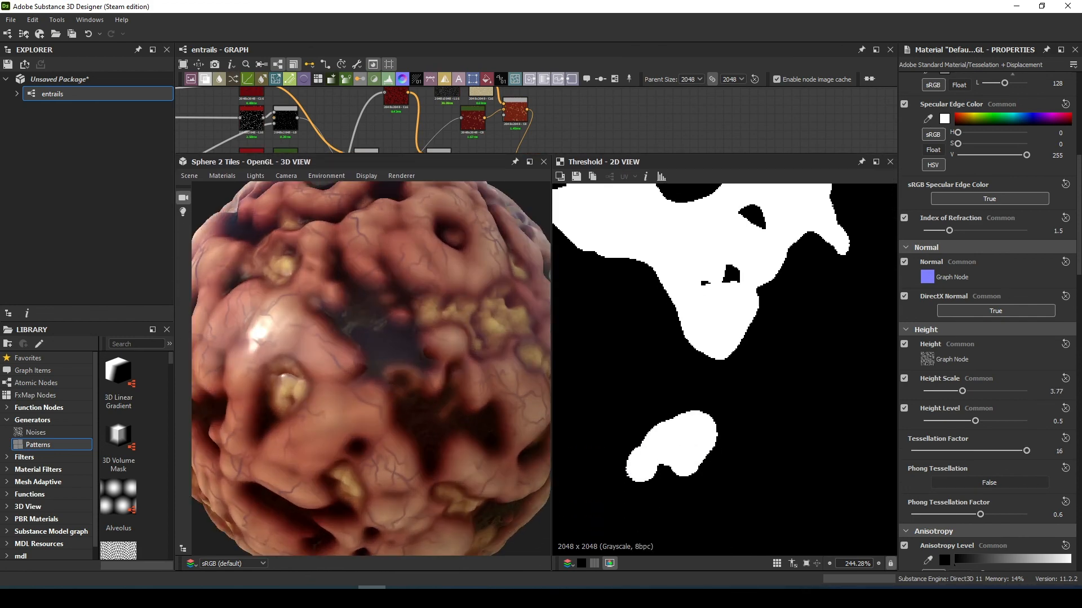
pyautogui.moveTo(383, 360); pyautogui.dragTo(349, 366)
pyautogui.scroll(-5, 371, 369)
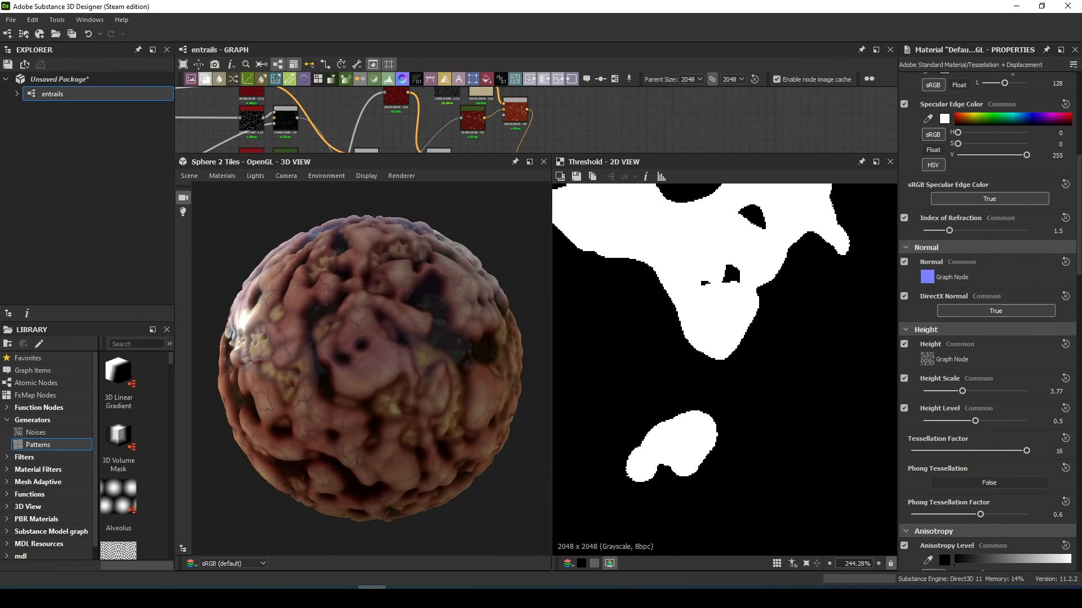